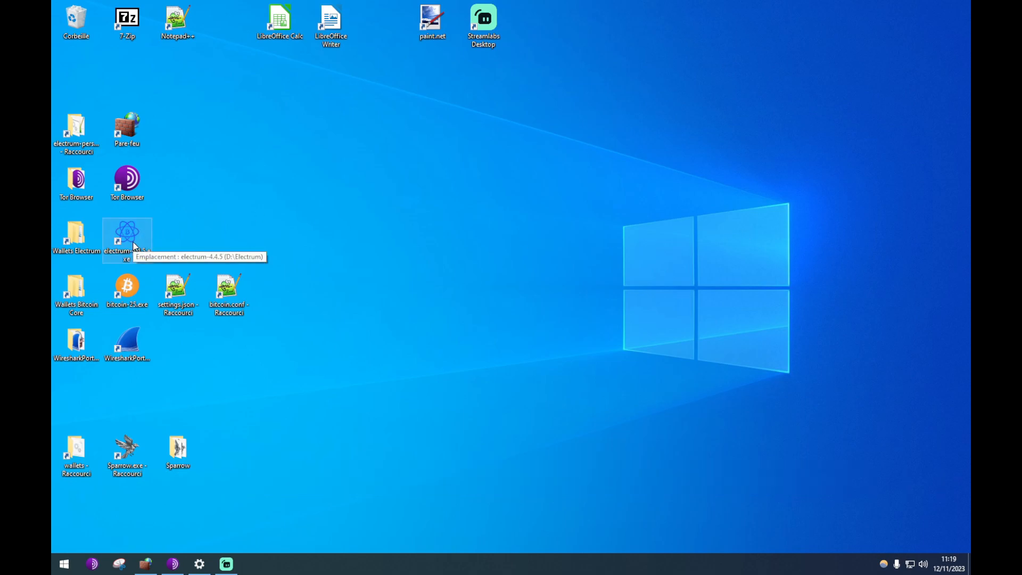
Step: Select bitcoin-25.exe on the desktop and restore the Windows Defender Firewall window
click(142, 293)
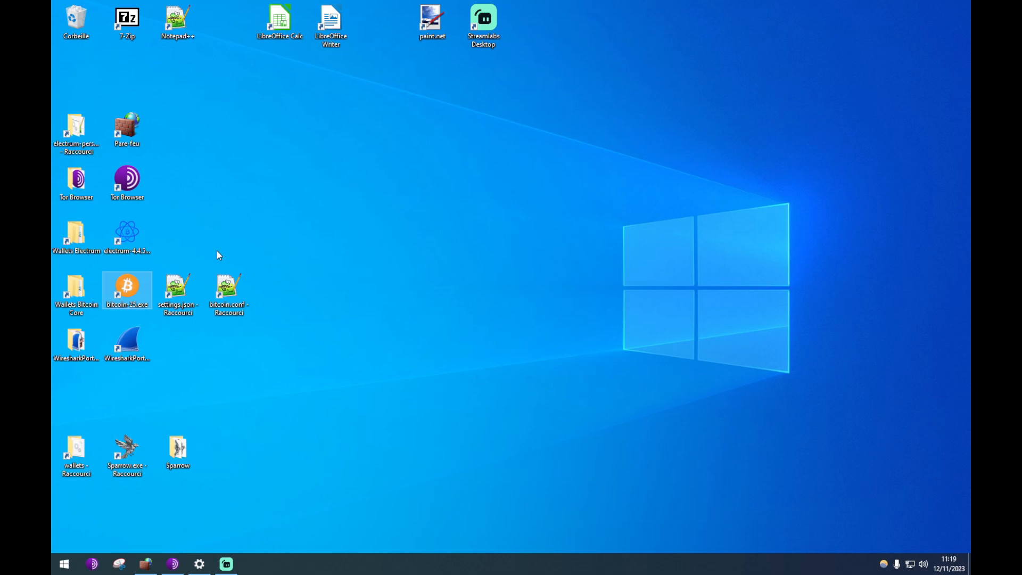
click(145, 564)
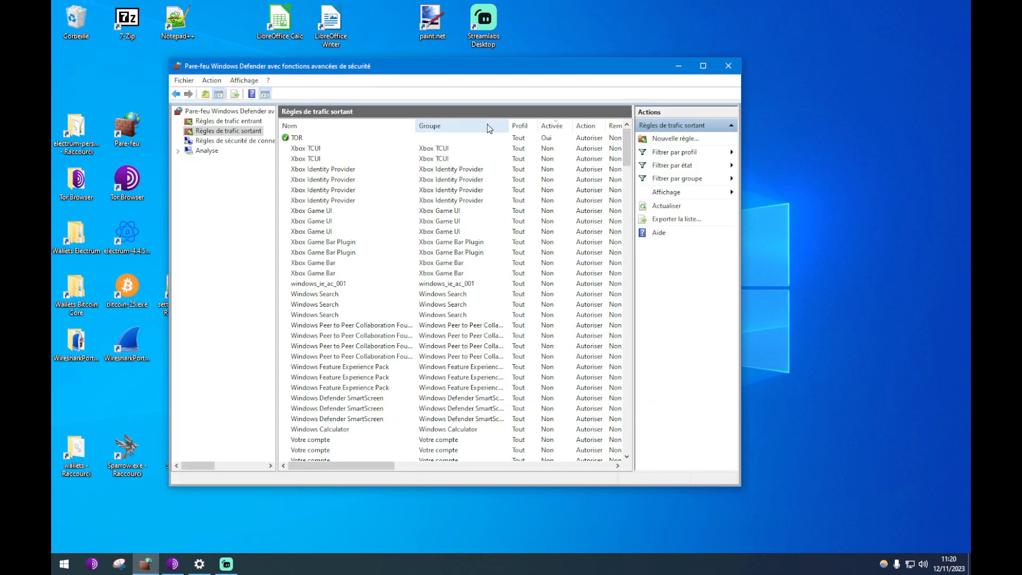
Step: Sort the rules by enabled status and check the enabled inbound Block All Programs rule
click(551, 125)
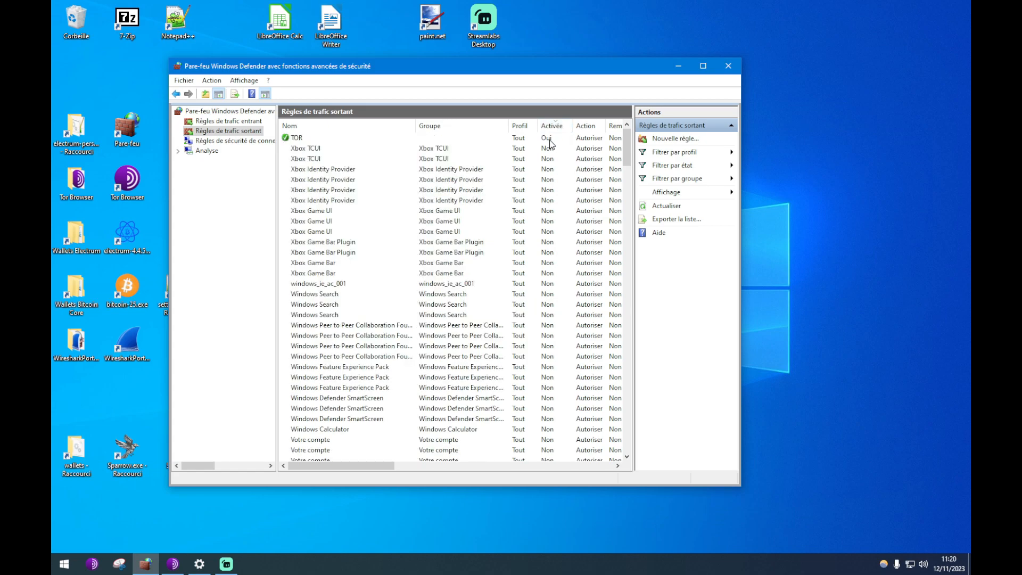
click(238, 122)
click(549, 128)
click(551, 128)
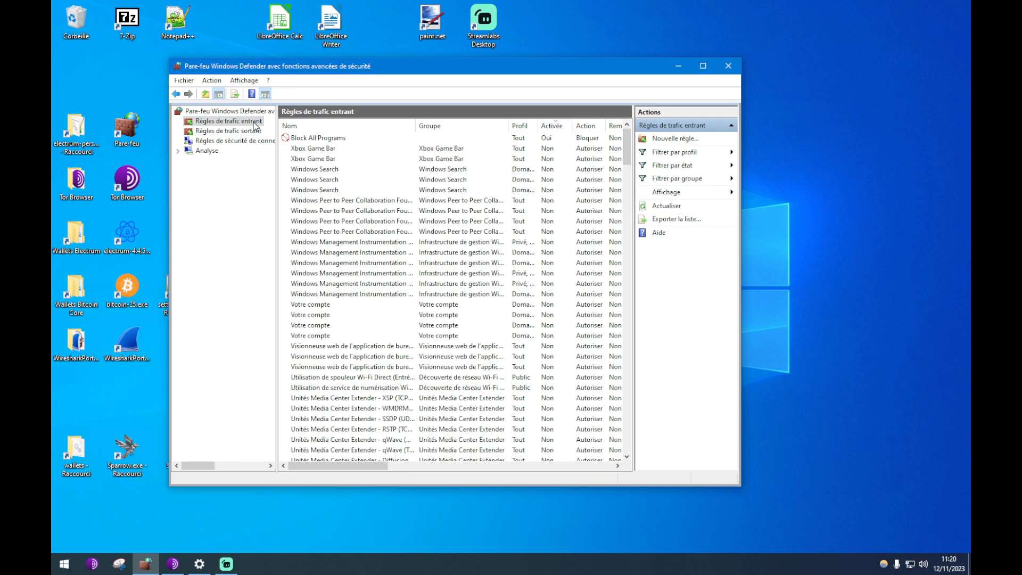
click(406, 139)
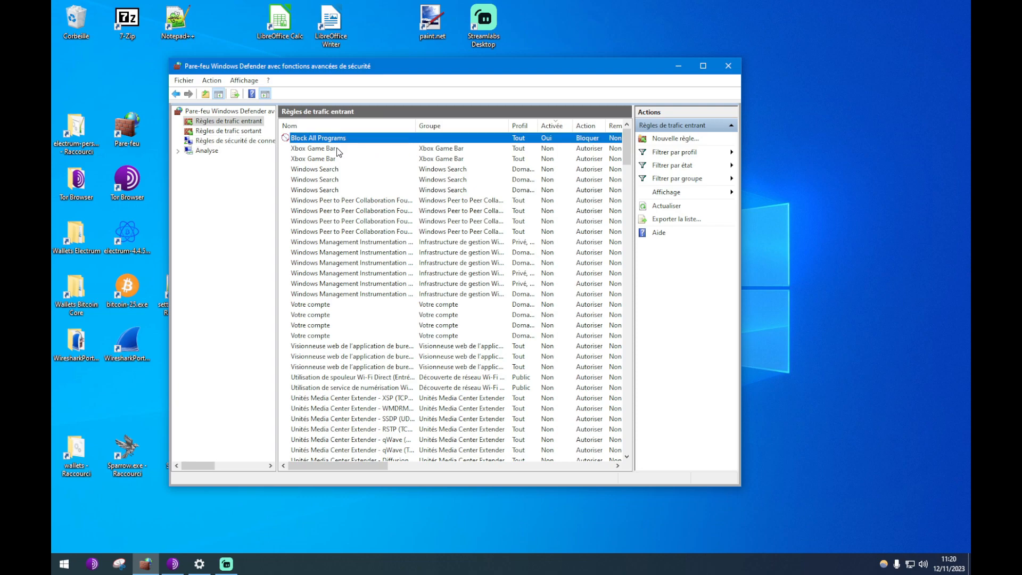
Step: Check the enabled outbound TOR rule, then minimize the firewall window
click(248, 132)
click(547, 141)
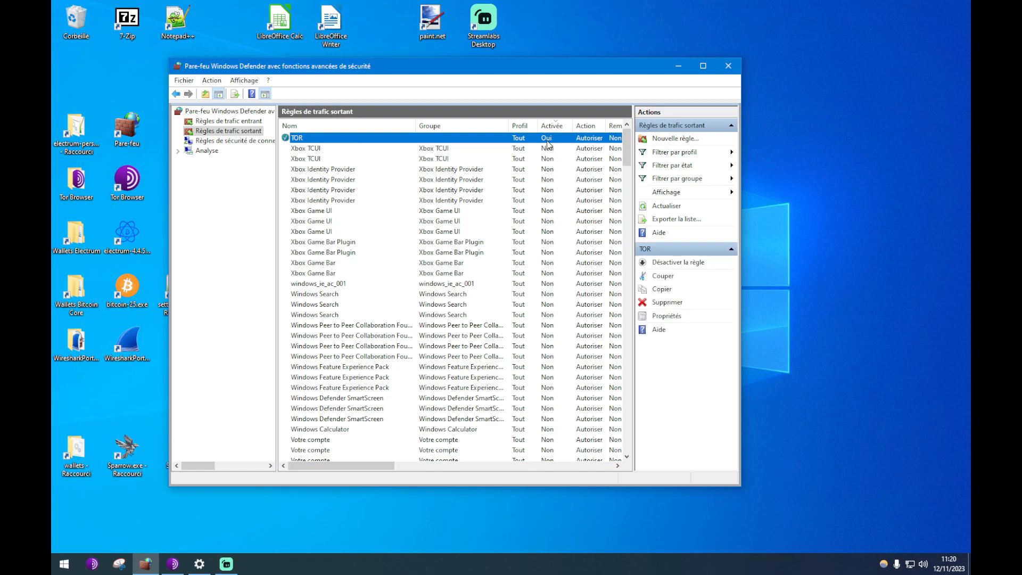
click(678, 66)
Step: Confirm in Tor Browser's Advanced connection settings that only firewall port 443 is allowed, then close them
click(173, 563)
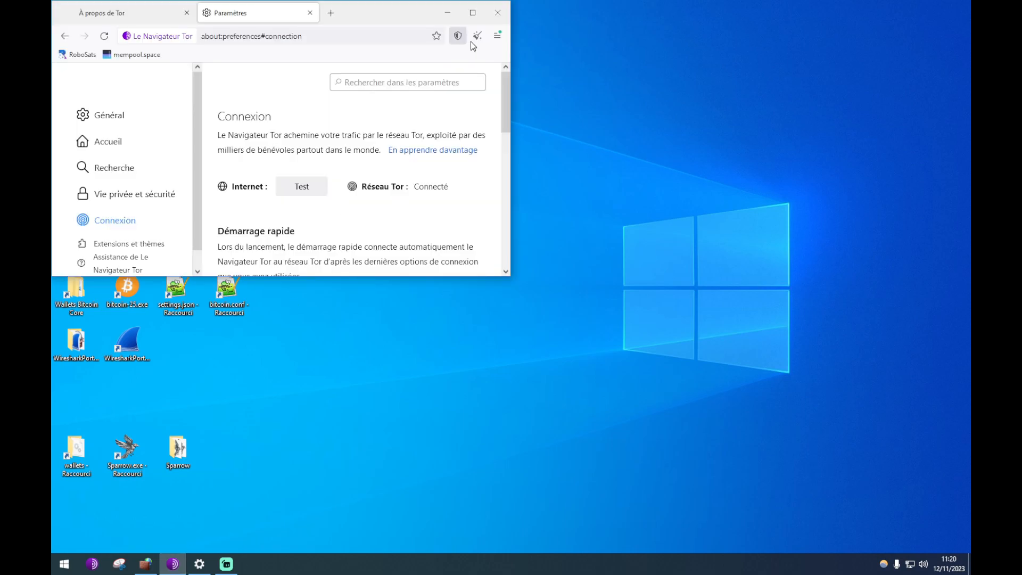
scroll(246, 225, down, 8)
scroll(245, 225, up, 8)
scroll(246, 229, down, 8)
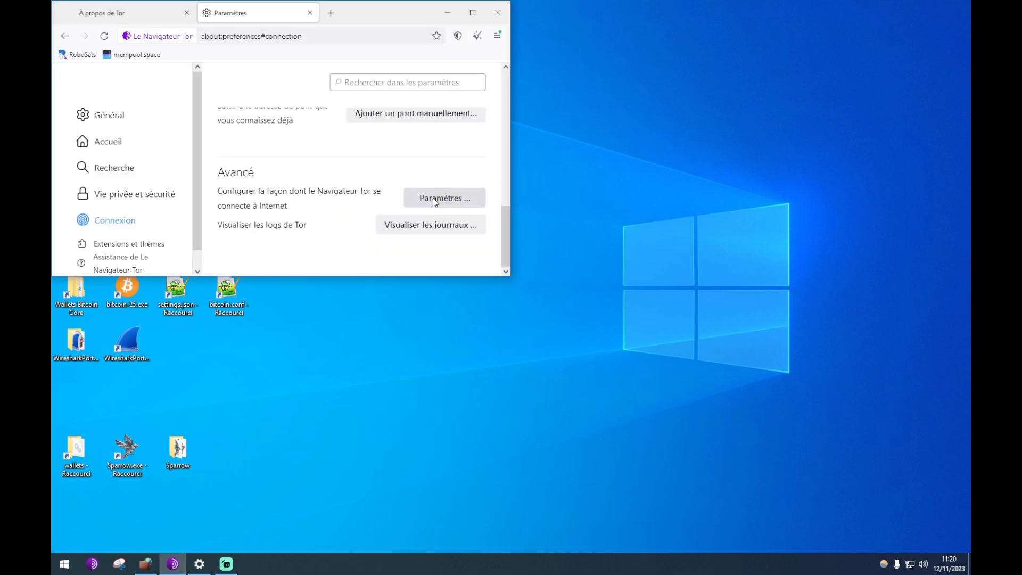
click(432, 199)
scroll(269, 222, down, 1)
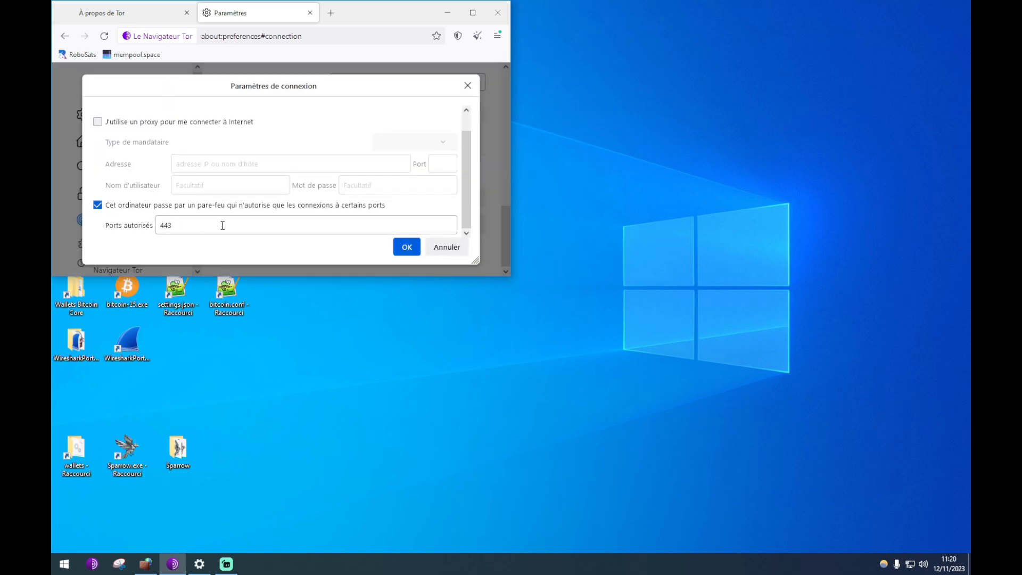
click(467, 85)
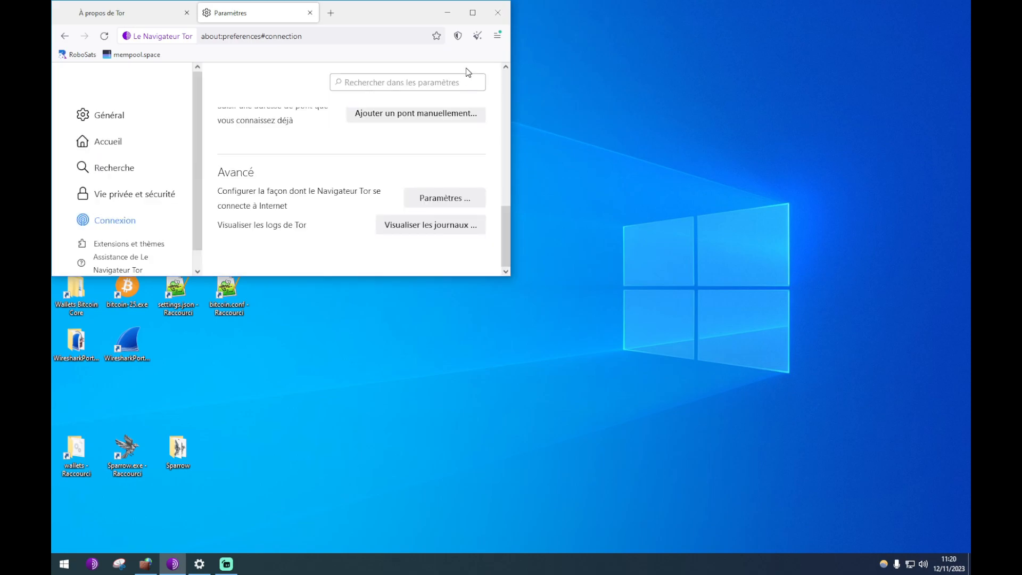
Step: Minimize Tor Browser and select the Sparrow, Tor Browser, Electrum and bitcoin-25 desktop shortcuts
click(452, 17)
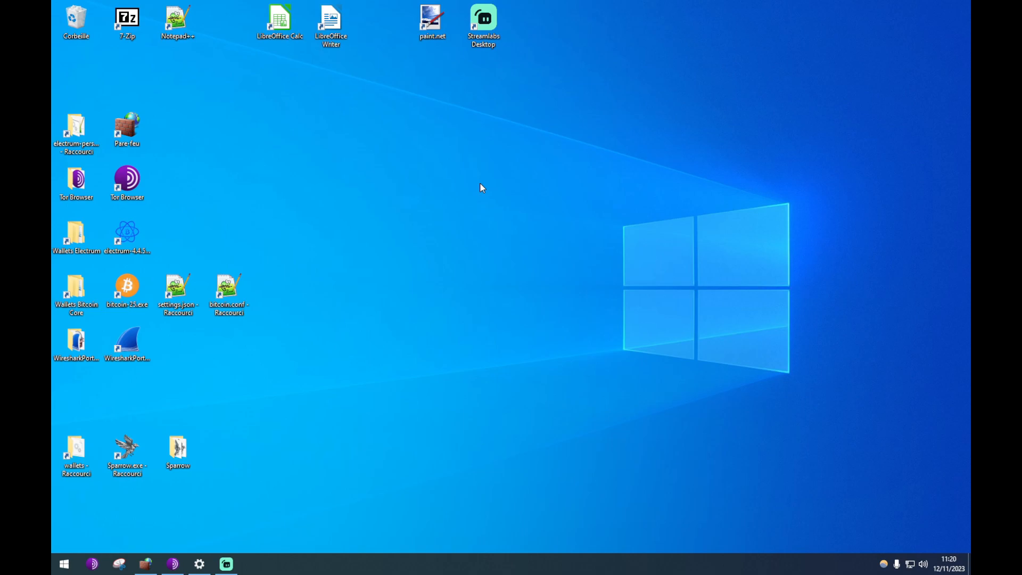
click(127, 453)
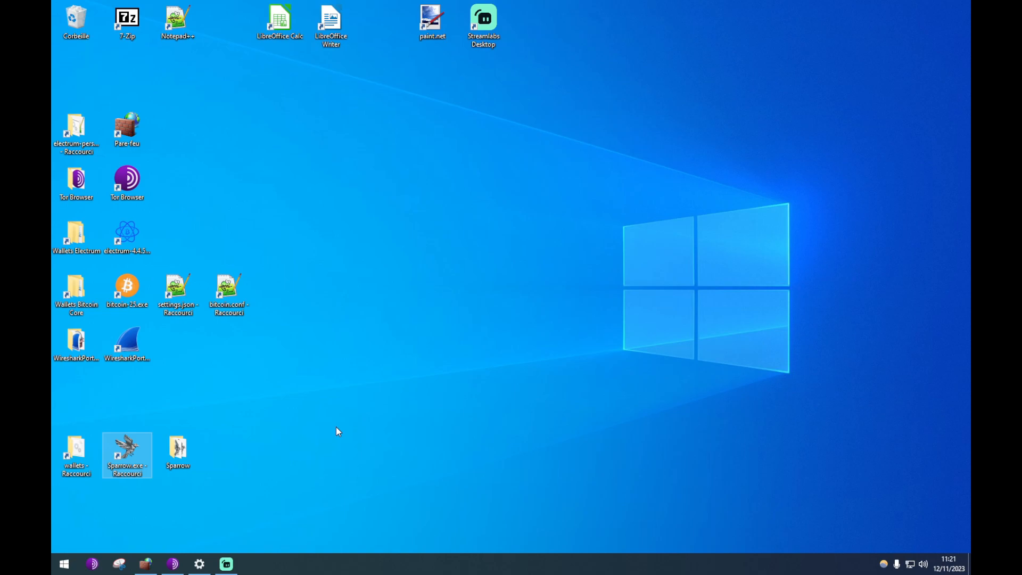
click(131, 189)
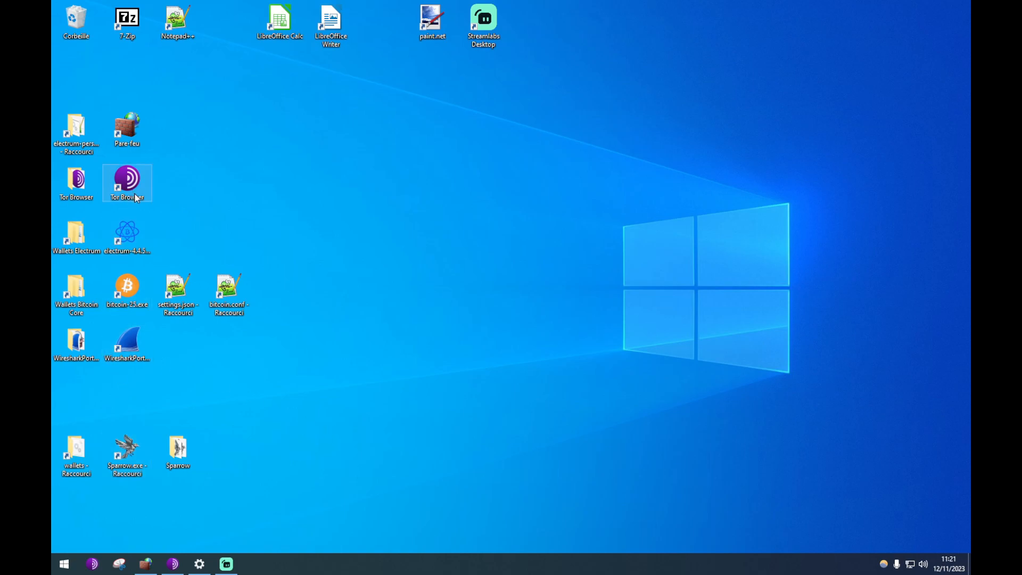
click(120, 231)
click(128, 303)
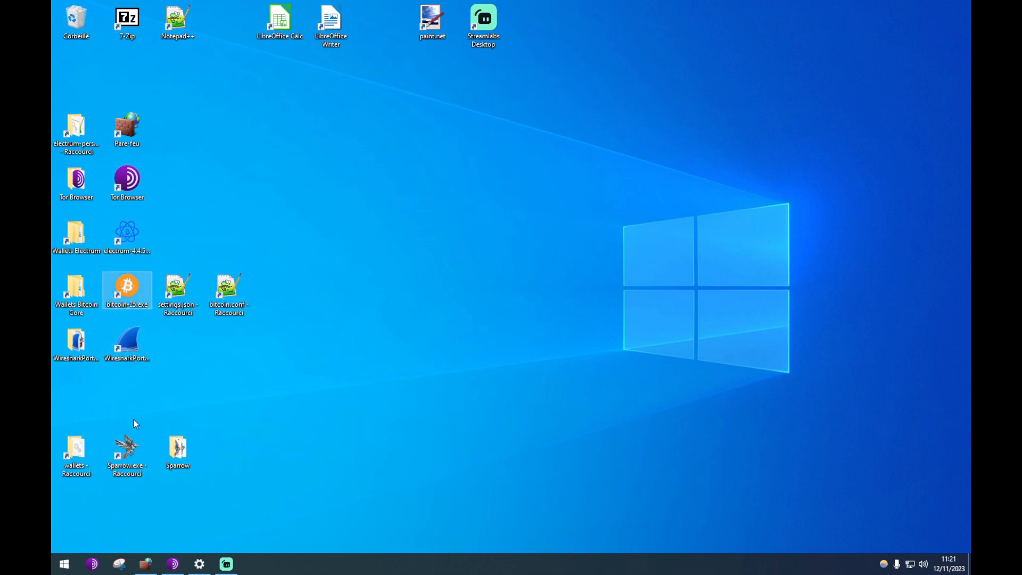
click(136, 451)
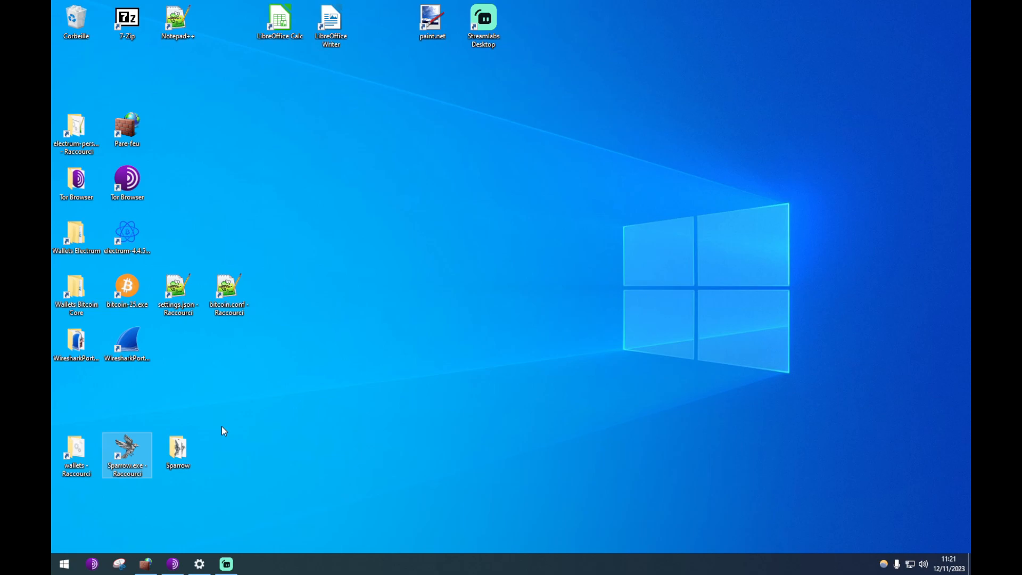
Step: Launch Sparrow and verify the Private Electrum server 127.0.0.1:50002 with SSL and proxy 127.0.0.1:9150
double_click(144, 444)
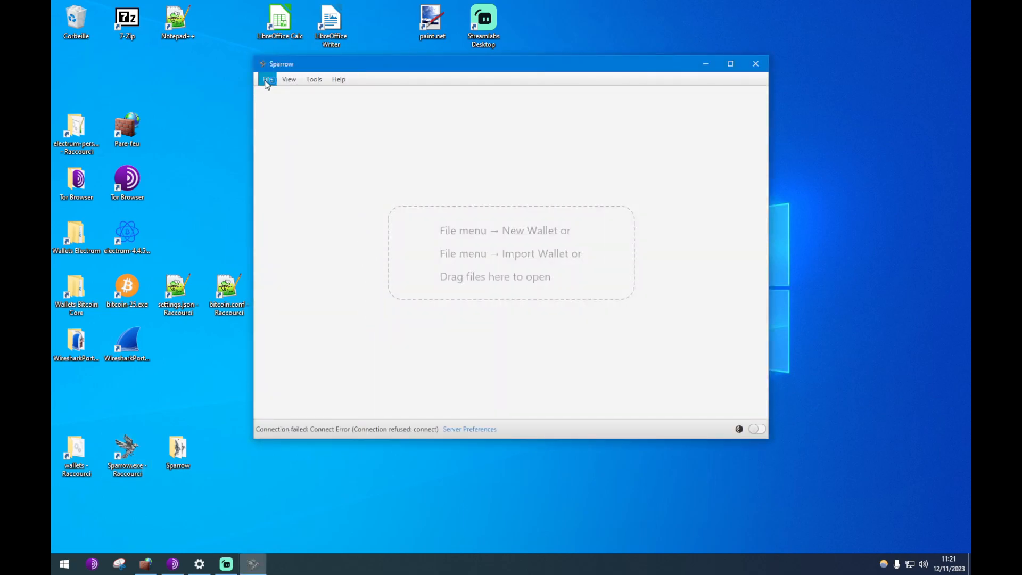
click(266, 79)
click(290, 181)
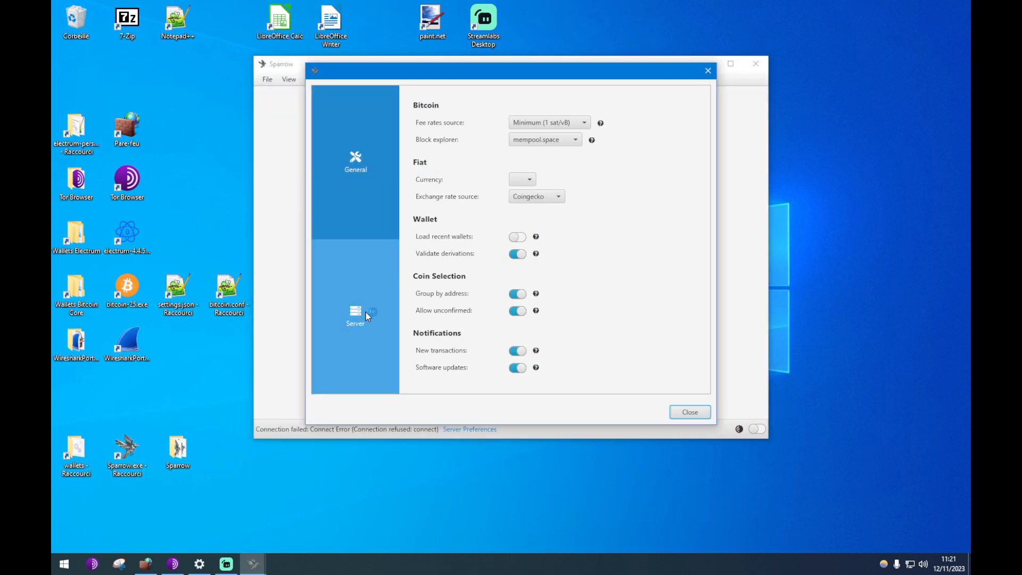
click(365, 314)
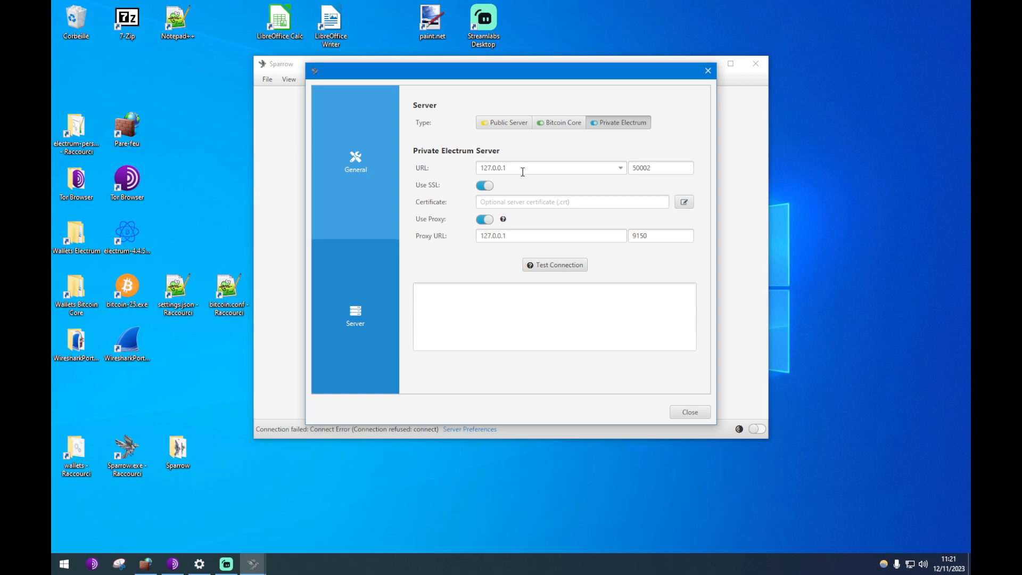
drag(524, 169, 468, 163)
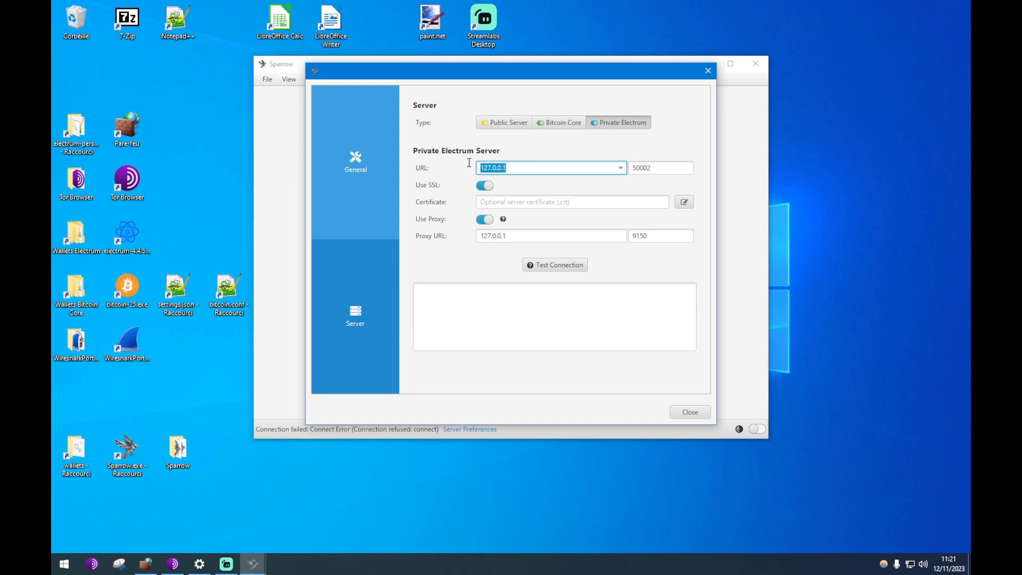
click(519, 173)
drag(673, 168, 631, 169)
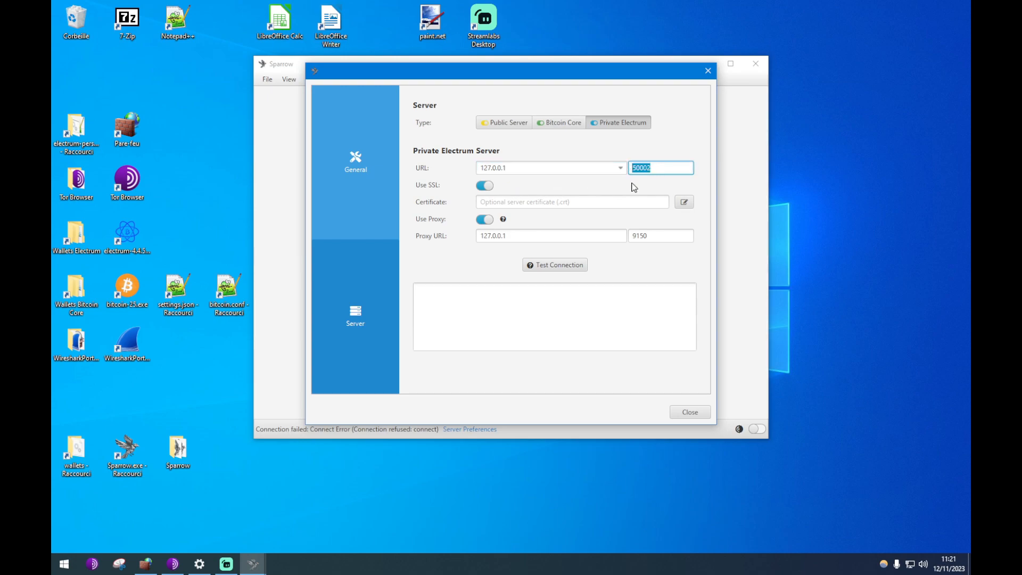
drag(646, 235, 632, 236)
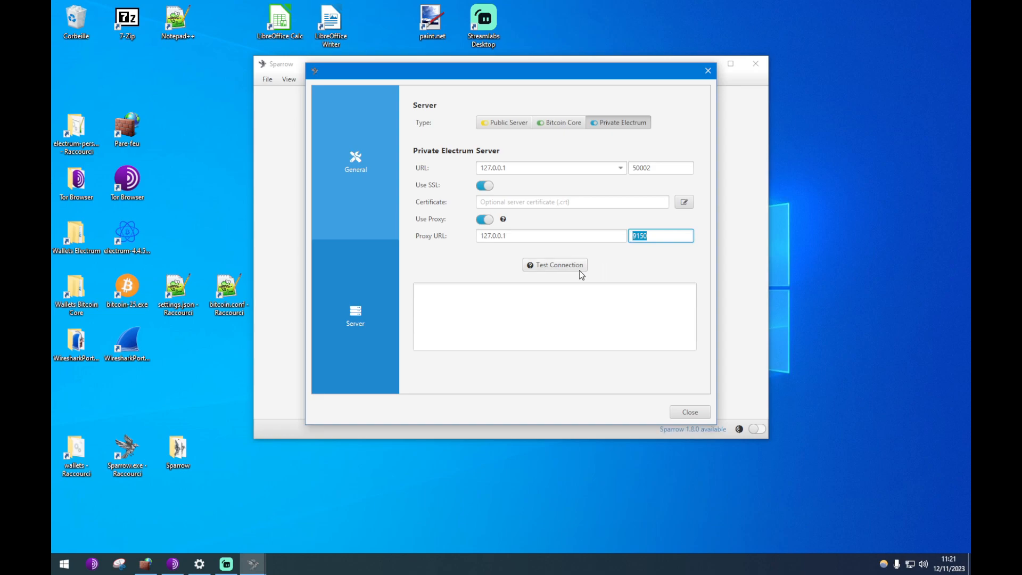
click(699, 78)
Step: Look at Sparrow's open-wallet and import-wallet options, cancelling both
click(267, 80)
click(282, 109)
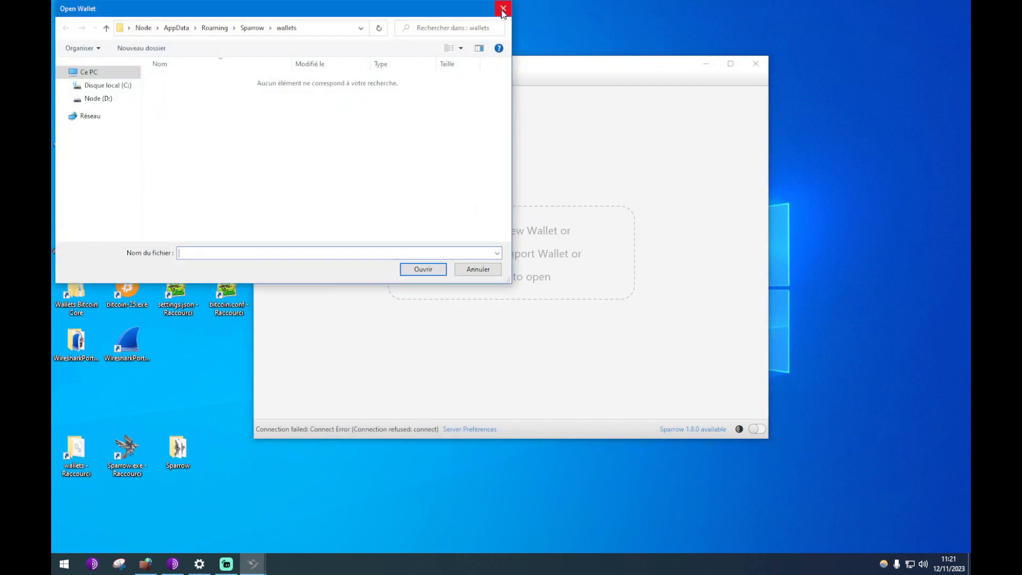
click(502, 9)
click(267, 79)
click(293, 153)
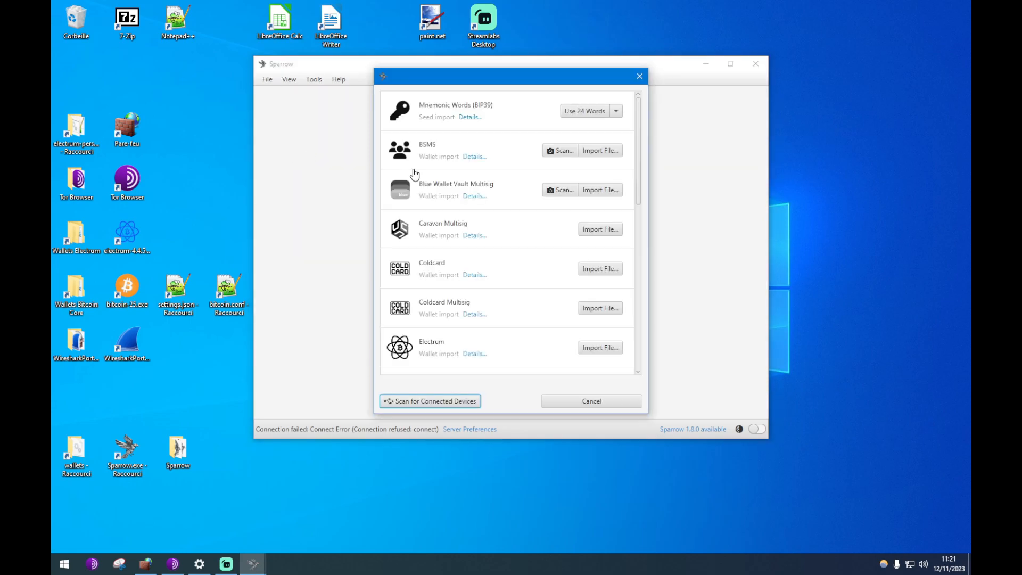
click(639, 76)
click(268, 79)
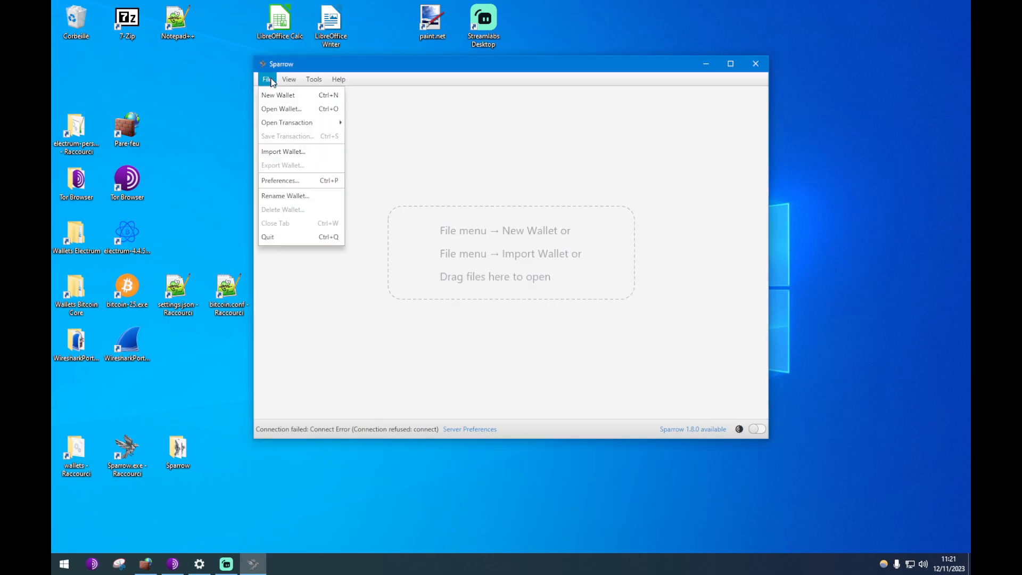
click(288, 184)
click(354, 318)
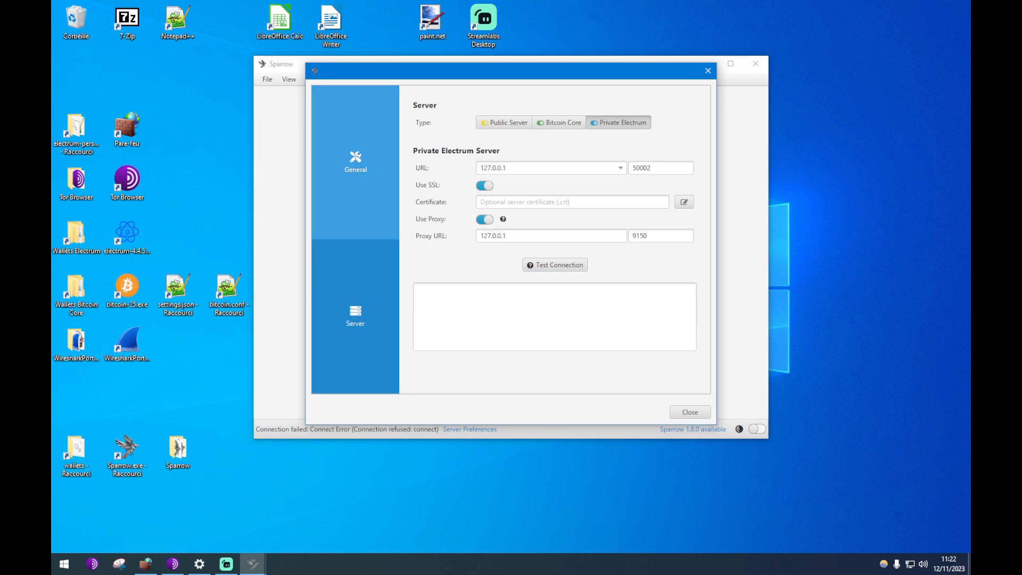
click(969, 572)
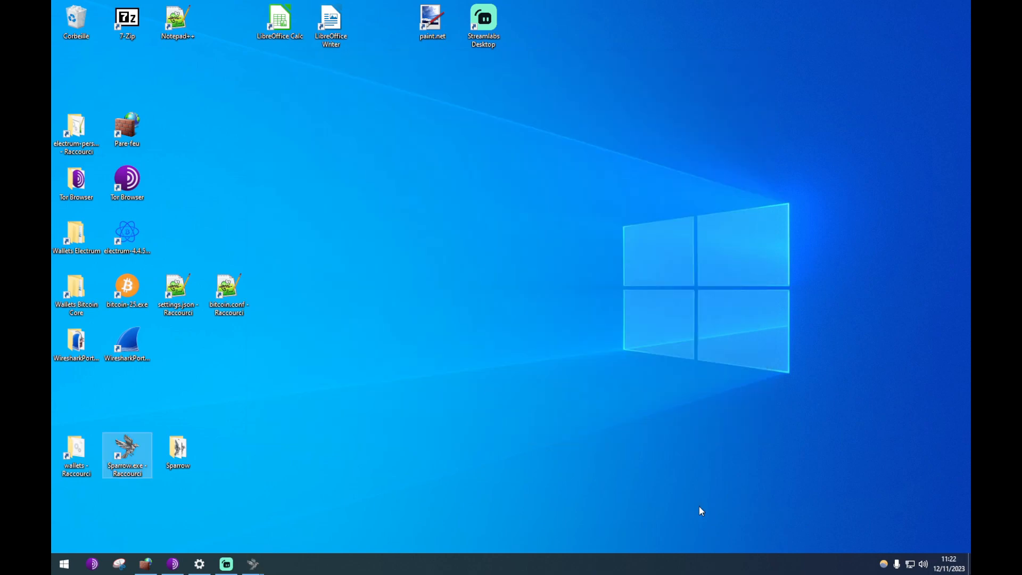
Step: Launch Bitcoin Core and browse its Options tabs: wallet, network, window and display
double_click(126, 301)
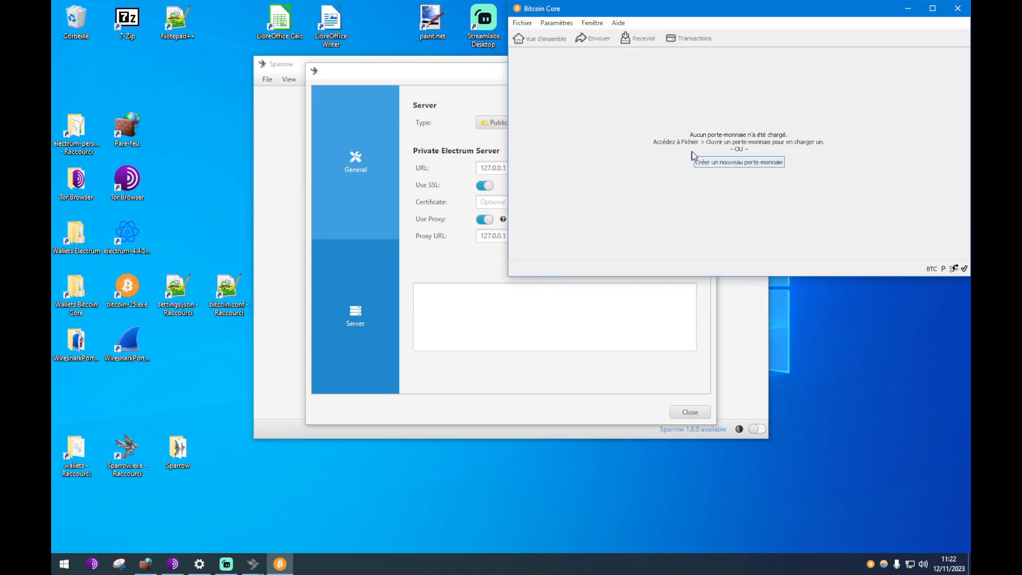
click(565, 26)
click(578, 81)
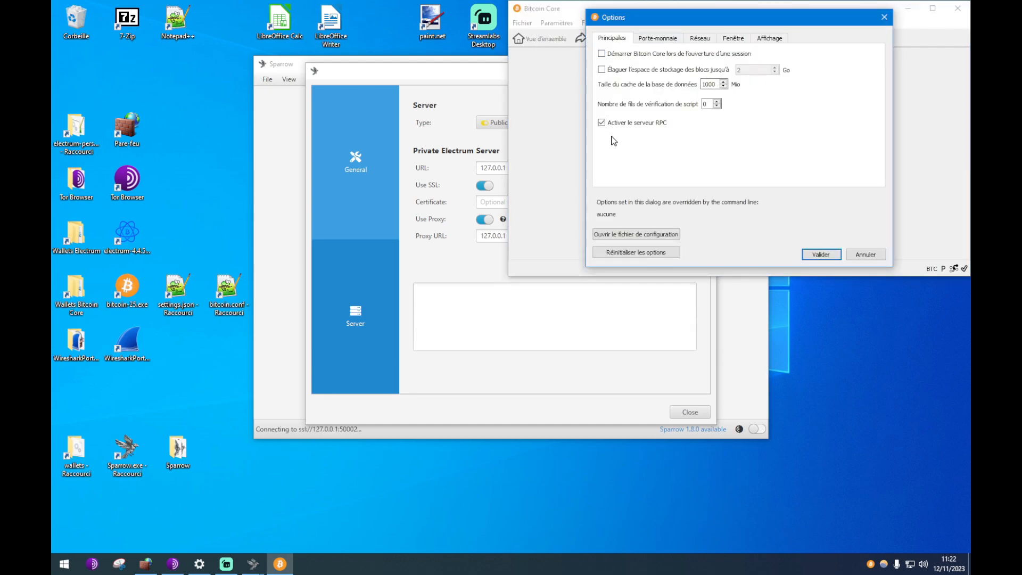
click(646, 39)
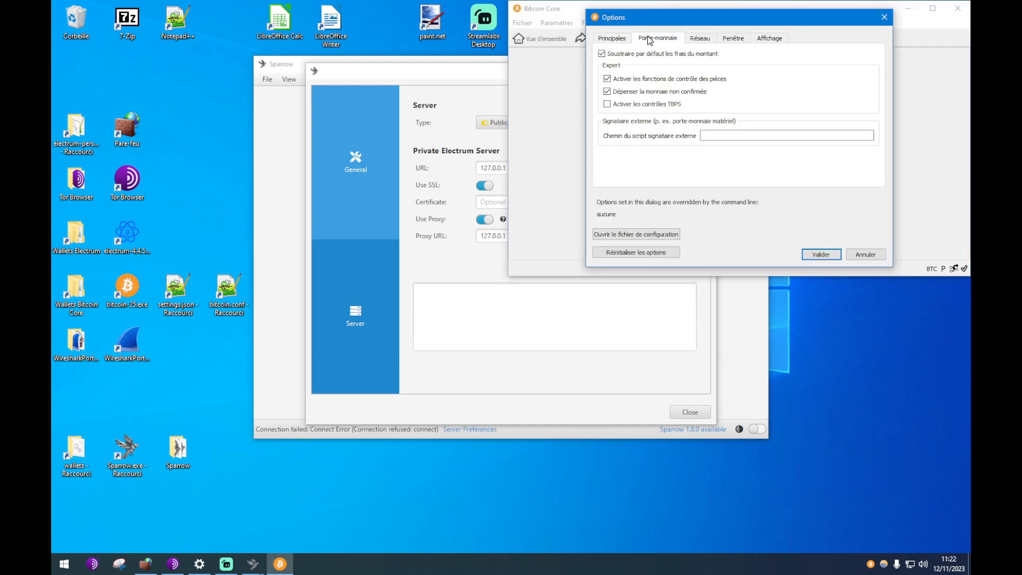
click(702, 38)
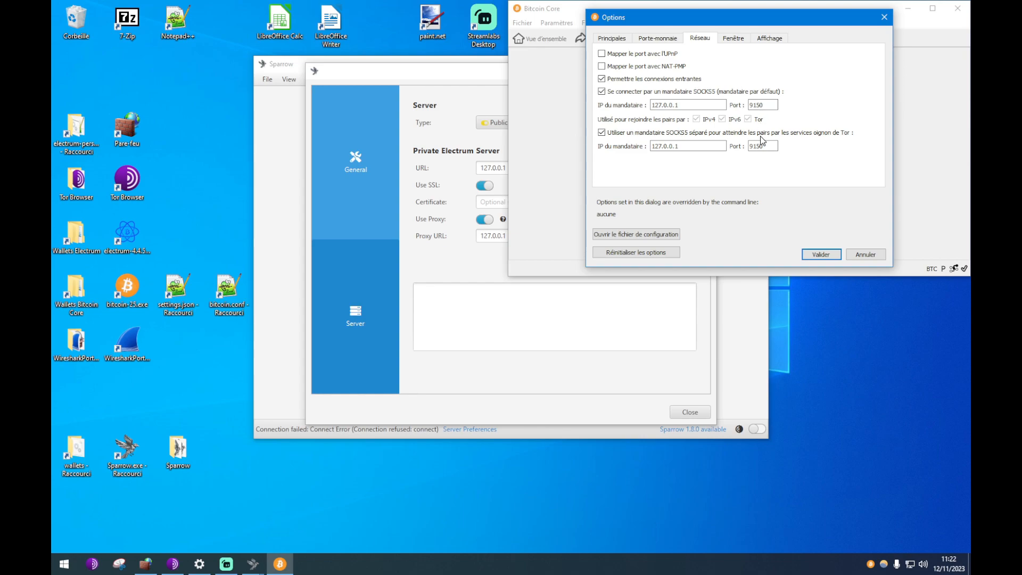
click(741, 42)
click(769, 39)
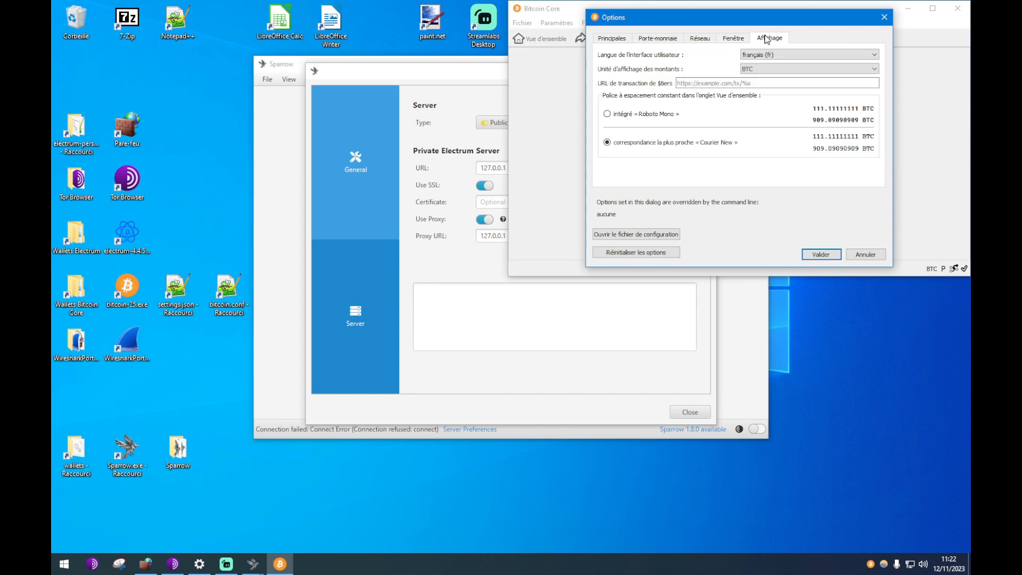
Step: Compare the network SOCKS5 proxy 127.0.0.1:9150 with Sparrow's settings and confirm with Valider
click(712, 42)
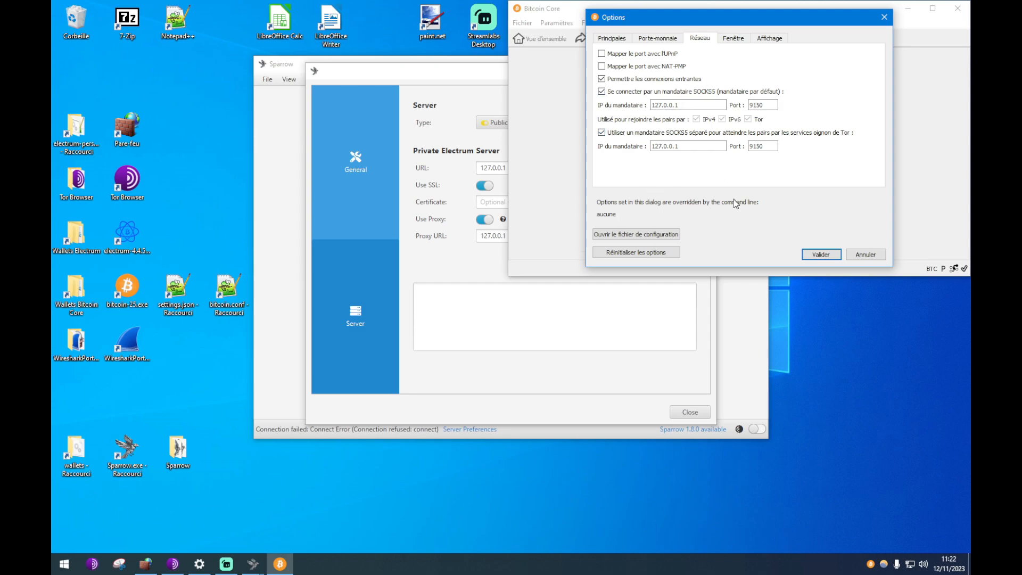
click(437, 259)
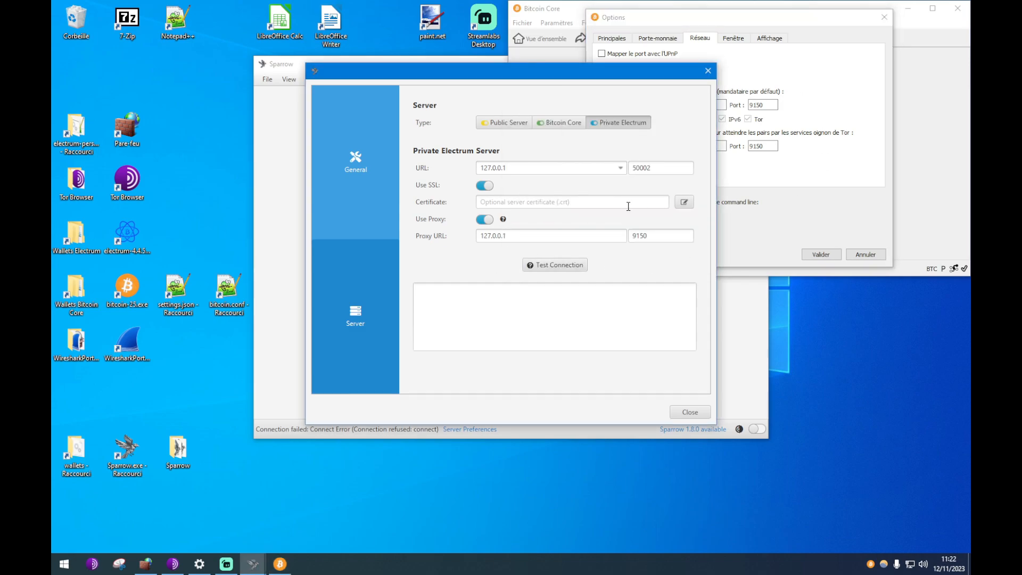
click(839, 222)
click(824, 254)
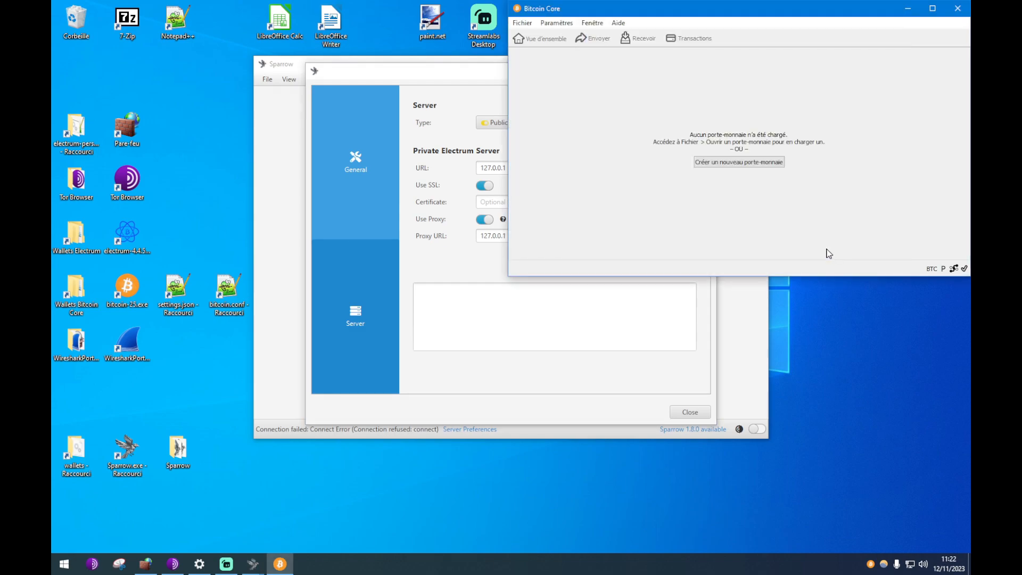
Step: Create a blank, non-descriptor wallet named Sparrow_Bitcoin and dismiss the legacy-wallet warning
click(743, 163)
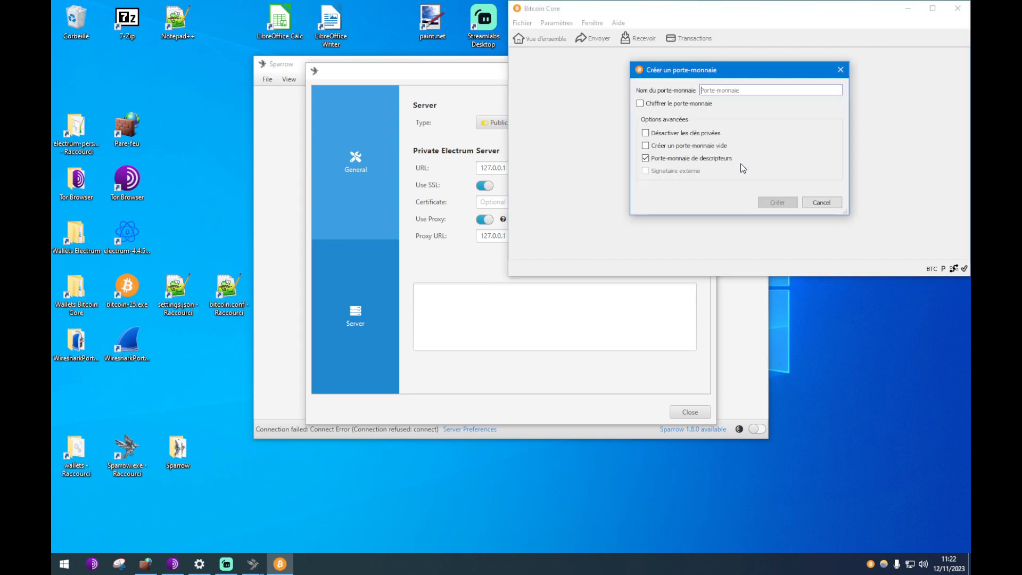
click(686, 149)
text(Sparrow)
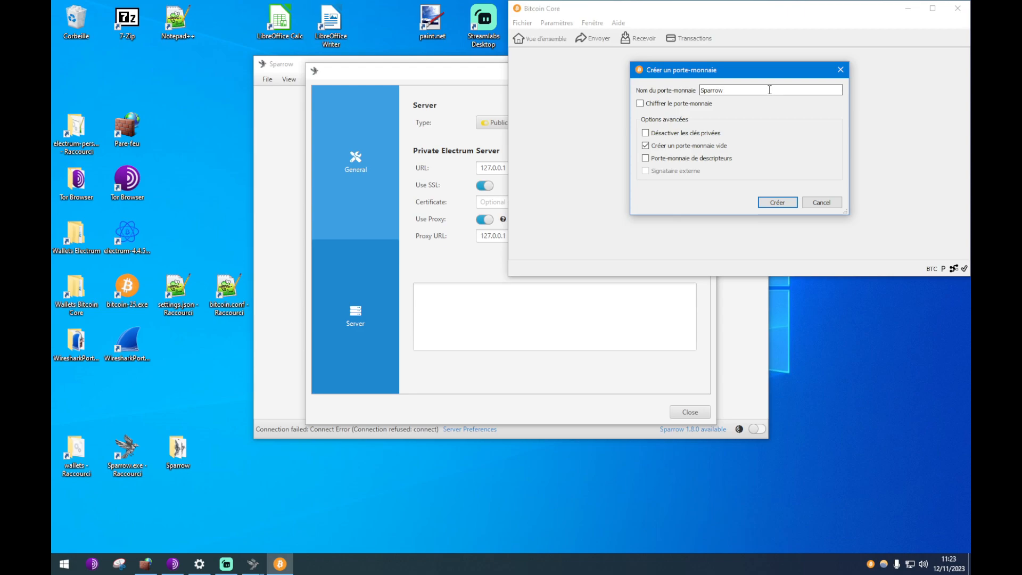
text(_)
text(itcoin)
key(ctrl+a)
click(778, 205)
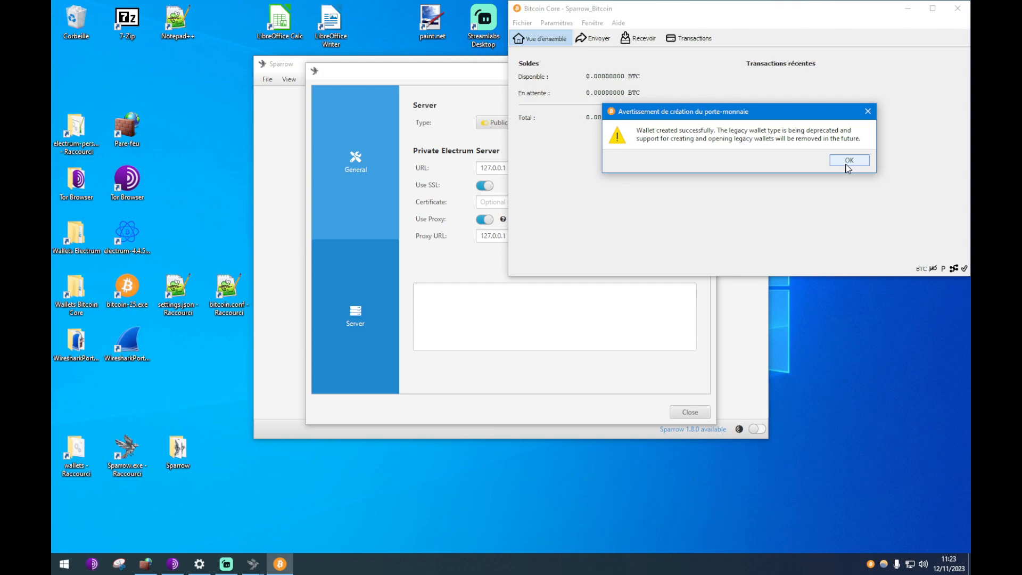
click(847, 161)
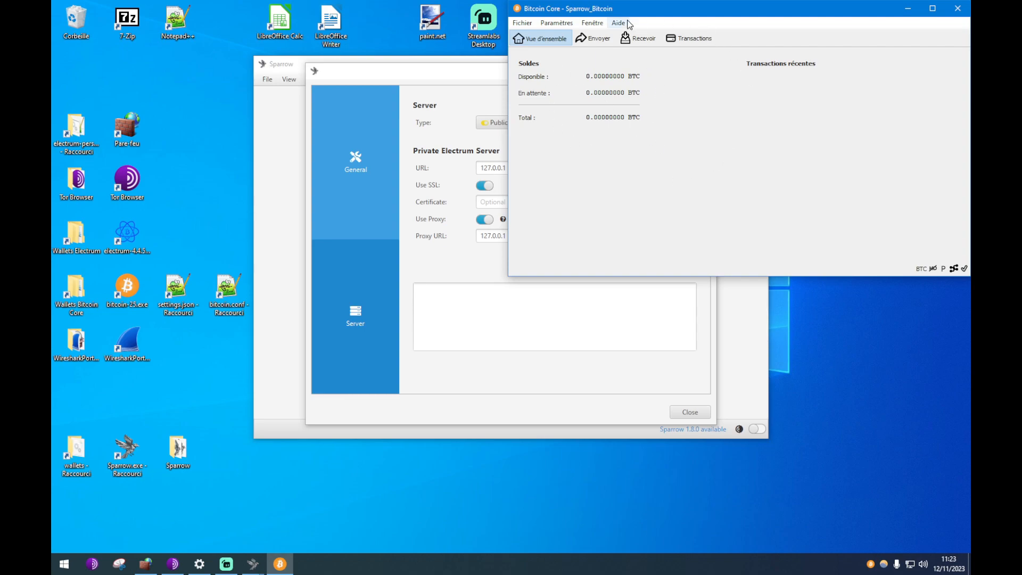
Step: View the node's onion peers sorted by peer number, browse its tabs, then open the wallets folder
click(592, 23)
click(612, 118)
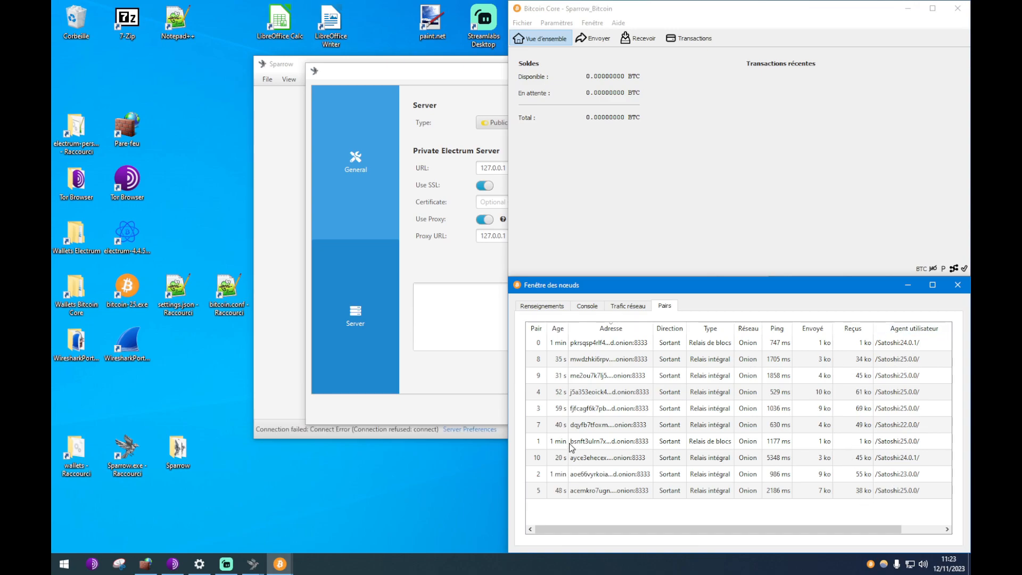
click(536, 330)
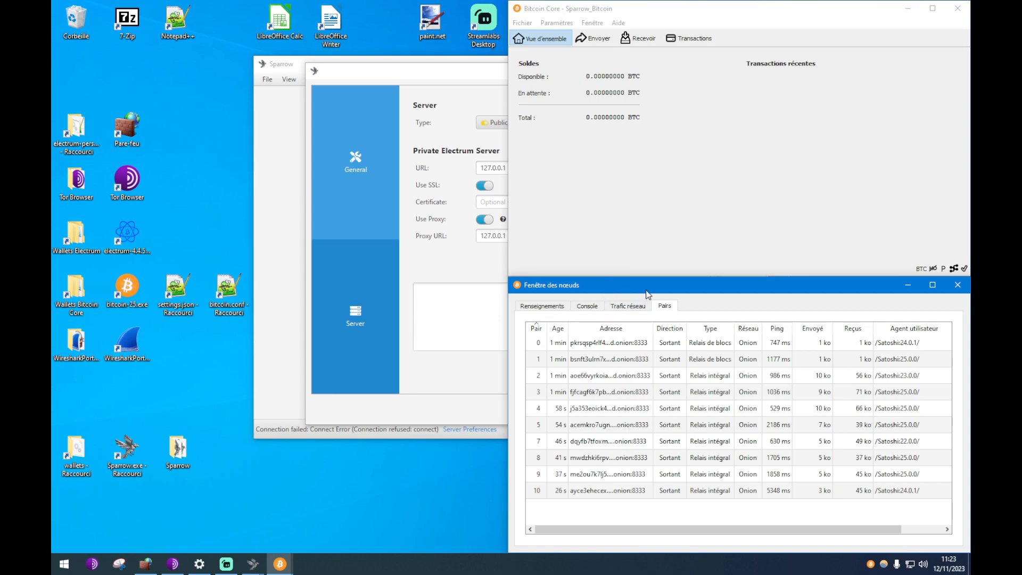
click(642, 307)
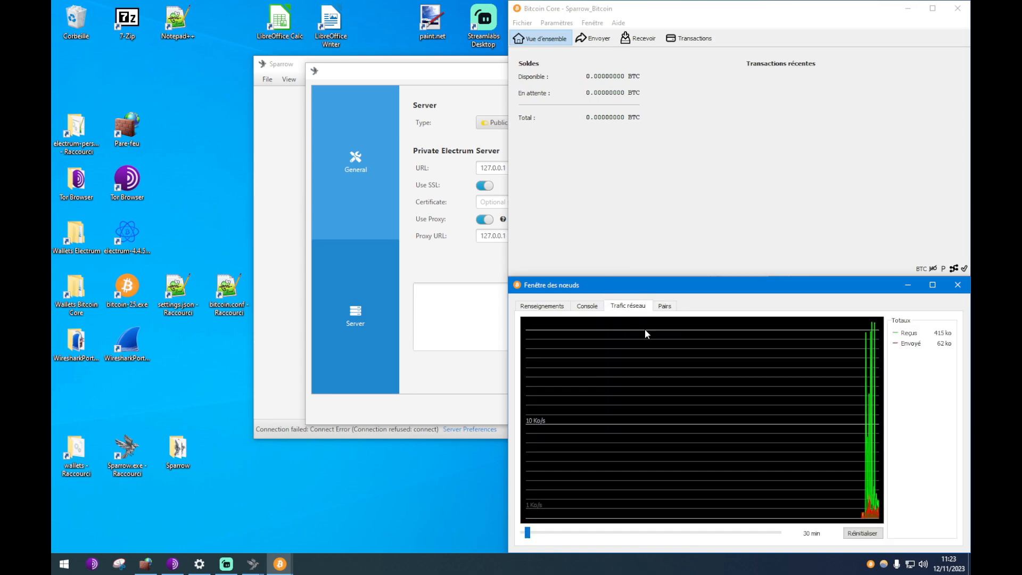
click(556, 307)
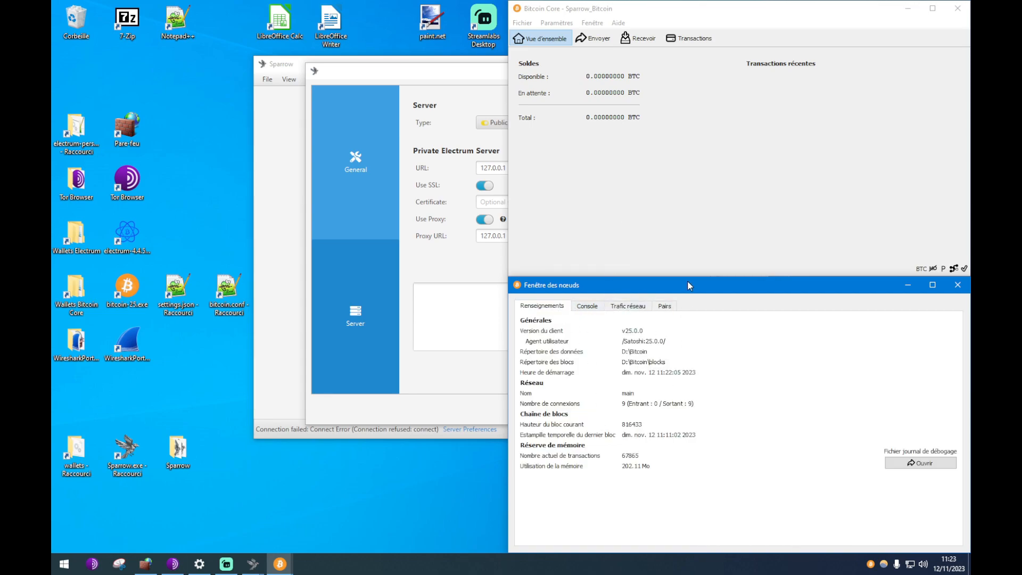
click(670, 306)
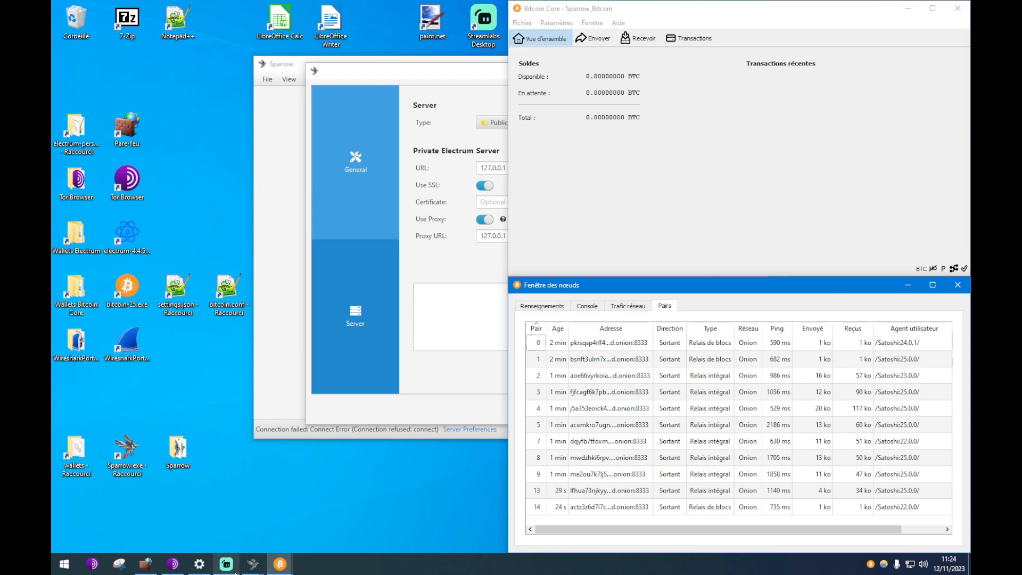
double_click(76, 452)
Step: In D:\Bitcoin, open settings.json and check the Sparrow_Bitcoin wallet entry
click(330, 224)
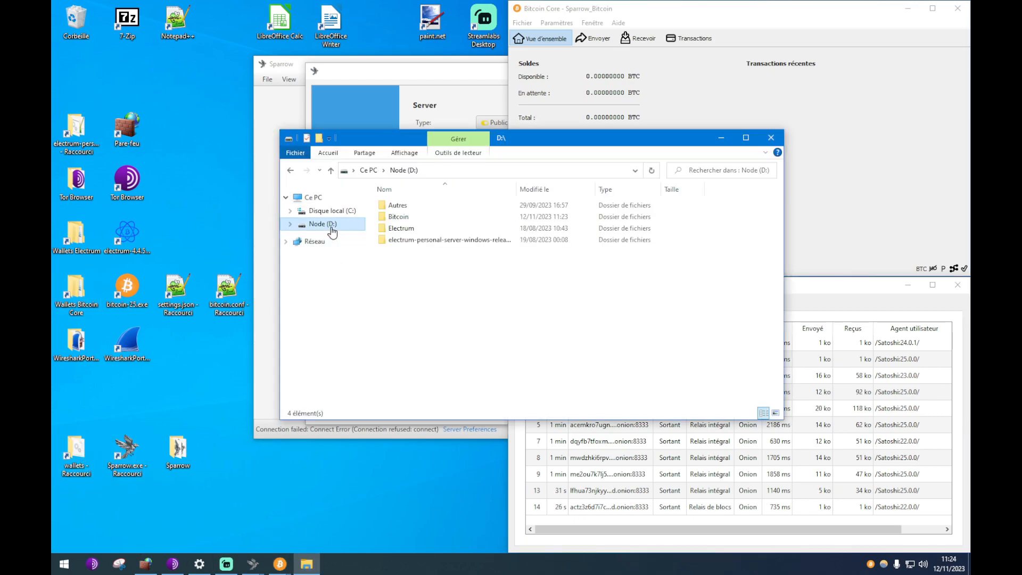
double_click(451, 219)
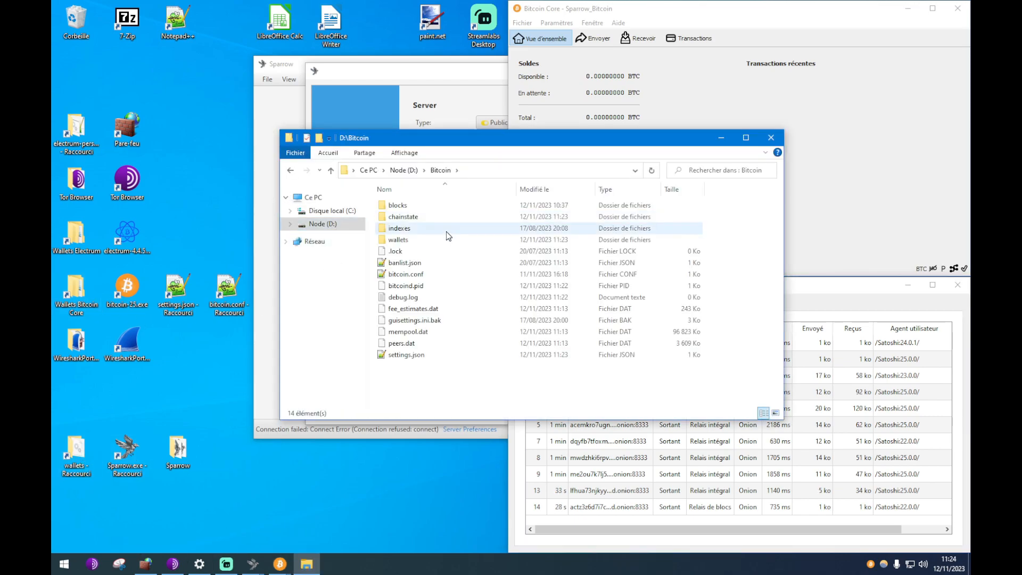
double_click(406, 354)
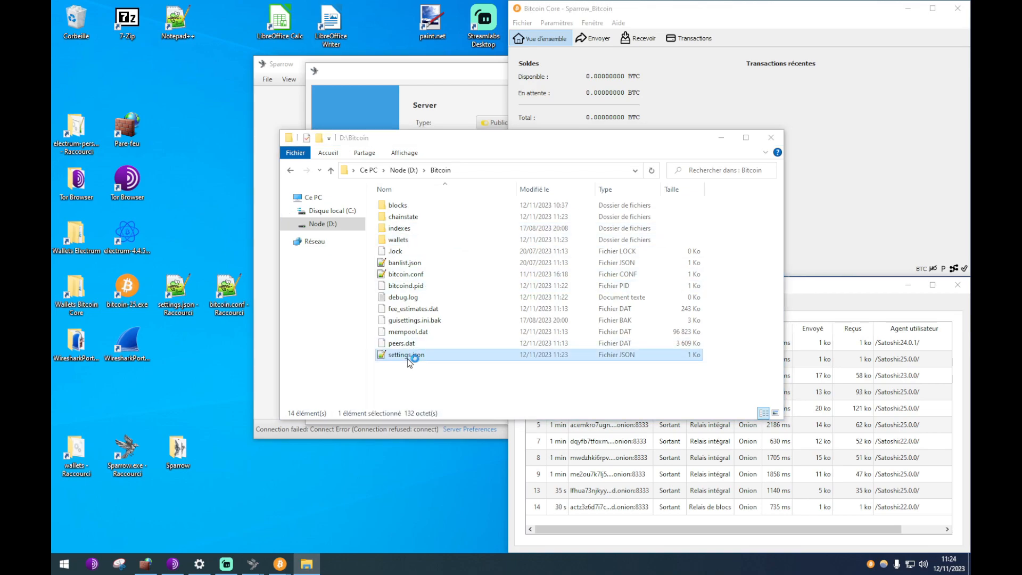
drag(563, 135, 612, 144)
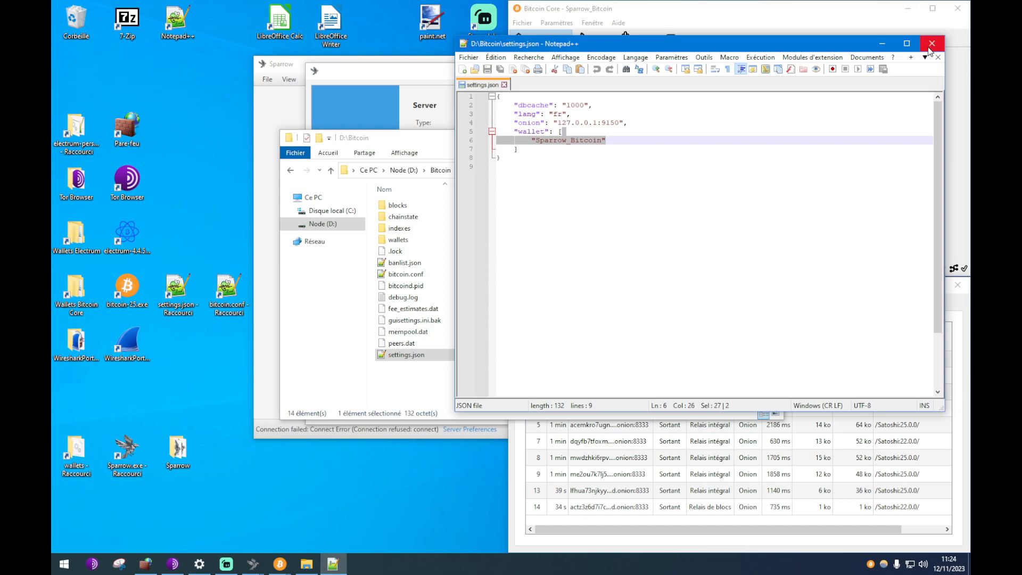
click(881, 47)
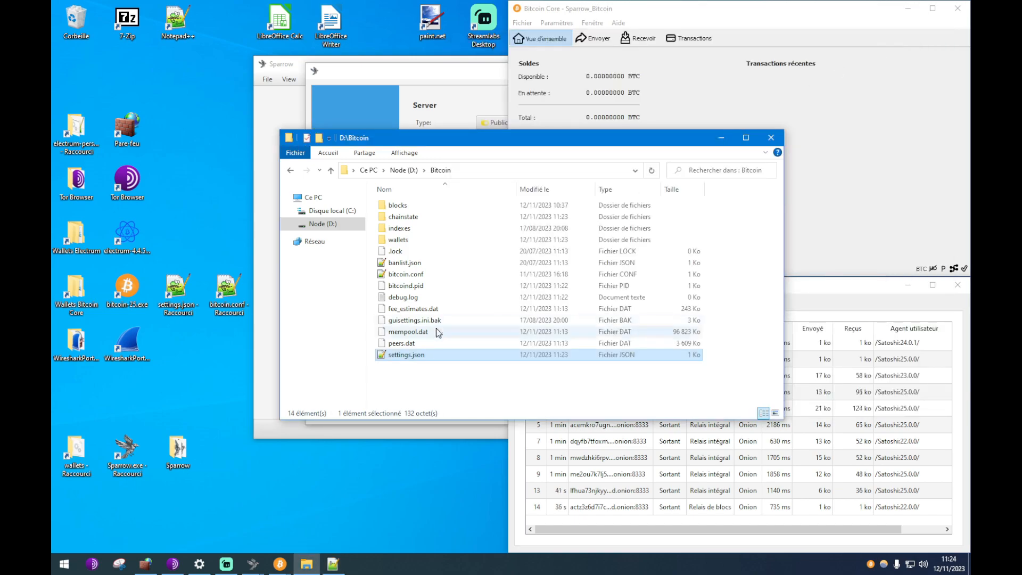
Step: In bitcoin.conf, delete the commented #rpc_user line, keeping rpcuser and rpcpassword, and save
double_click(407, 281)
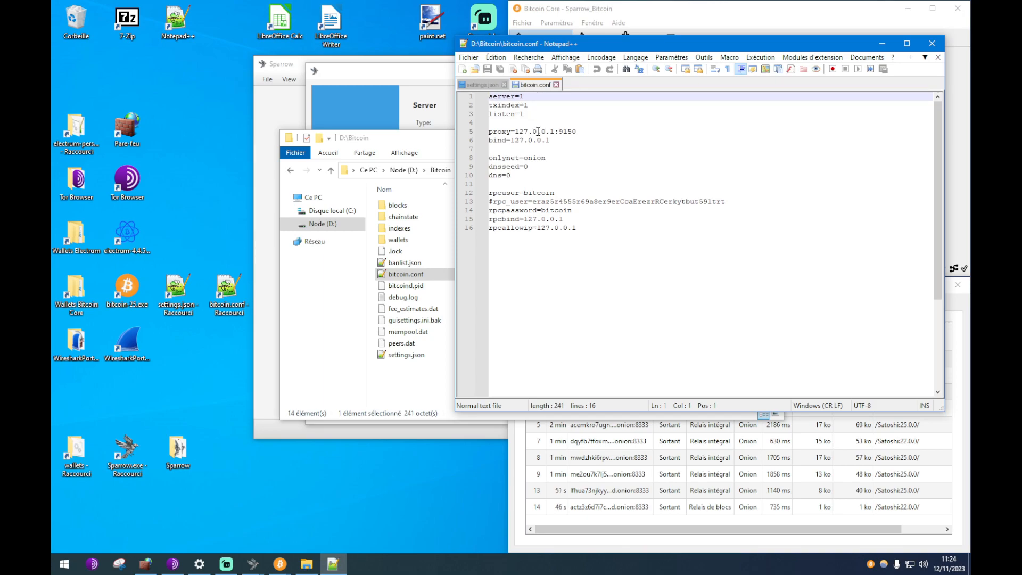
drag(528, 114, 488, 97)
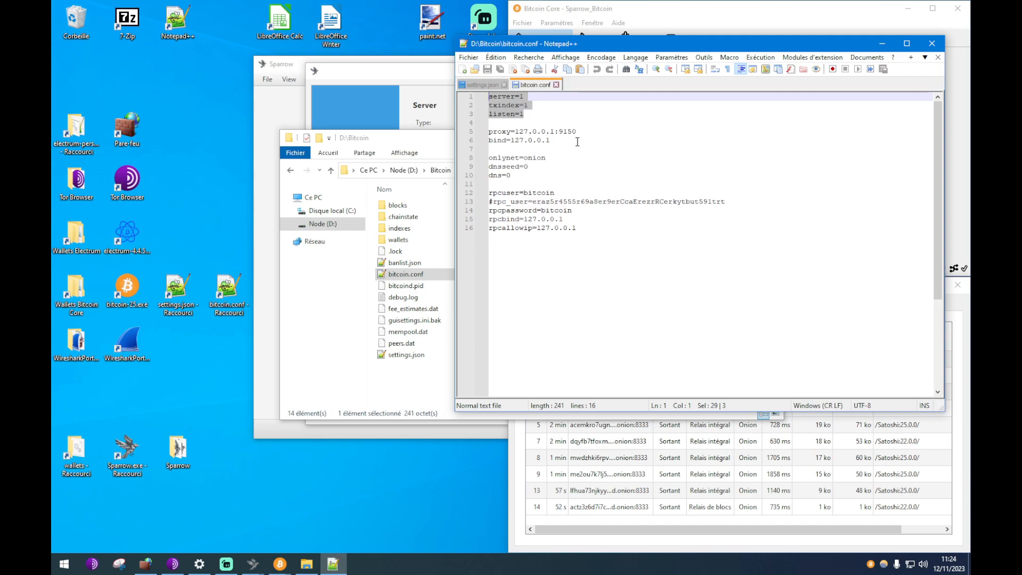
drag(588, 136, 488, 132)
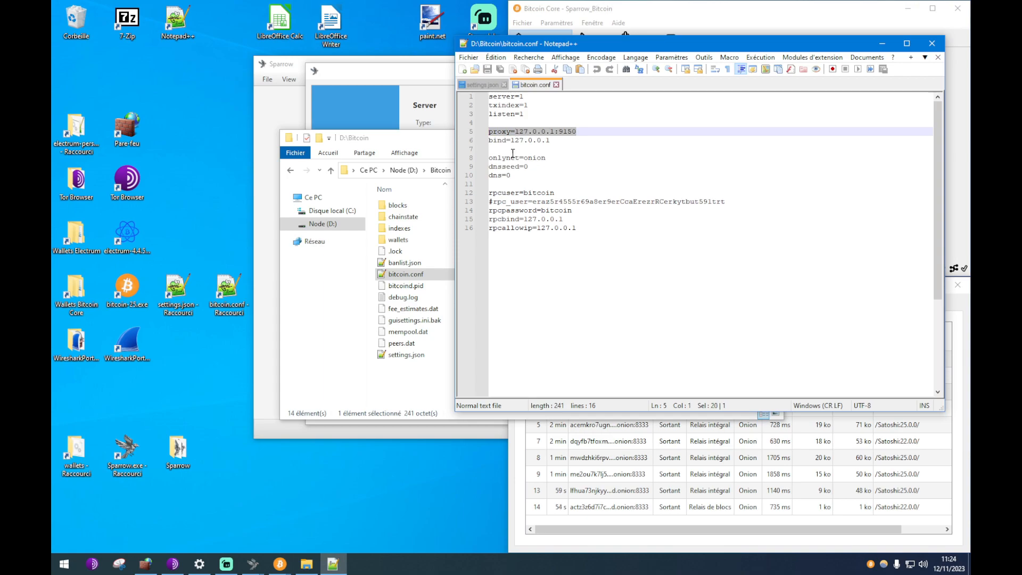
drag(552, 162, 480, 162)
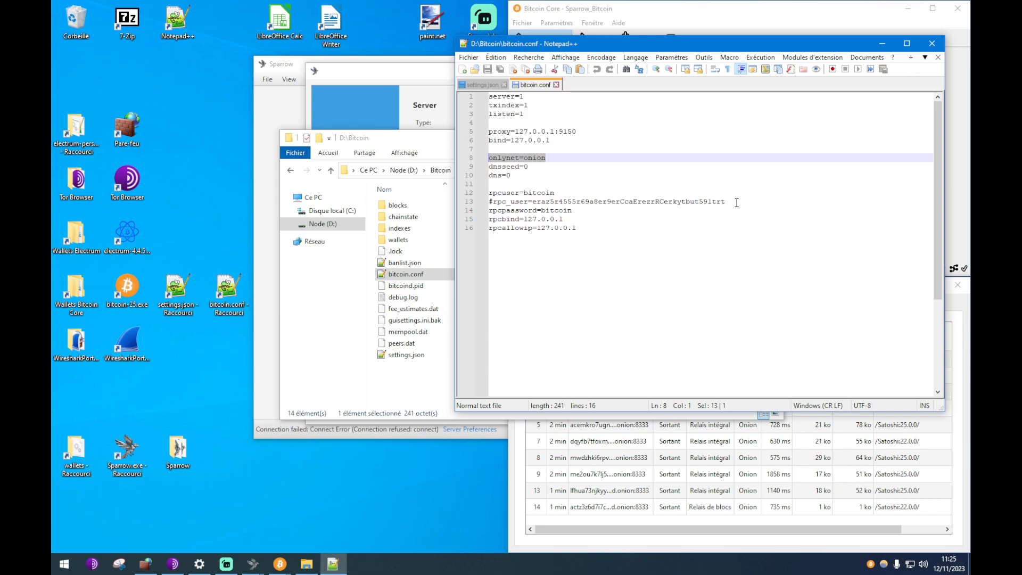
click(581, 208)
click(556, 193)
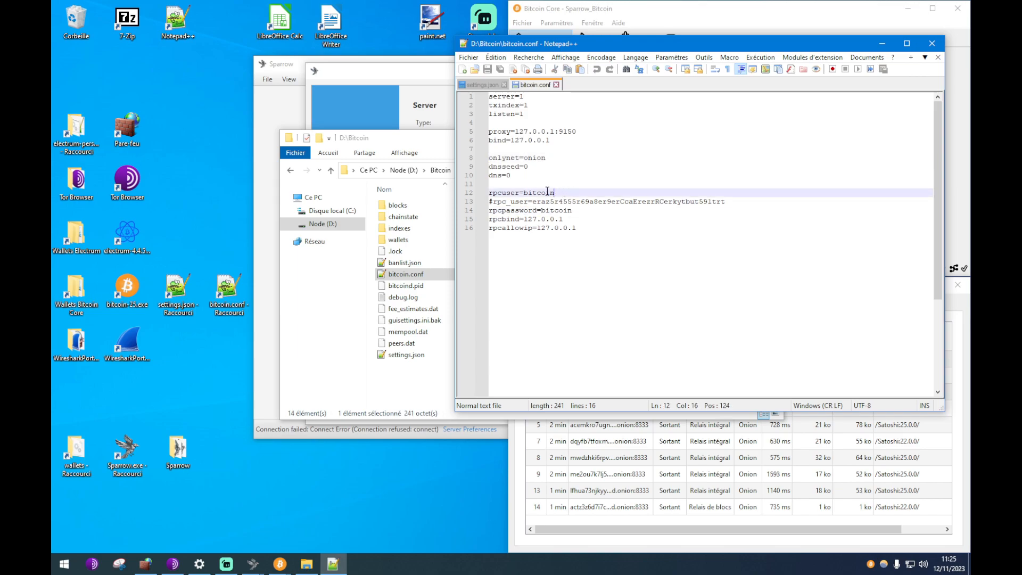
triple_click(522, 203)
key(Delete)
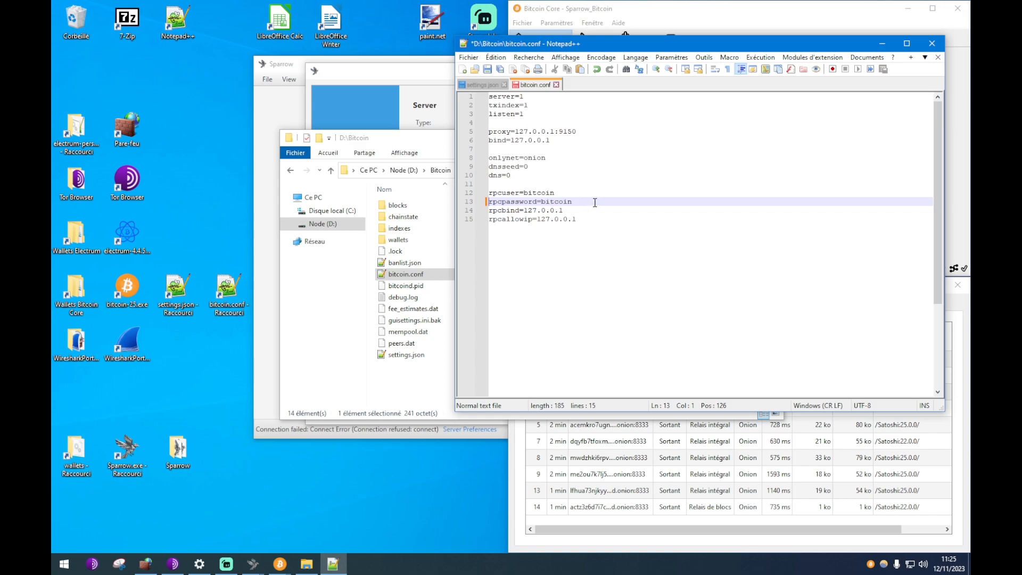
drag(594, 203, 469, 192)
click(487, 69)
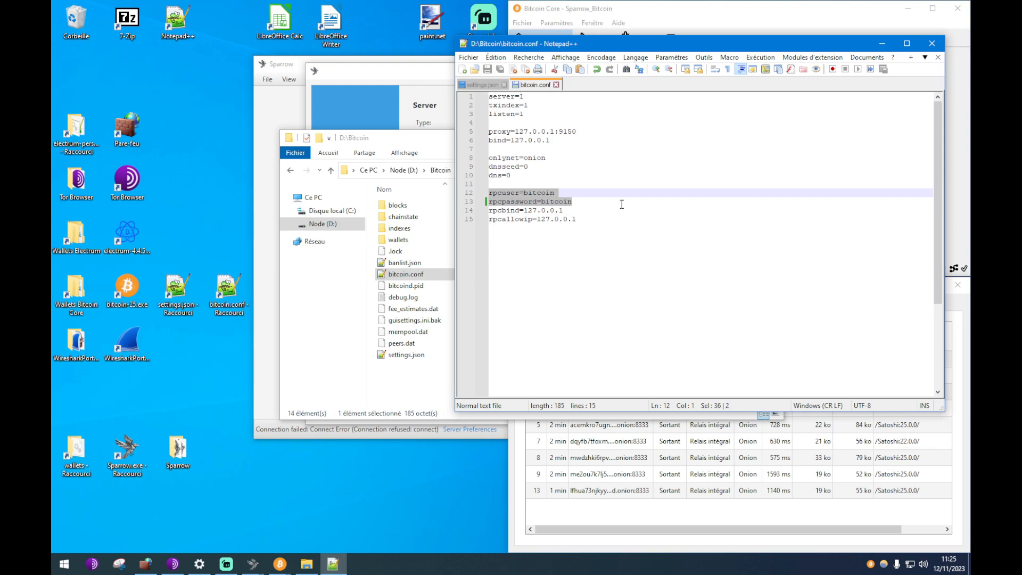
Step: Recheck Bitcoin Core's network proxy options and close the Options dialog
click(587, 23)
click(628, 114)
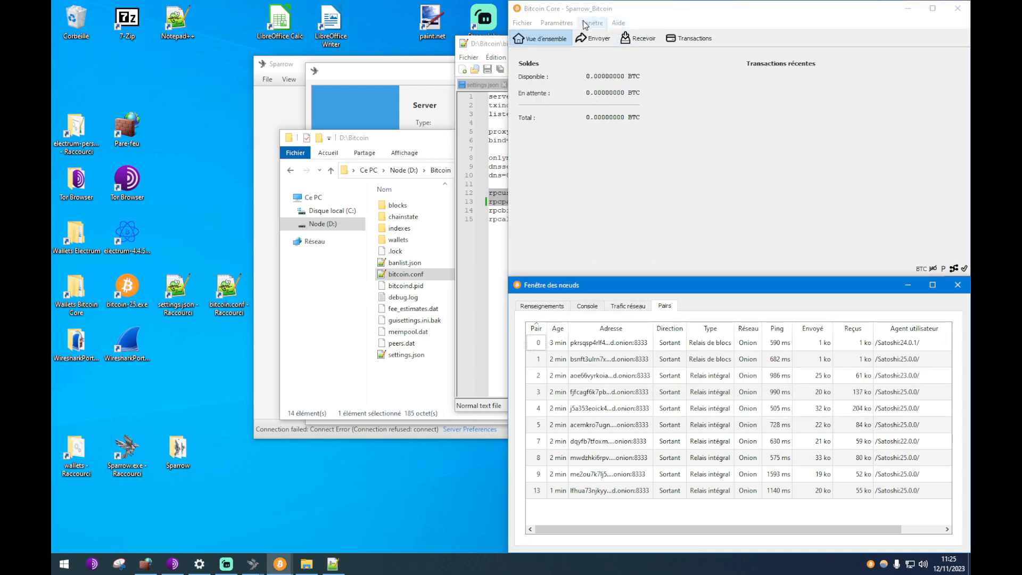
click(556, 23)
click(570, 82)
click(699, 37)
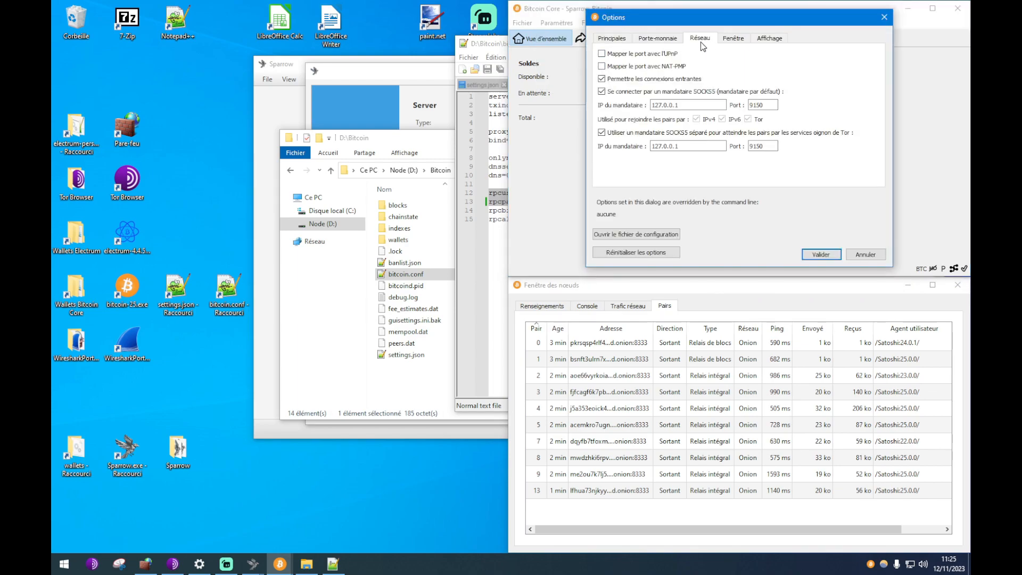
click(884, 18)
Step: Insert a blank line after rpcpassword in bitcoin.conf, save, and review the RPC credentials
click(495, 47)
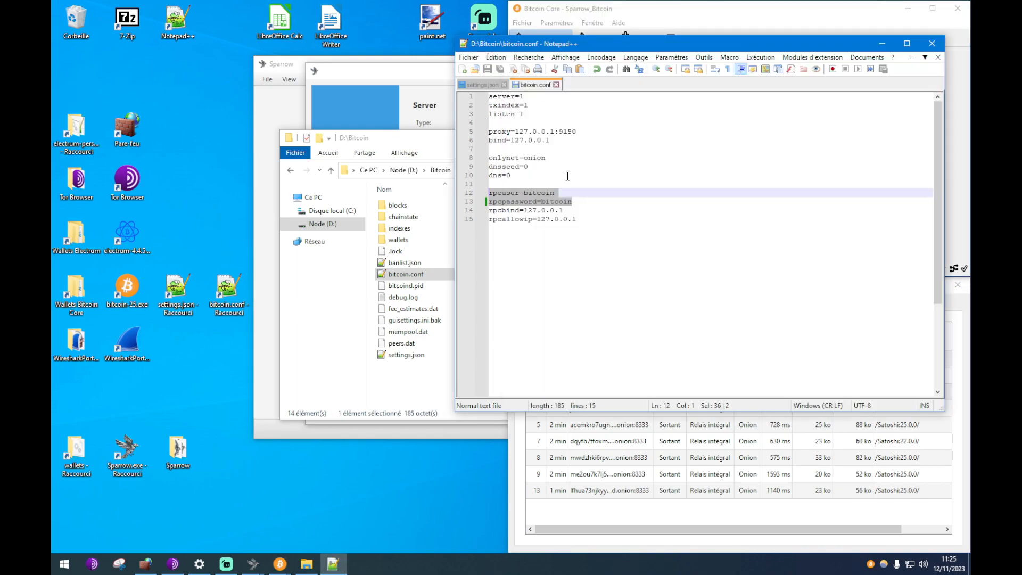
click(583, 207)
drag(605, 227, 480, 207)
click(604, 201)
key(Return)
click(487, 69)
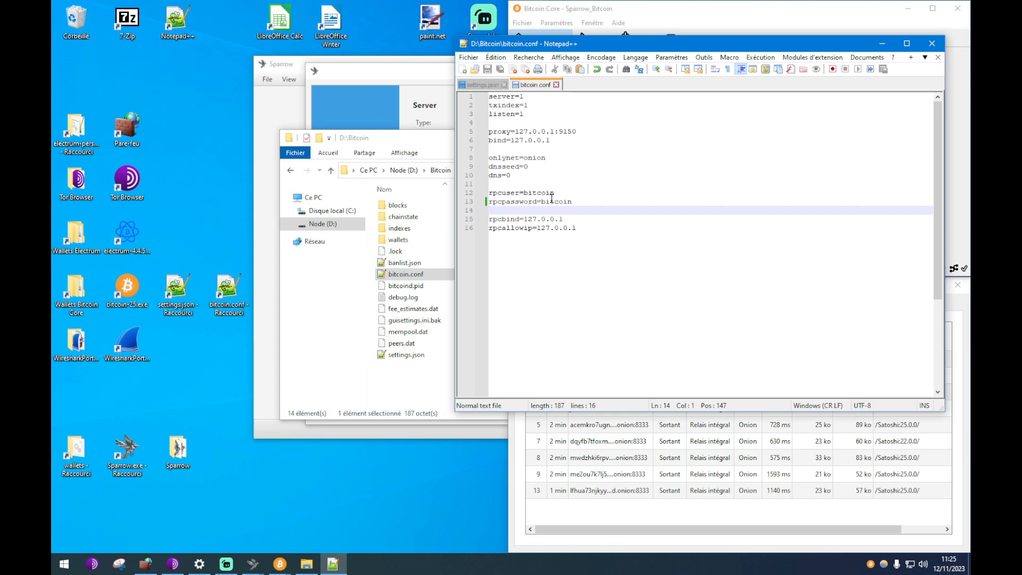
drag(573, 203, 542, 205)
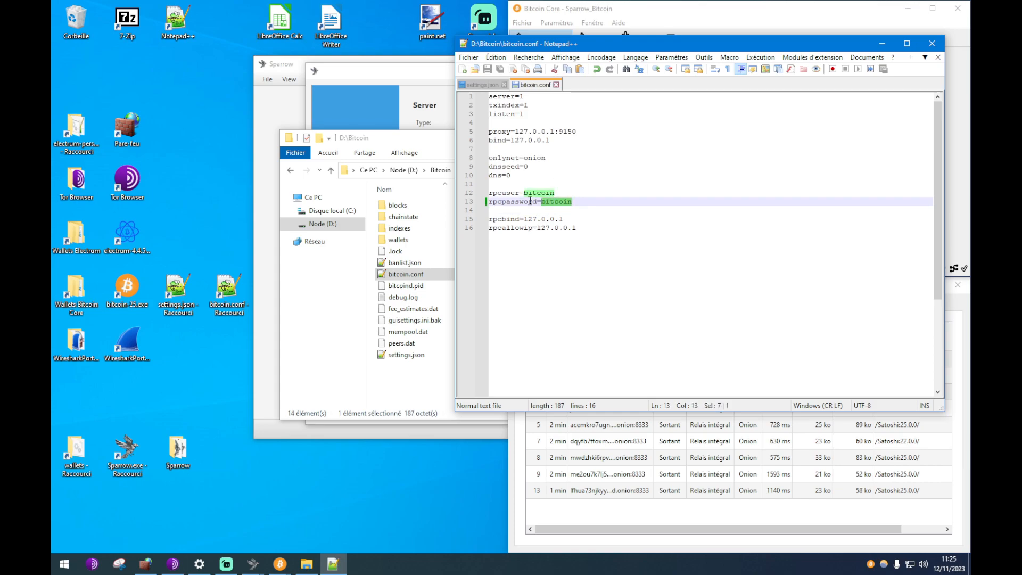
double_click(570, 193)
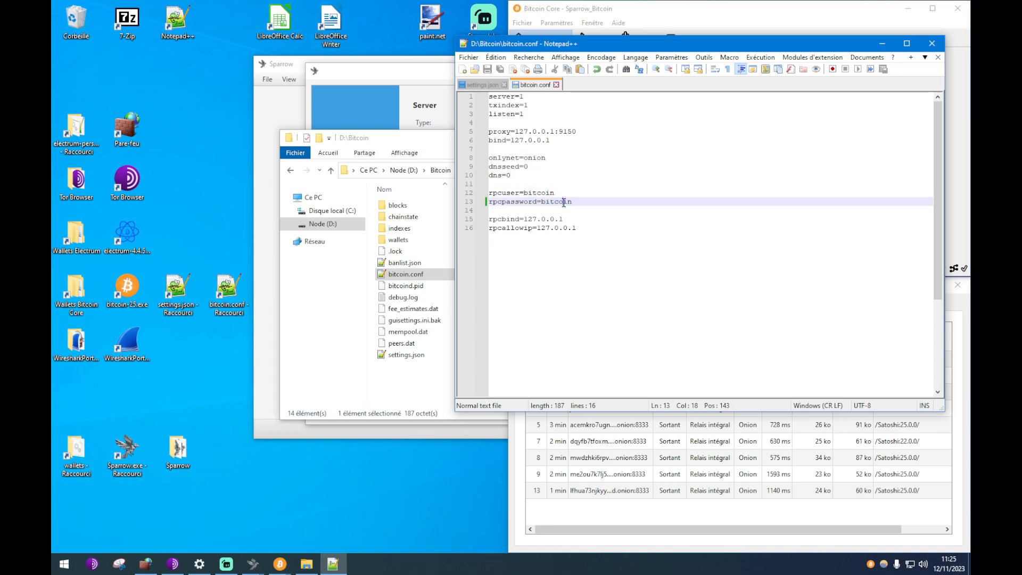
click(787, 140)
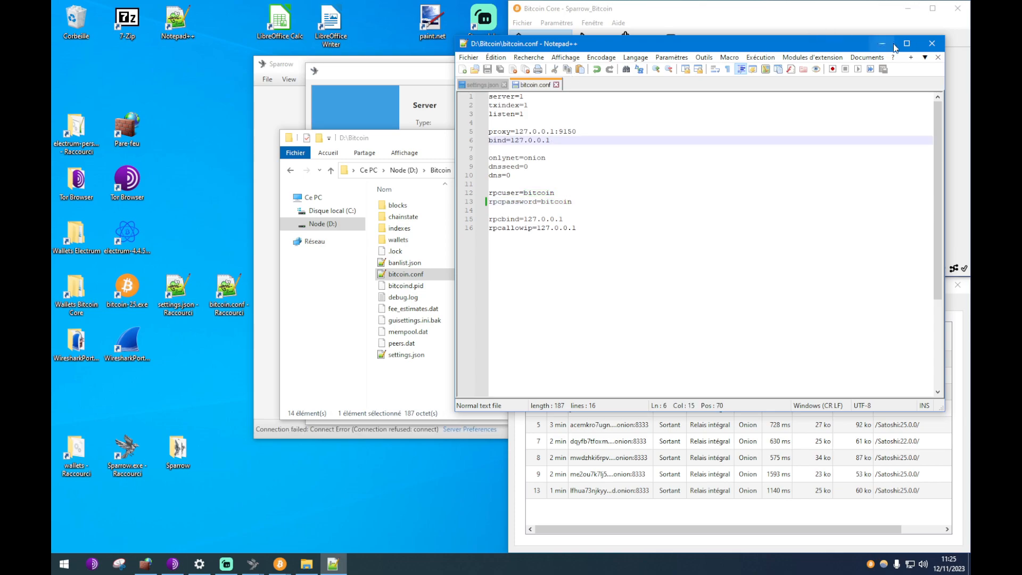
click(882, 43)
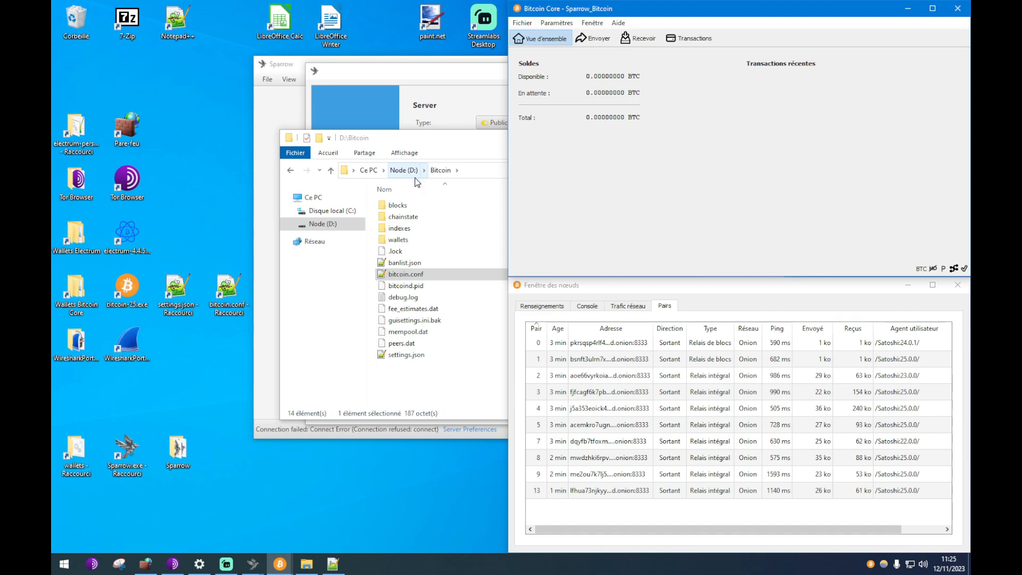
click(961, 11)
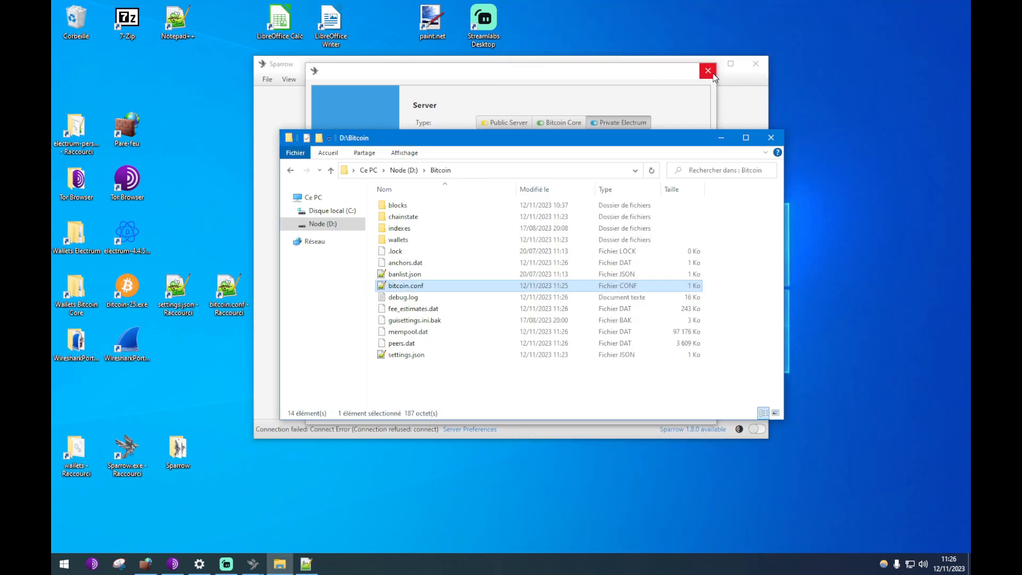
click(711, 72)
click(756, 63)
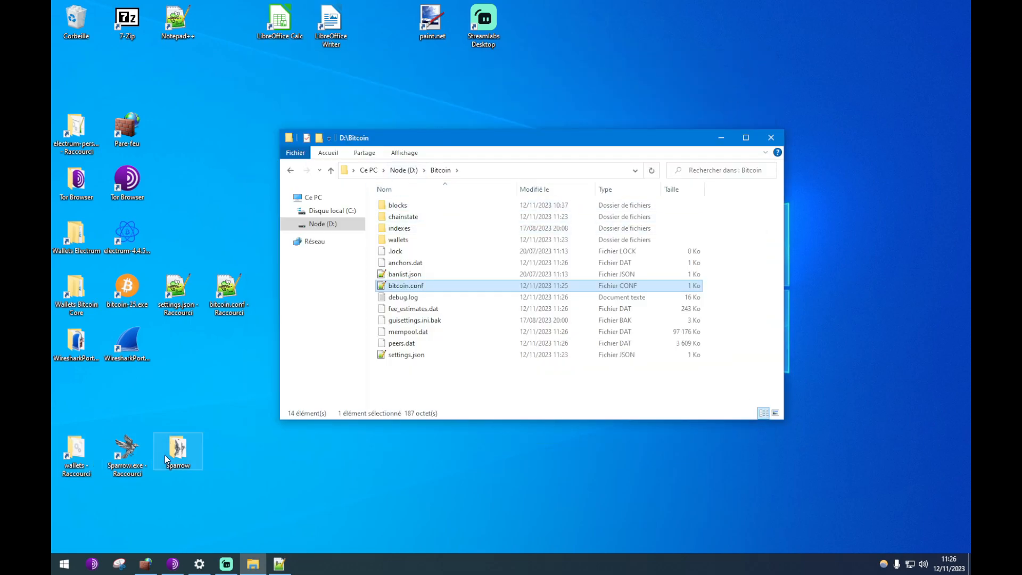
Step: Browse the Sparrow program folder on the node drive, checking its runtime and app subfolders
click(326, 223)
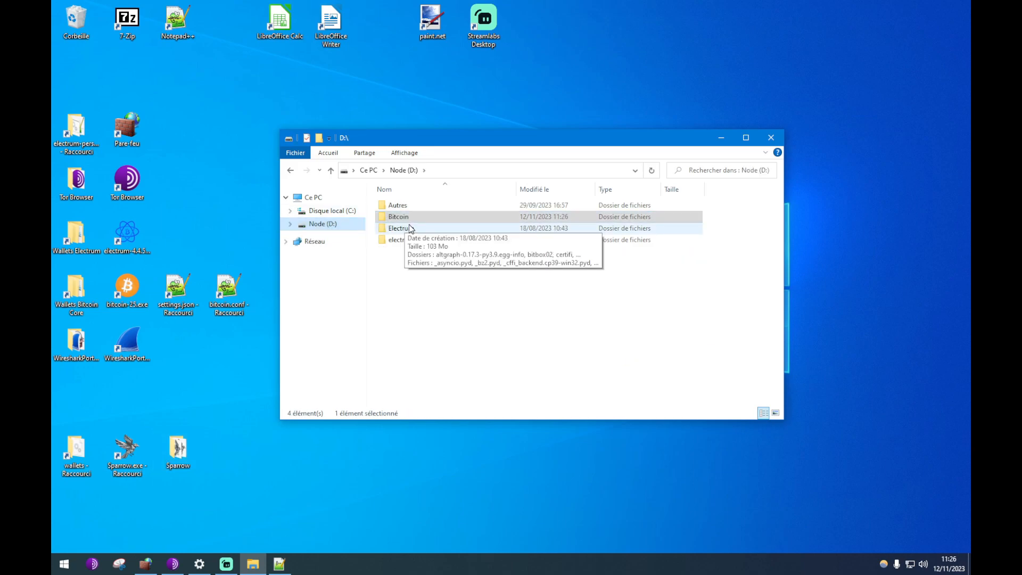
double_click(186, 461)
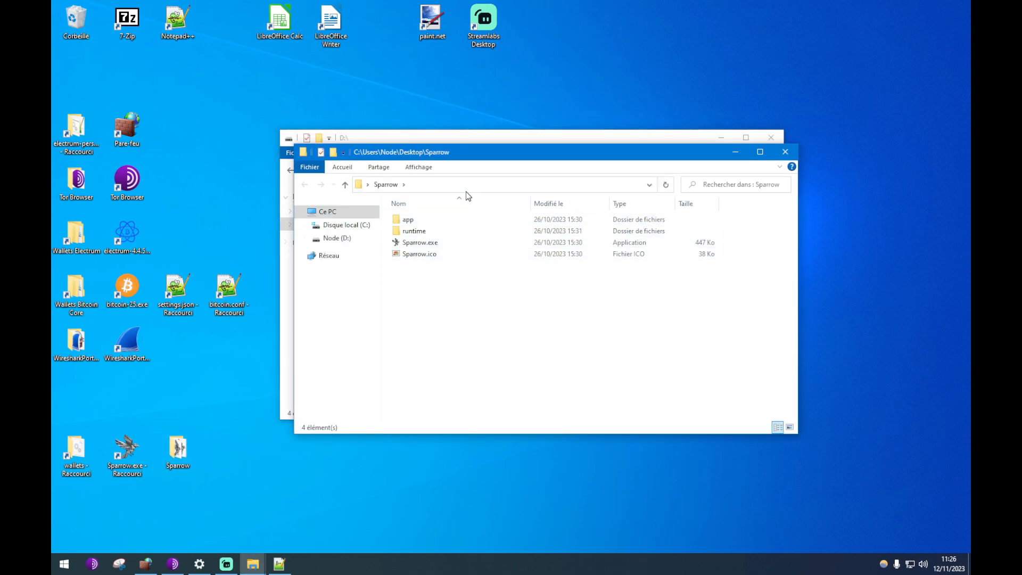
click(771, 137)
click(367, 184)
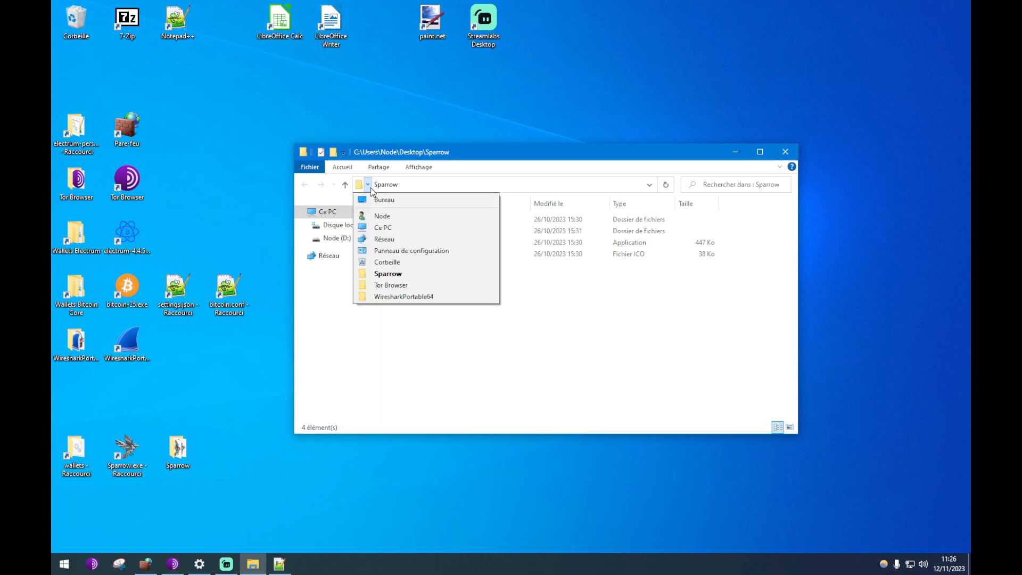
click(553, 374)
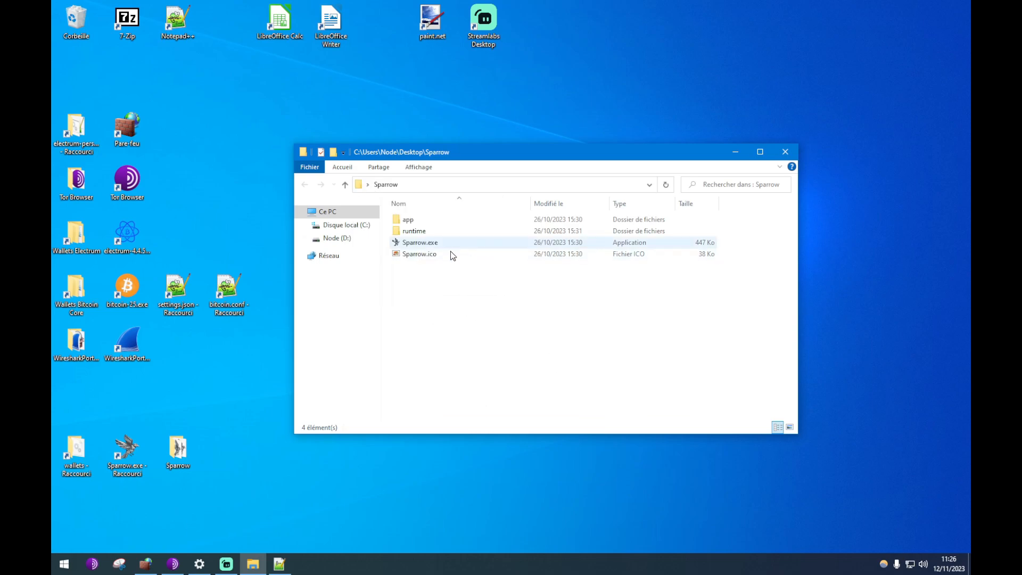
double_click(433, 231)
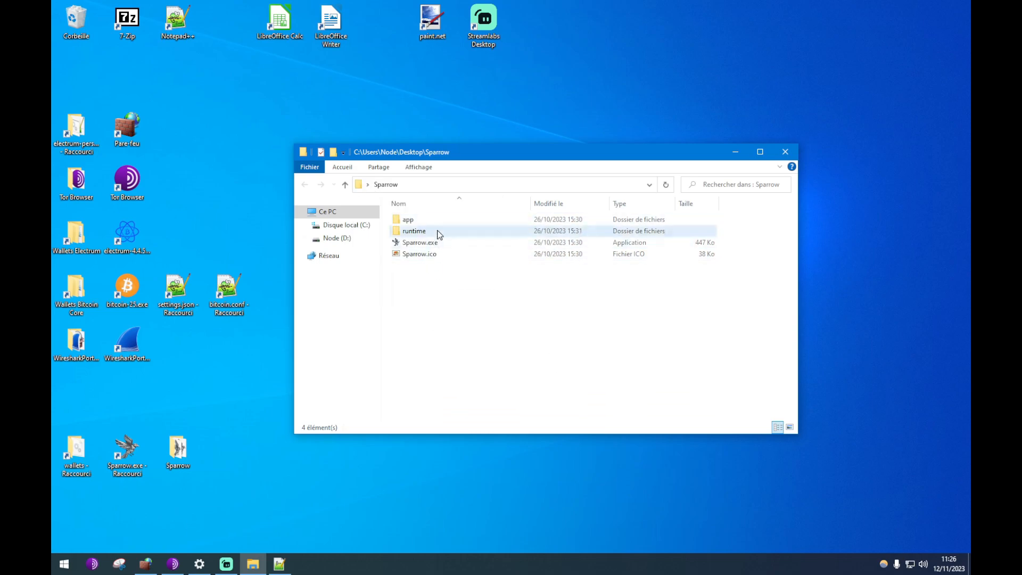
click(389, 186)
double_click(408, 219)
click(387, 184)
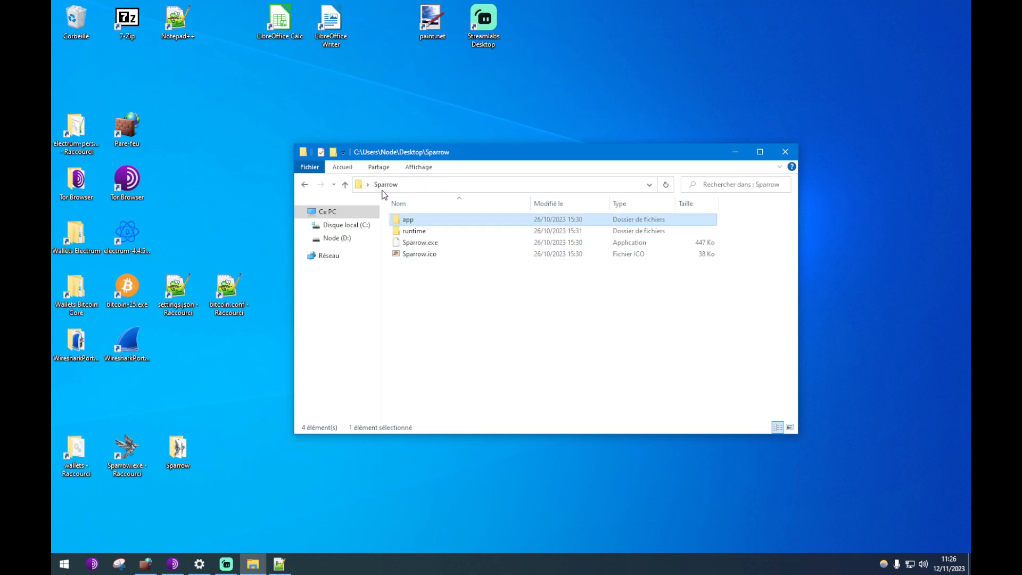
click(785, 151)
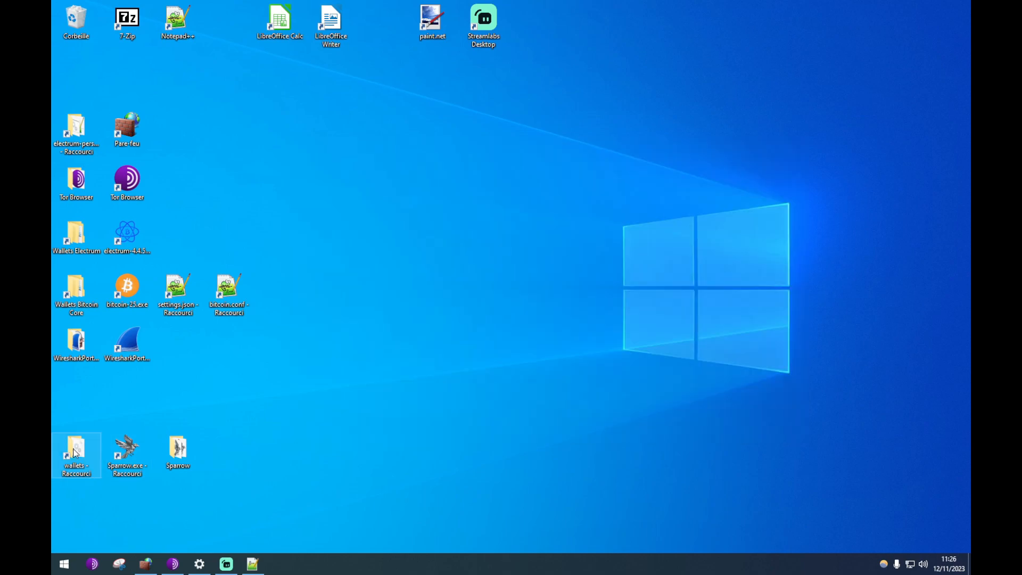
Step: Go to the user's home folder on C: with hidden items shown
double_click(58, 451)
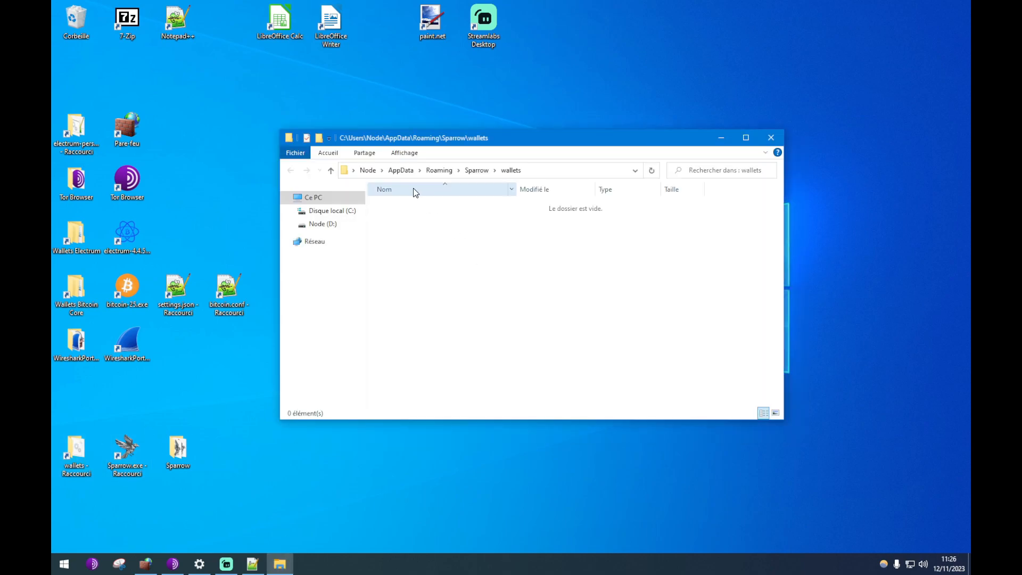
click(342, 213)
double_click(413, 286)
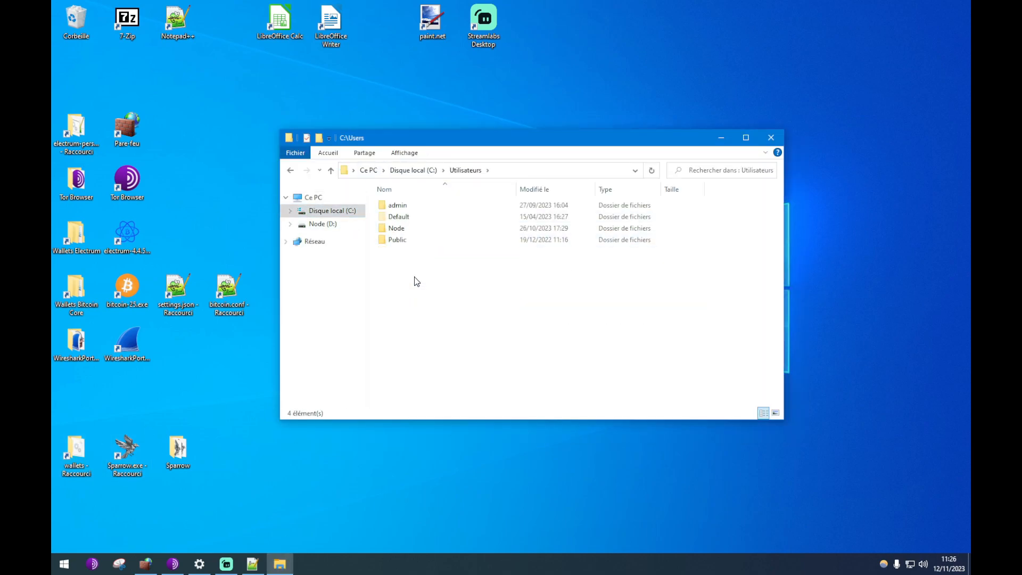
double_click(416, 226)
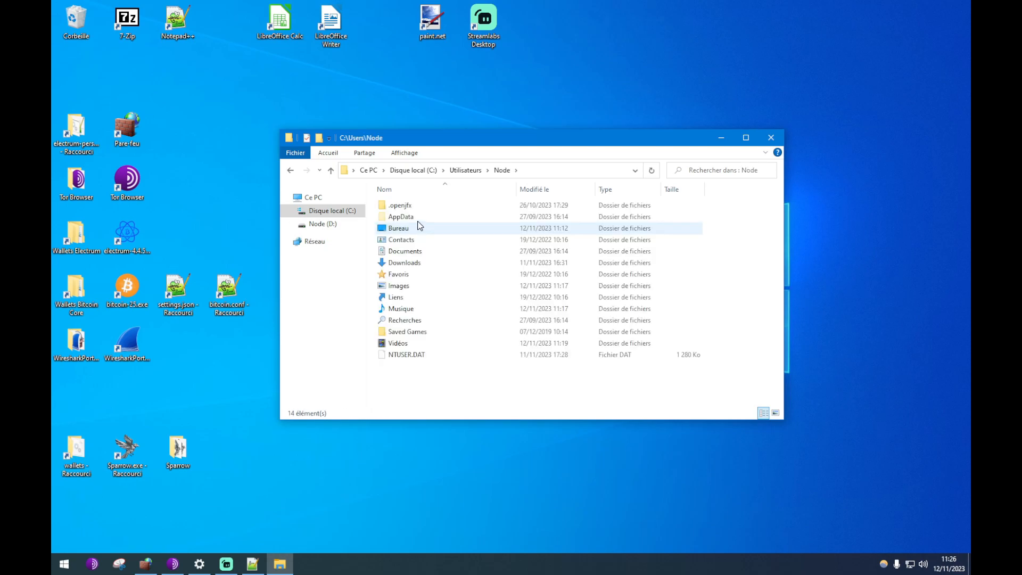
click(410, 152)
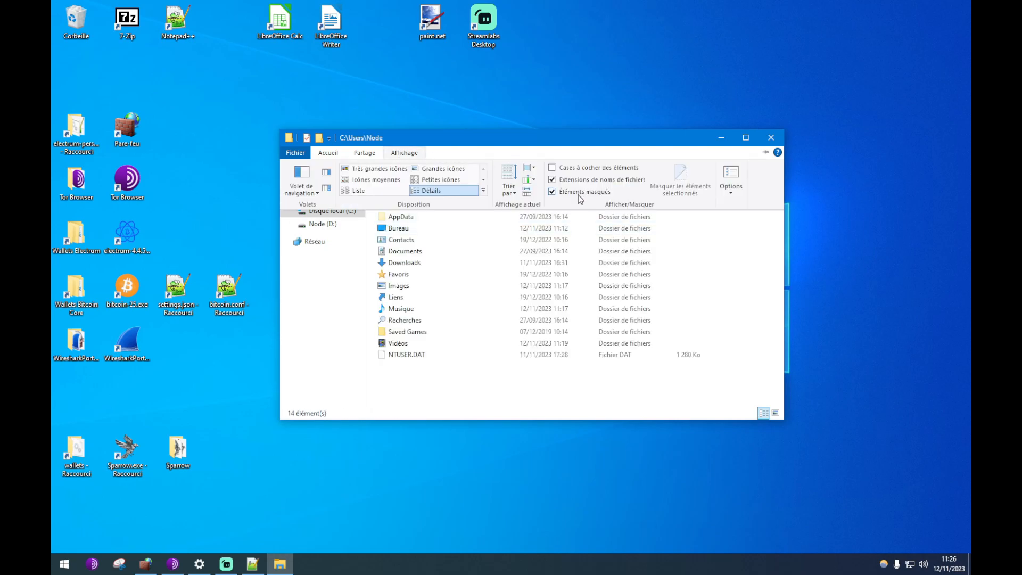
click(399, 216)
Step: Open sparrow.log from AppData\Roaming\Sparrow in Notepad
double_click(395, 215)
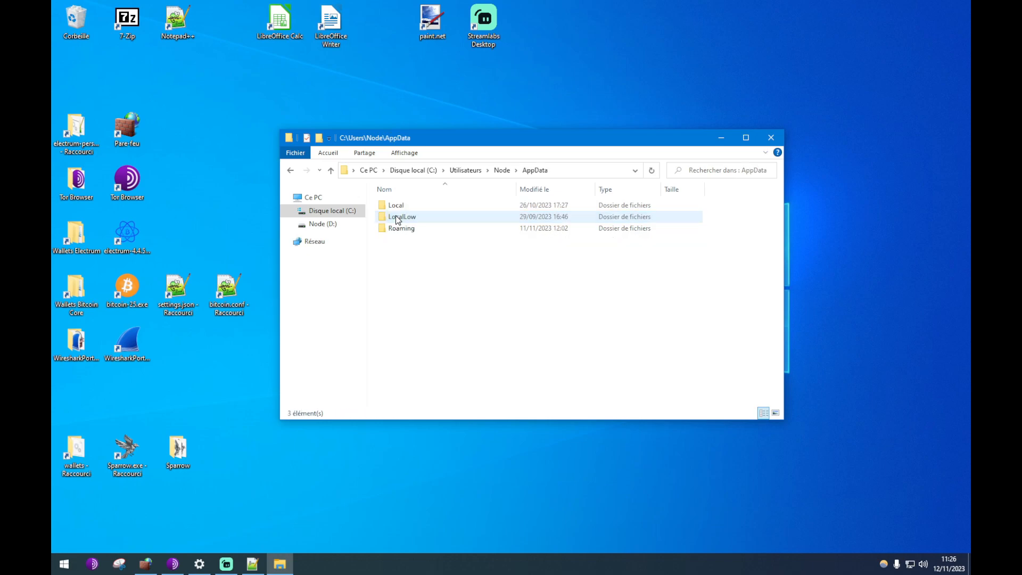
double_click(400, 229)
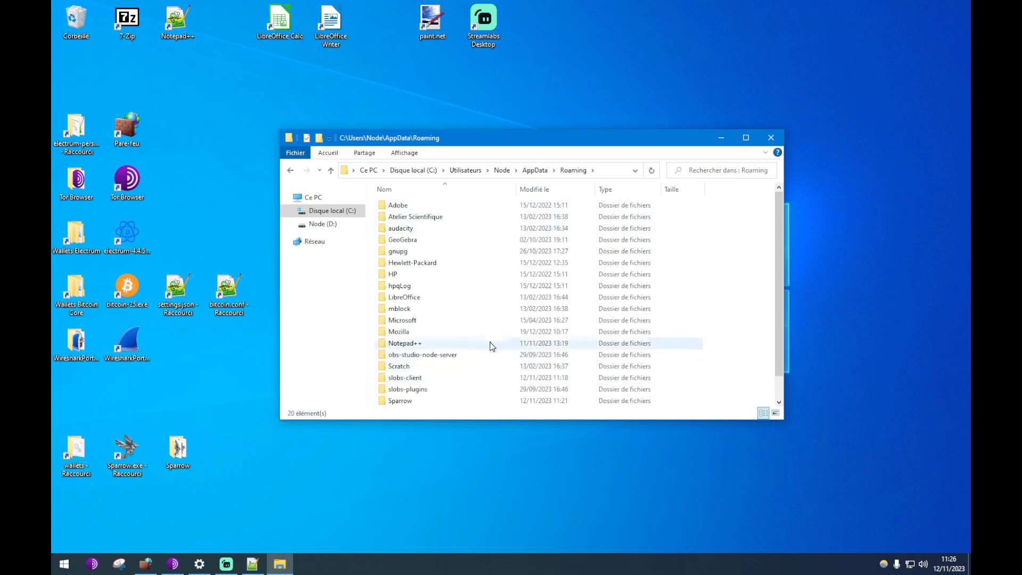
scroll(469, 266, down, 1)
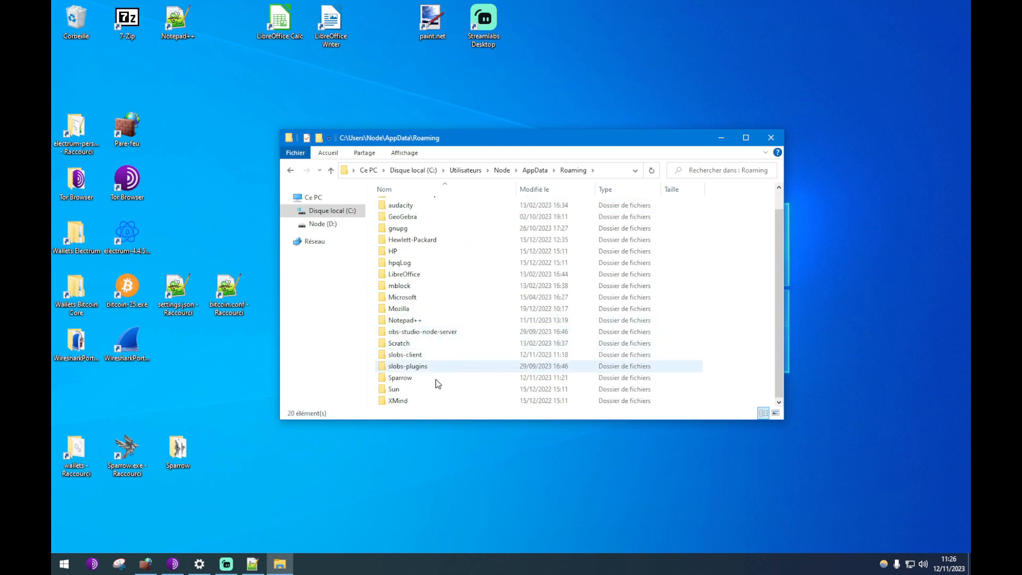
double_click(437, 379)
double_click(411, 255)
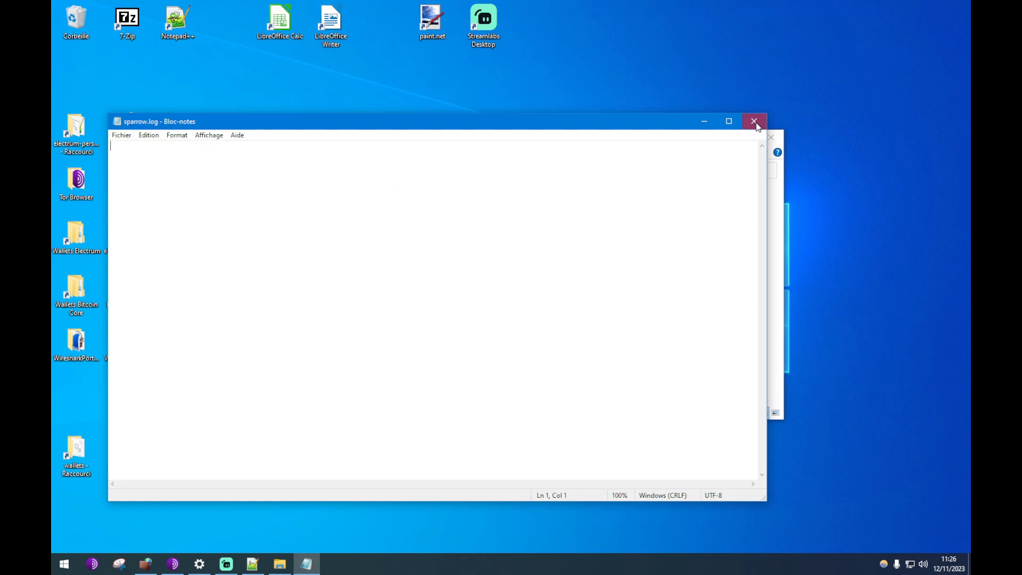
Step: Close the empty log, then review Sparrow's config file in Notepad++ and close it
click(753, 121)
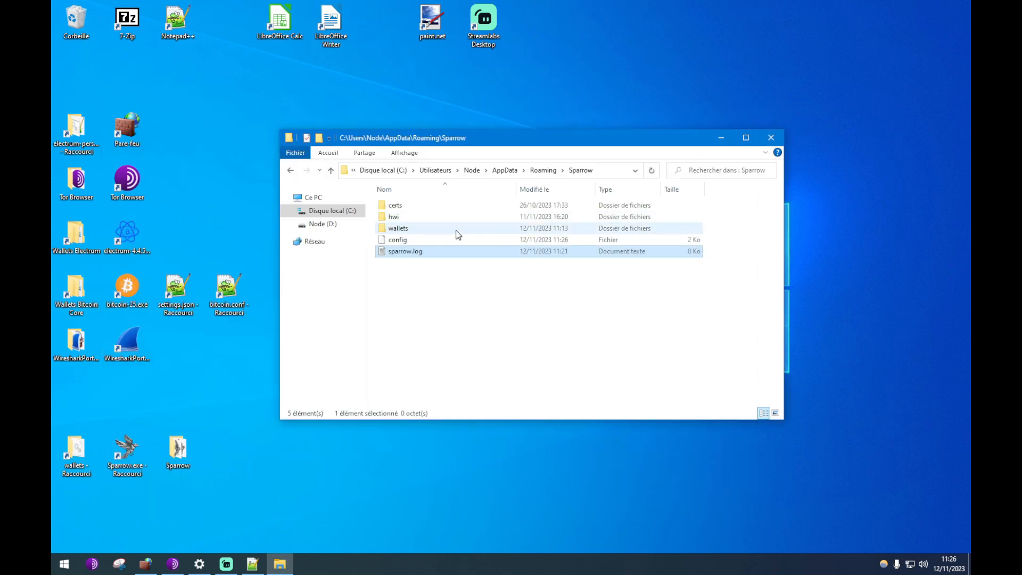
right_click(417, 242)
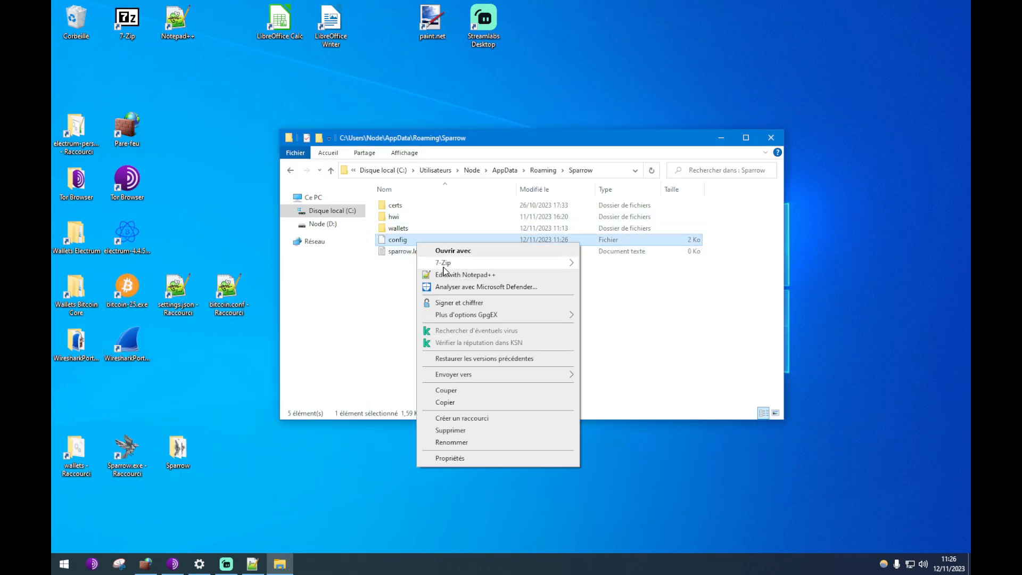
click(446, 275)
scroll(555, 187, down, 7)
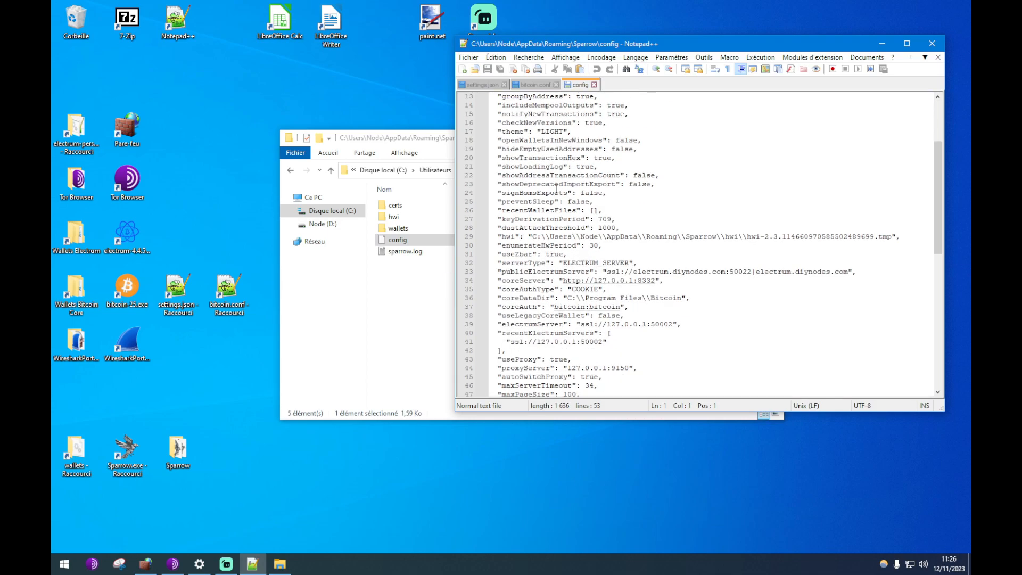
scroll(617, 109, up, 7)
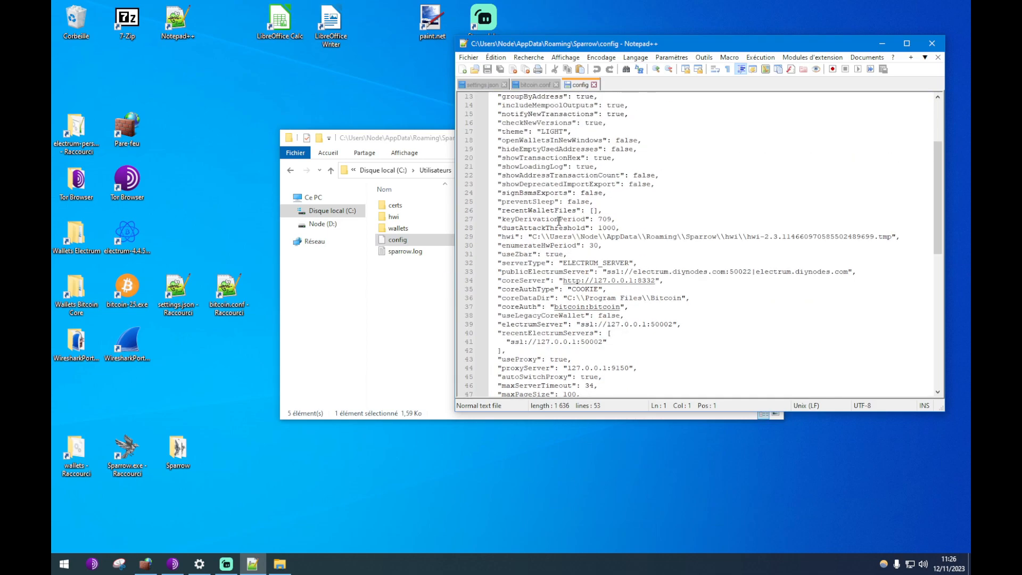
click(594, 85)
Step: Minimize Notepad++ and open the empty Sparrow wallets folder
click(882, 43)
double_click(426, 228)
drag(403, 212, 589, 292)
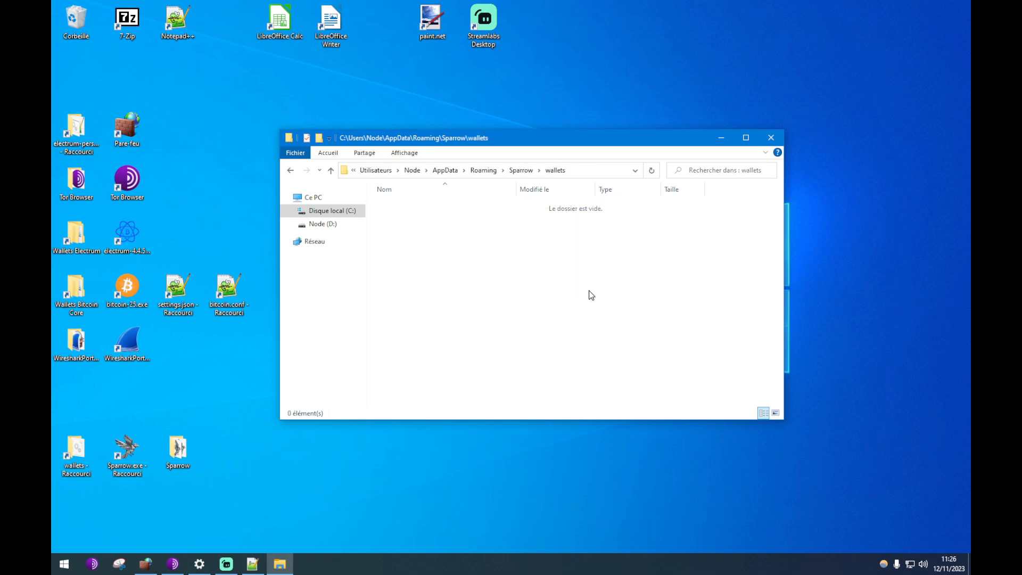
Step: Close the wallets folder window and relaunch Sparrow Wallet from its desktop shortcut
click(723, 139)
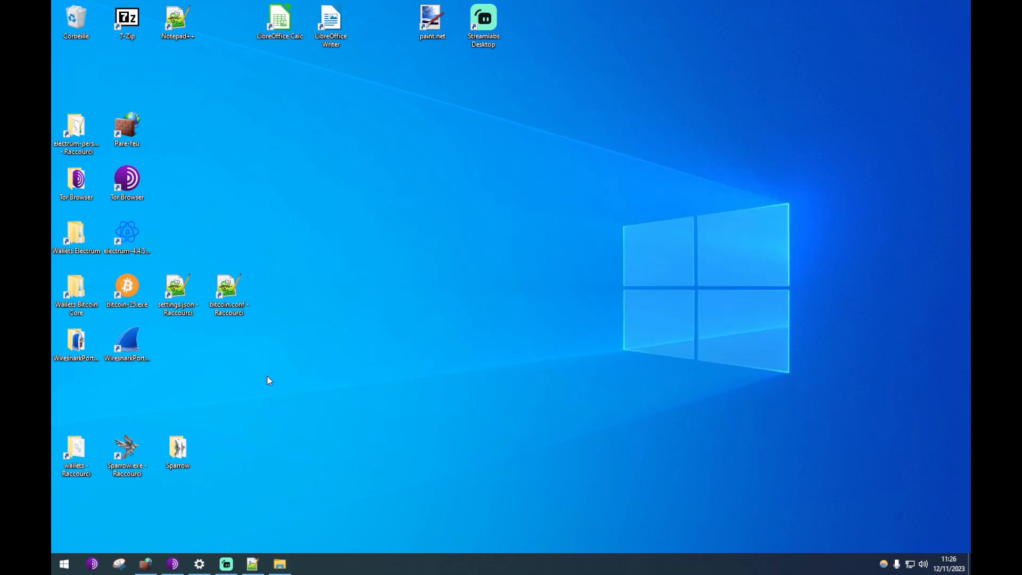
double_click(132, 451)
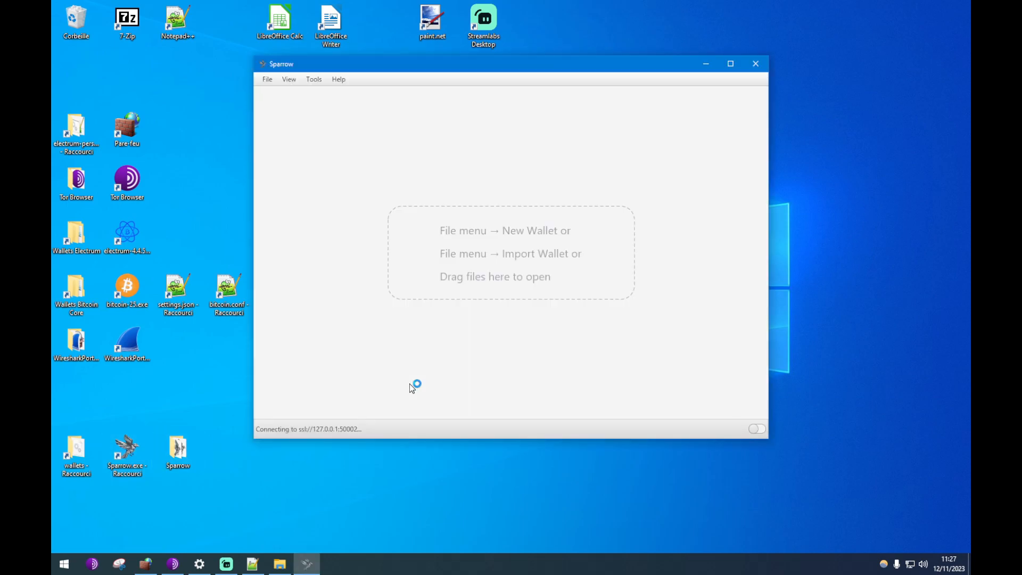
click(266, 79)
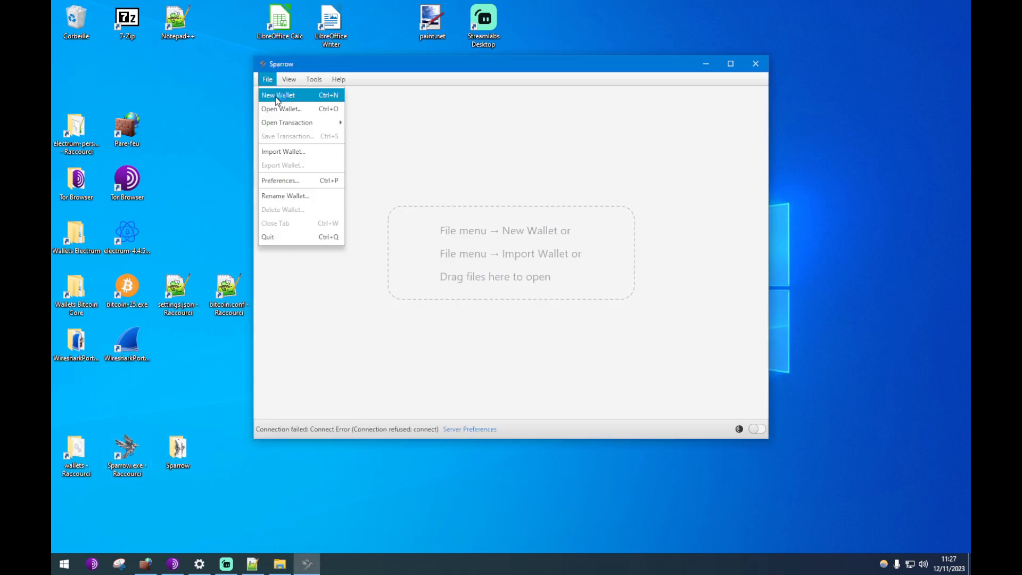
Step: Create wallet Sparrow_Bitcoin with Single Signature and Native Segwit, adding a new or imported software keystore
click(276, 97)
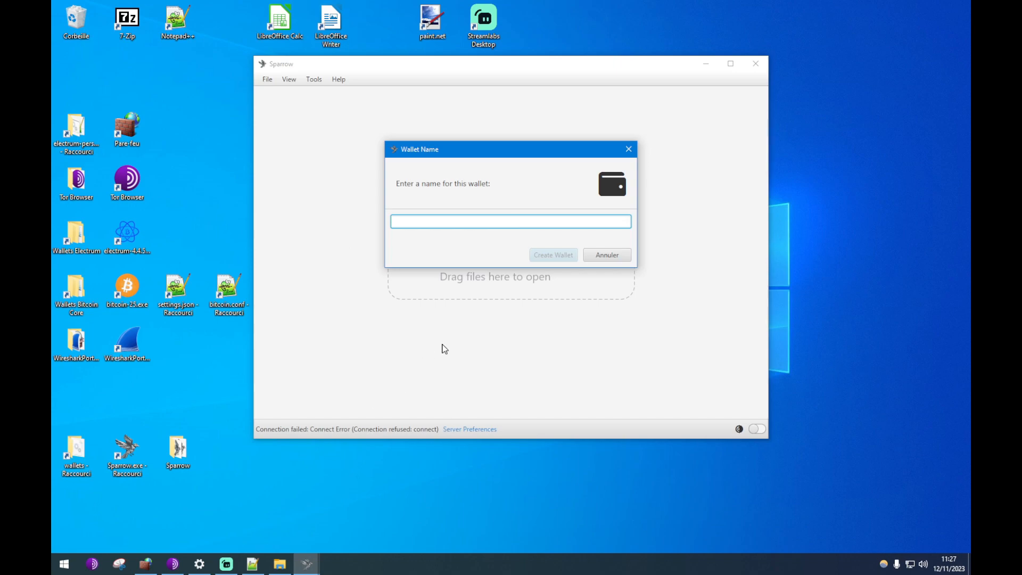
text(Sparrow_Bitcoin)
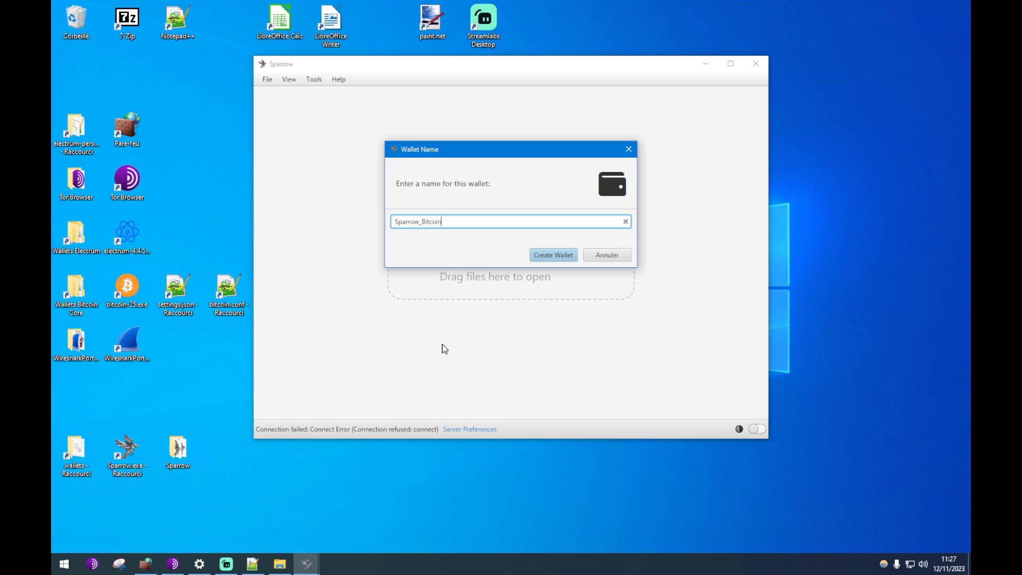
key(Return)
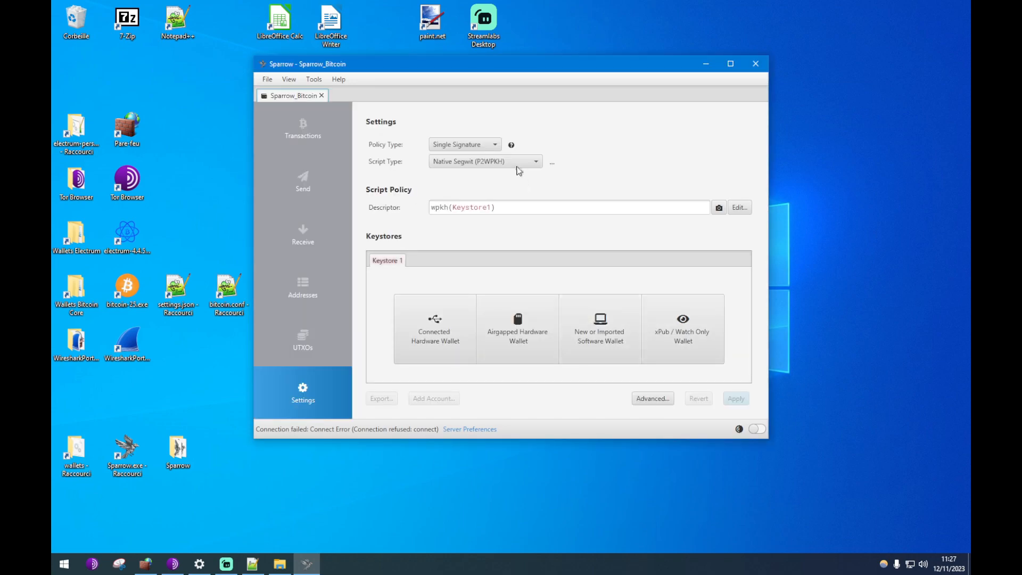
click(491, 147)
click(490, 159)
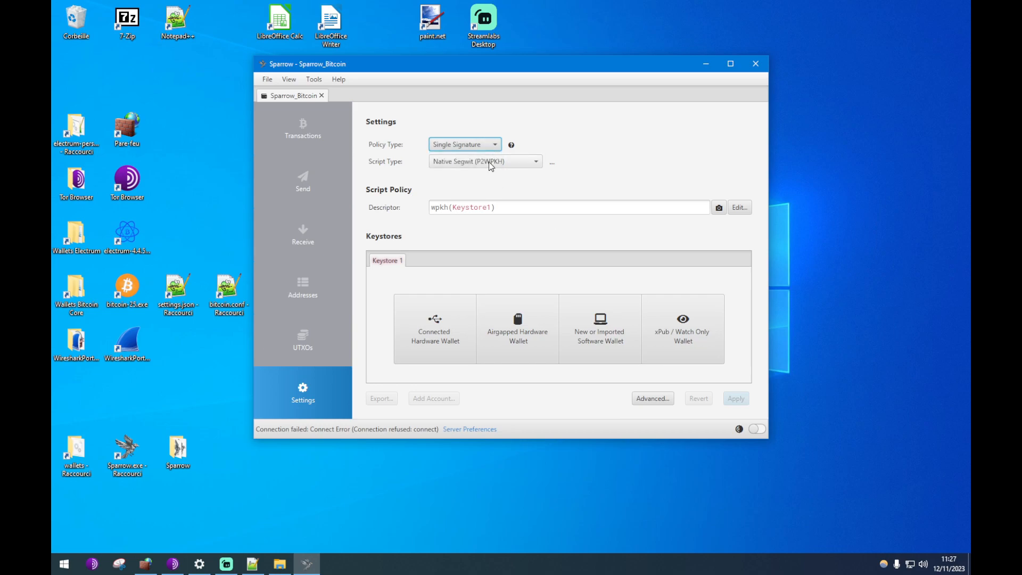
click(491, 161)
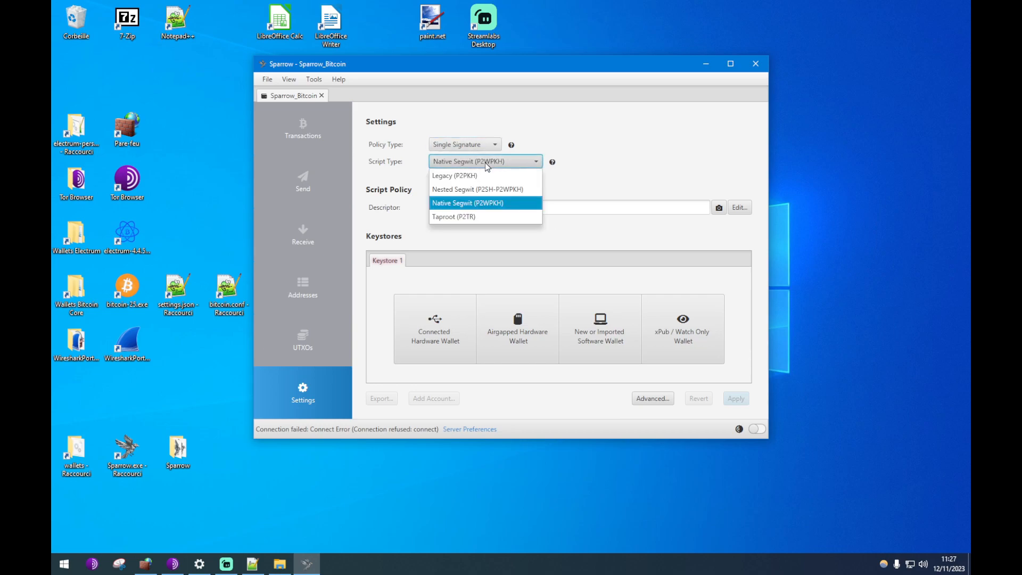
click(484, 162)
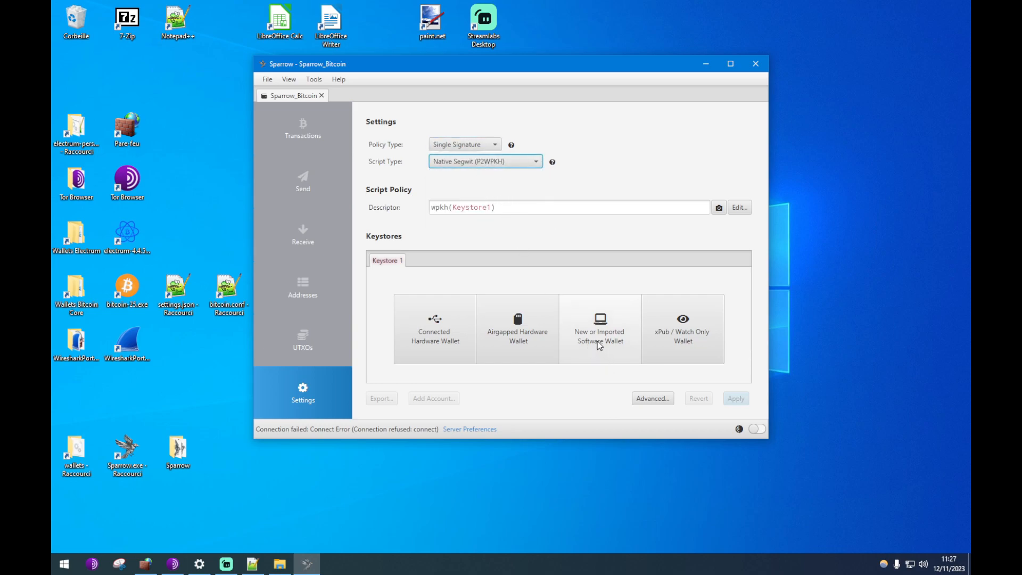
click(599, 344)
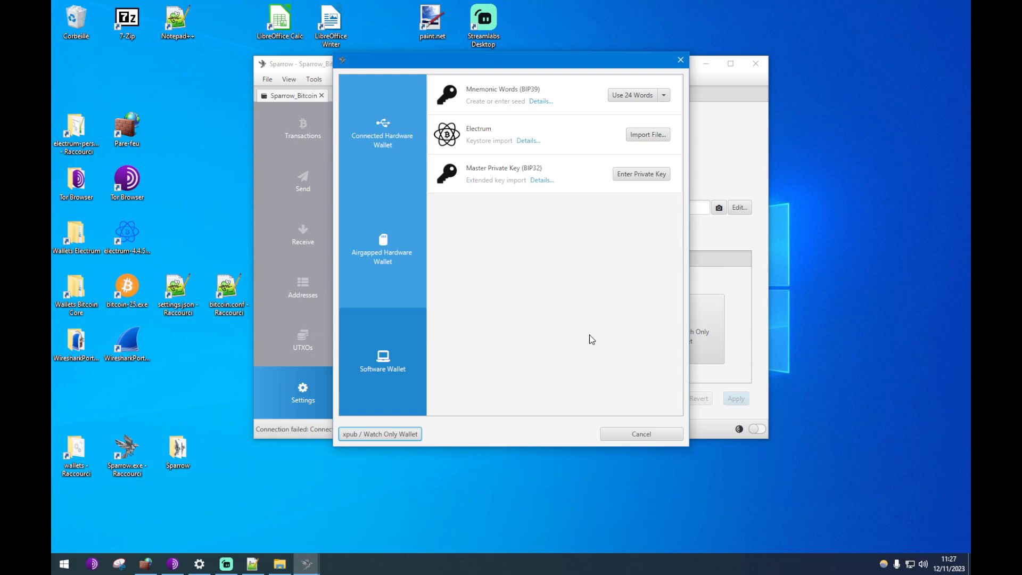
Step: Choose a 15-word mnemonic and enter the first seven recovery words
click(670, 96)
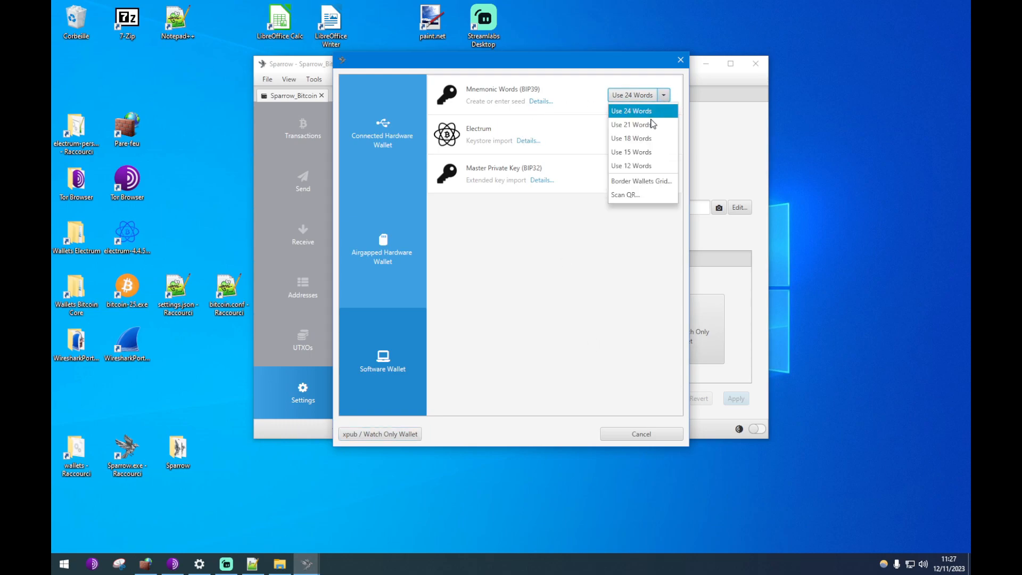
click(638, 157)
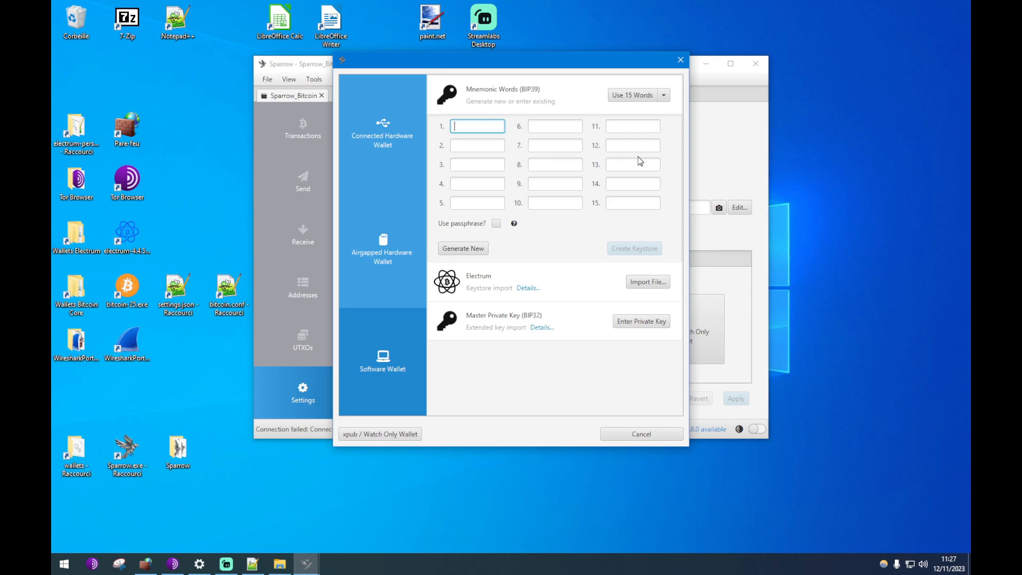
key(Tab)
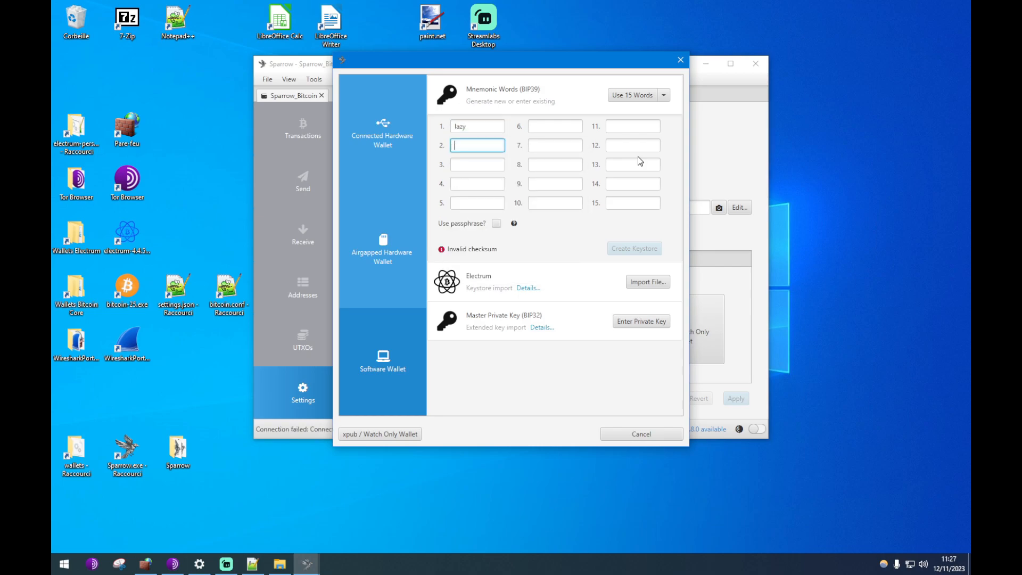
key(Tab)
key(Tab)
key(Tab)
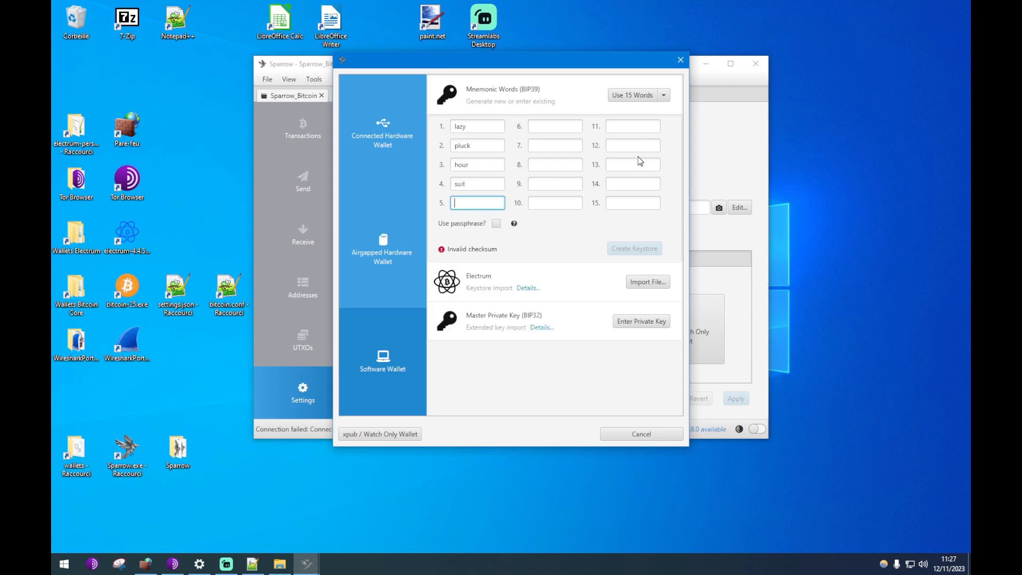
key(Tab)
key(Tab)
key(Tab)
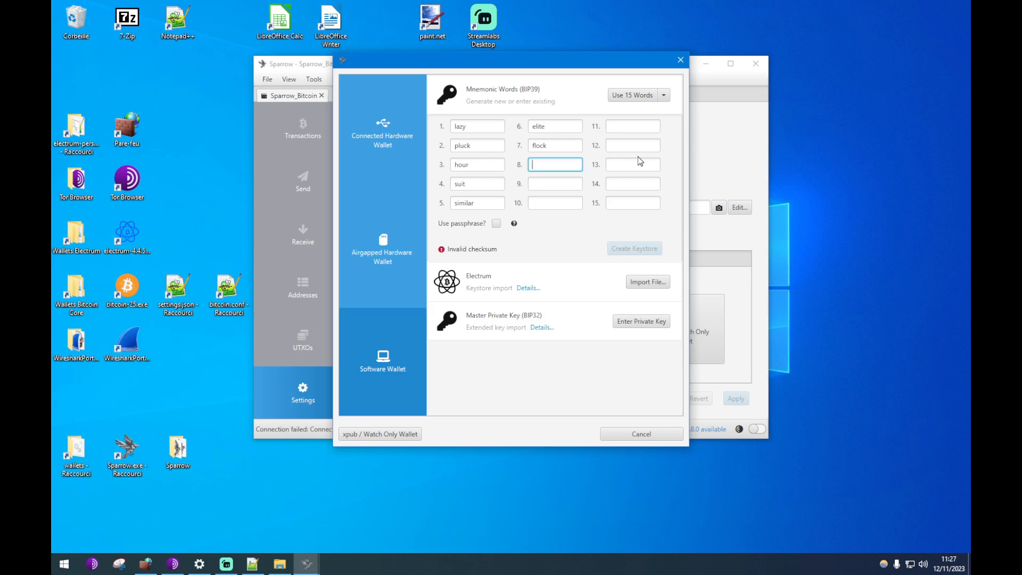
Step: Enter the remaining eight recovery words to complete the 15-word phrase
key(Tab)
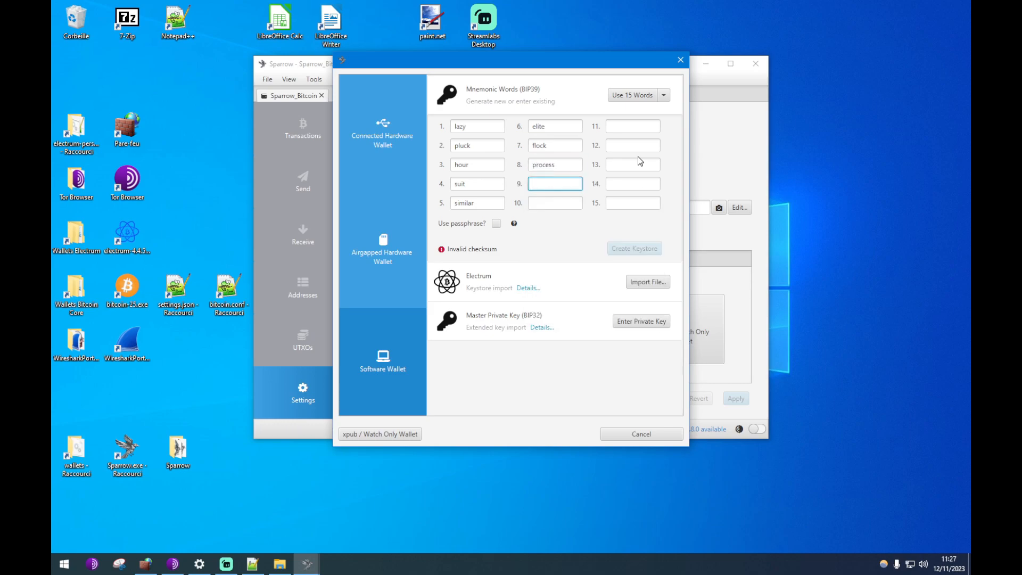
key(Tab)
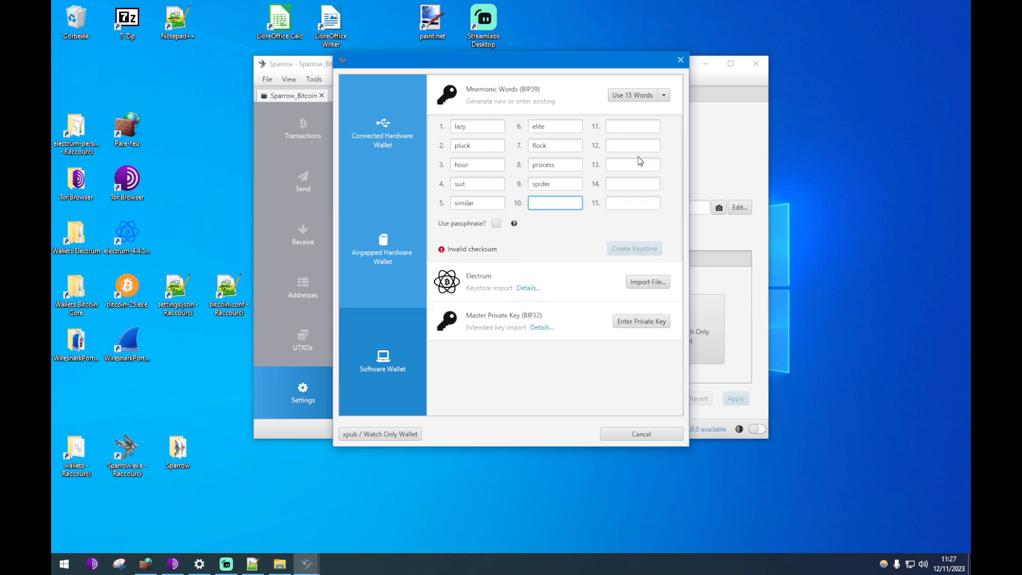
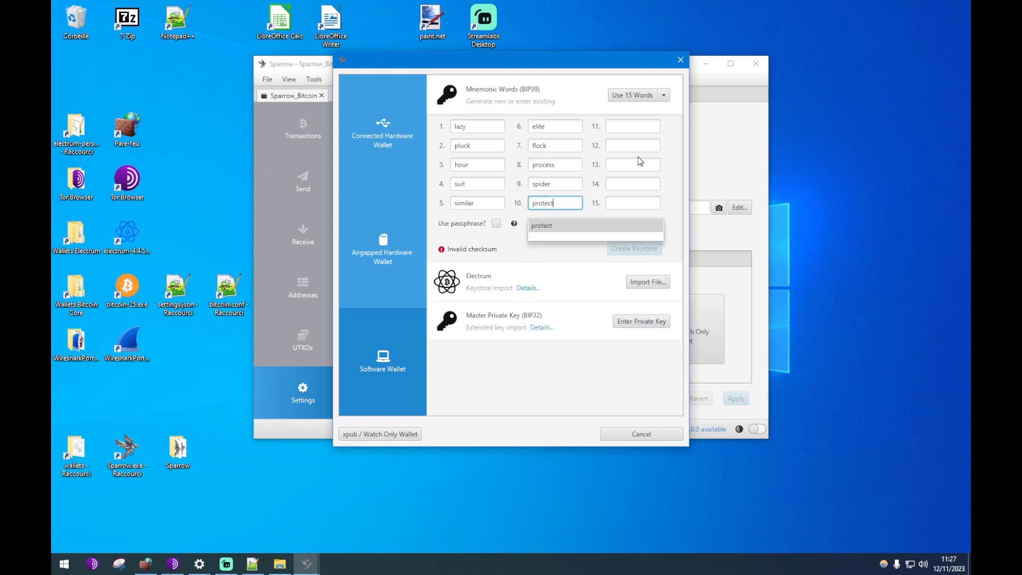
key(Tab)
key(Tab)
key(Tab)
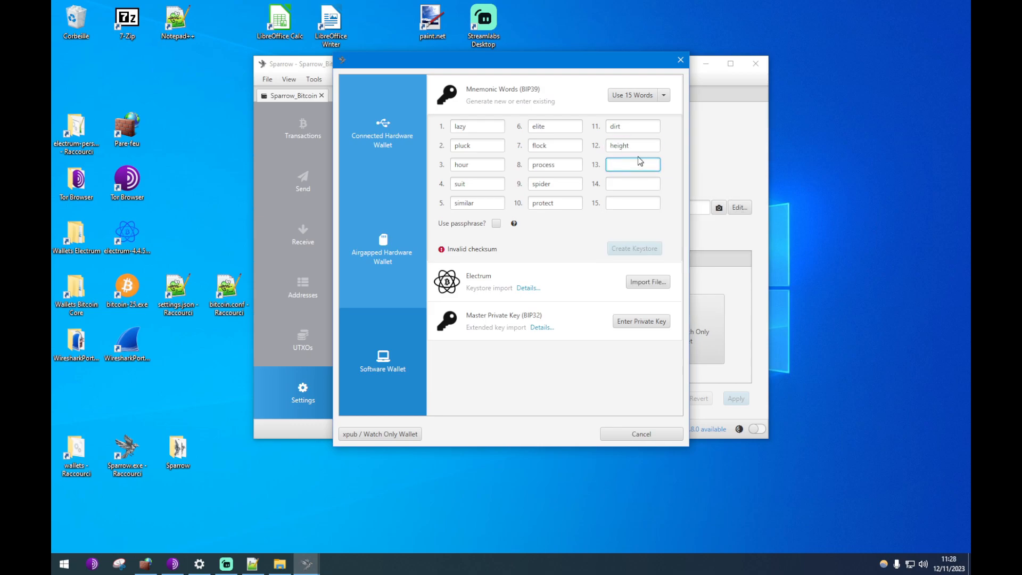
key(Tab)
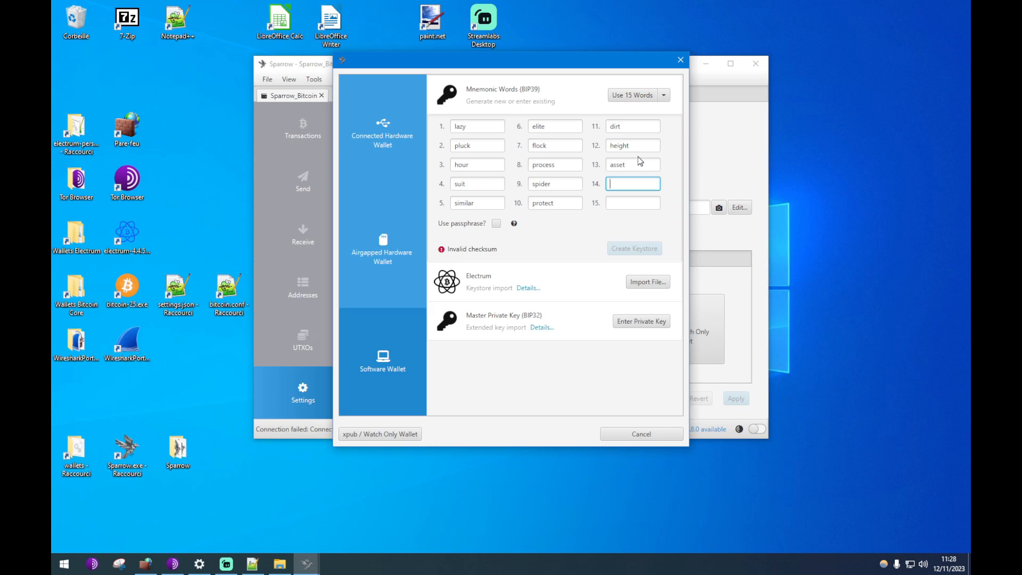
key(Tab)
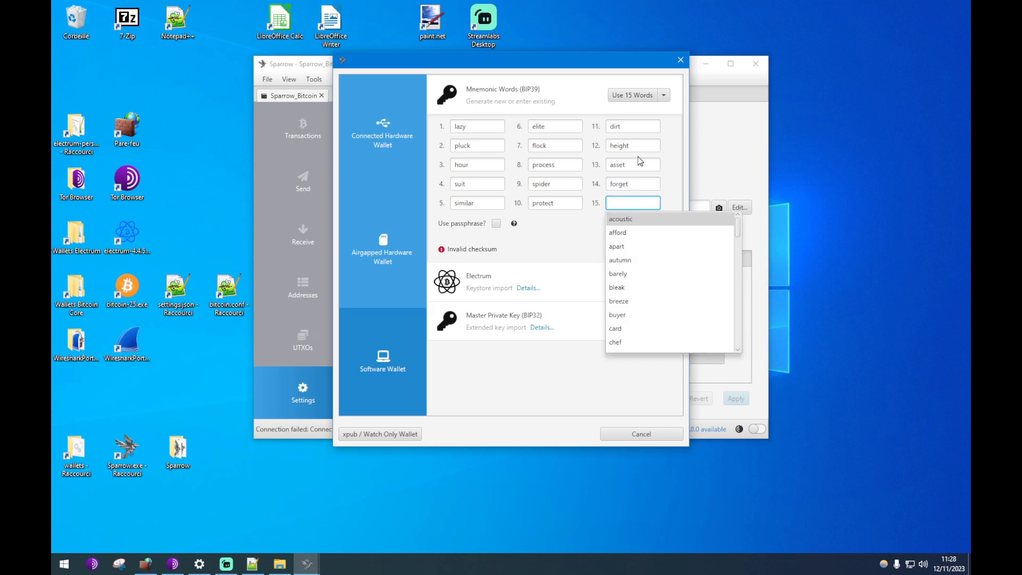
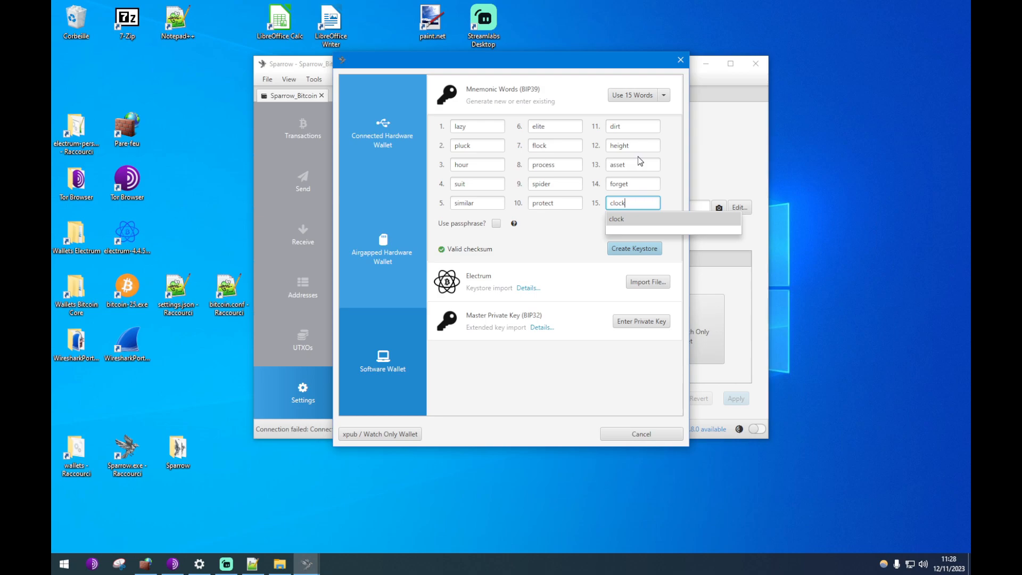
click(581, 218)
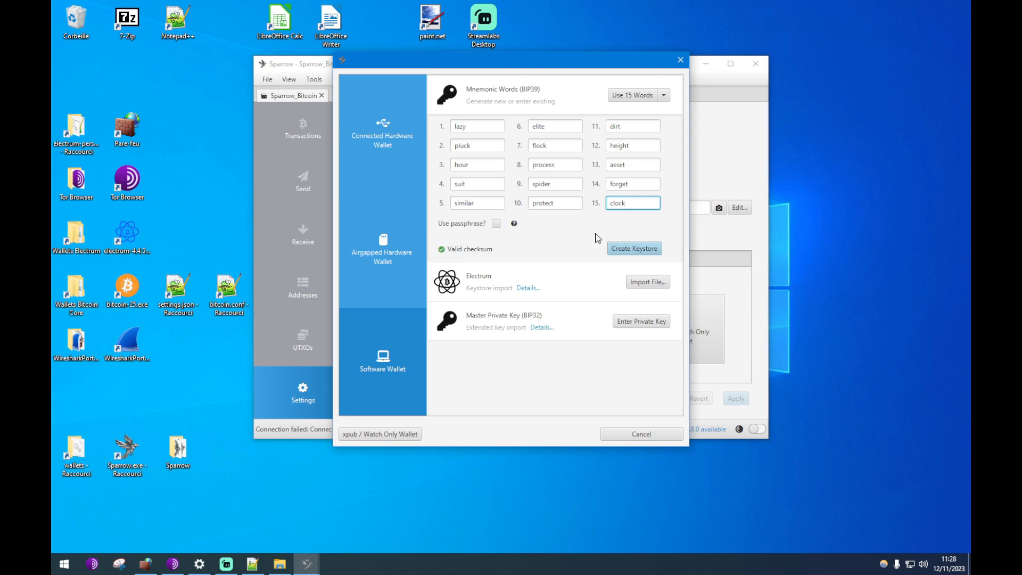
Step: Import the BIP39 keystore, apply the wallet with no password, and view its empty transactions
click(622, 250)
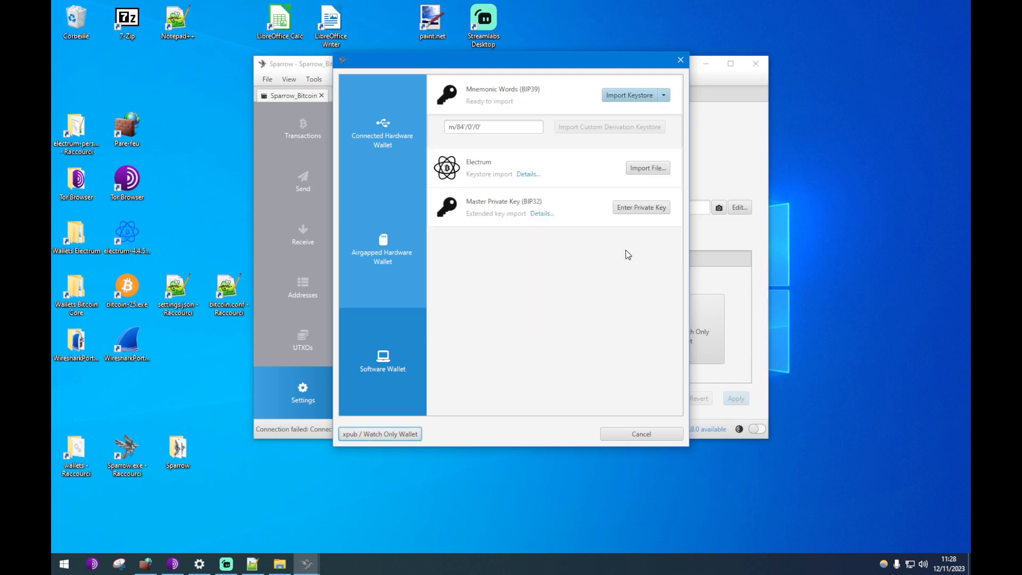
click(626, 96)
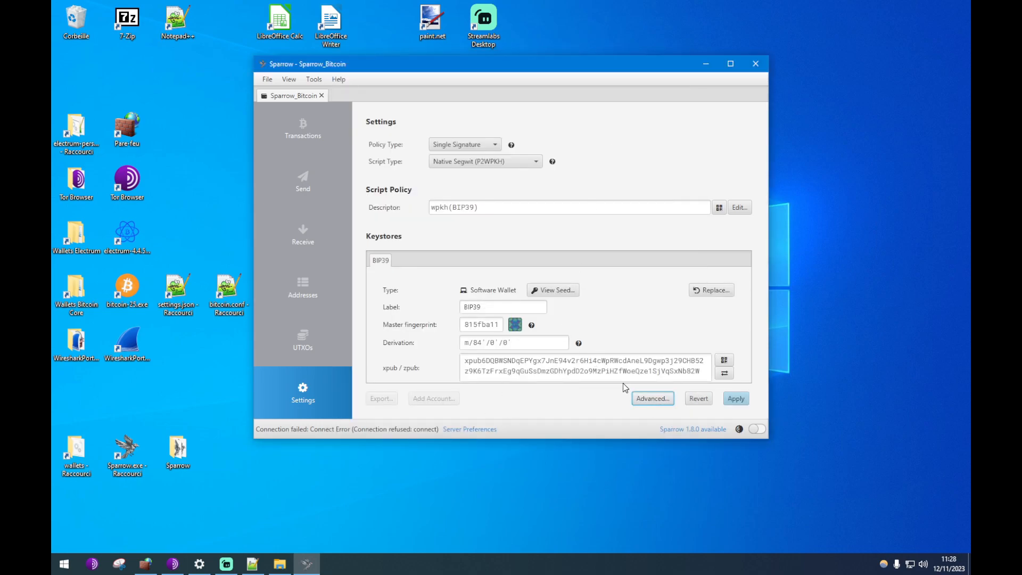
click(723, 400)
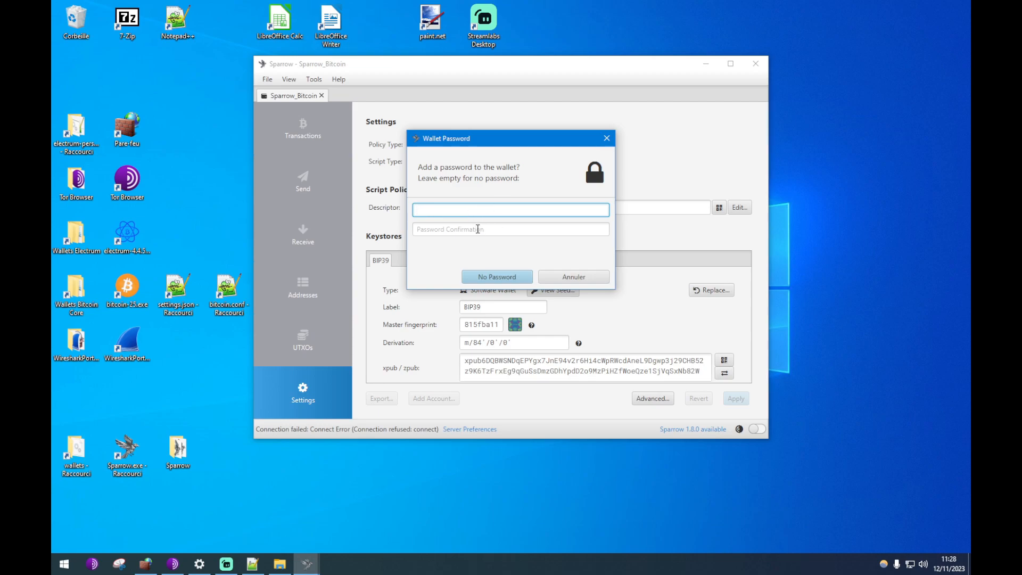
click(490, 276)
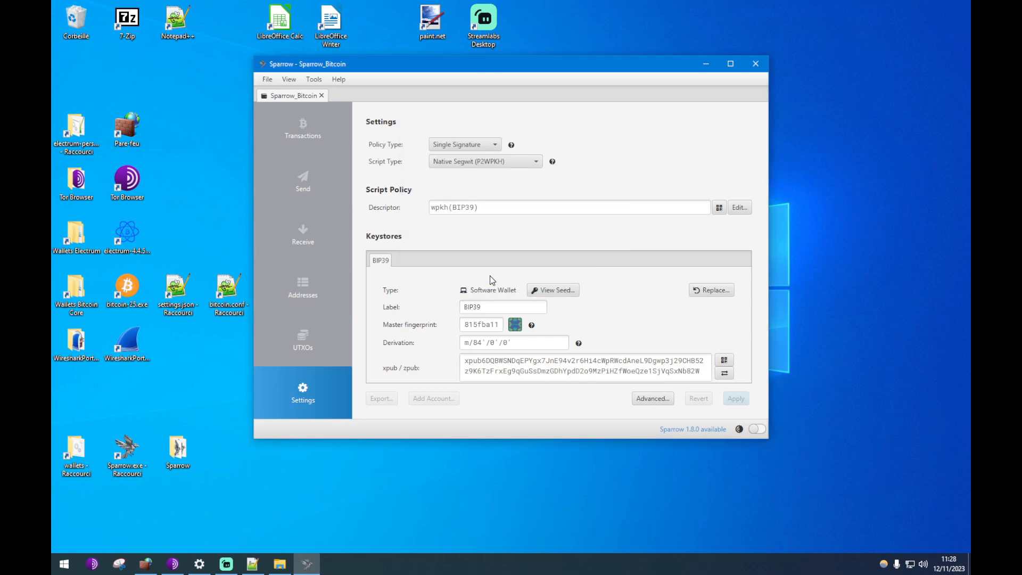
click(306, 137)
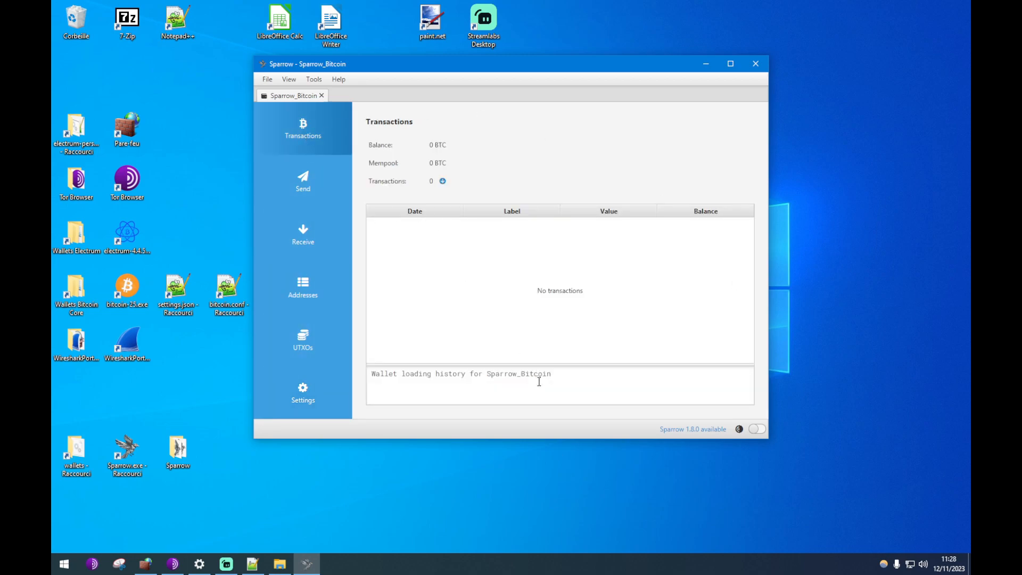
Step: Enlarge the loading log, then set the Send form's fee rate to 1.00 sats/vB
drag(537, 365, 538, 336)
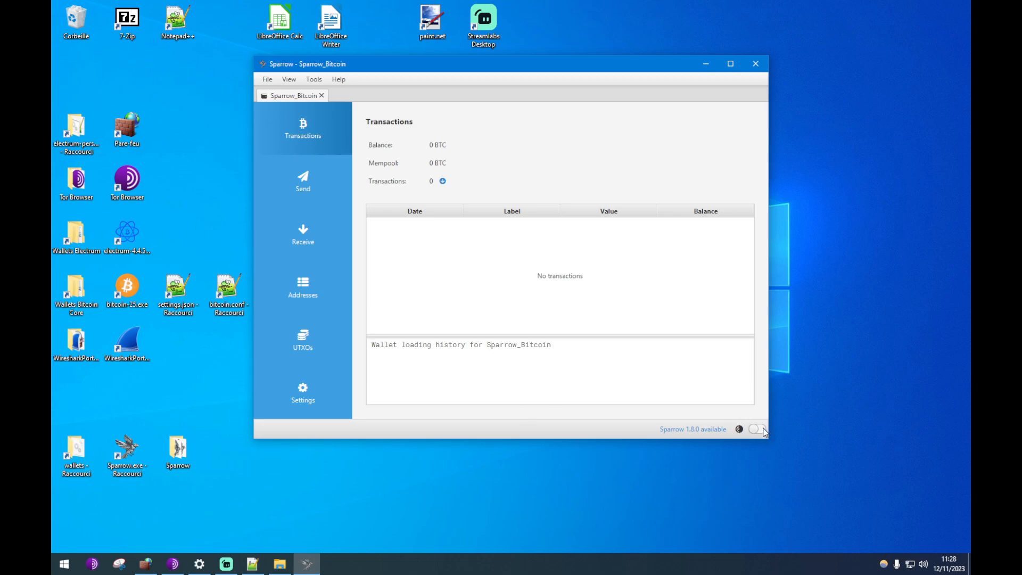
click(307, 179)
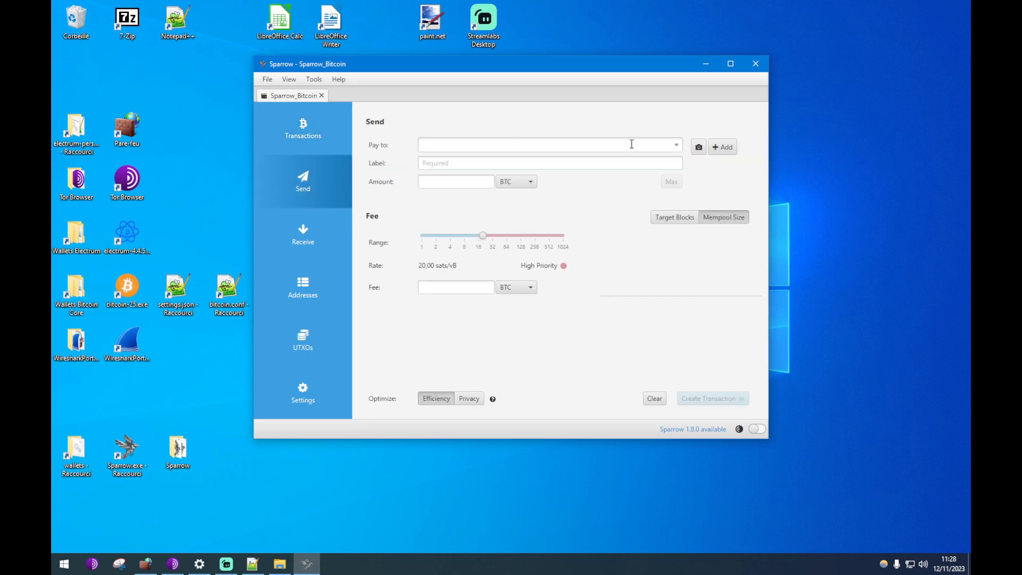
drag(483, 236, 399, 242)
drag(453, 265, 434, 263)
Step: Generate the next receive address, then review the Addresses and UTXOs lists
click(285, 229)
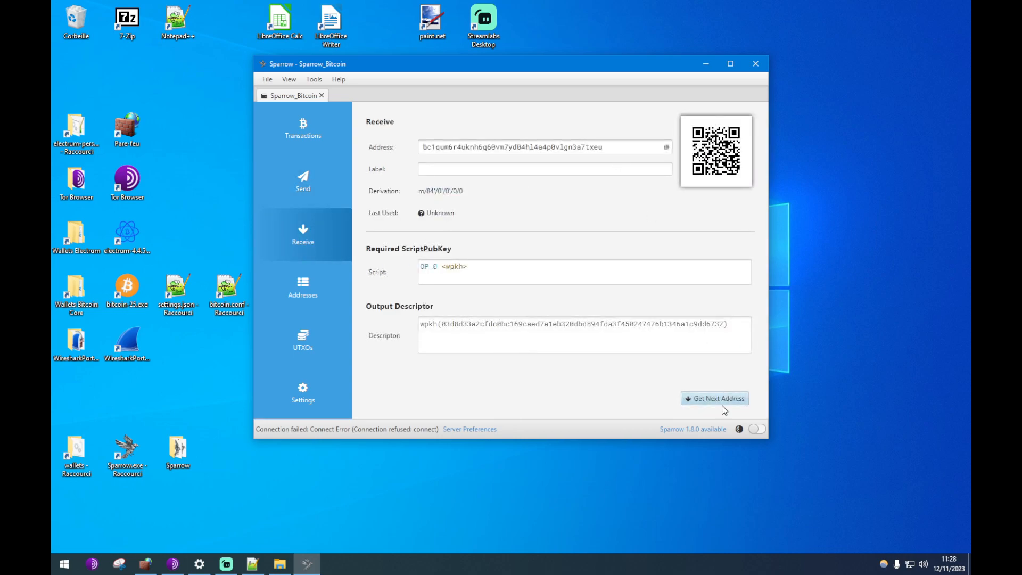
click(722, 400)
click(310, 279)
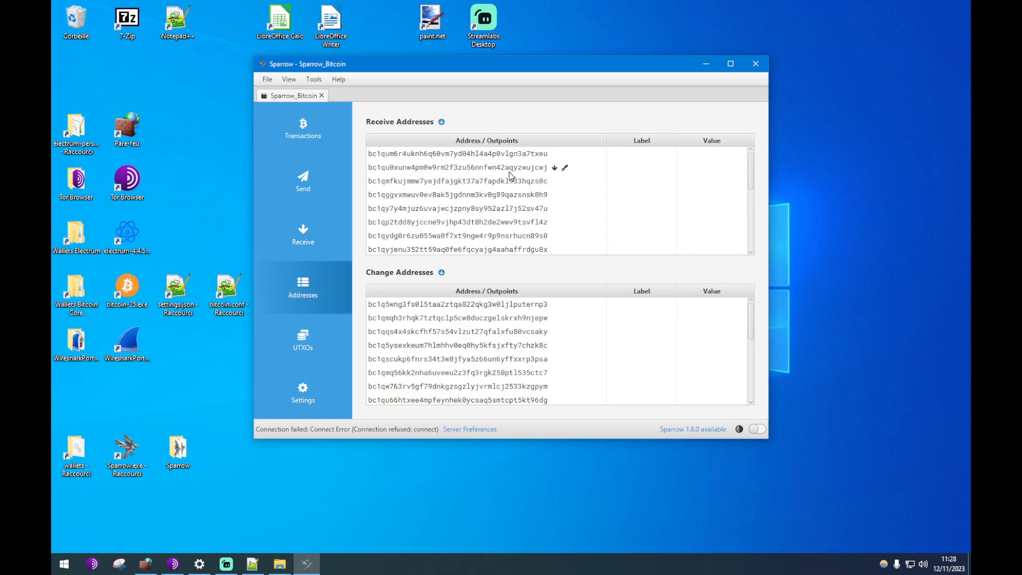
click(301, 332)
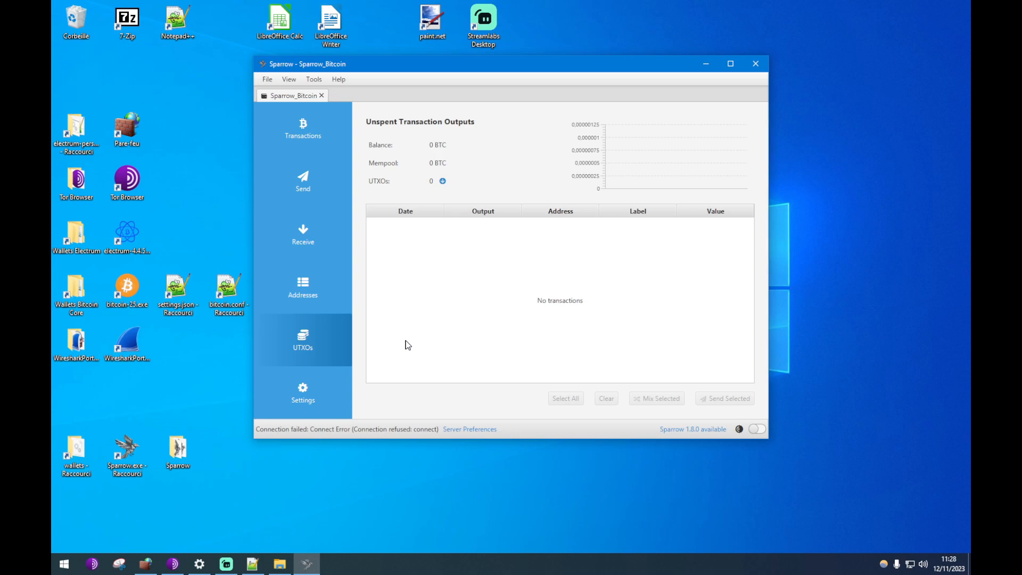
Step: Show the keystore's extended public key in zpub format in Settings
click(321, 387)
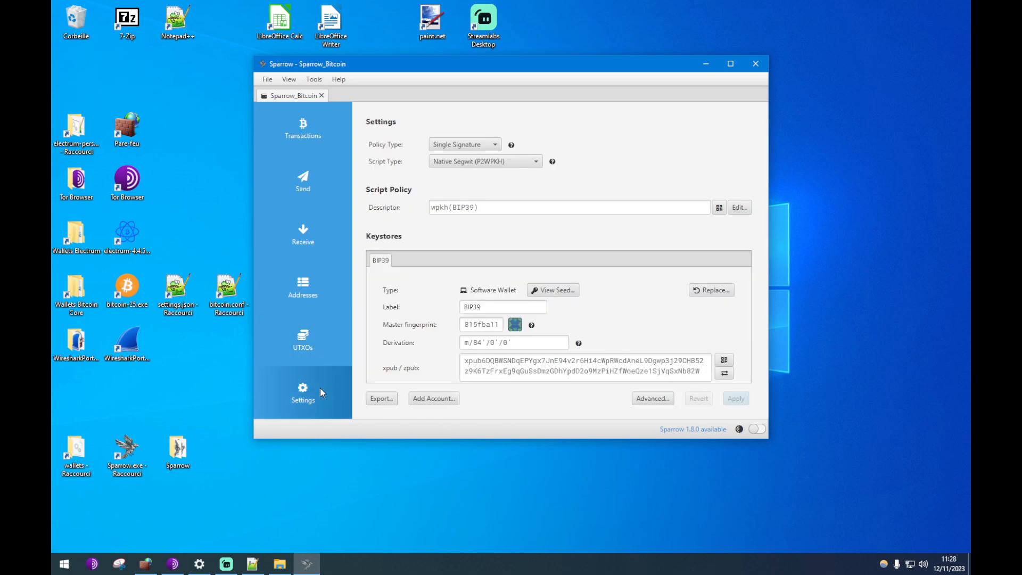
click(724, 374)
click(725, 375)
click(725, 374)
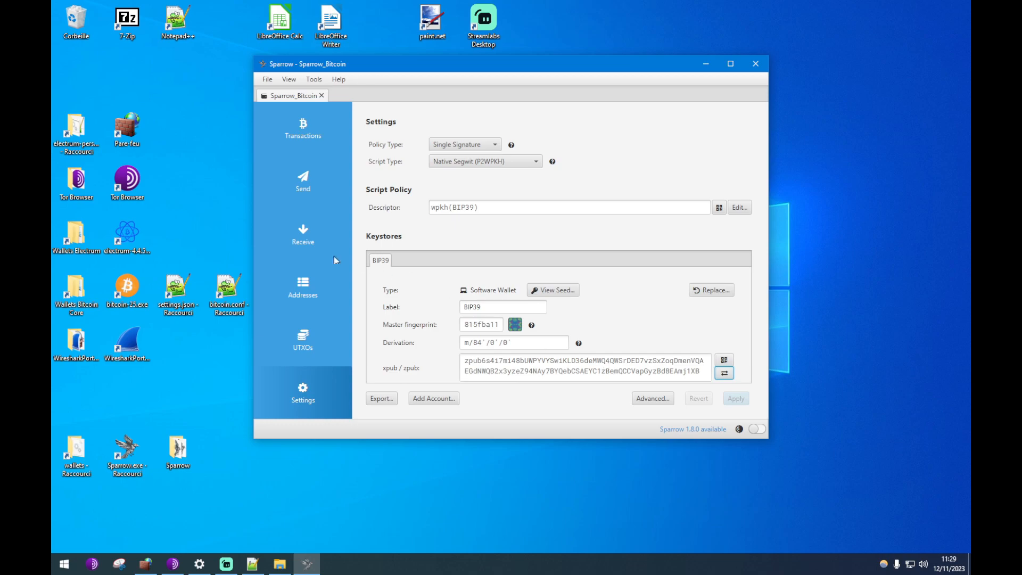
click(303, 287)
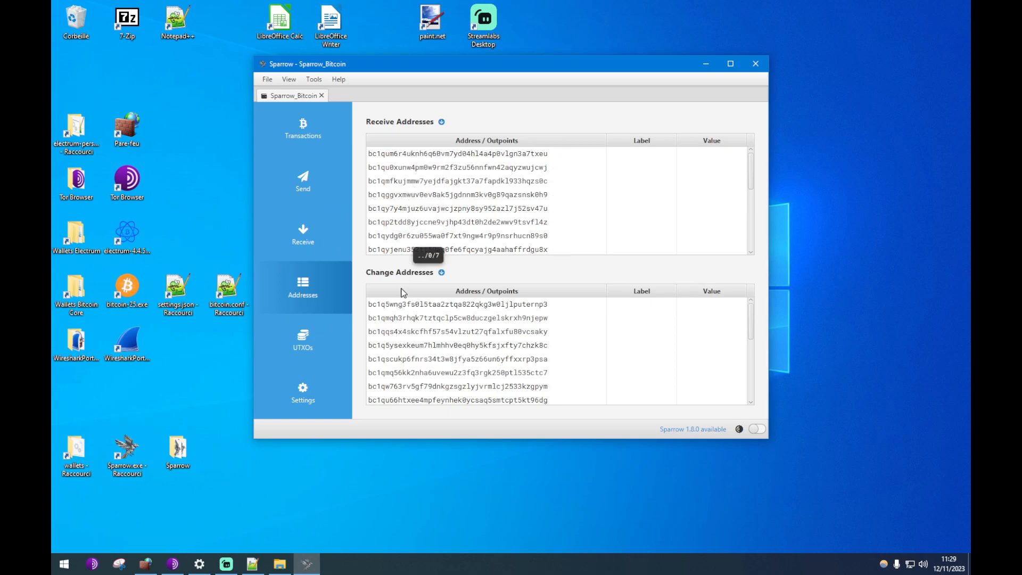
click(312, 384)
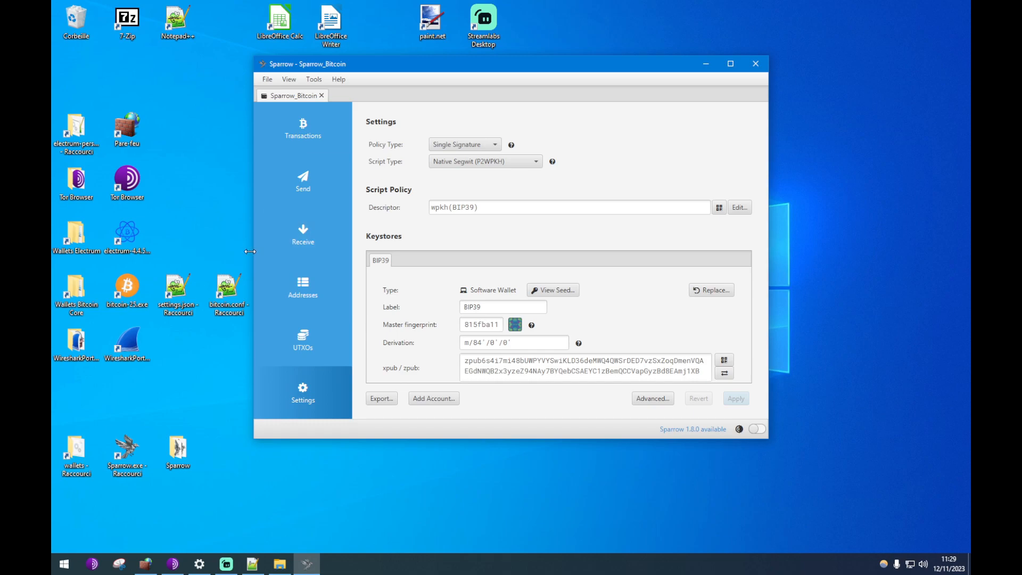
Step: Launch Bitcoin Core, then try Public Server, Bitcoin Core and Private Electrum in Sparrow's Server preferences
double_click(139, 289)
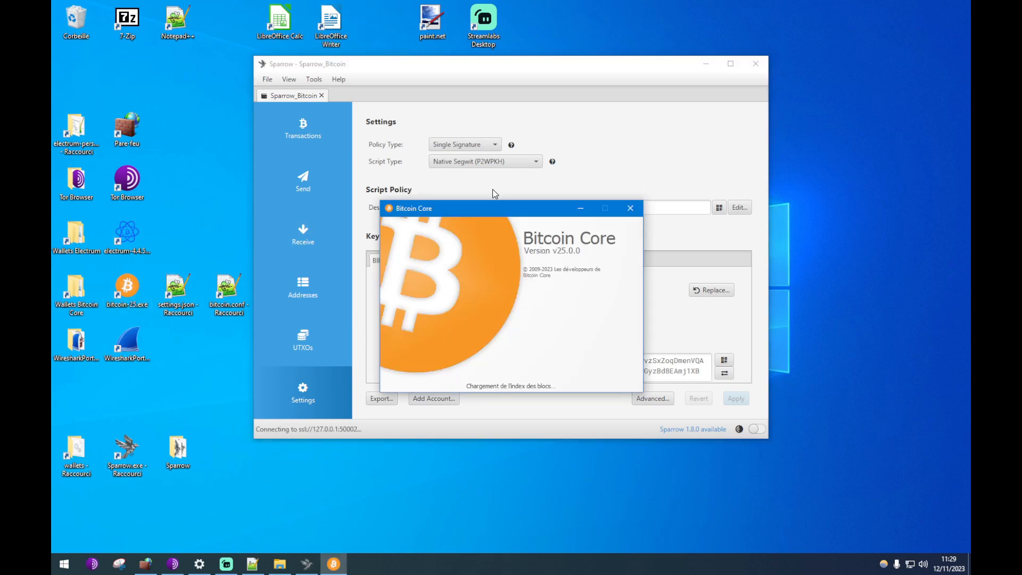
click(267, 79)
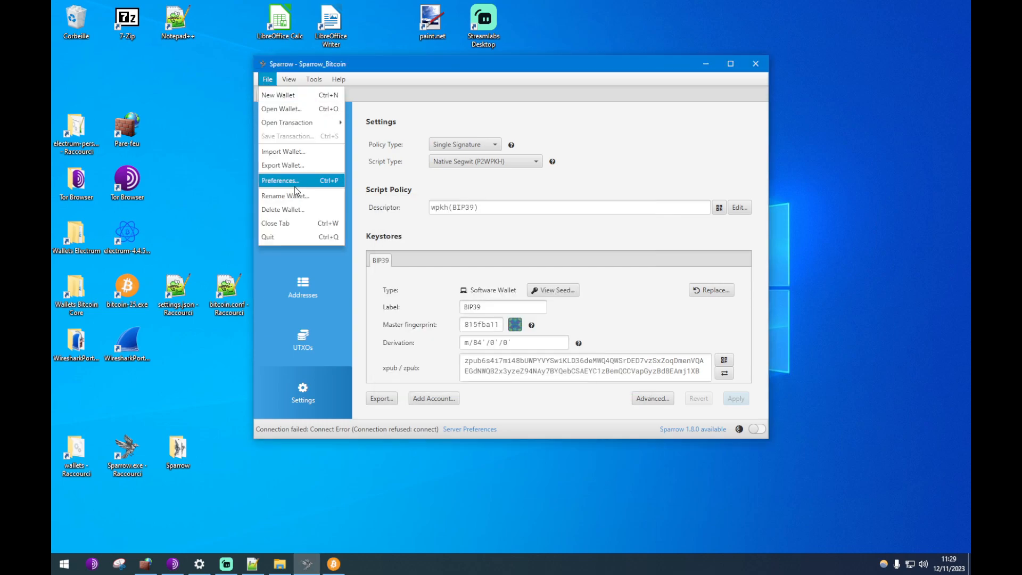
click(296, 181)
click(355, 315)
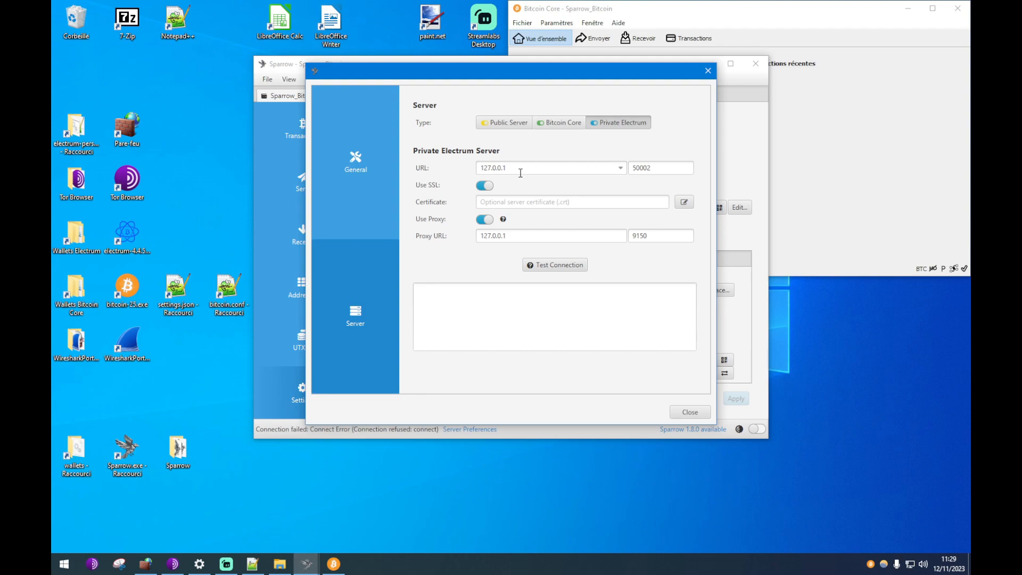
click(506, 123)
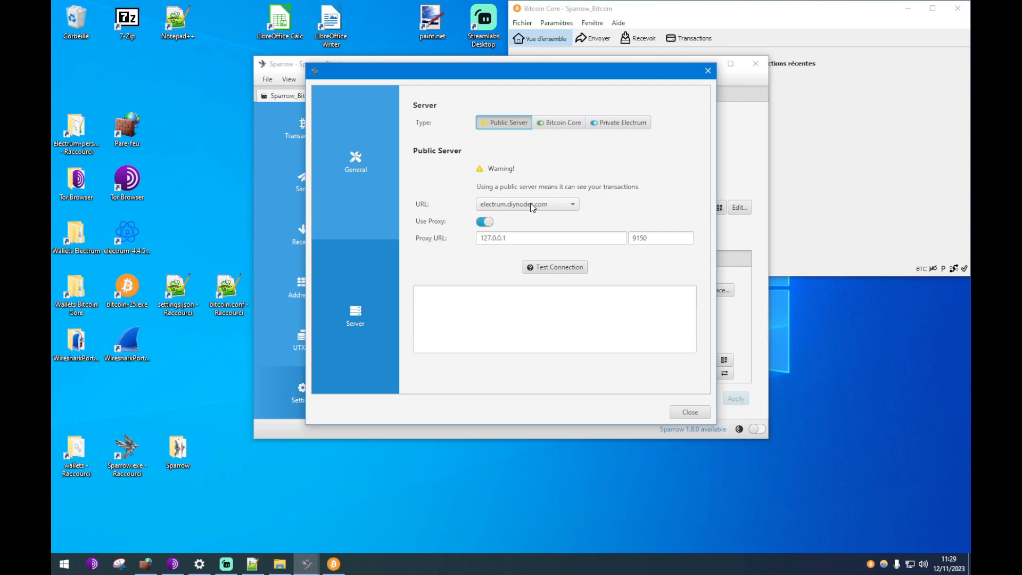
click(547, 120)
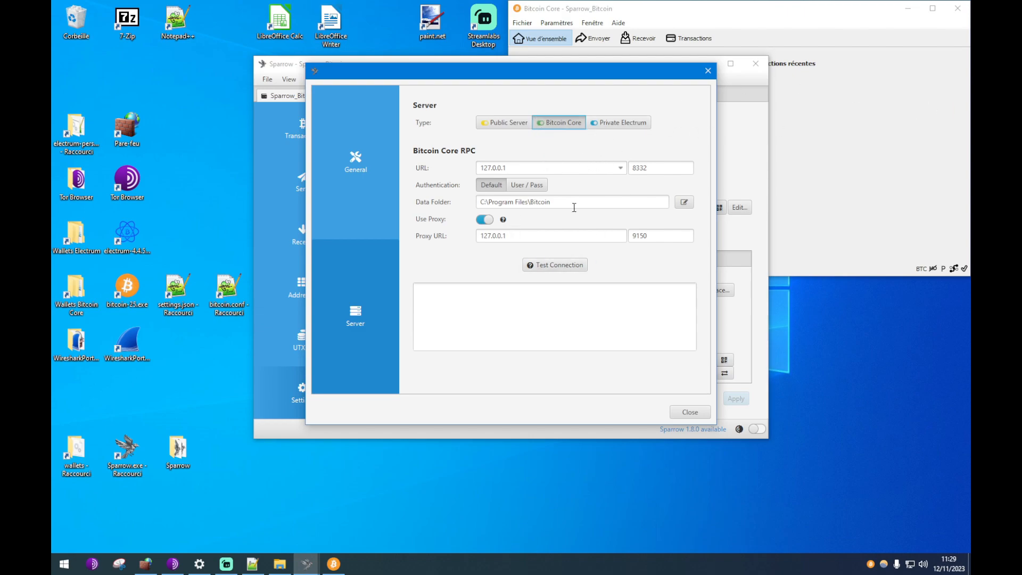
click(605, 124)
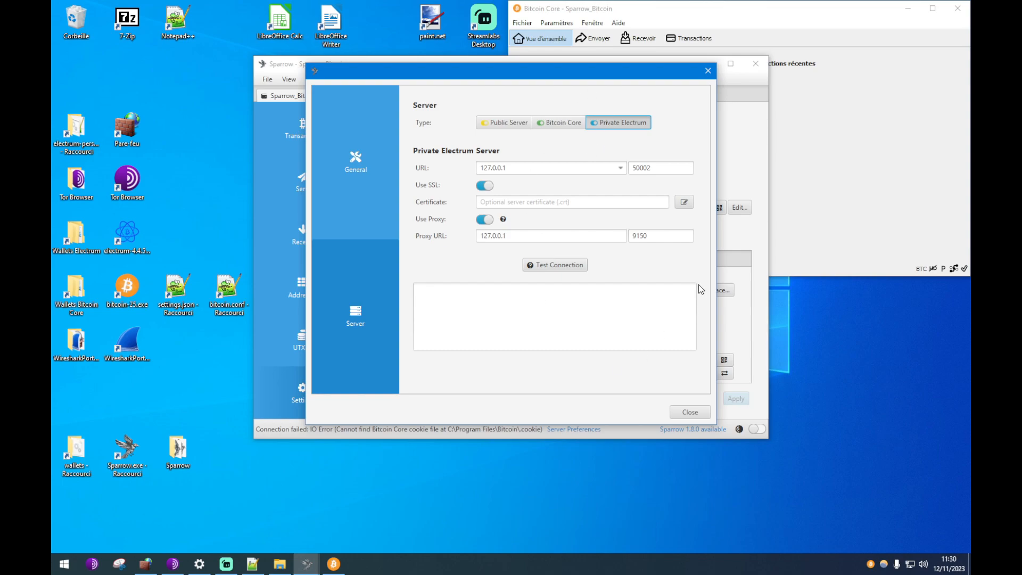
click(803, 187)
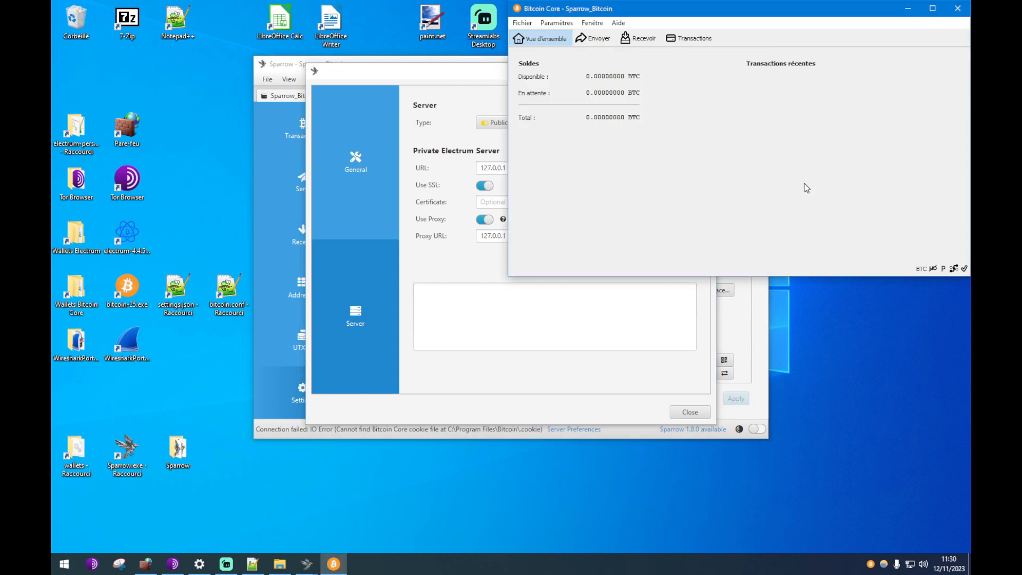
click(592, 22)
click(598, 117)
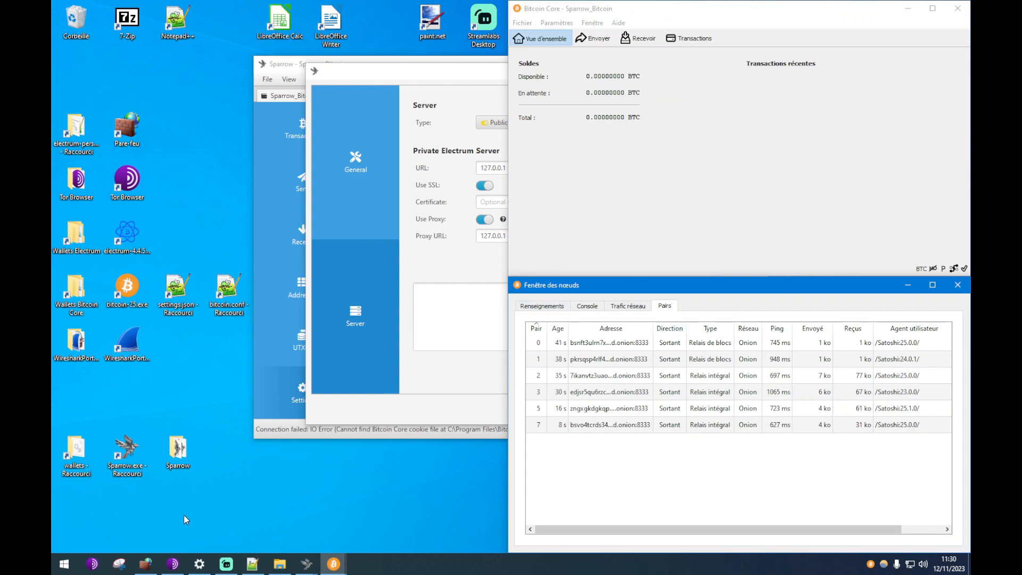
click(174, 564)
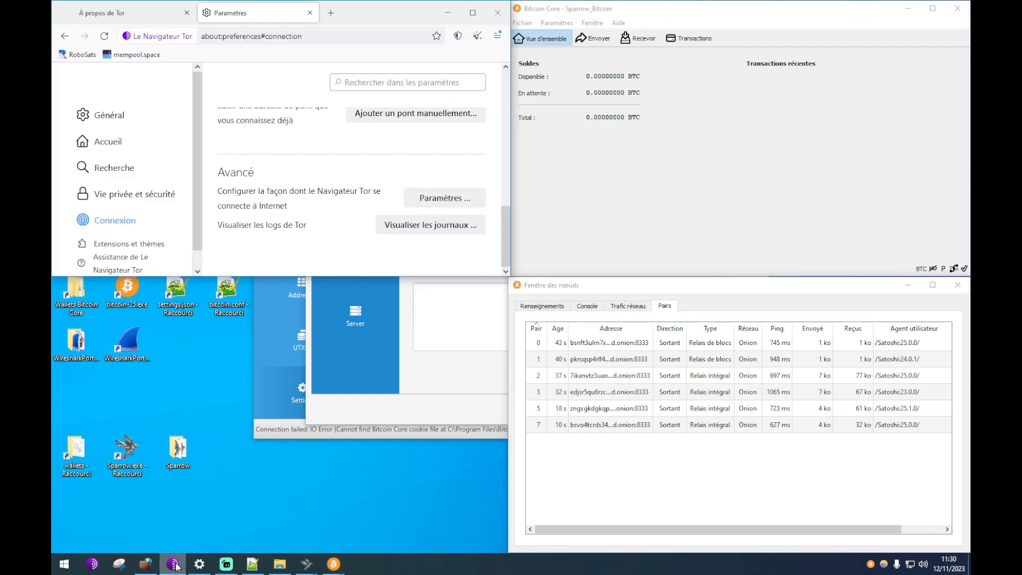
click(176, 565)
click(447, 267)
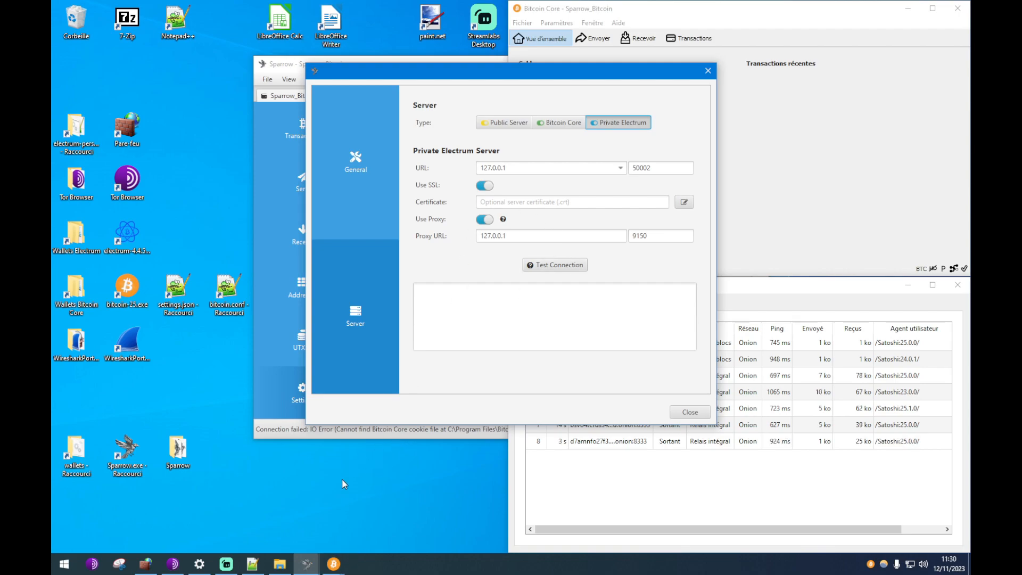
Step: Open config.ini from the electrum-personal-server-windows-release-v0.2.4 folder on Node (D:) in Notepad++
click(280, 564)
click(351, 225)
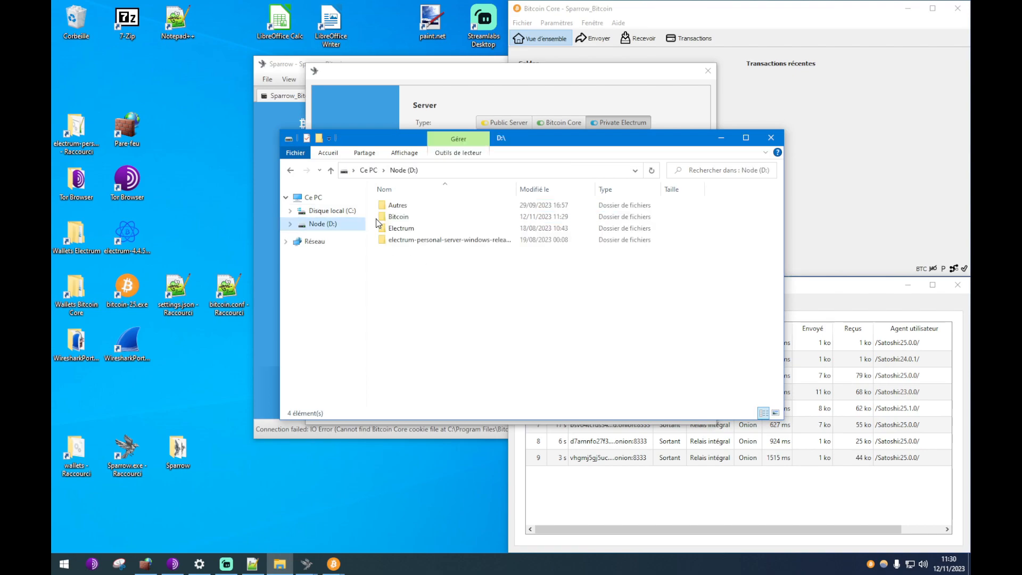
double_click(411, 239)
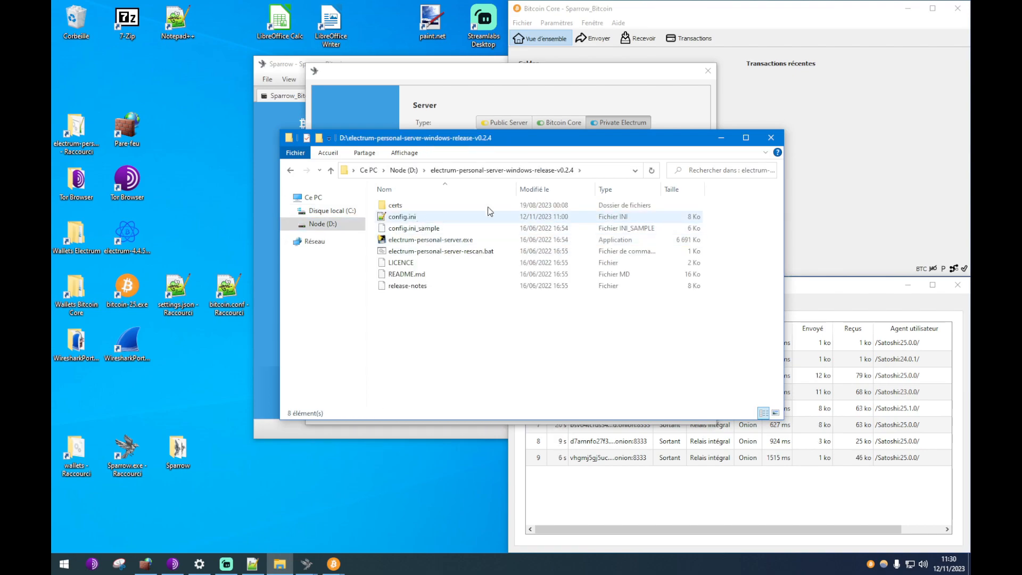
double_click(431, 218)
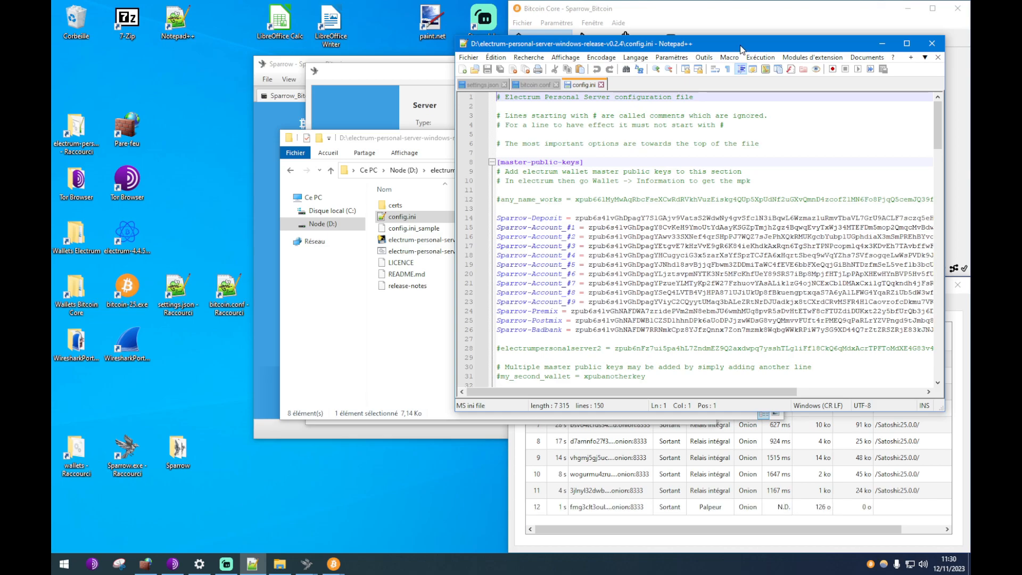
Step: Maximize Notepad++ and select the electrumpersonalserver2 zpub key on line 14
drag(741, 49, 744, 2)
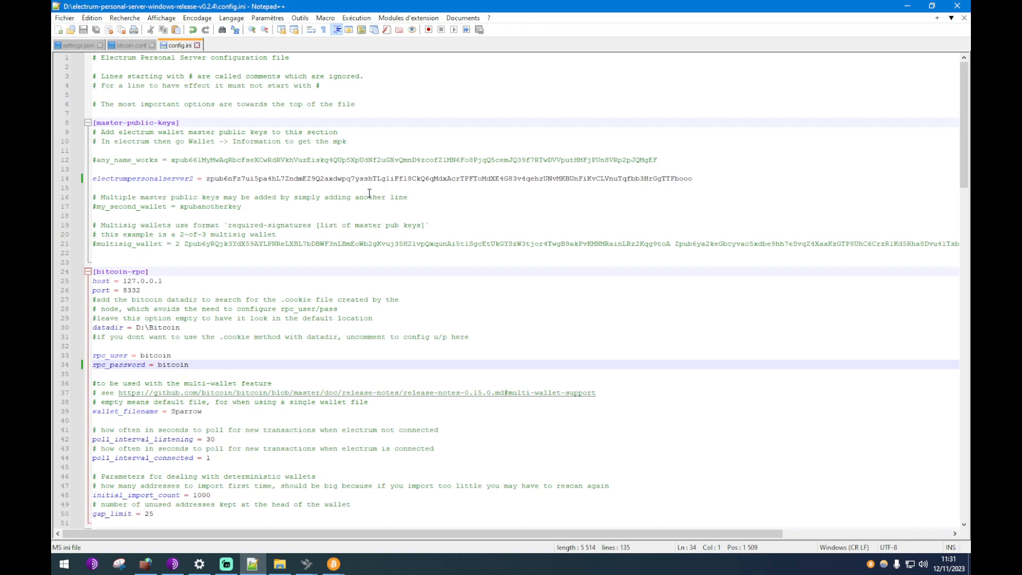
scroll(357, 190, down, 6)
scroll(355, 190, up, 6)
drag(204, 180, 723, 175)
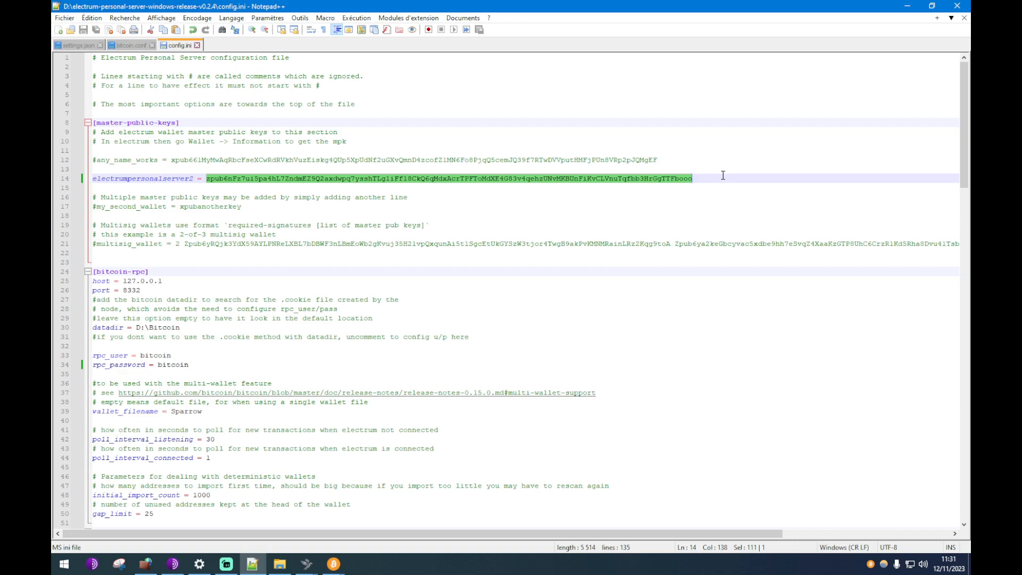
Step: Highlight the bitcoin-rpc host 127.0.0.1, port 8332 and datadir D:\Bitcoin
drag(172, 292, 86, 284)
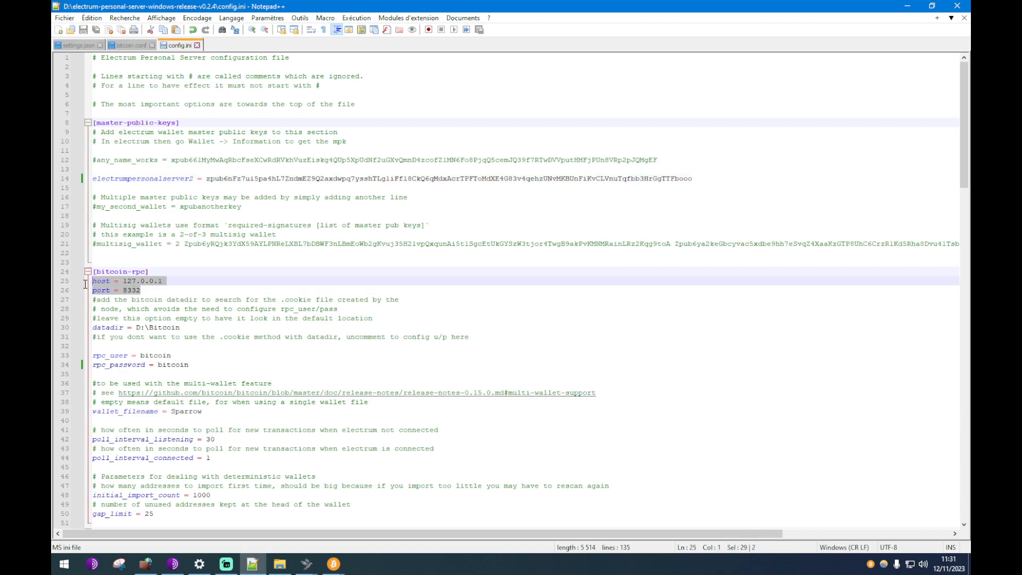
click(174, 287)
double_click(132, 290)
drag(164, 283, 123, 282)
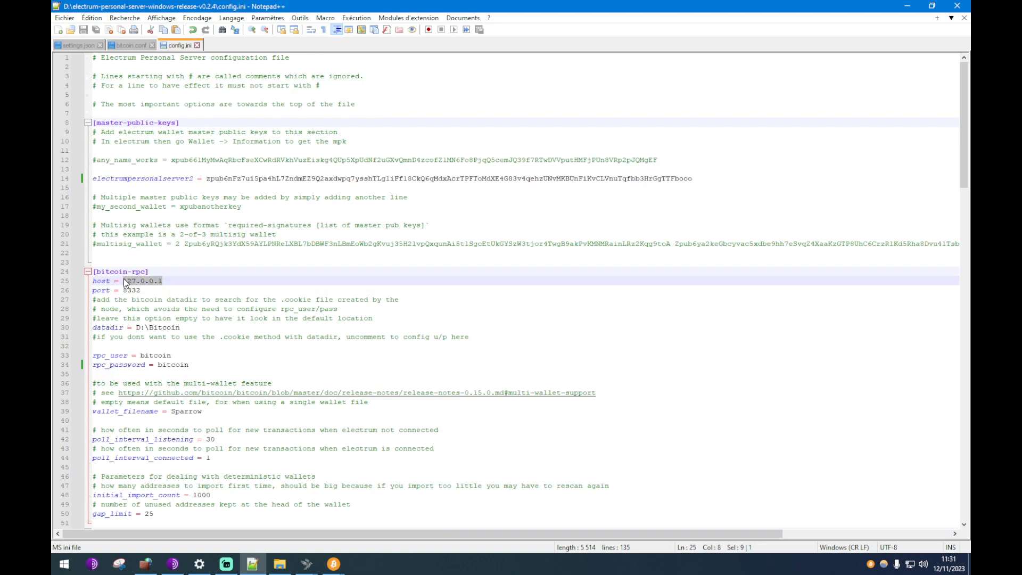
drag(182, 329, 132, 328)
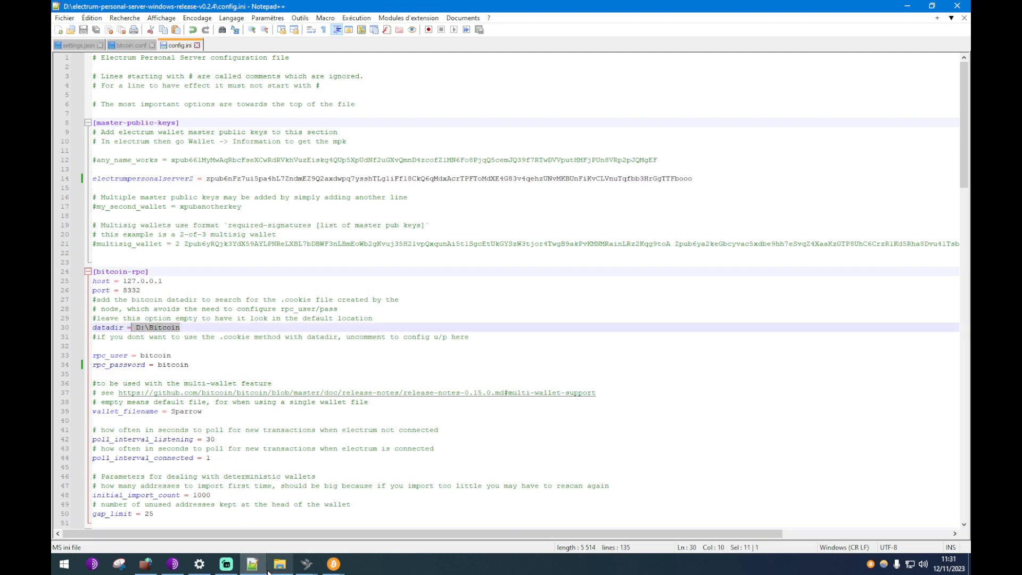
click(280, 563)
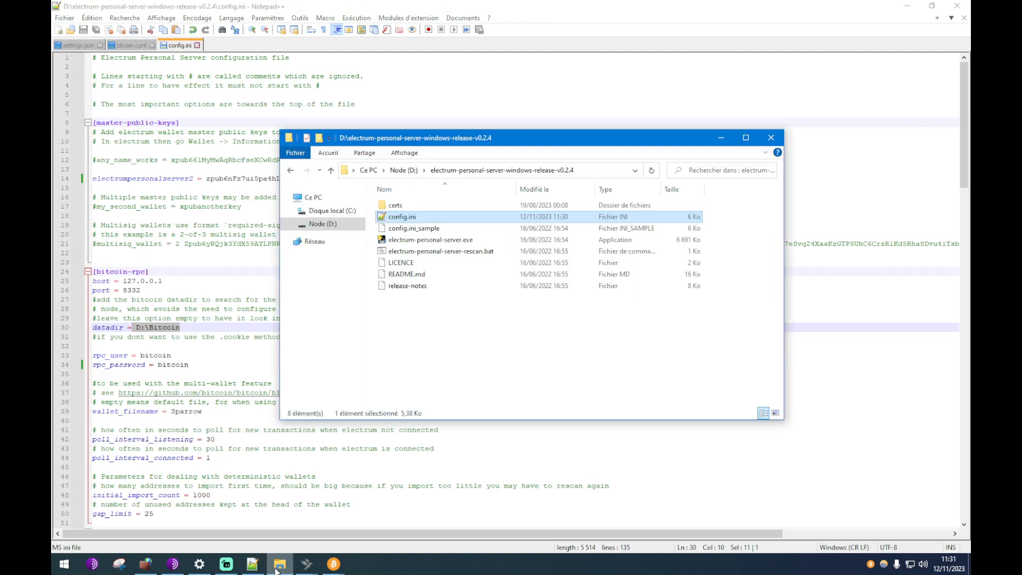
Step: Confirm the D:\Bitcoin data folder exists, then mark config.ini's rpc_user and rpc_password lines
click(334, 227)
click(420, 219)
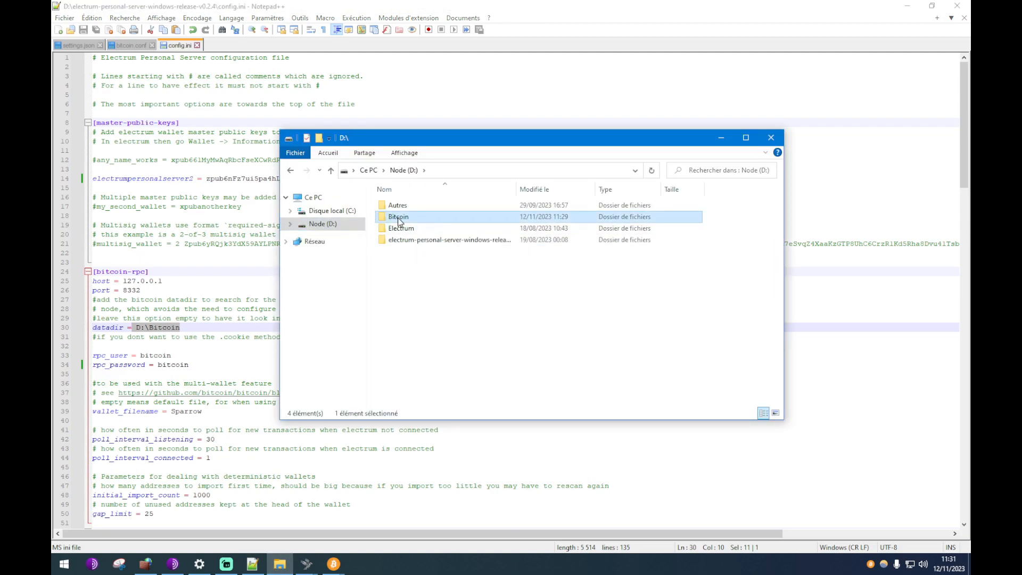
double_click(428, 218)
click(426, 168)
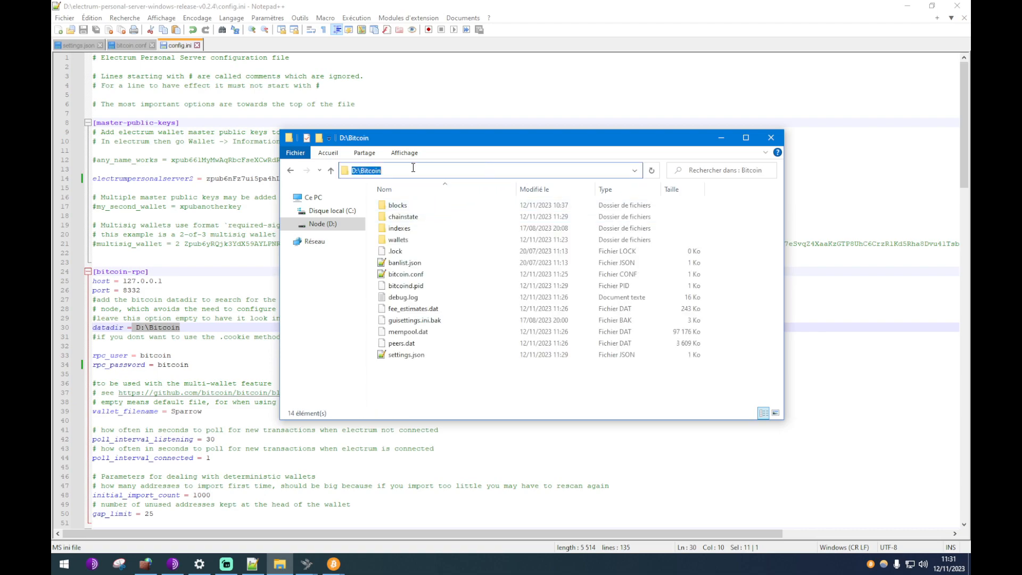
drag(203, 364, 74, 356)
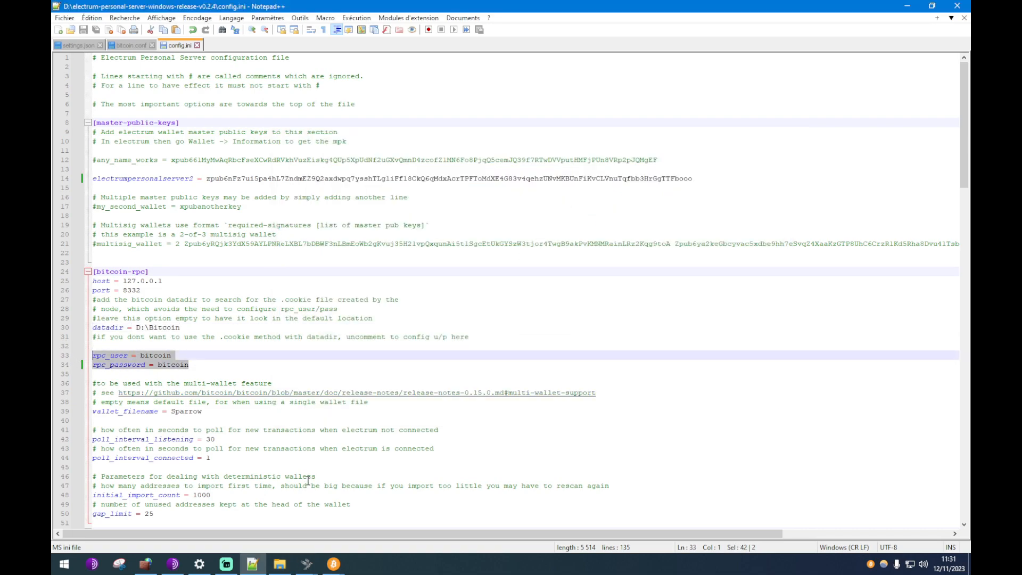
Step: Compare bitcoin.conf's RPC credentials with config.ini and note the wallet_filename = Sparrow line
click(122, 46)
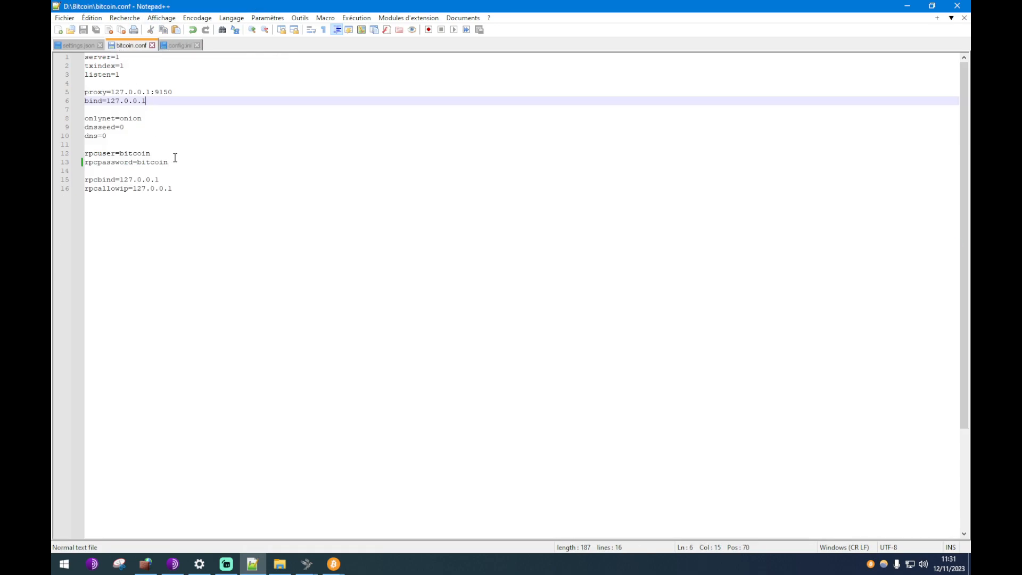
click(179, 45)
scroll(271, 326, down, 5)
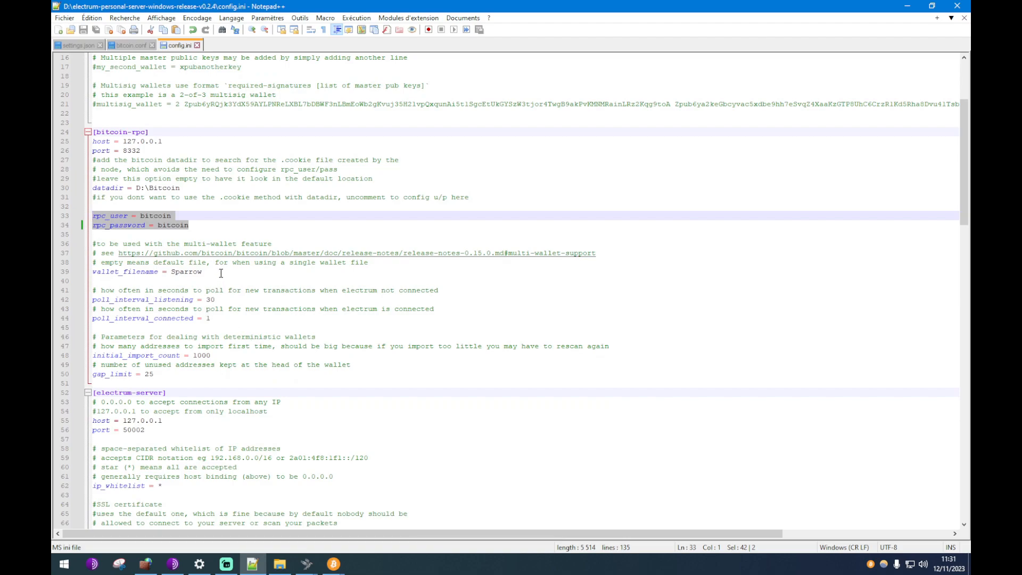
click(221, 272)
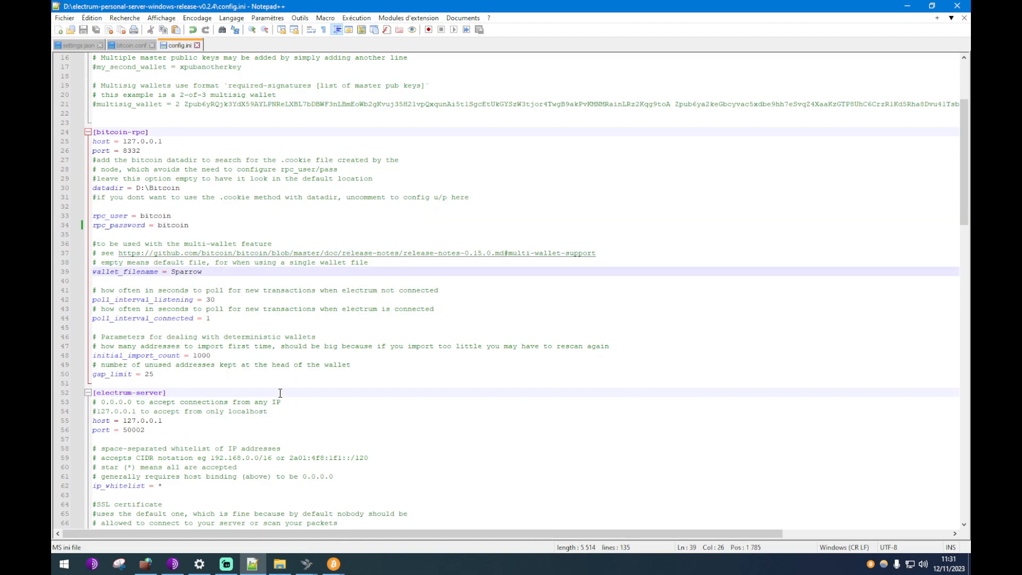
scroll(278, 326, down, 7)
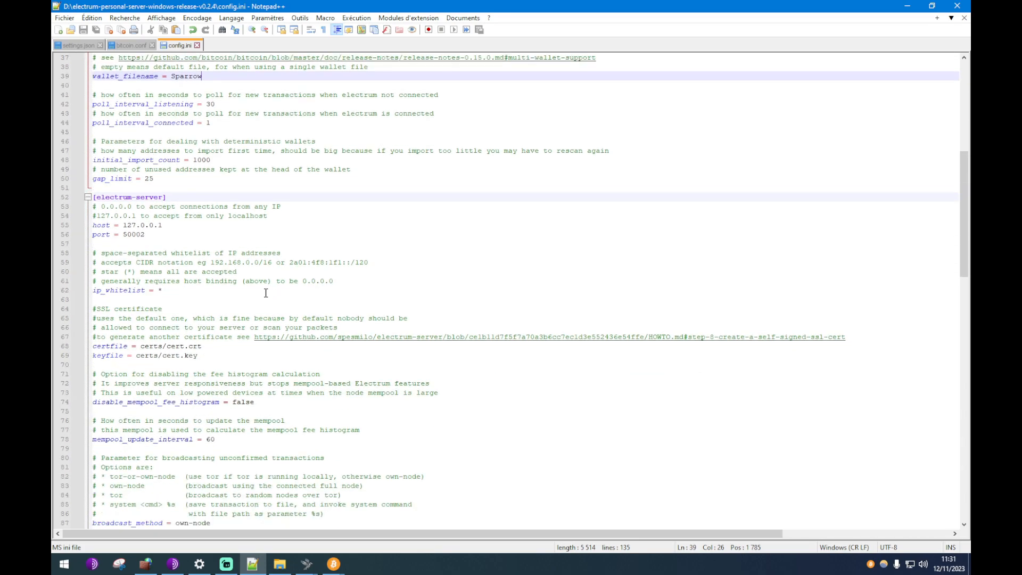
drag(160, 234, 91, 224)
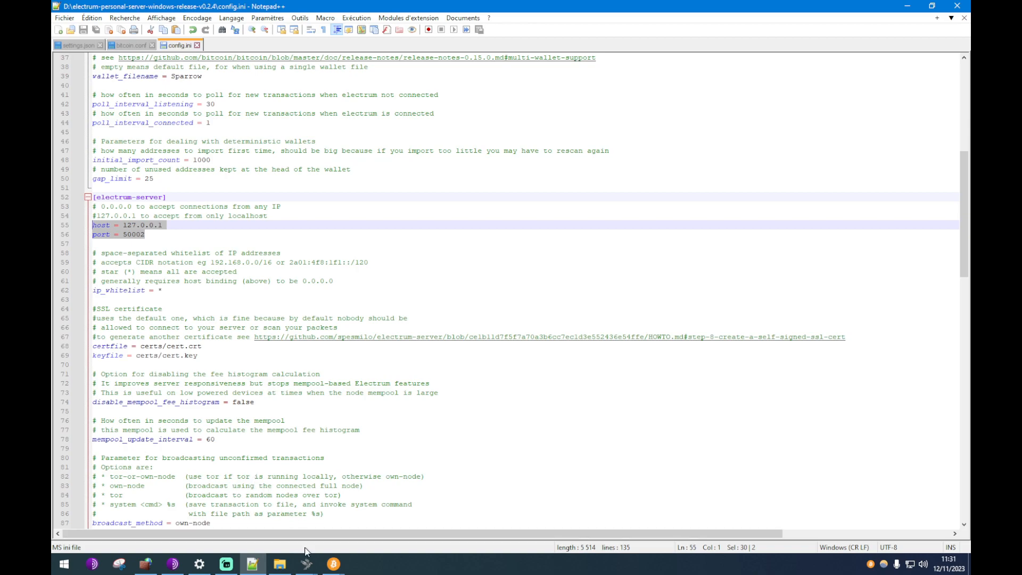
click(306, 563)
click(357, 508)
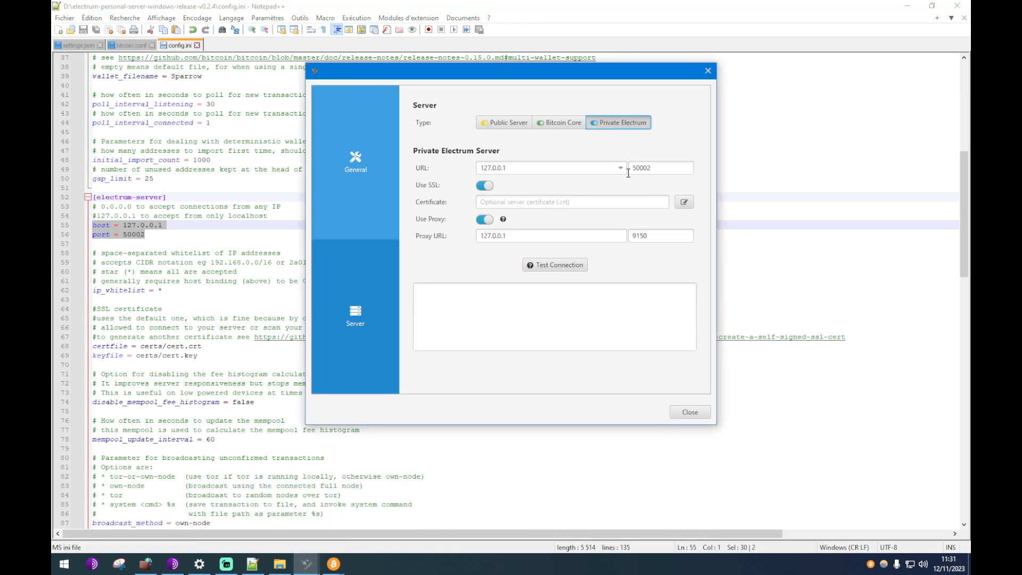
Step: Review config.ini's certfile/keyfile and tor_host/tor_port lines
click(222, 288)
scroll(222, 287, down, 3)
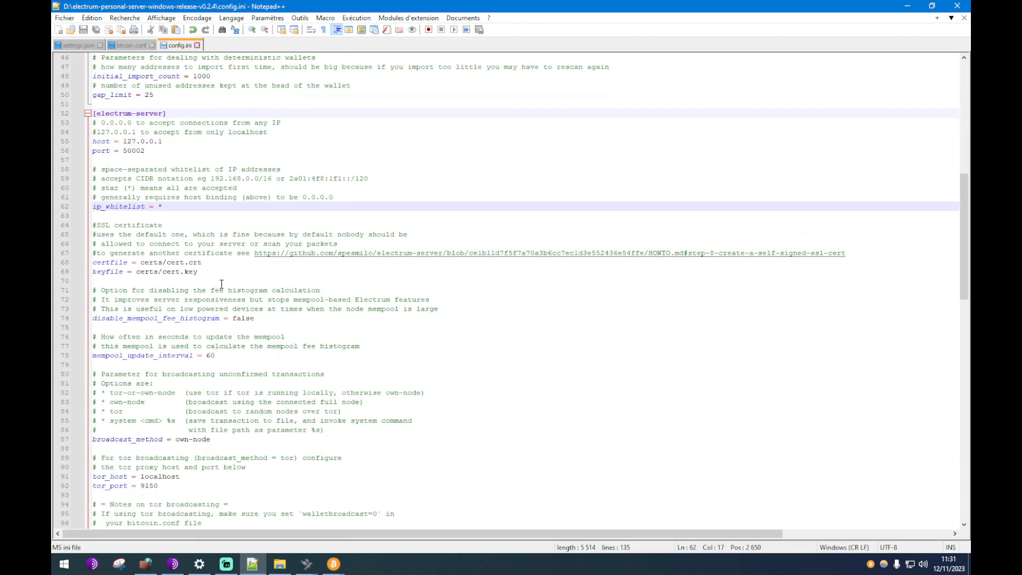
drag(213, 272, 87, 266)
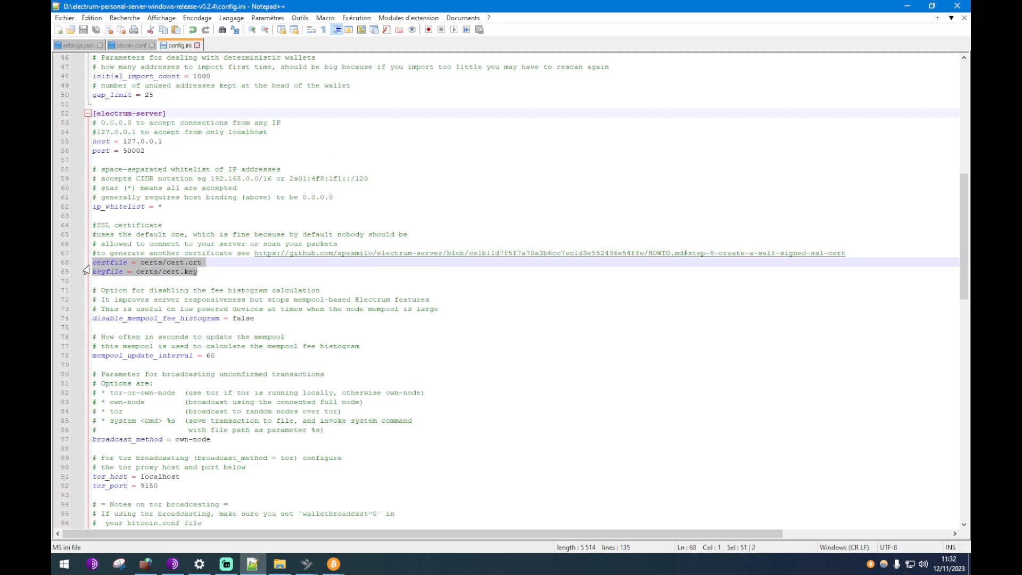
scroll(153, 276, down, 4)
scroll(153, 276, down, 1)
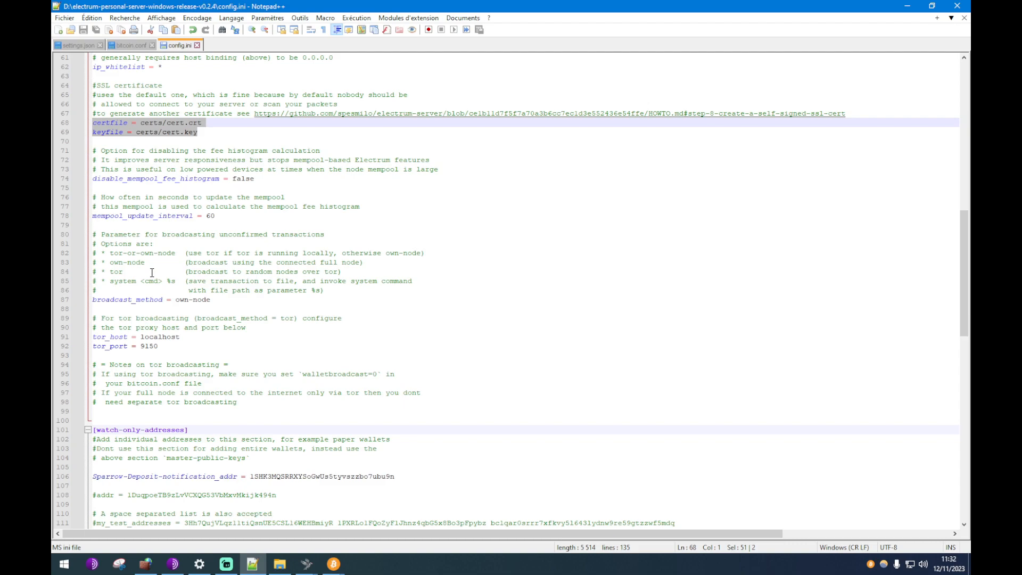
drag(159, 347, 88, 337)
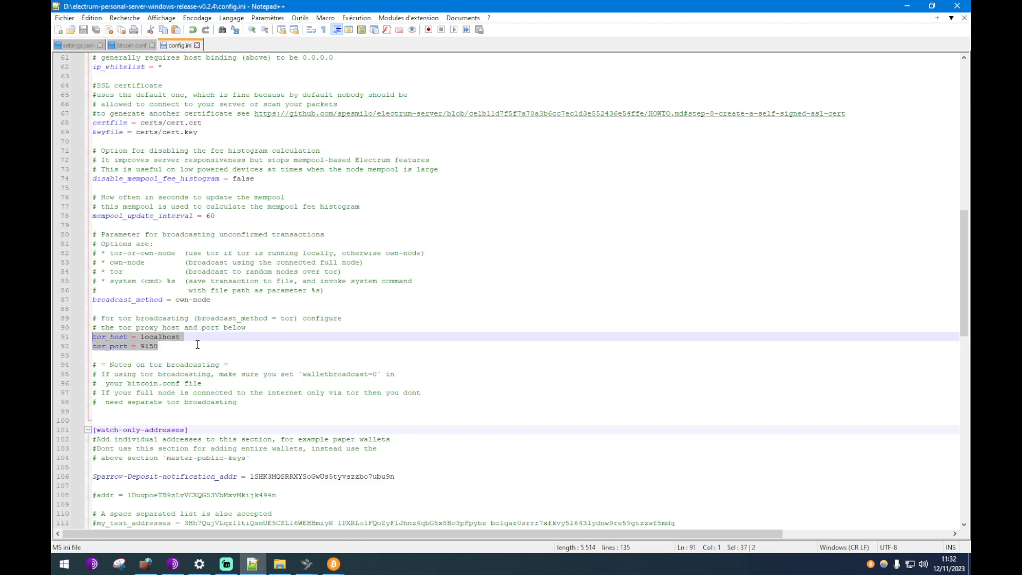
scroll(197, 345, down, 3)
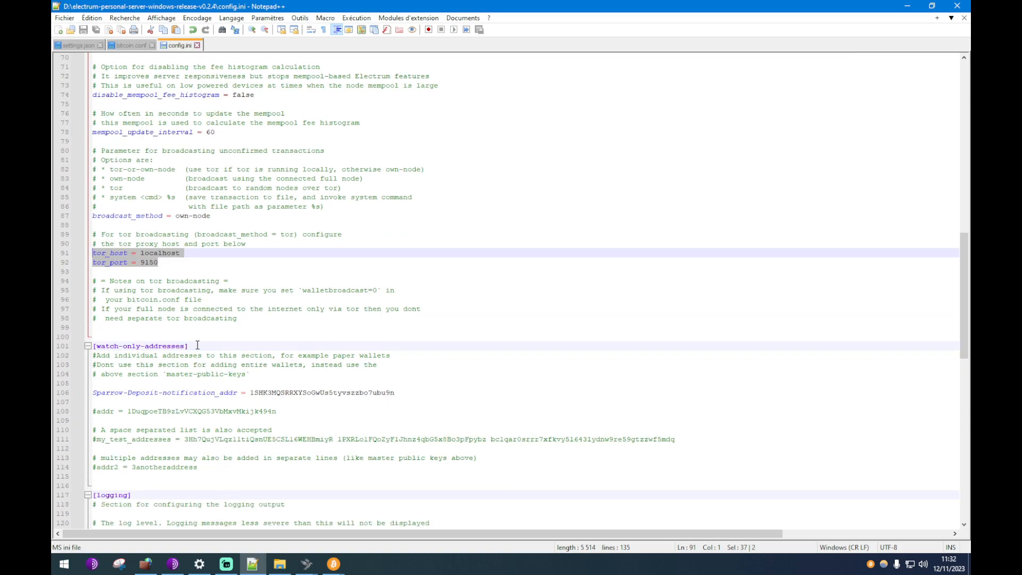
scroll(197, 345, up, 3)
Step: Delete the Sparrow-Deposit-notification_addr watch-only line 106 and save config.ini
triple_click(218, 473)
key(Delete)
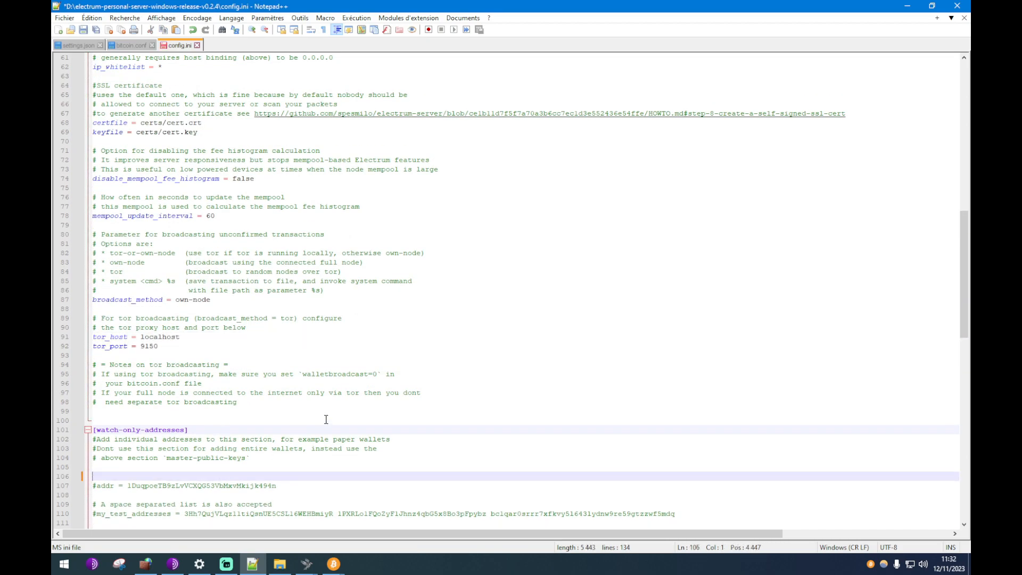
scroll(326, 419, down, 8)
scroll(326, 420, up, 20)
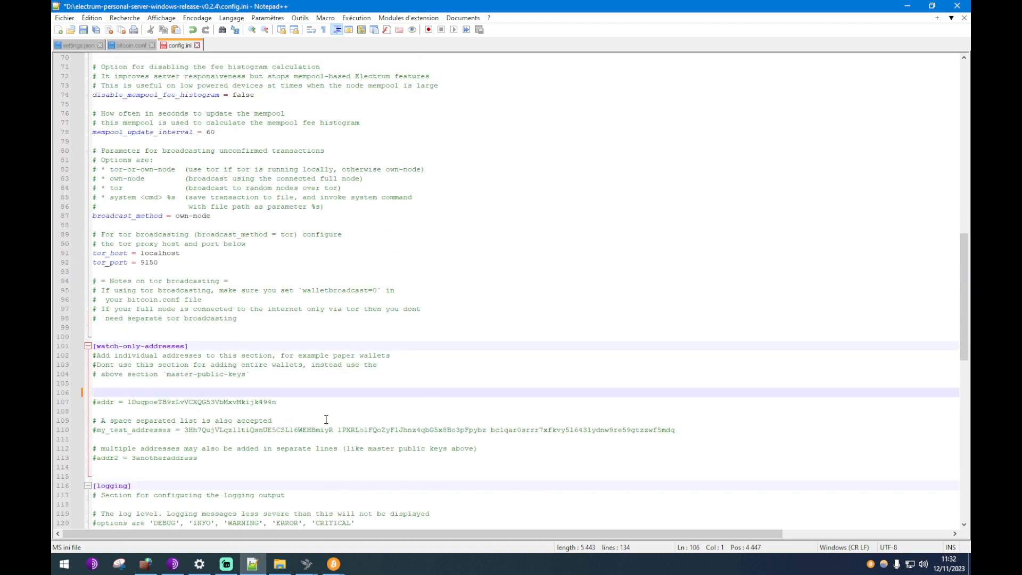
scroll(322, 413, up, 7)
click(84, 29)
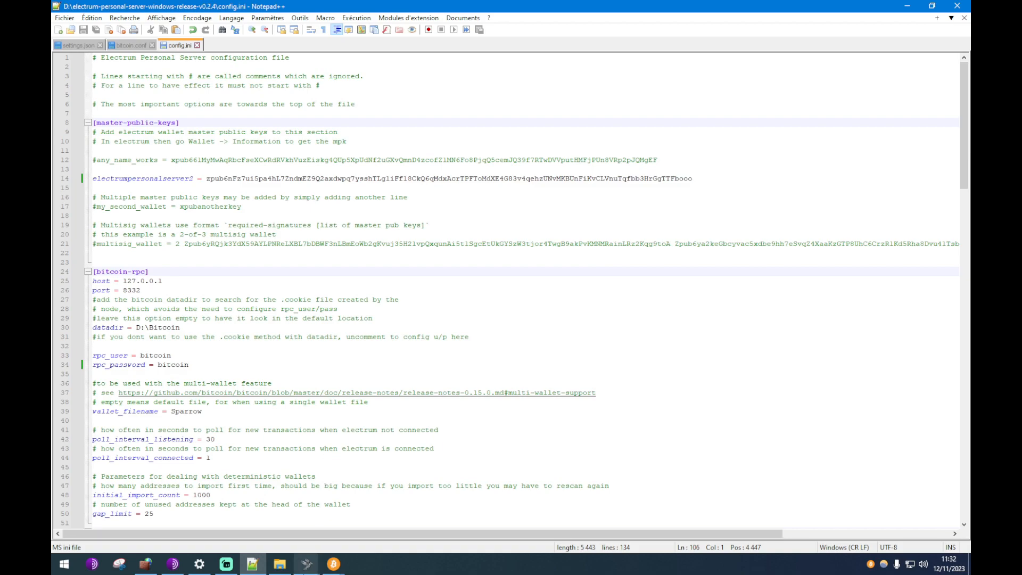
Step: Close Sparrow's preferences, view the wallet's transactions and glance at Bitcoin Core's wallet window
click(306, 563)
click(350, 527)
click(708, 73)
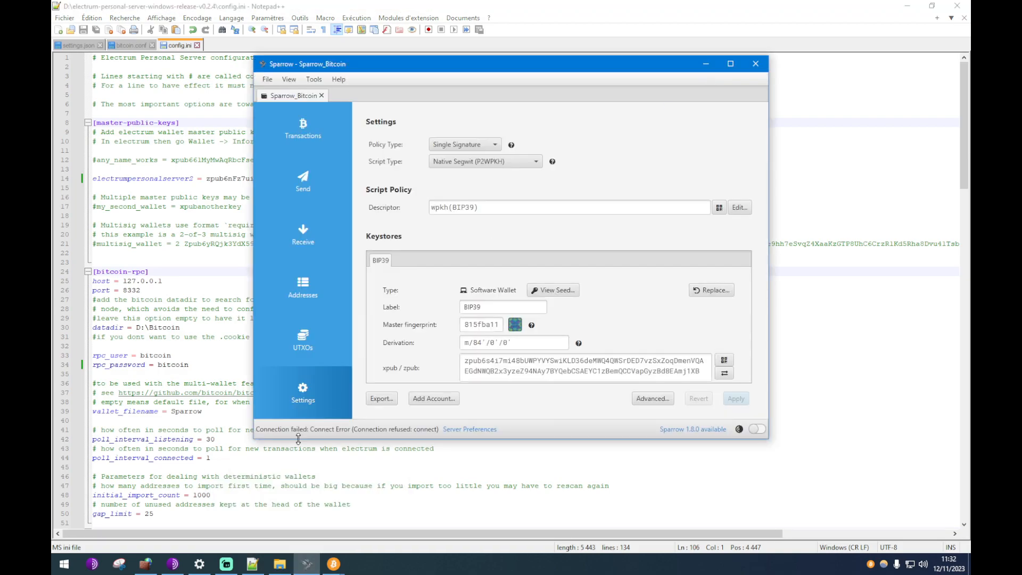
click(299, 143)
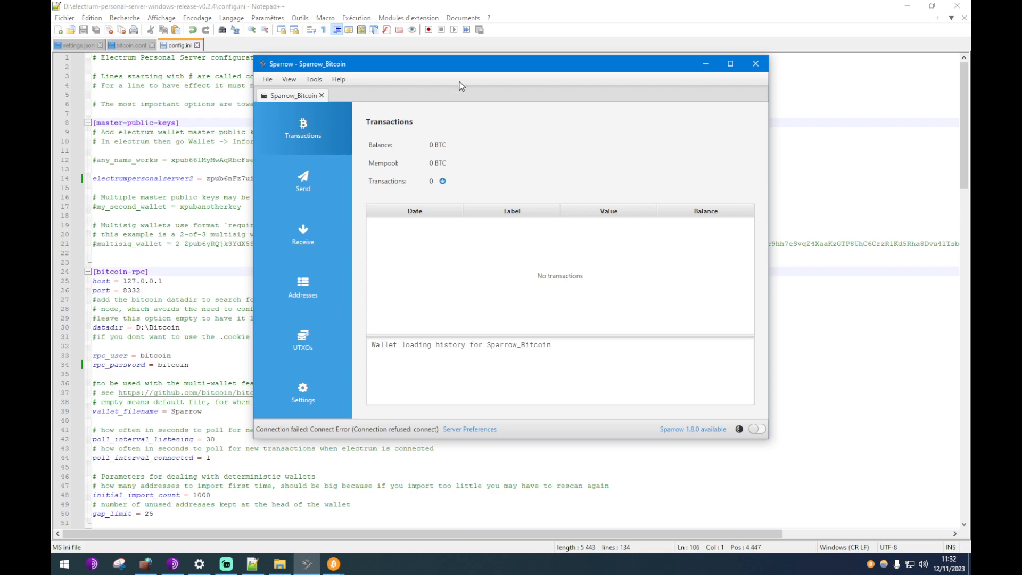
click(334, 563)
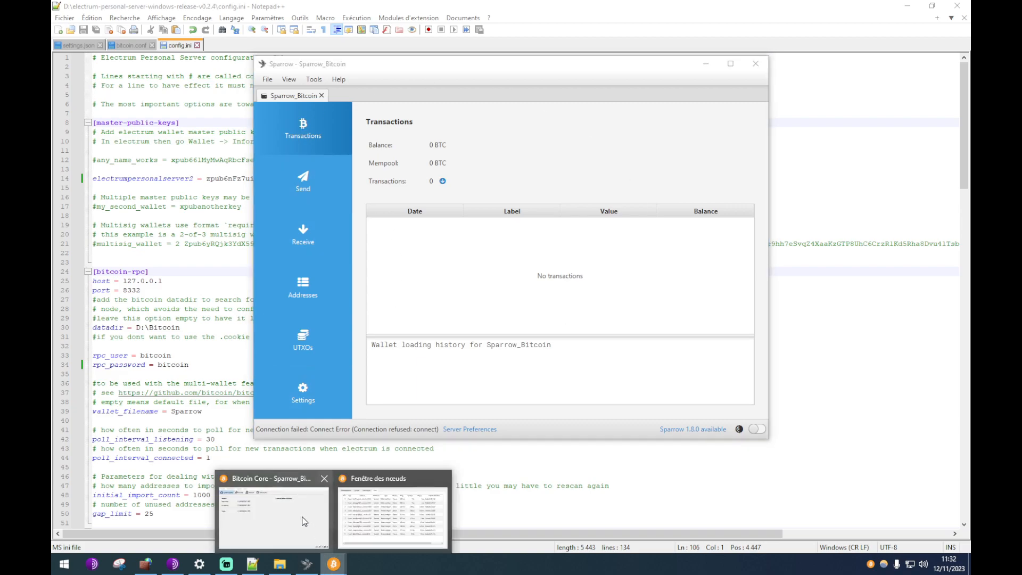
click(303, 520)
click(474, 191)
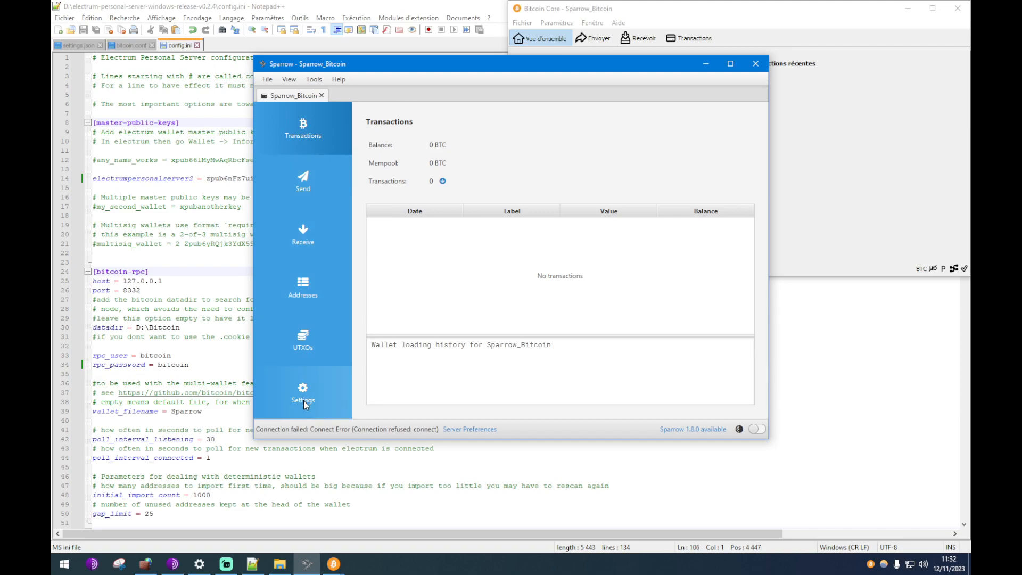
Step: Copy the wallet's zpub from Sparrow's wallet settings keystore field
click(311, 380)
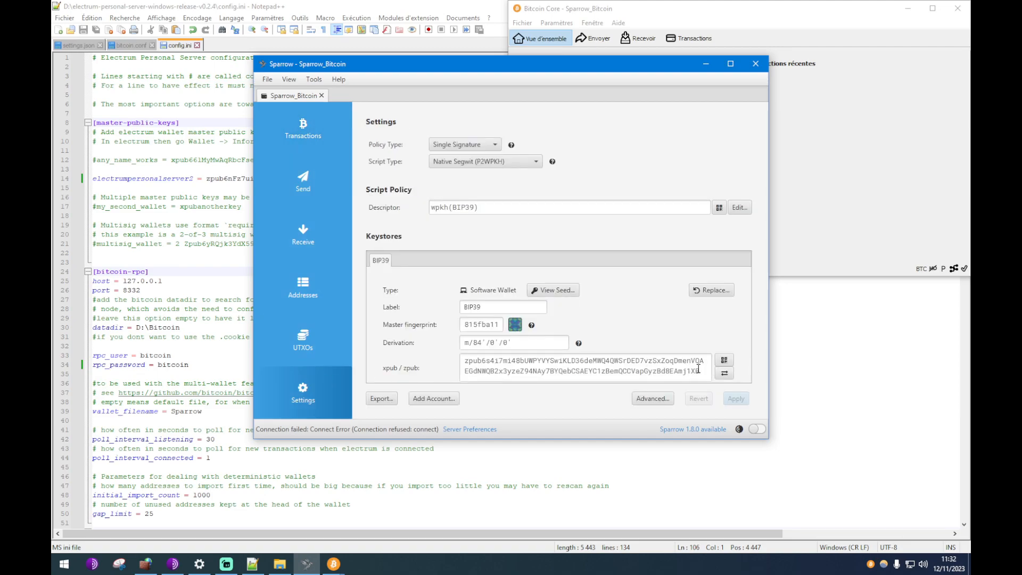
right_click(660, 366)
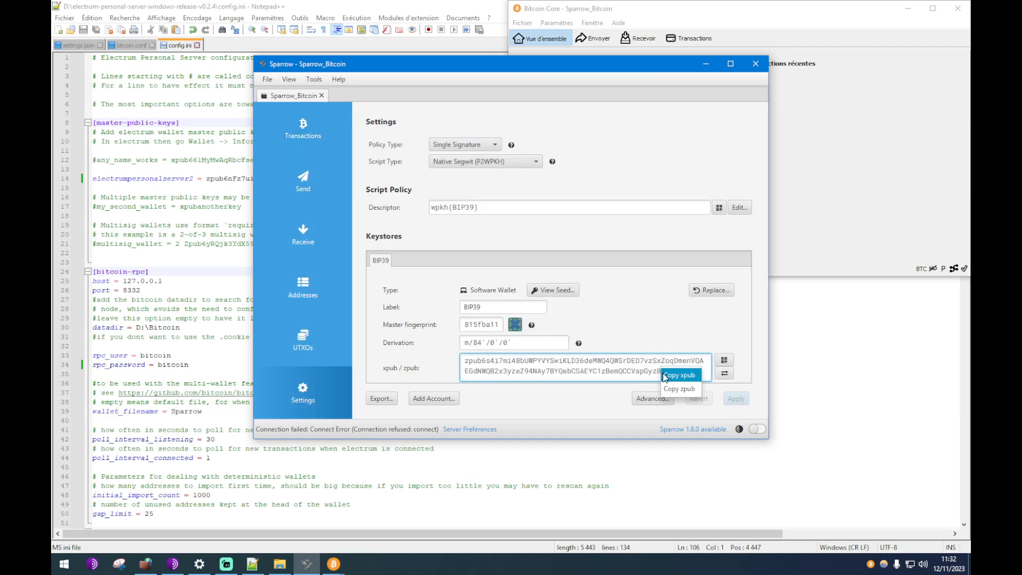
click(669, 389)
Step: Replace line 14's electrumpersonalserver2 entry with 'Sparrow1 = ' followed by the pasted zpub
click(202, 185)
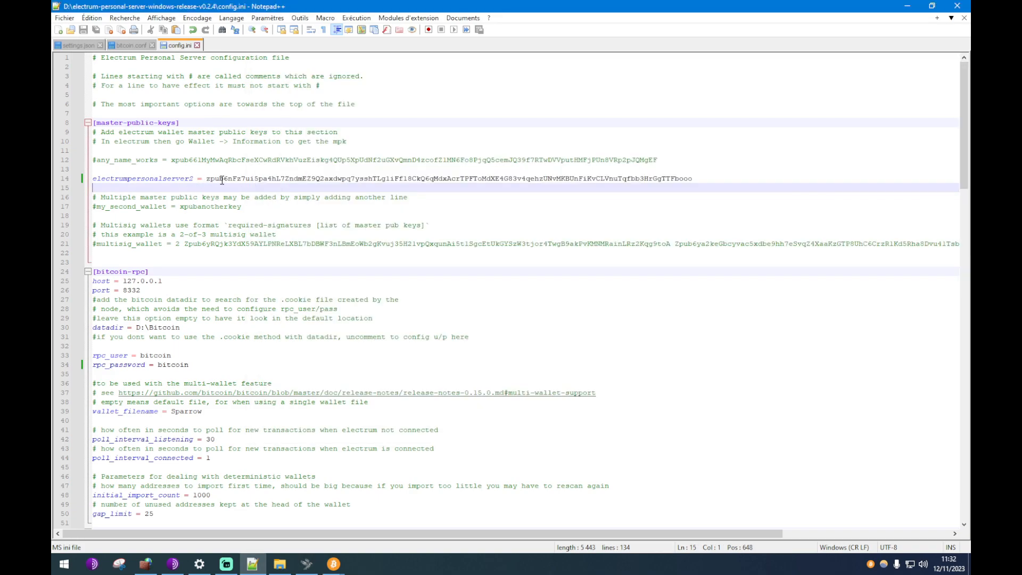
triple_click(184, 178)
key(Delete)
key(Return)
key(Up)
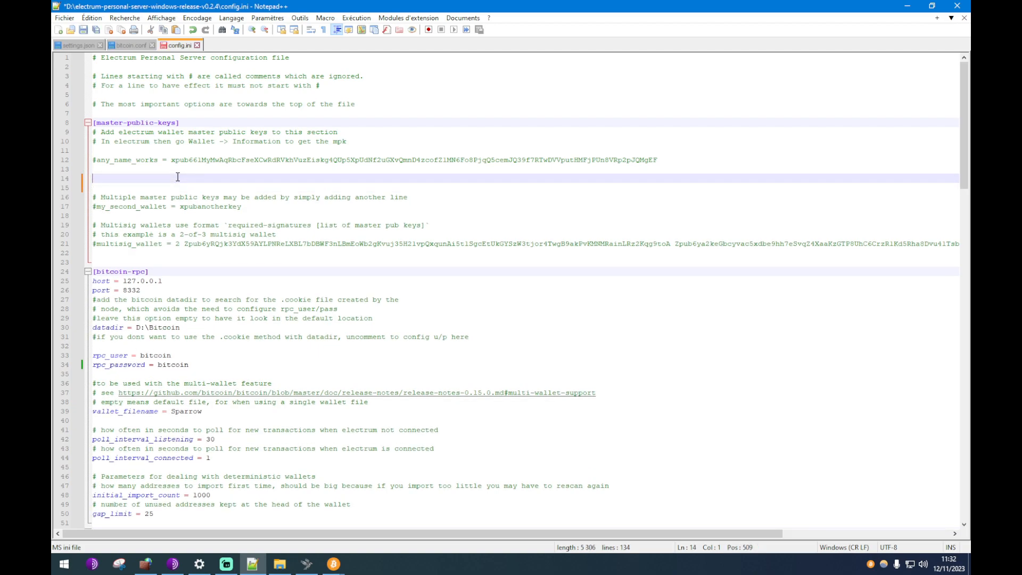
text(sparrow)
key(BackSpace)
key(BackSpace)
key(BackSpace)
key(BackSpace)
key(BackSpace)
text(Sparrowl)
text( =)
key(ctrl+v)
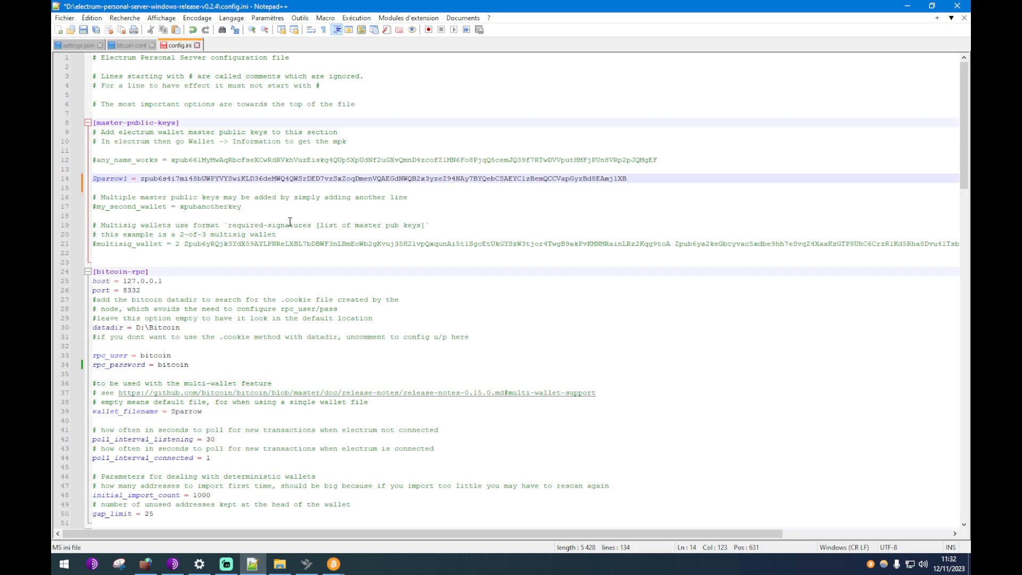
Step: Check config.ini's host, port and datadir D:\Bitcoin against bitcoin.conf's rpcuser and rpcpassword
drag(171, 287, 88, 281)
scroll(166, 292, down, 3)
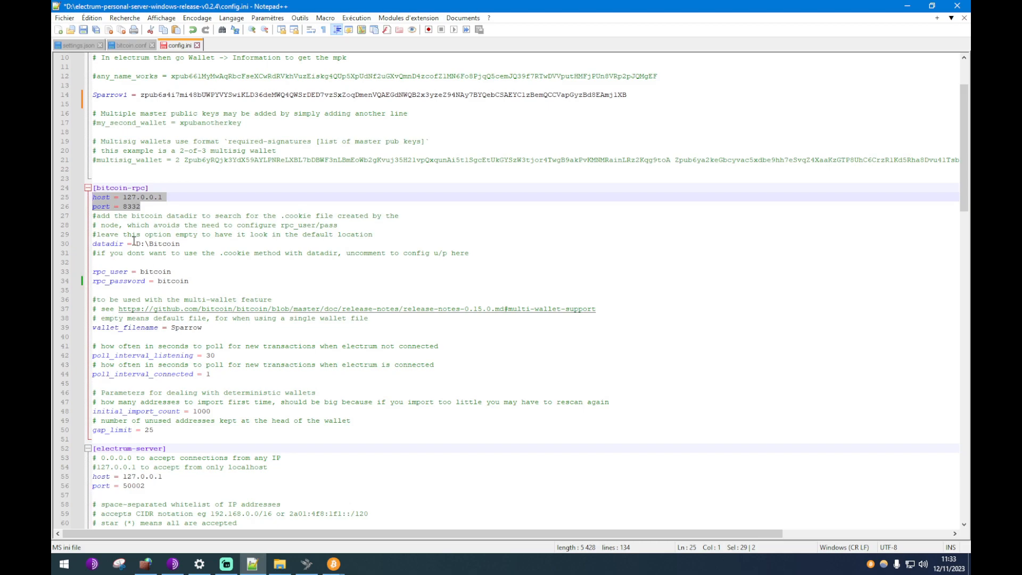
drag(135, 244, 184, 242)
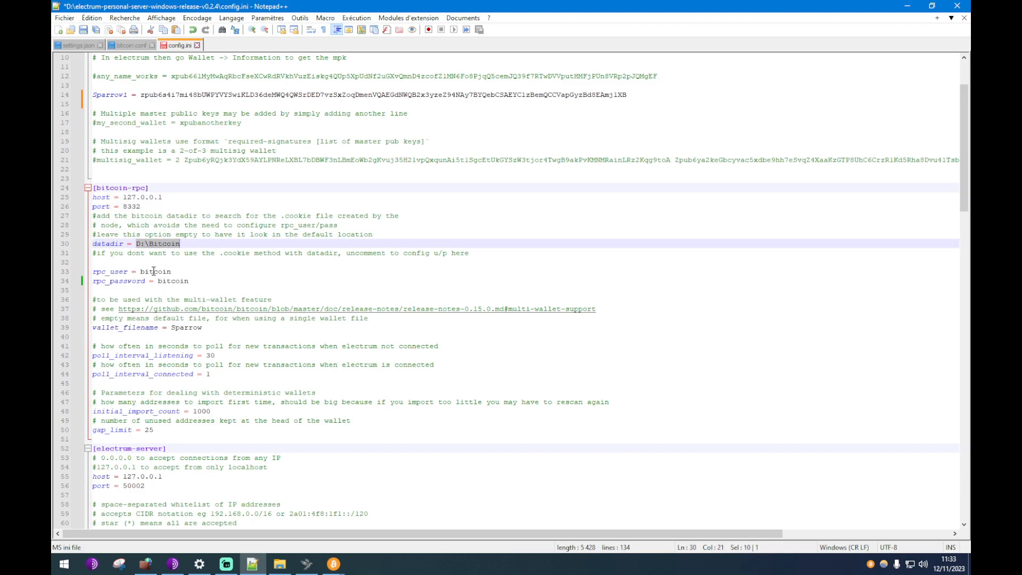
click(131, 45)
click(130, 154)
click(163, 162)
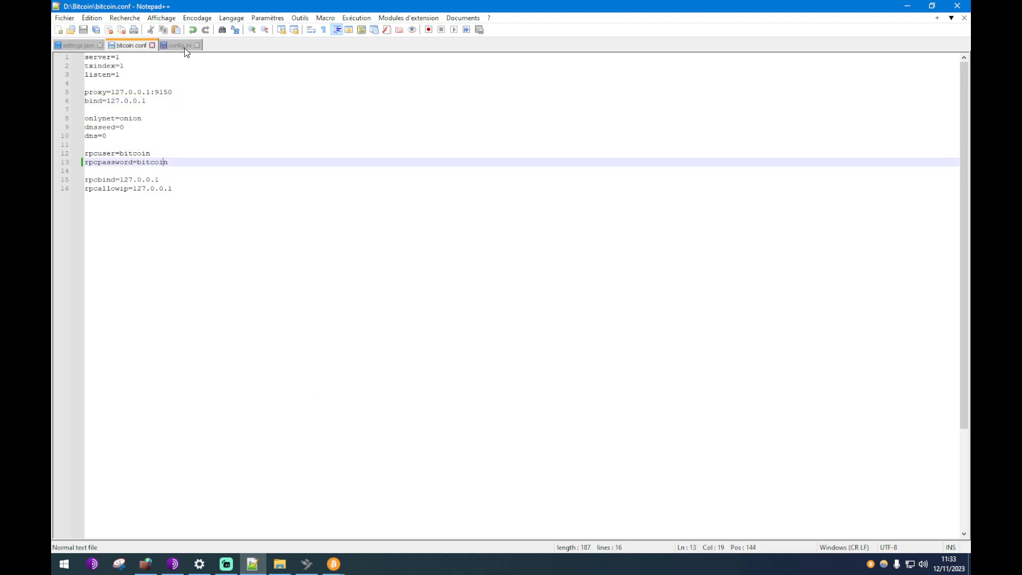
click(182, 47)
Step: Change wallet_filename to Sparrow_Bitcoin to match the Bitcoin Core wallet name
click(206, 330)
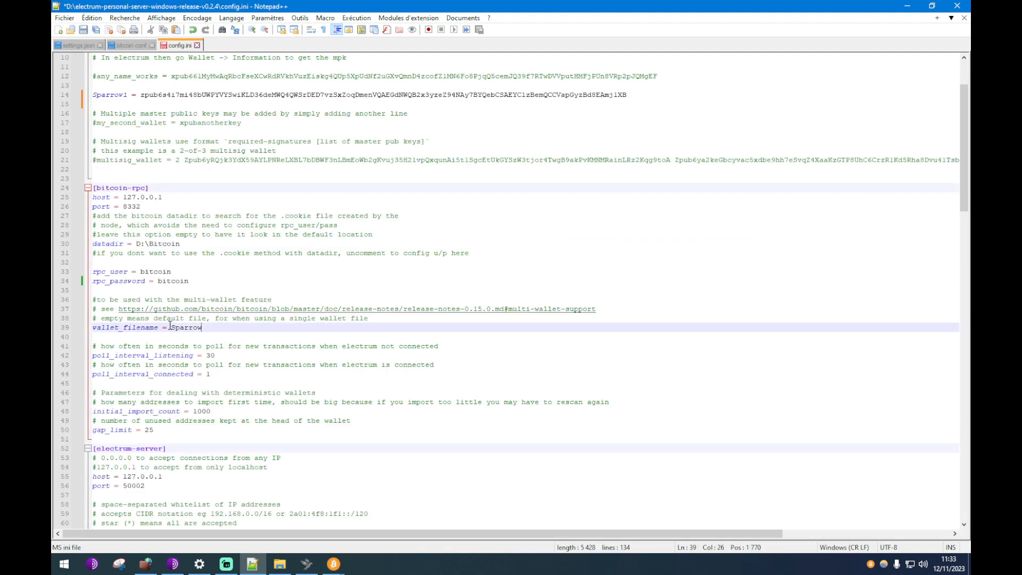
click(306, 563)
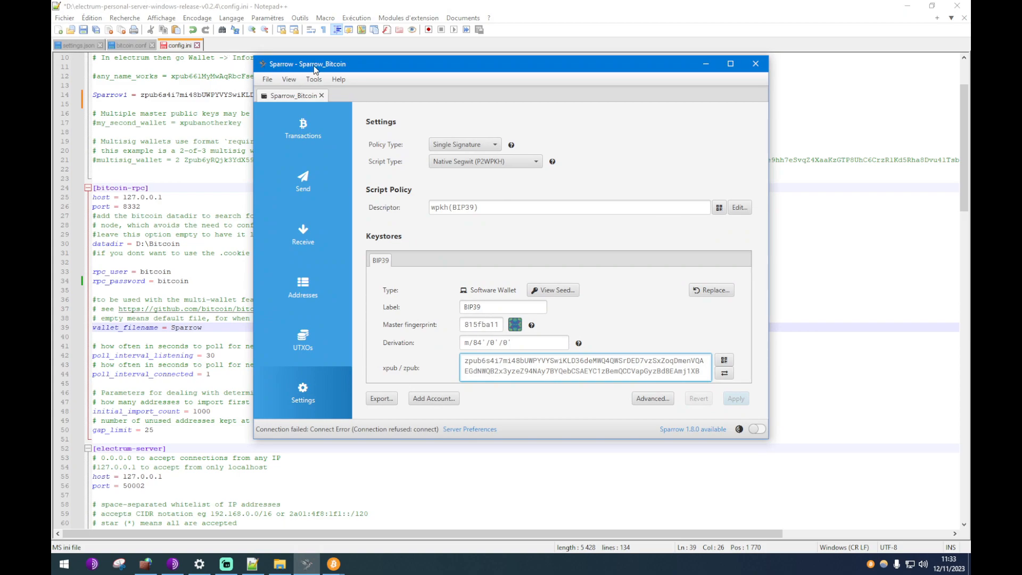
click(327, 571)
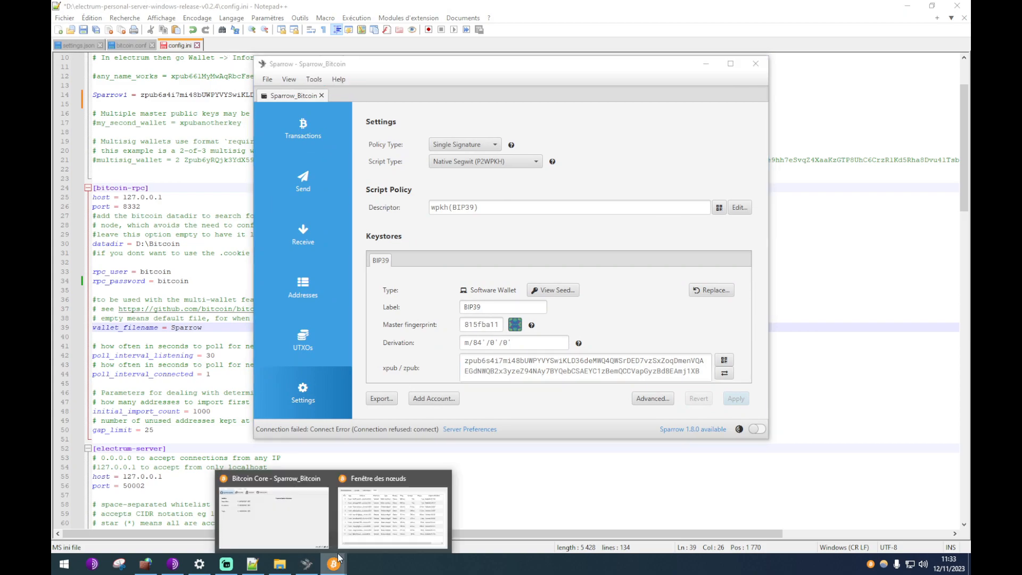
click(392, 512)
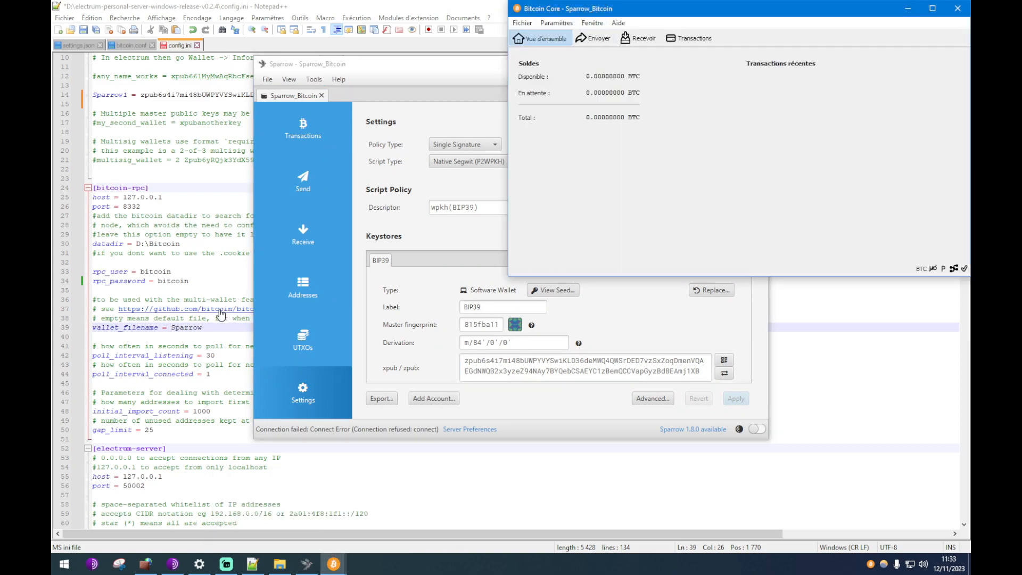
click(212, 323)
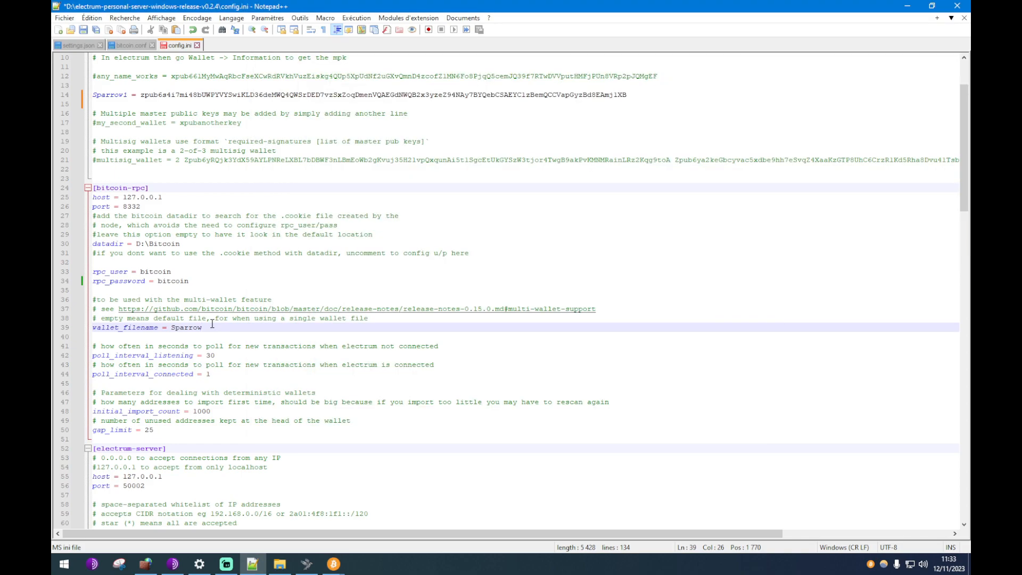
text(Bitcoin)
Step: Check the electrum-server port 50002, save config.ini and minimize Notepad++
scroll(212, 323, down, 9)
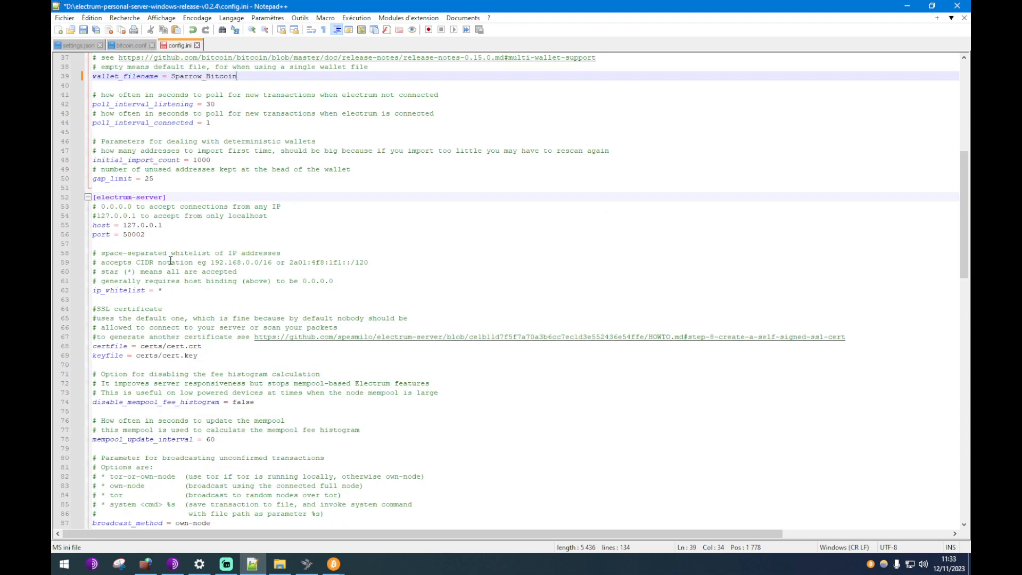
click(167, 227)
click(161, 234)
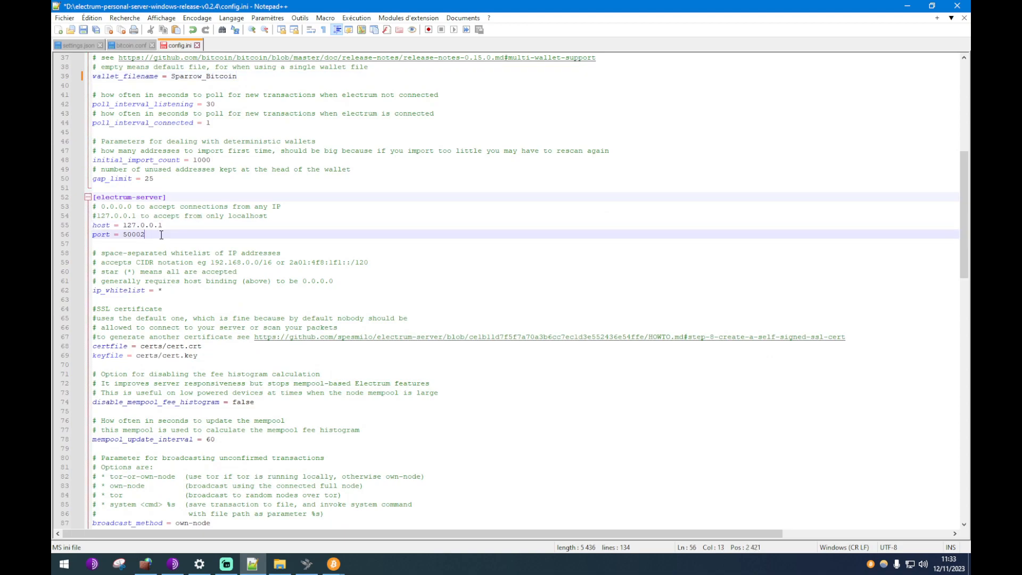
scroll(161, 234, down, 4)
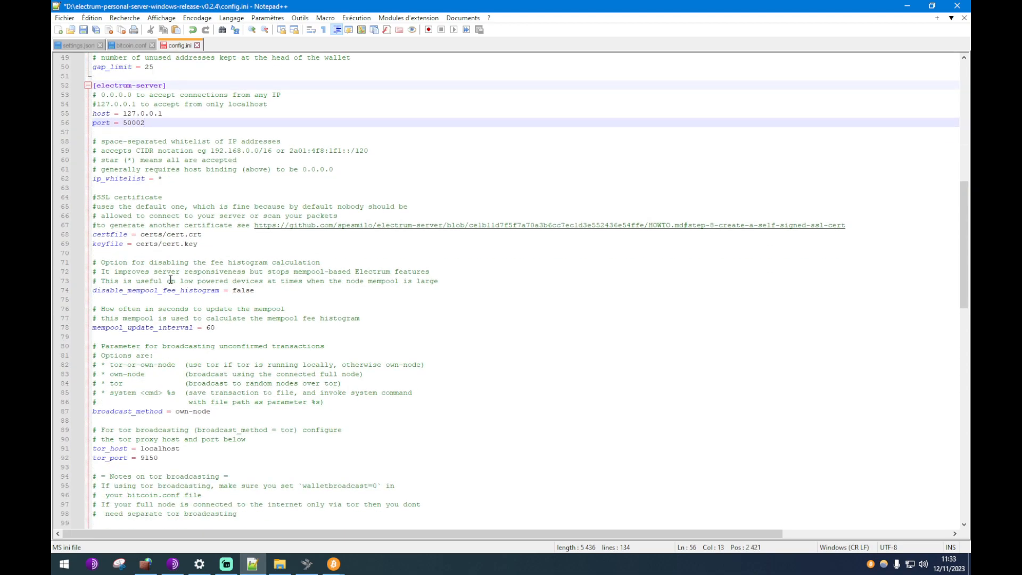
scroll(272, 340, down, 3)
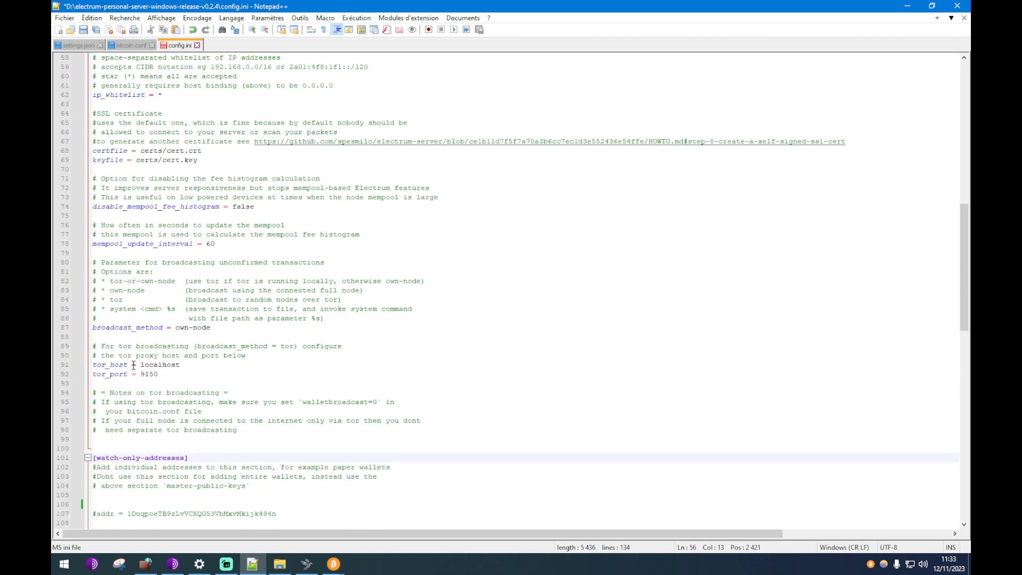
scroll(141, 368, down, 8)
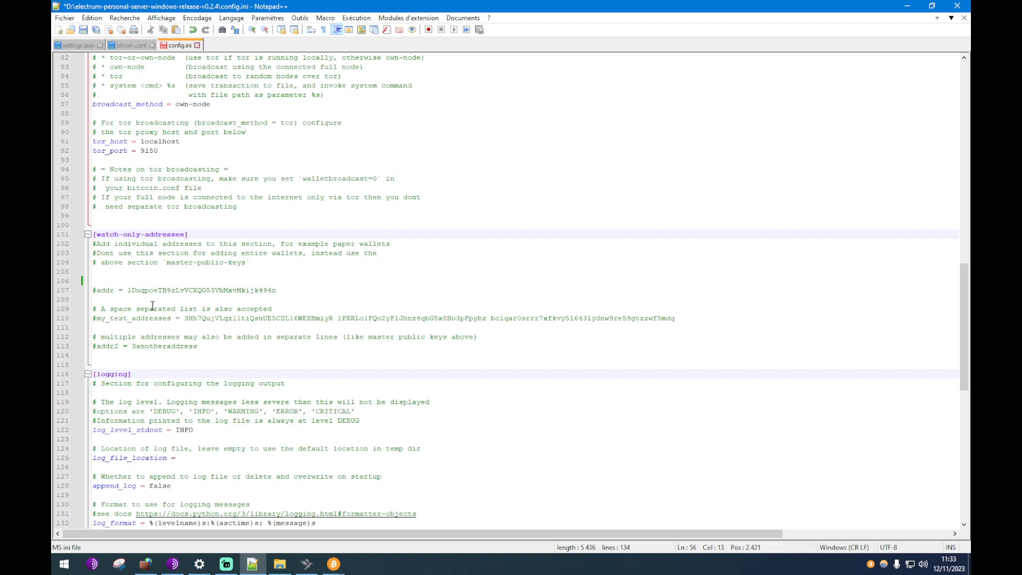
scroll(151, 298, down, 3)
scroll(248, 383, up, 7)
scroll(248, 383, up, 4)
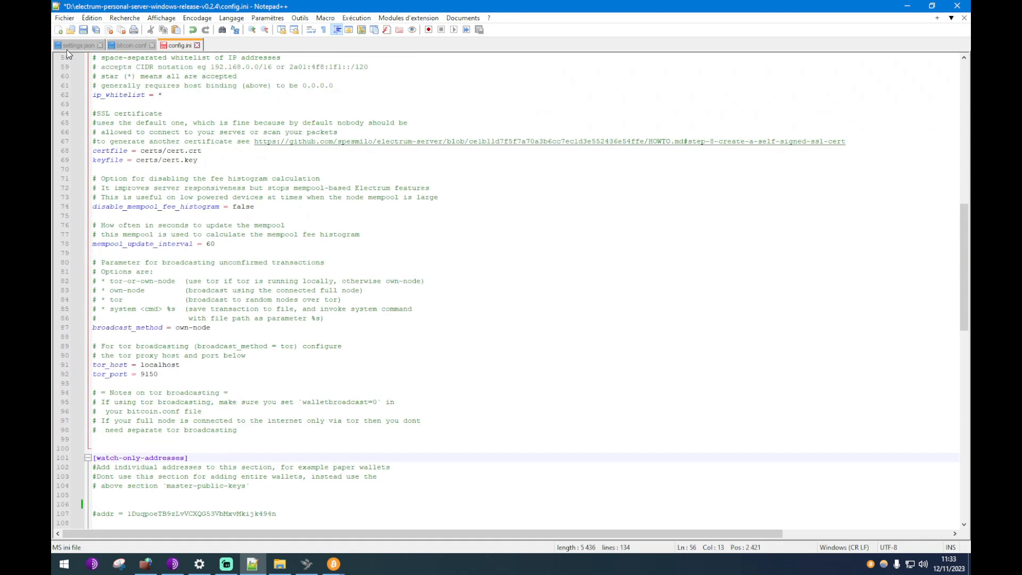
click(84, 29)
scroll(241, 155, up, 18)
scroll(241, 154, up, 1)
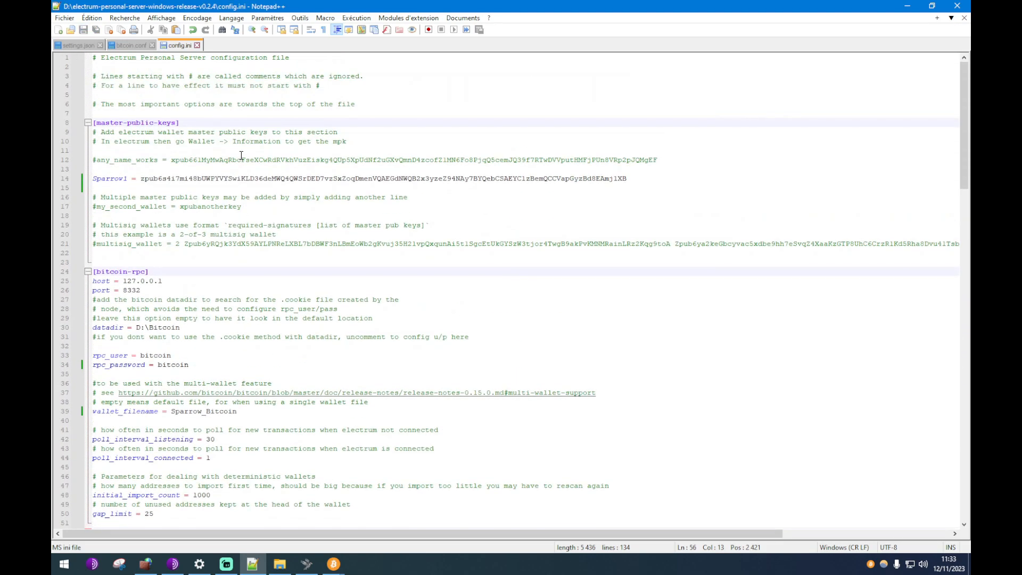
click(916, 6)
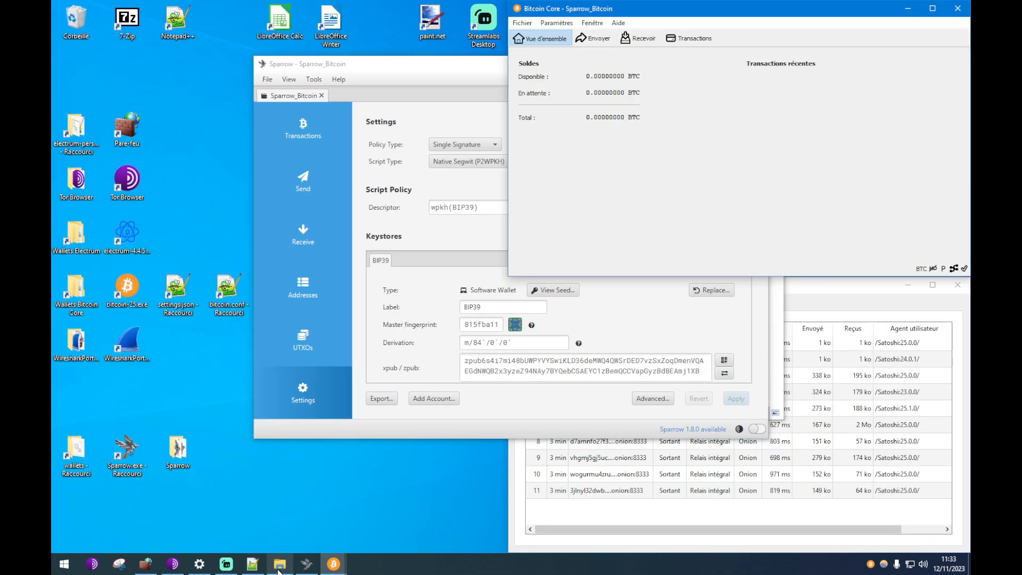
Step: Launch Electrum Personal Server by dropping config.ini onto electrum-personal-server.exe, console moved top-left
click(293, 524)
click(326, 225)
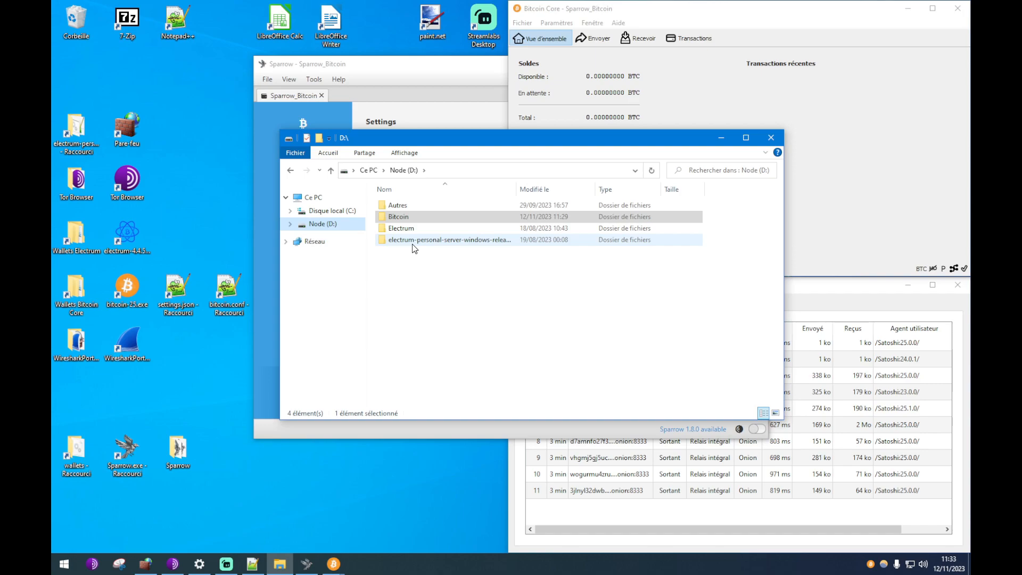
double_click(412, 244)
drag(414, 219, 487, 238)
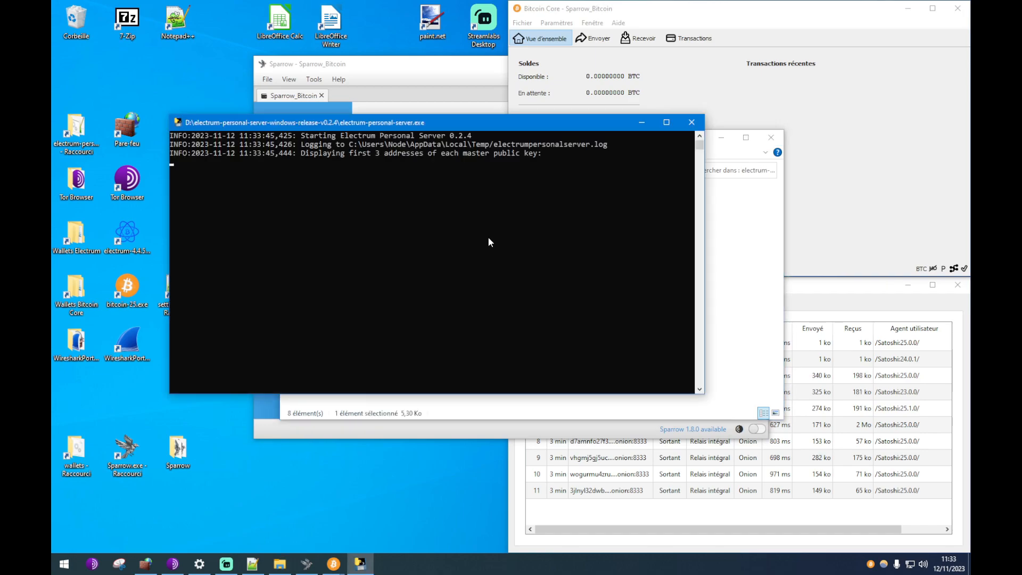
drag(410, 120, 52, 1)
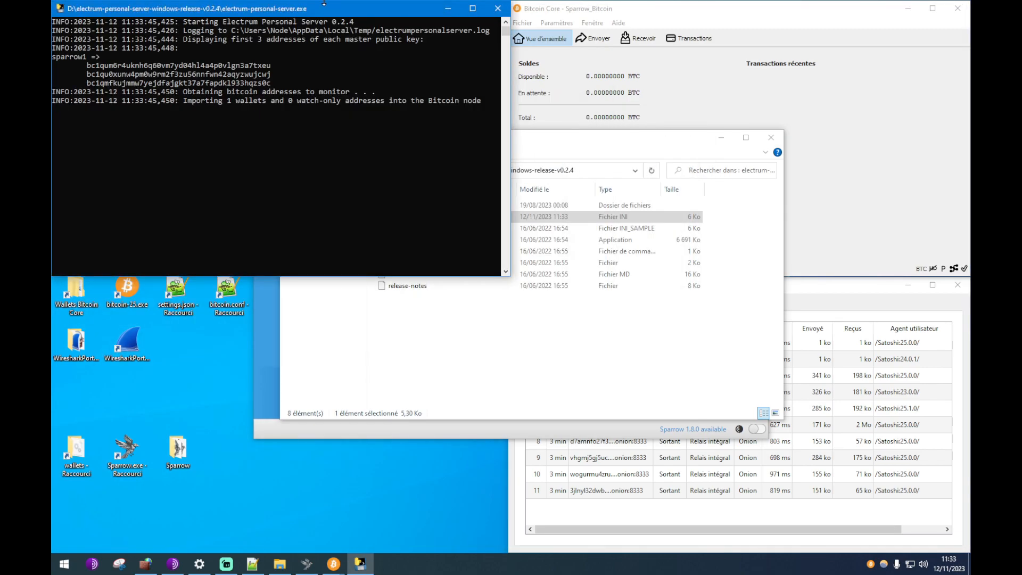
click(596, 200)
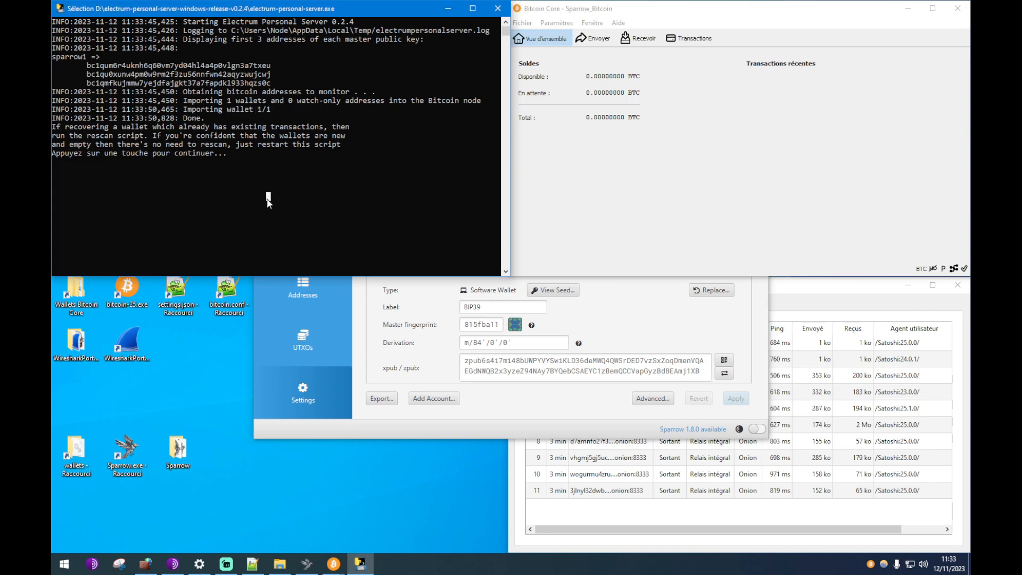
Step: Dismiss the first-run prompt, relaunch the server with config.ini and snap its console top-left
key(Return)
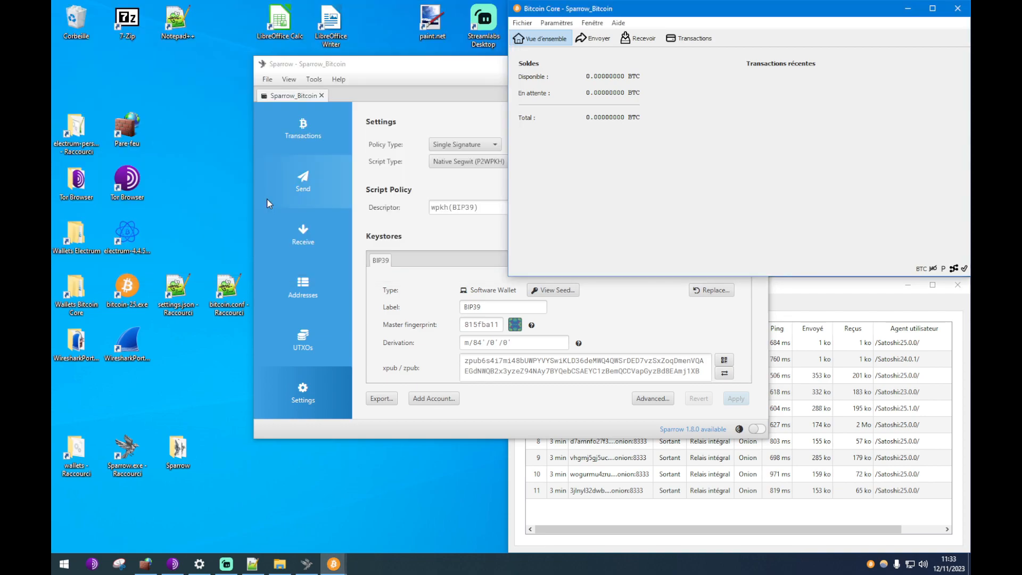
click(279, 564)
drag(404, 216, 420, 239)
click(729, 140)
drag(556, 137, 52, 0)
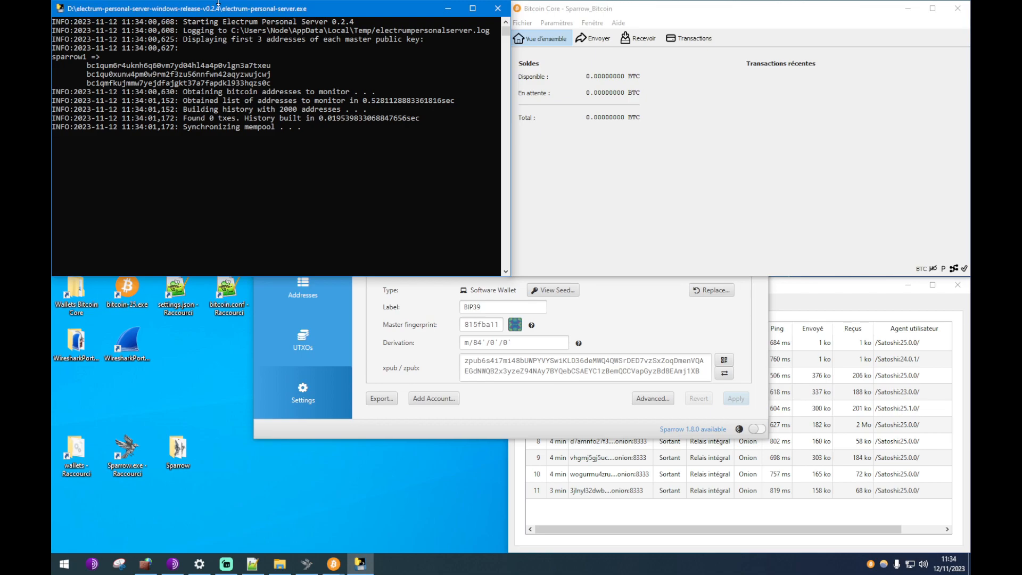
Step: Open Sparrow's Preferences to the Server settings showing Private Electrum 127.0.0.1:50002
click(519, 402)
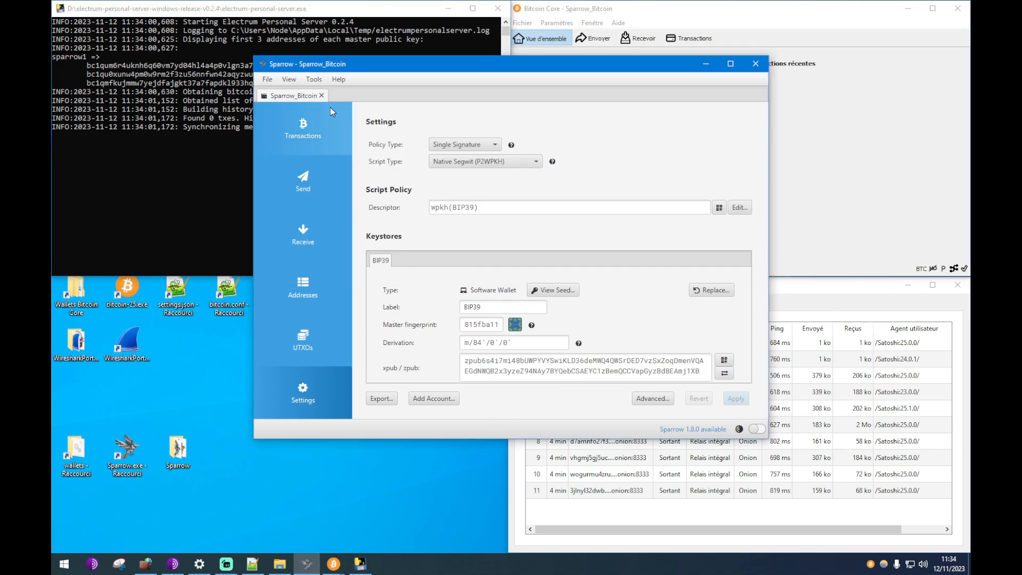
click(269, 79)
click(293, 184)
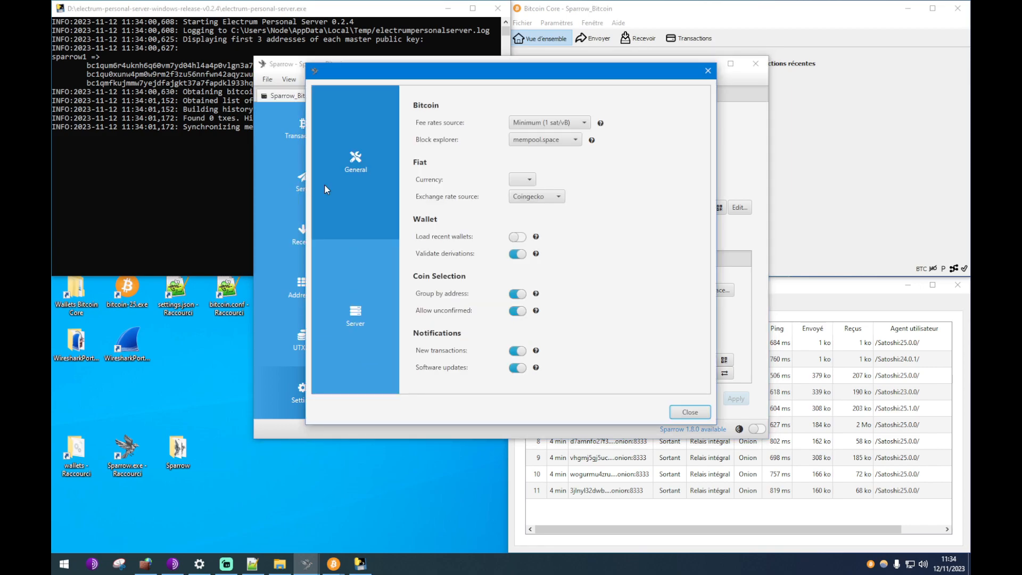
click(285, 9)
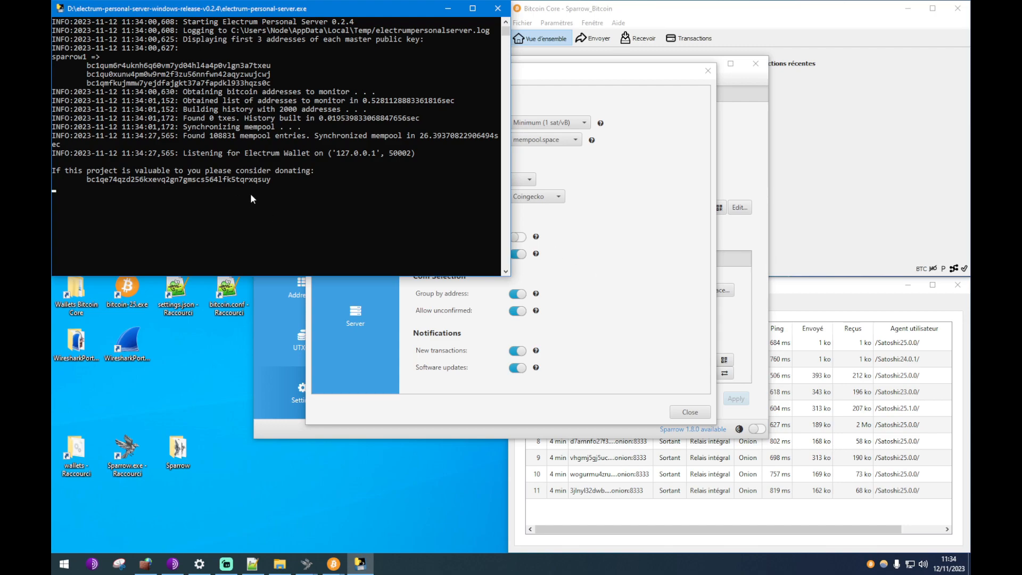
click(658, 319)
click(375, 323)
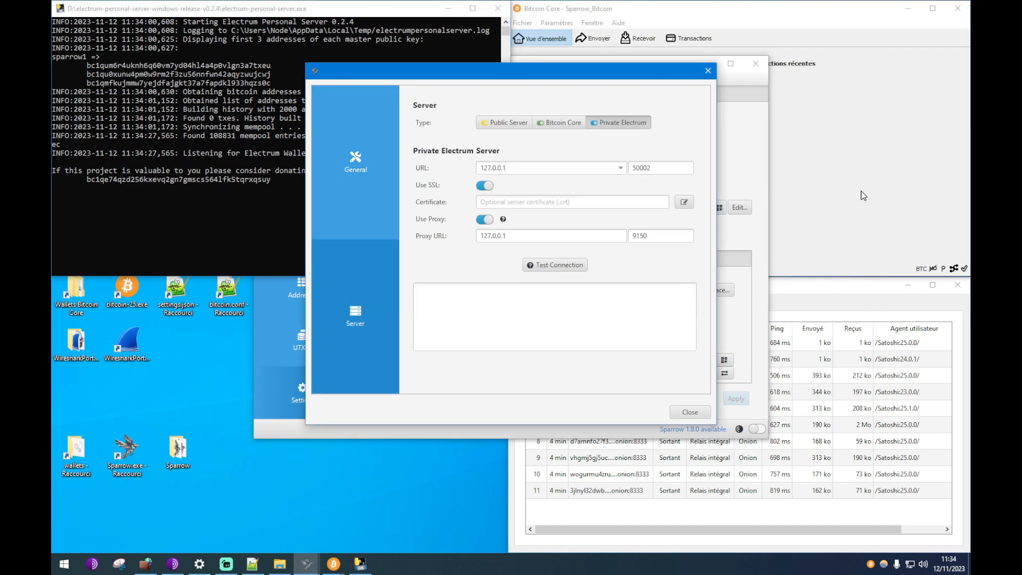
Step: Check Bitcoin Core's peers, test the 127.0.0.1:50002 connection successfully and close Preferences
click(840, 319)
click(628, 306)
click(664, 306)
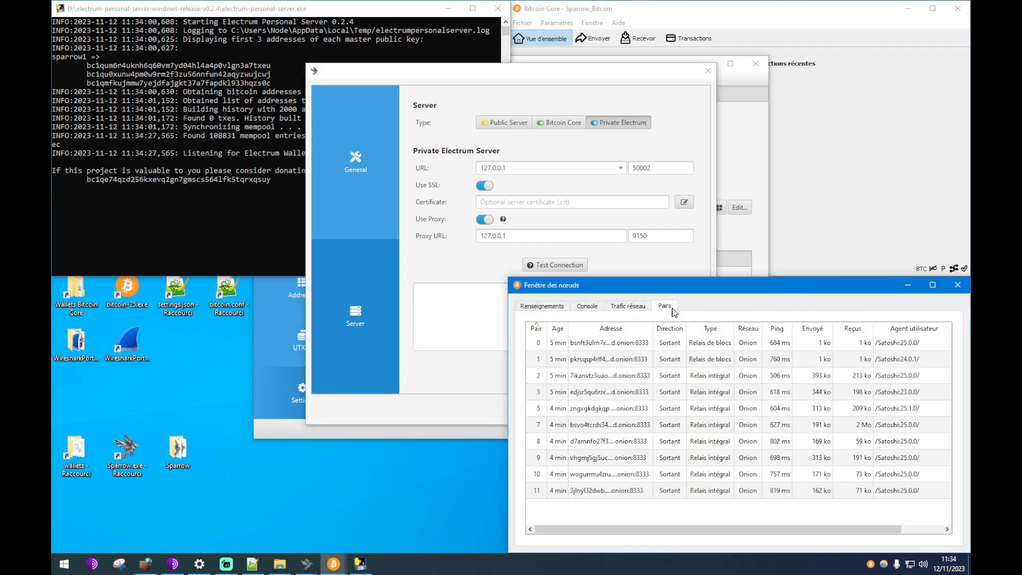
click(502, 276)
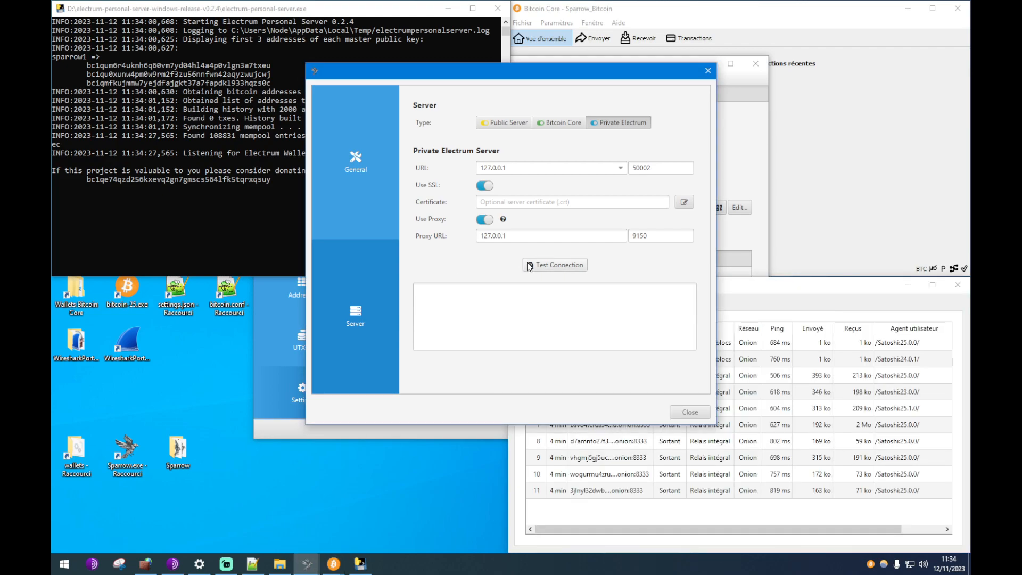
click(549, 266)
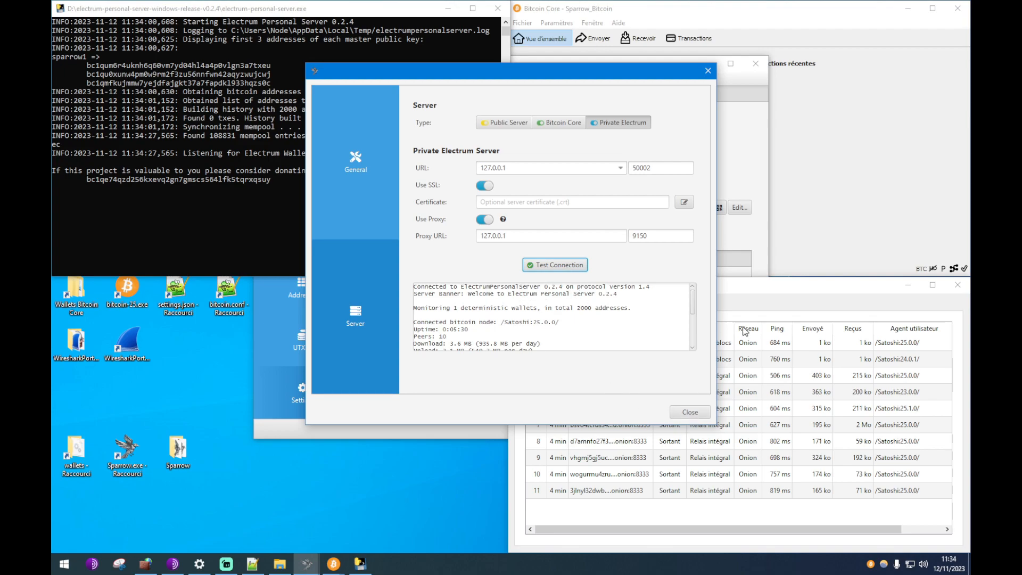
click(907, 291)
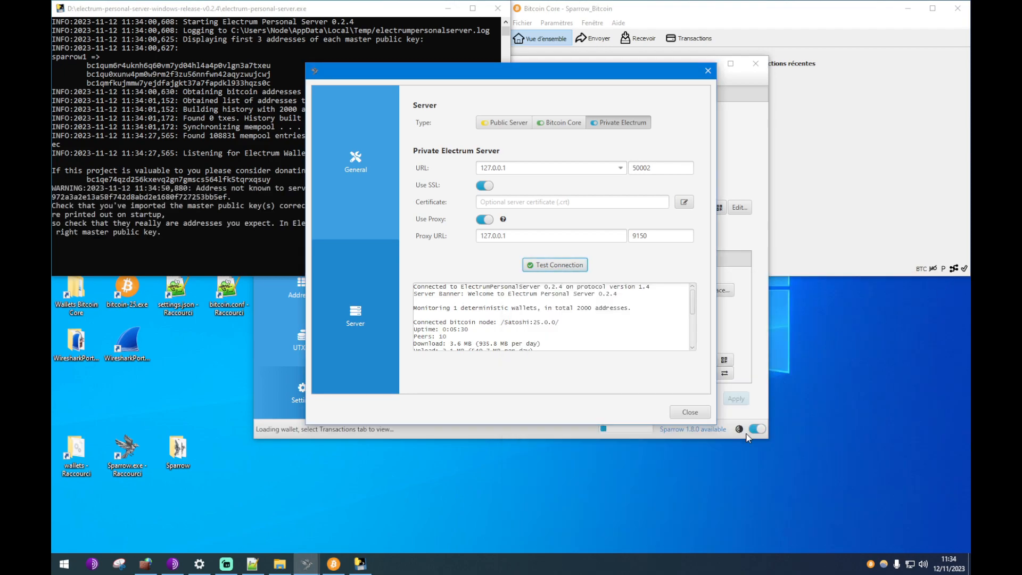
click(690, 413)
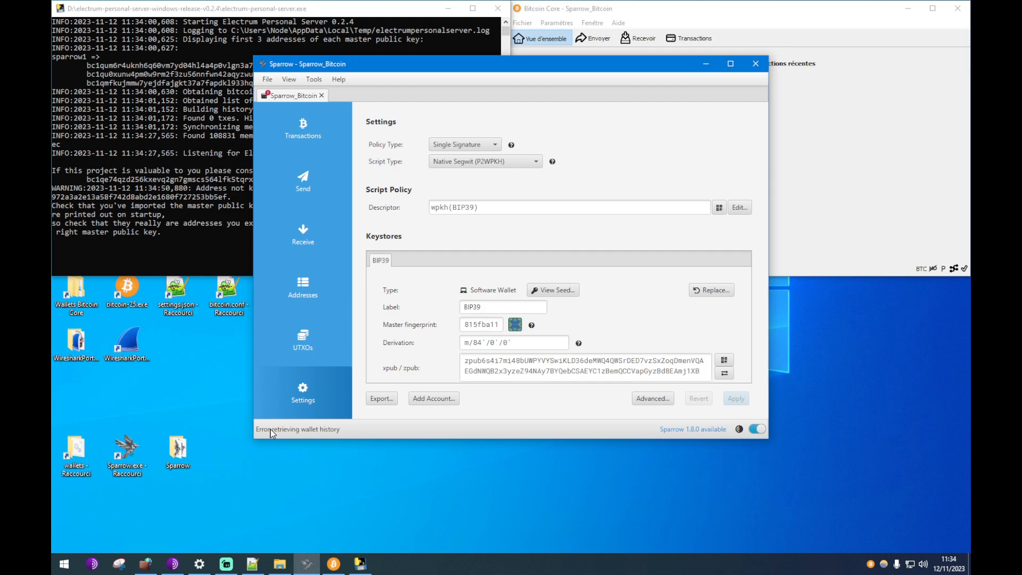
Step: Compare the wallet's receive addresses with those listed in the Electrum Personal Server console
click(322, 11)
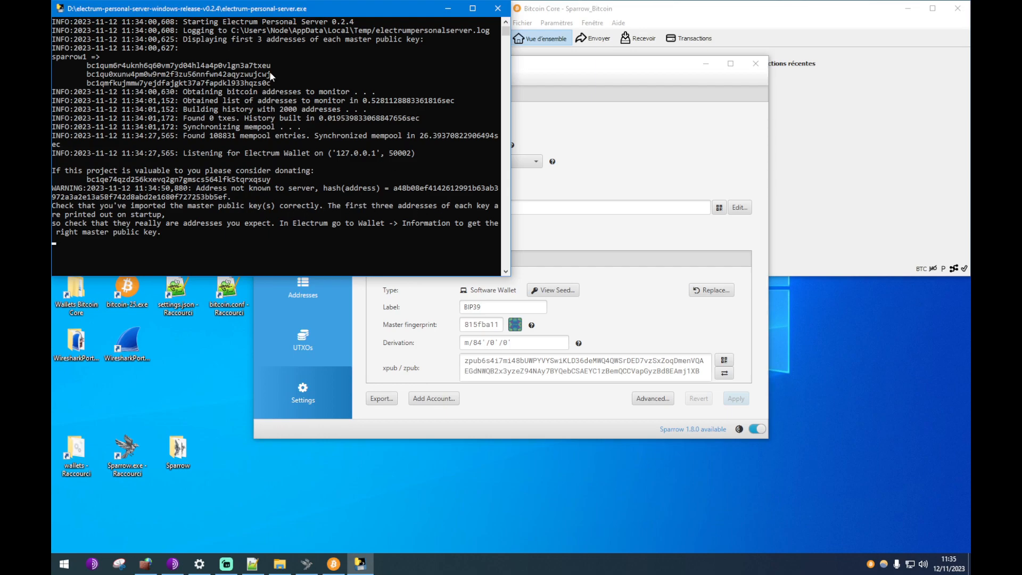
click(572, 84)
drag(572, 73, 697, 91)
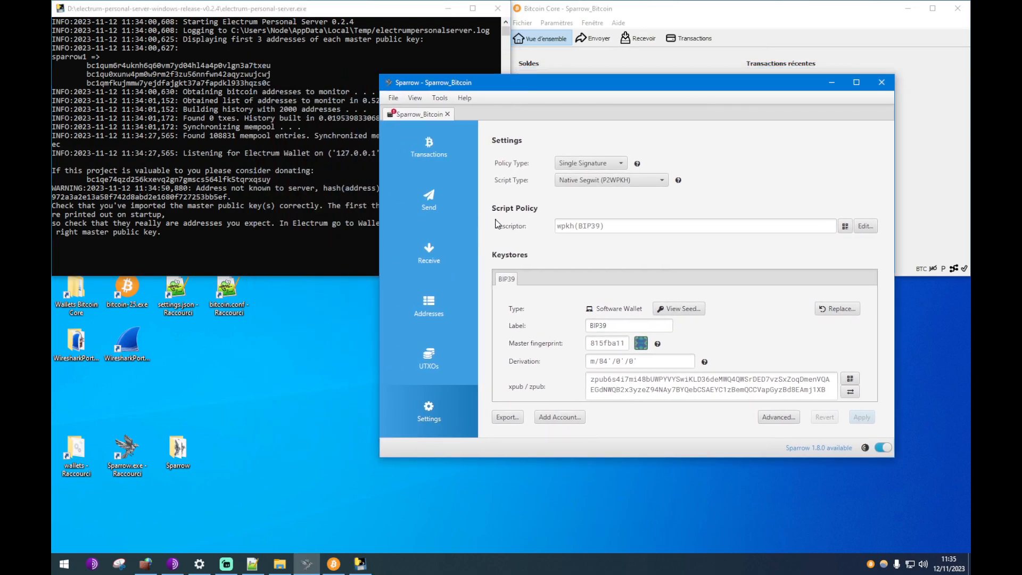
click(429, 304)
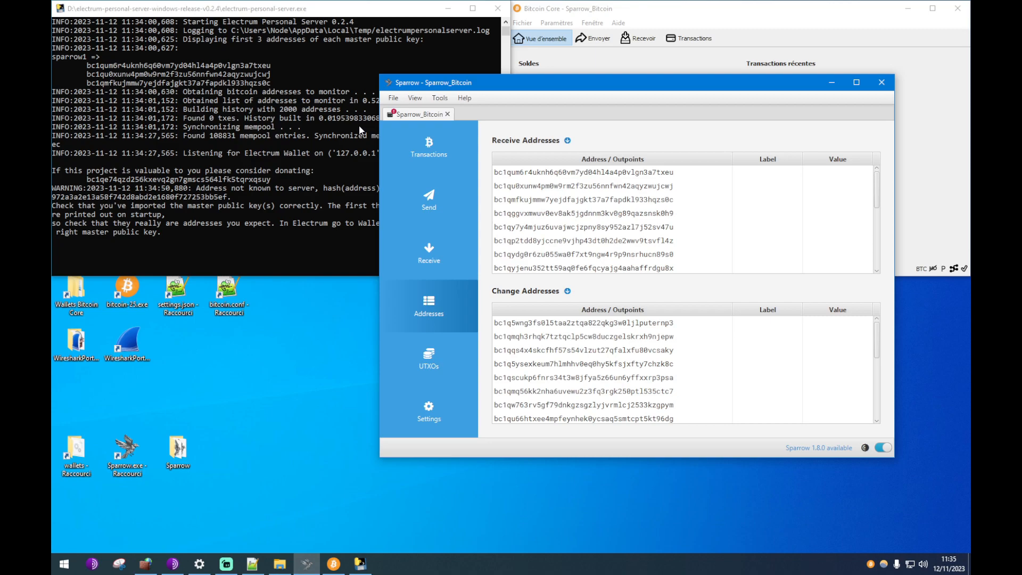
Step: Return to the wallet Settings, close the server console and recentre the Sparrow window
click(455, 413)
click(495, 11)
drag(533, 83, 405, 92)
Step: Add the Whirlpool Accounts (Deposit, Premix, Postmix, Badbank) to the wallet
click(433, 426)
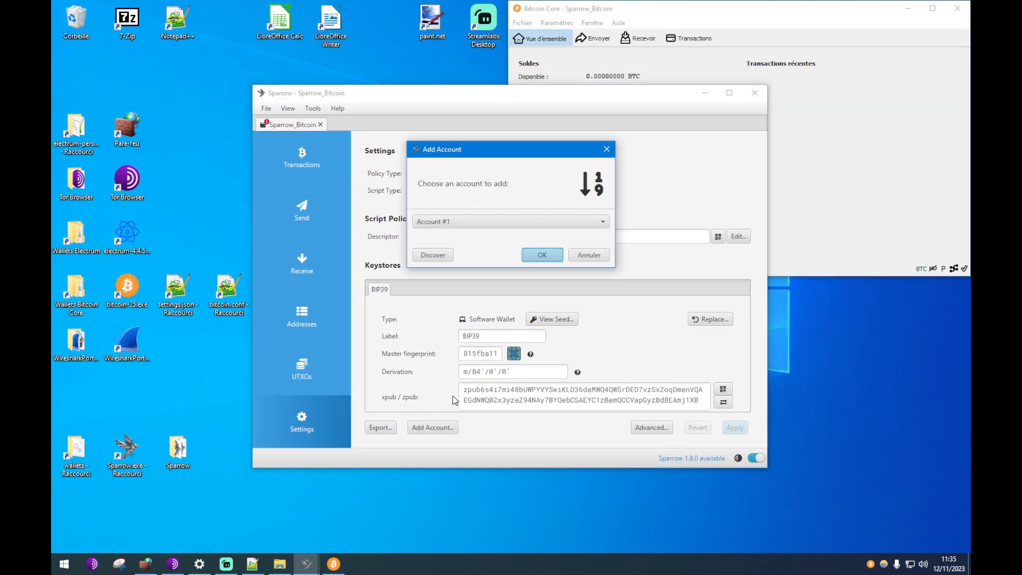
click(494, 221)
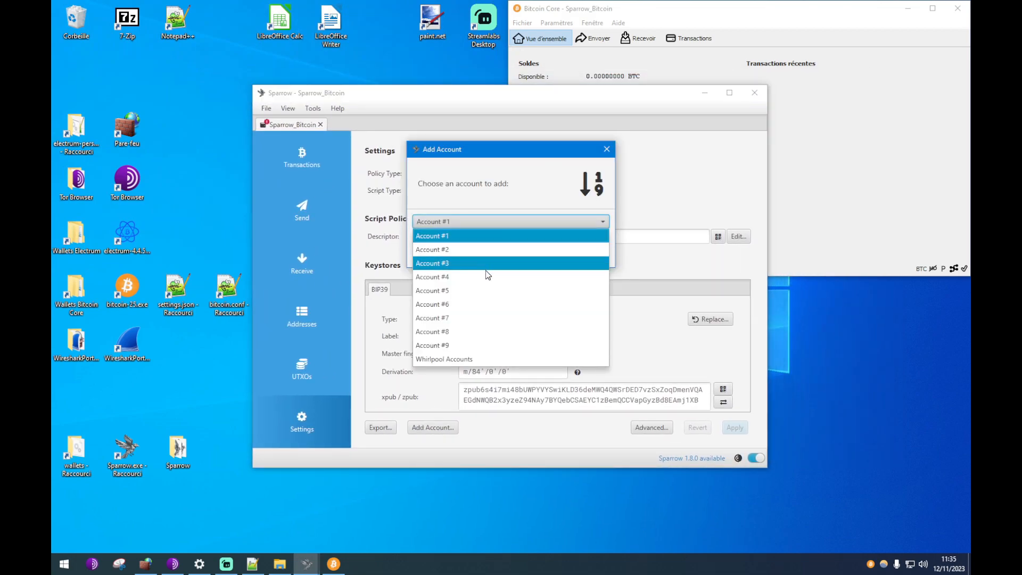
click(477, 360)
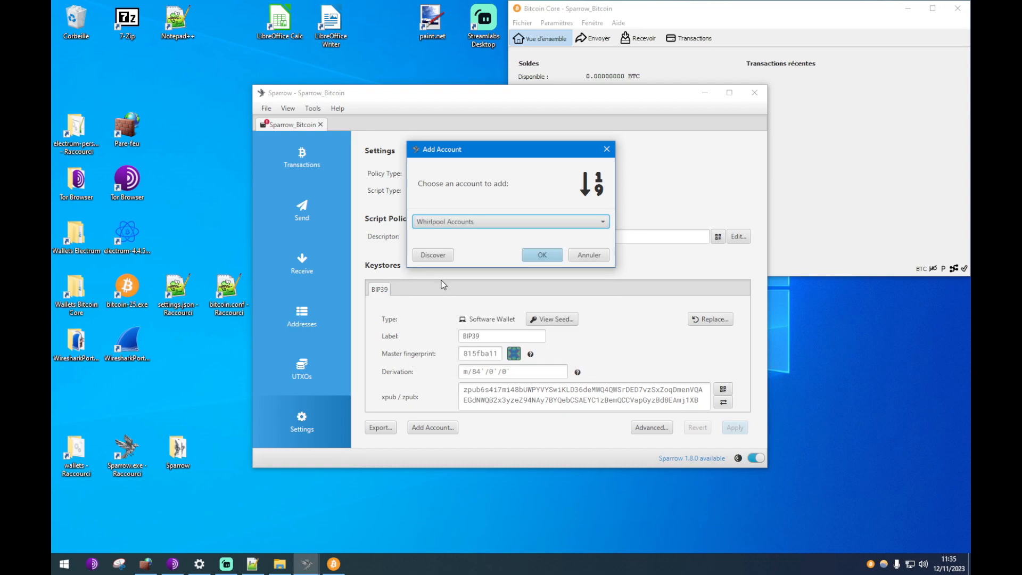
click(541, 255)
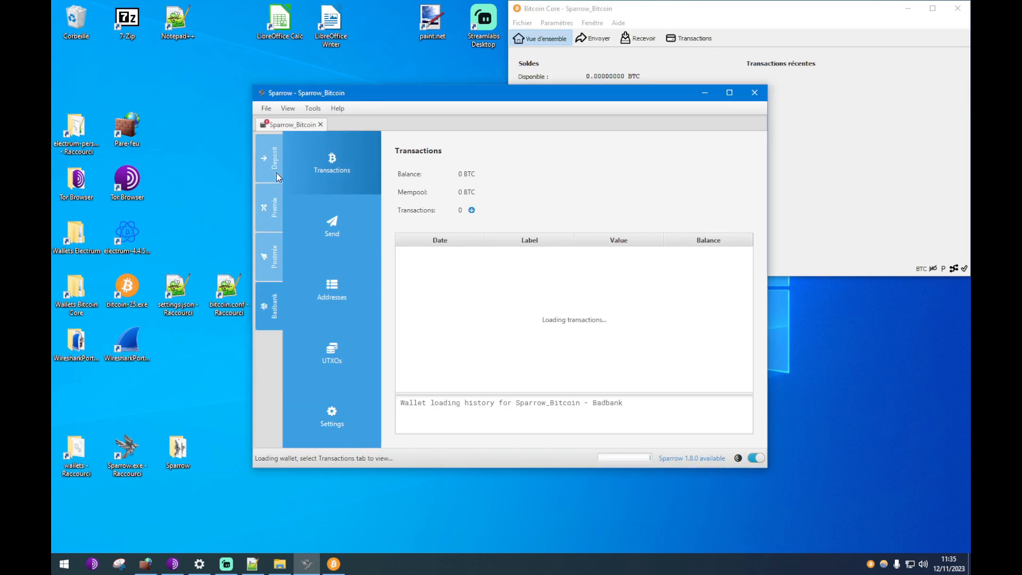
Step: Switch off the server connection and view the Premix and Postmix account keys as zpub
click(276, 172)
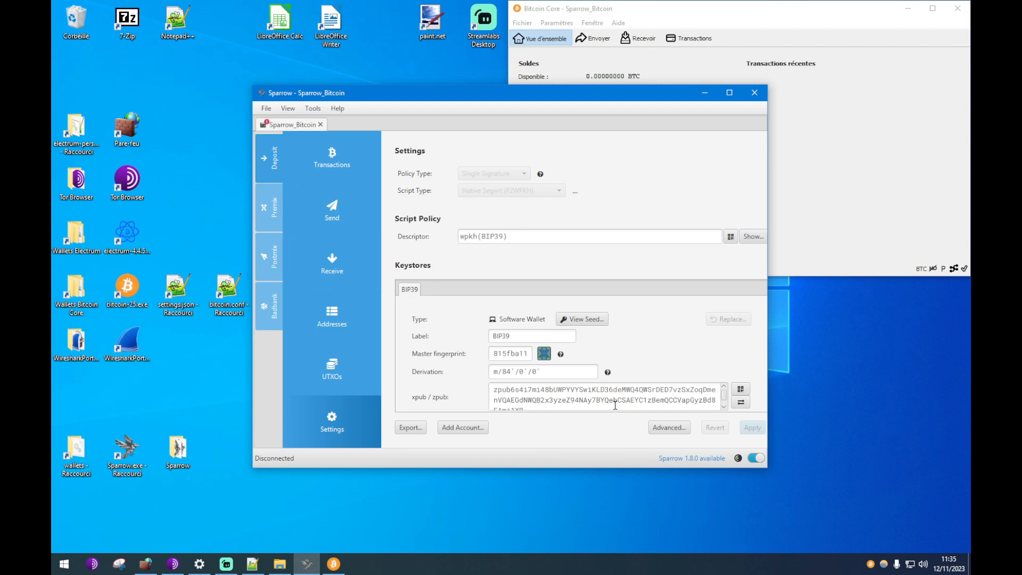
click(756, 457)
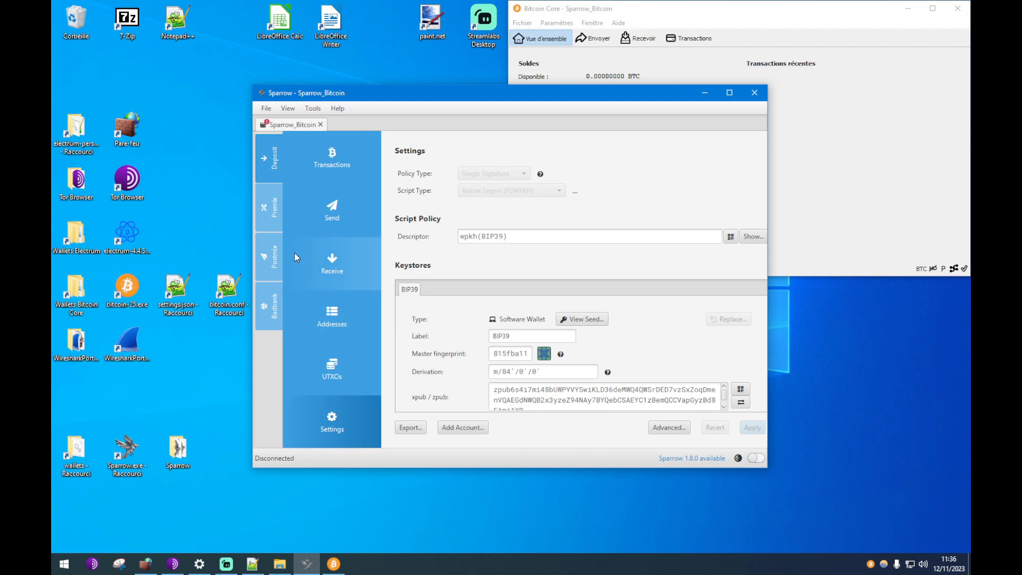
click(272, 211)
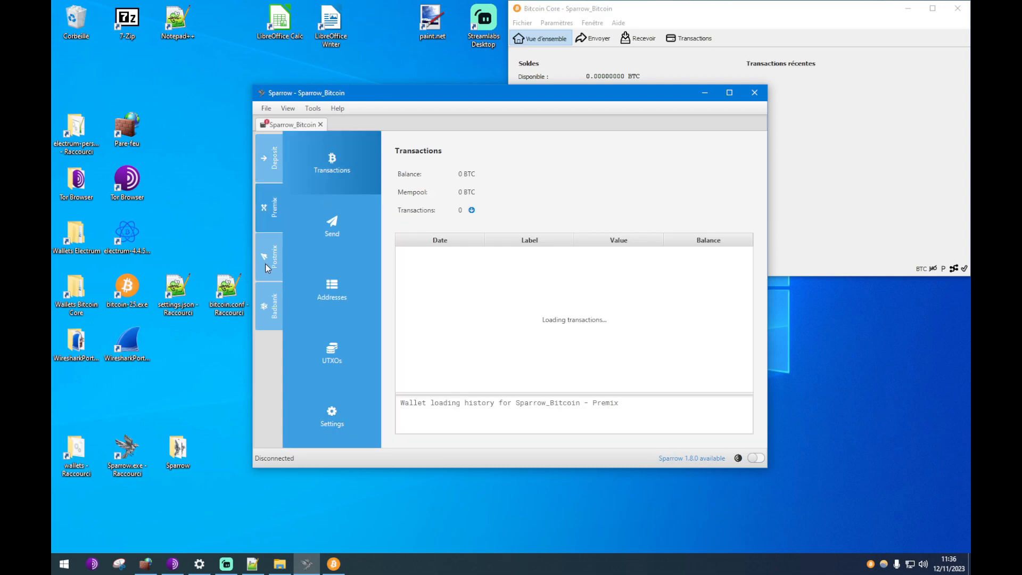
click(346, 436)
click(722, 401)
click(261, 249)
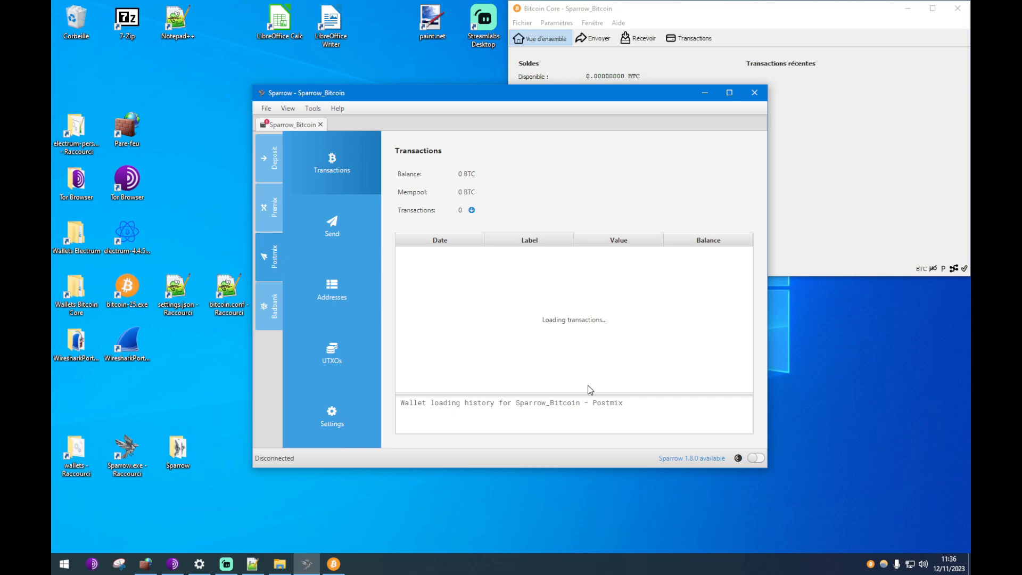
click(335, 417)
click(723, 402)
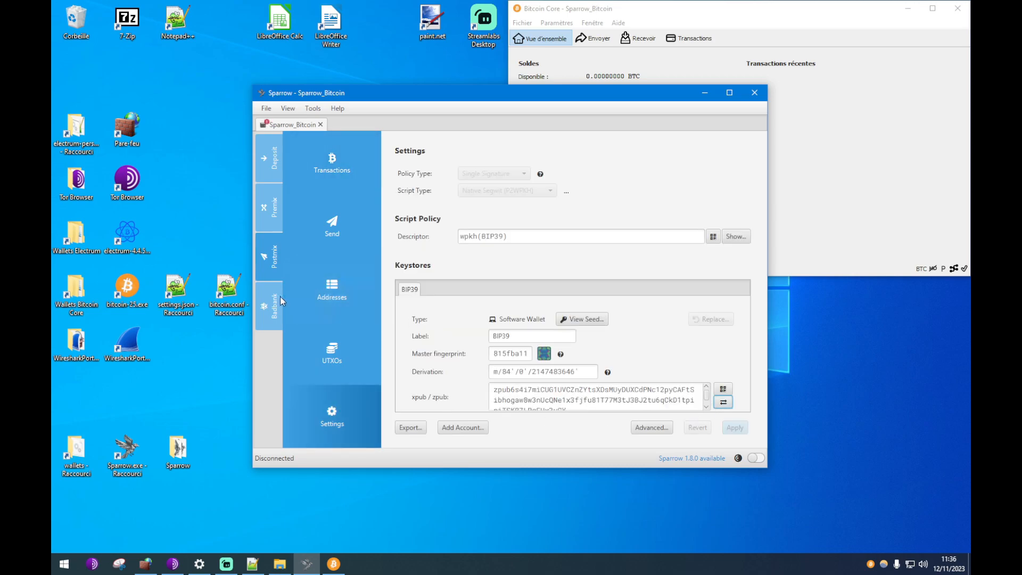
Step: Show the Badbank account's key as a zpub and view its unspent outputs
click(269, 306)
click(332, 418)
click(722, 402)
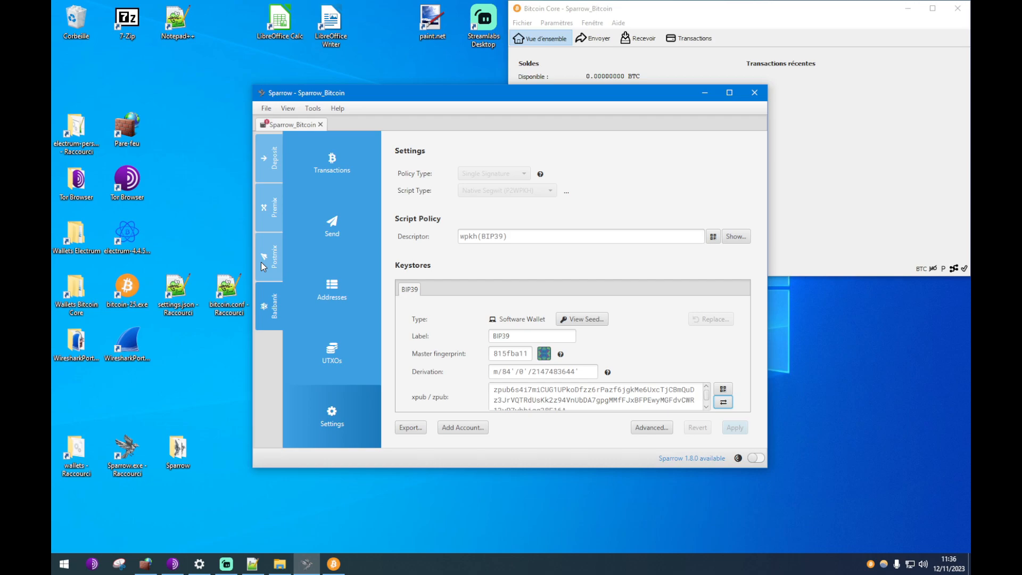
click(353, 375)
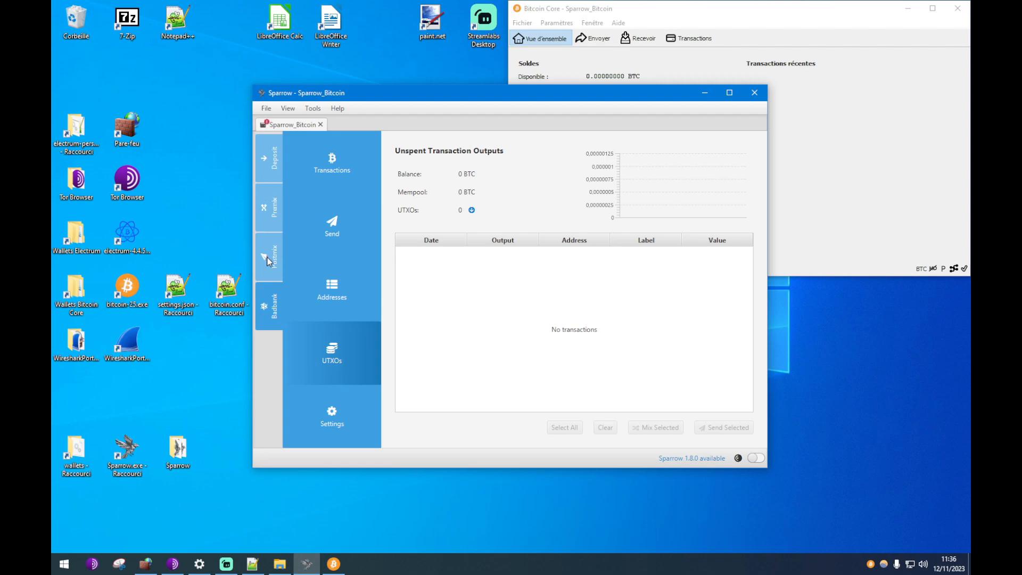
Step: Check the Deposit, Premix and Postmix accounts' unspent outputs, ending on Postmix with 0 BTC
click(273, 161)
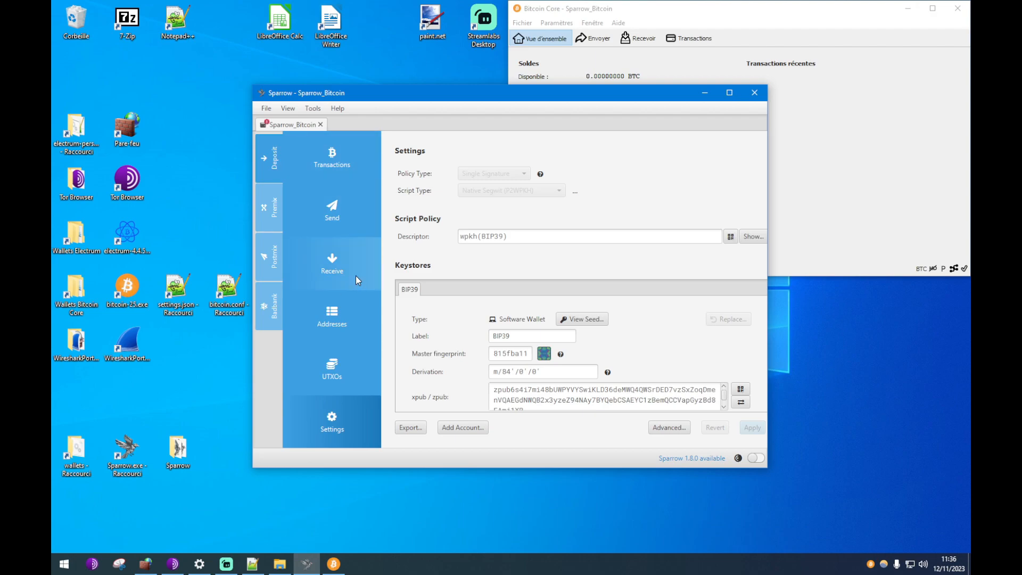
click(325, 351)
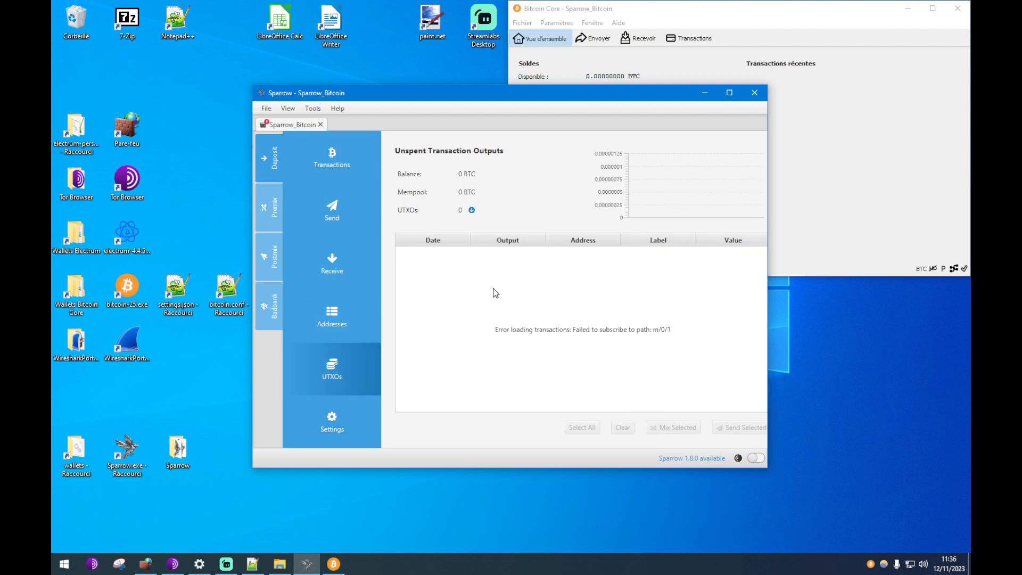
click(272, 218)
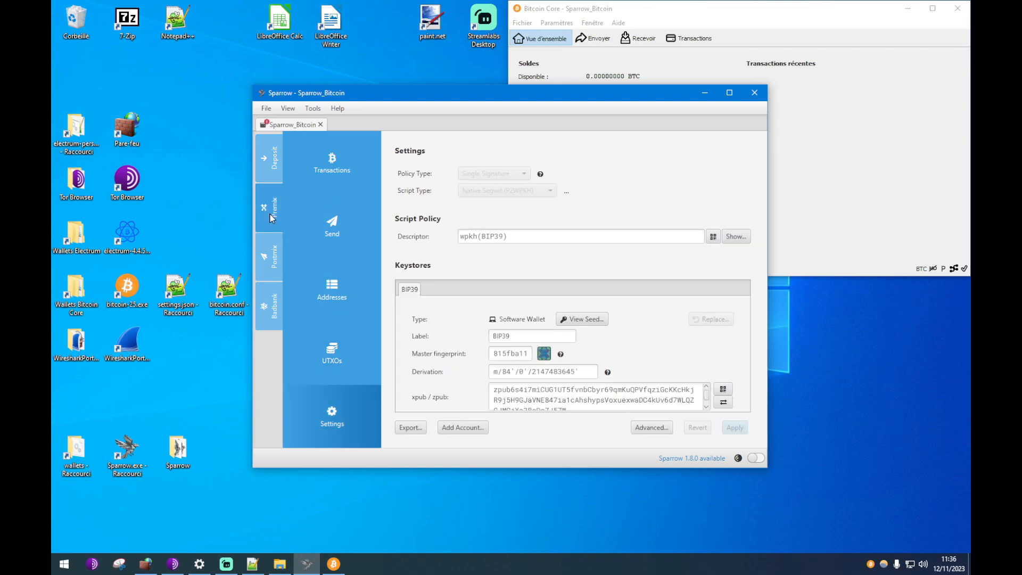
click(369, 350)
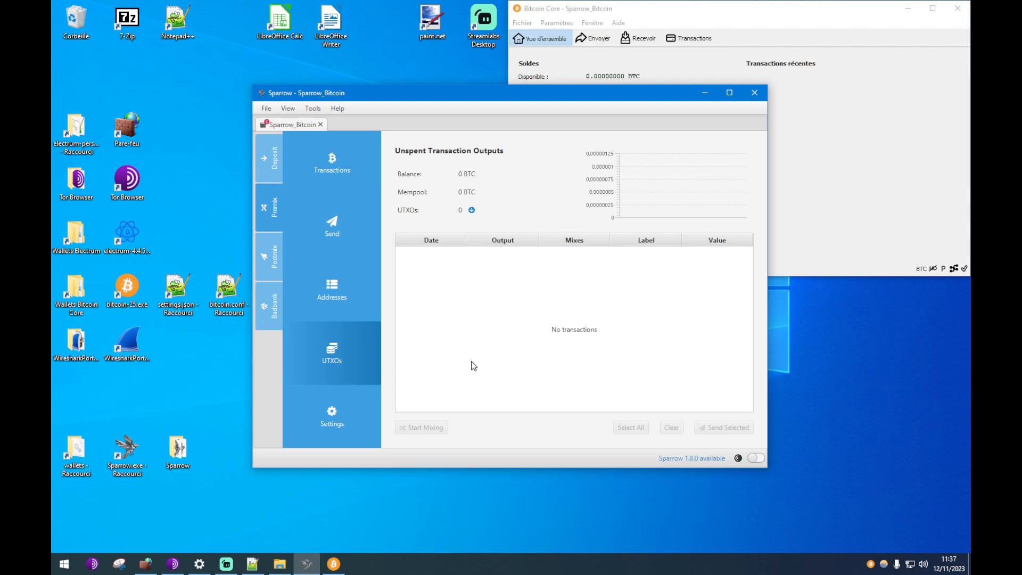
click(276, 259)
click(333, 296)
click(372, 348)
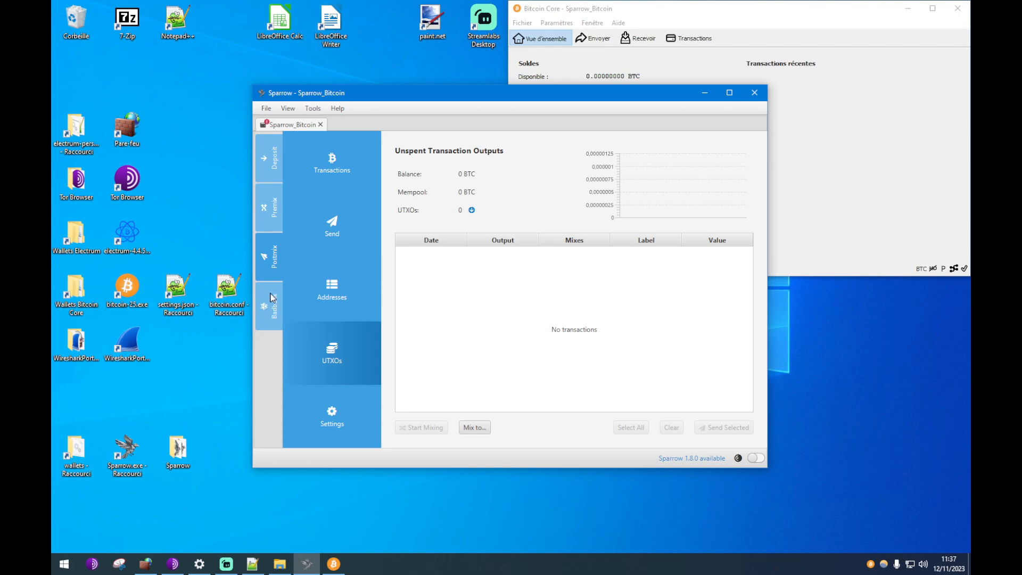
Step: Confirm the Premix, Postmix and Badbank UTXO lists are empty, then open the account Settings
click(273, 203)
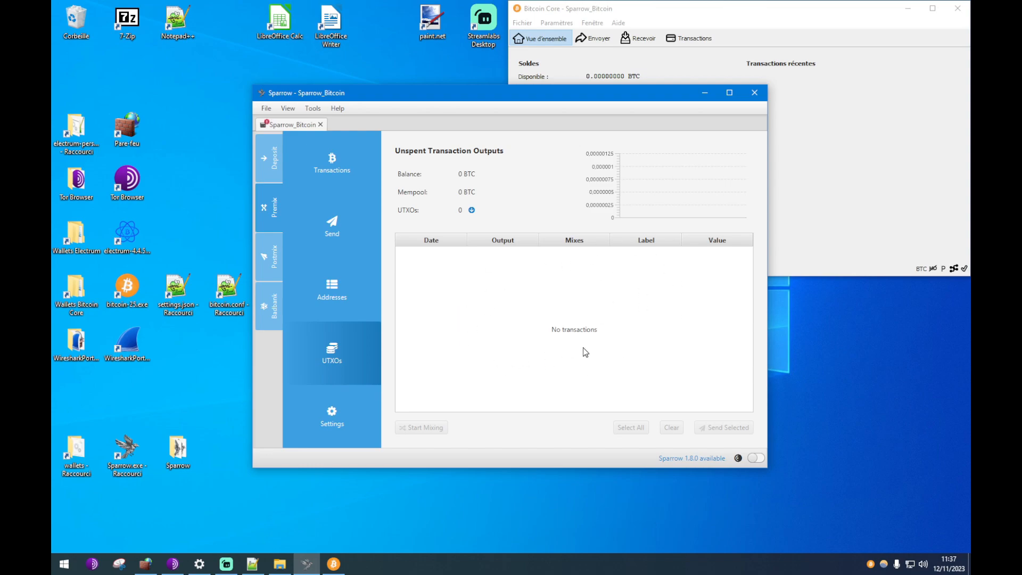
click(269, 257)
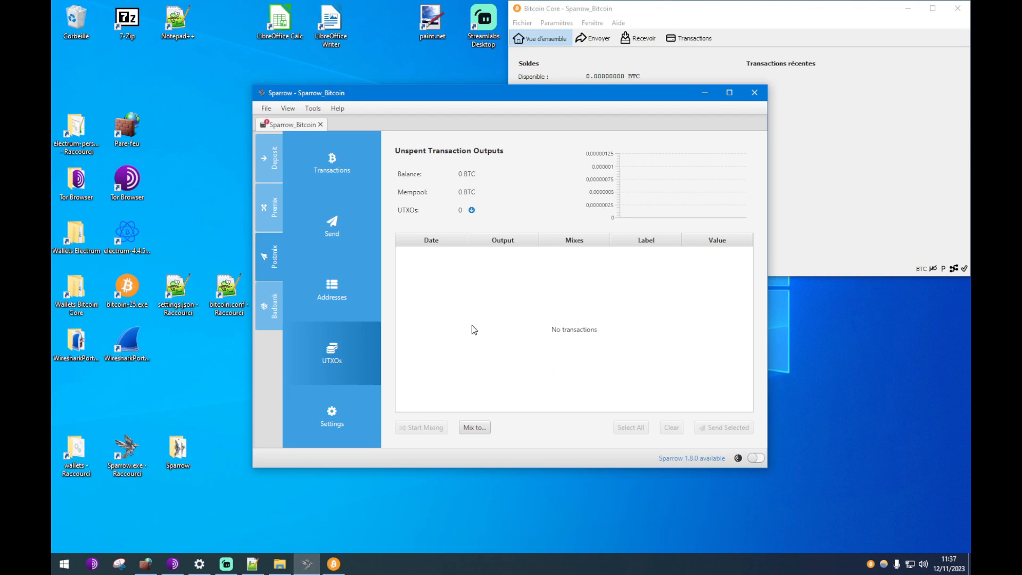
click(270, 307)
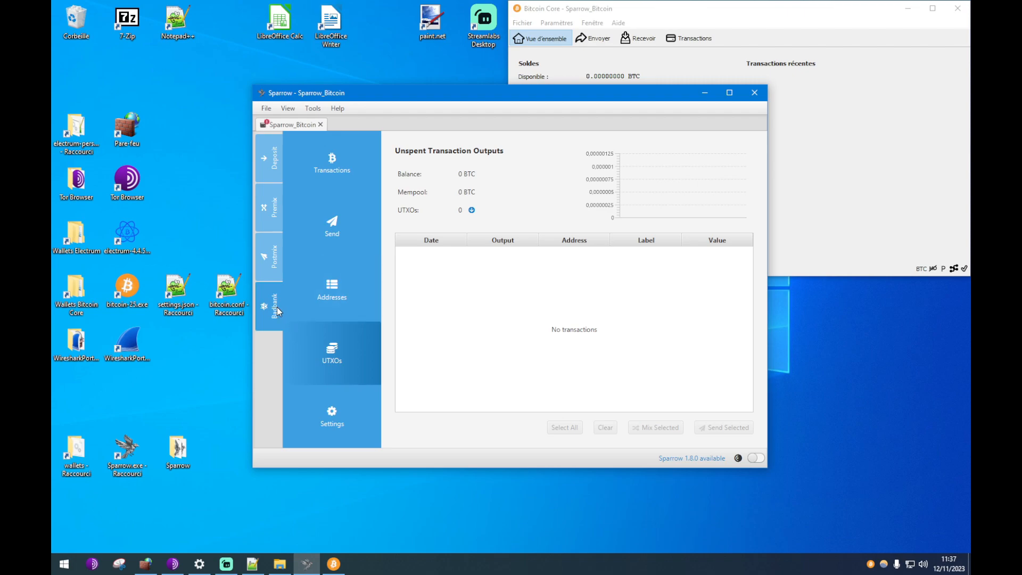
click(275, 272)
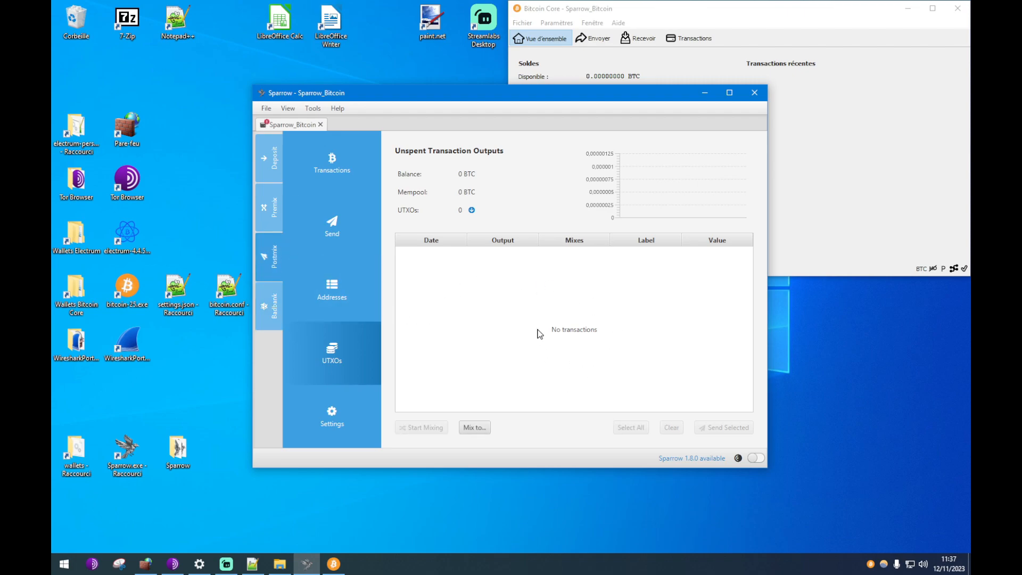
click(265, 301)
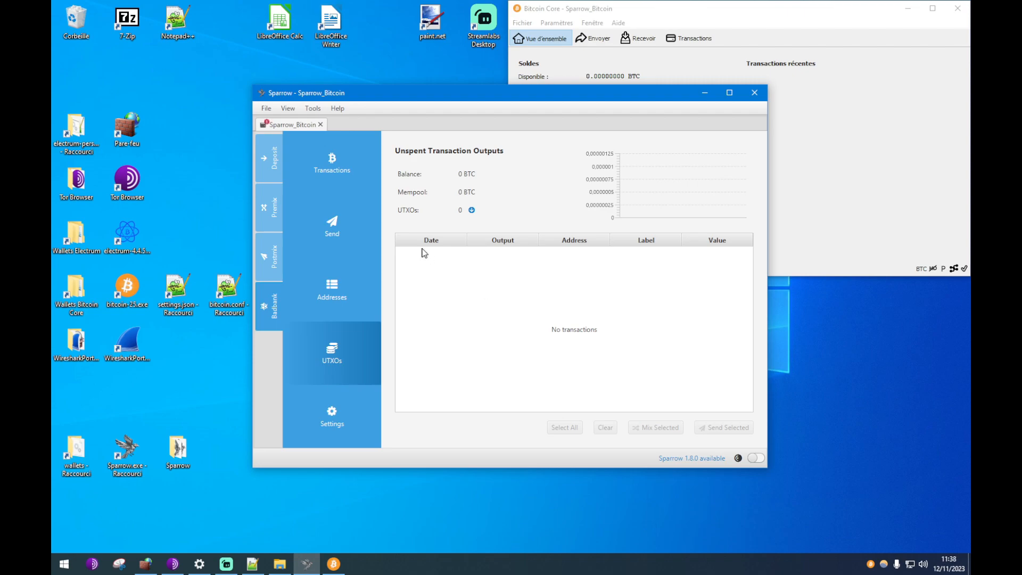
click(343, 426)
Step: View the Settings of the Premix, Postmix and Badbank accounts to see each zpub
click(355, 433)
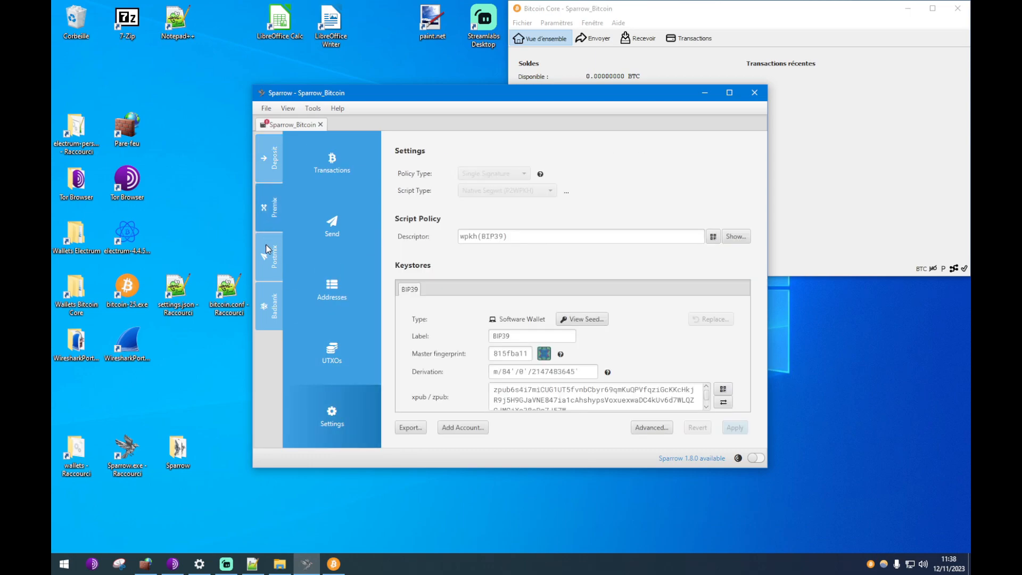
click(267, 251)
click(347, 423)
click(272, 298)
click(372, 414)
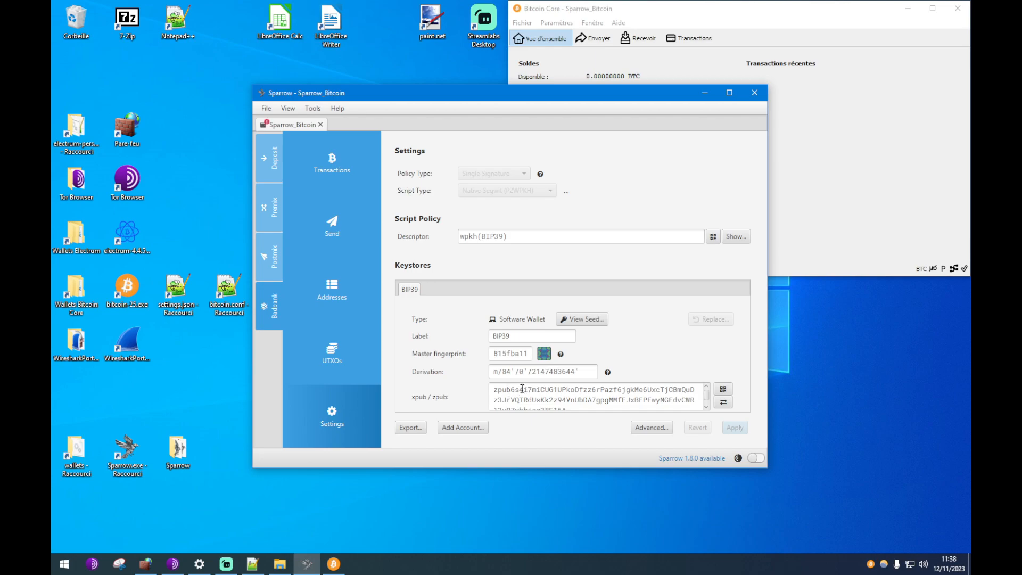
click(269, 256)
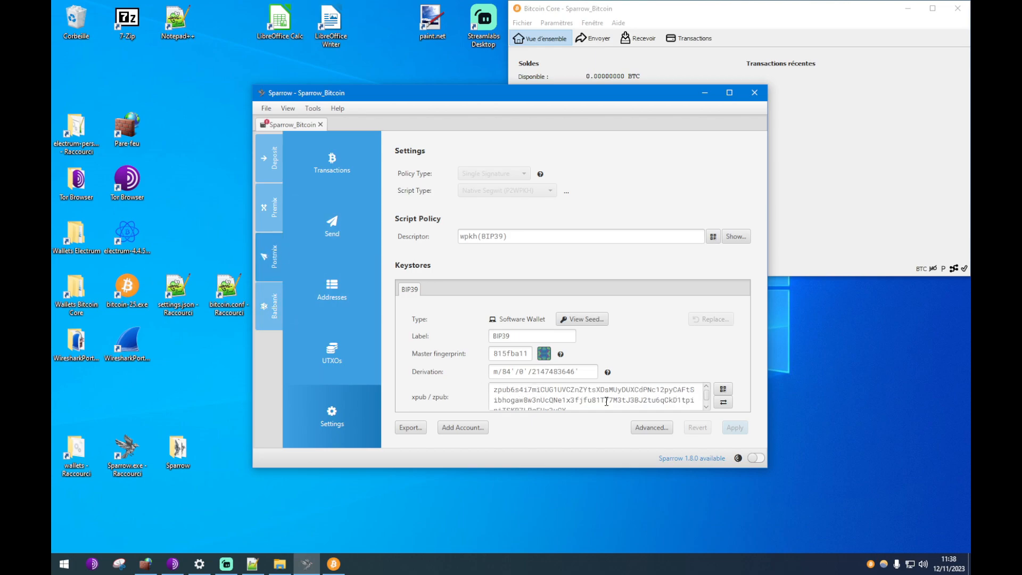
click(270, 212)
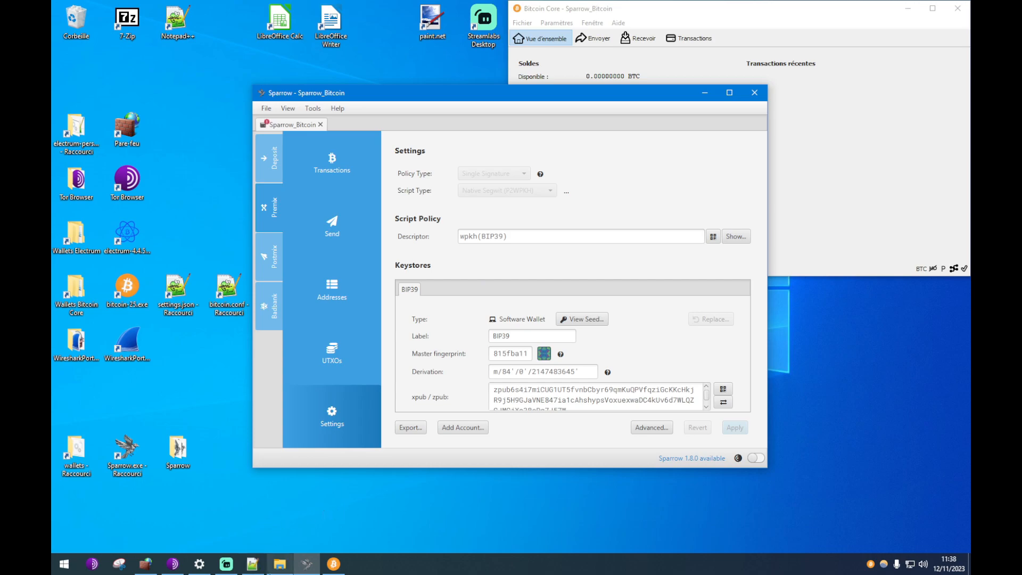
Step: Add a Sparrow2 line below Sparrow1 in config.ini holding the copied account zpub
click(253, 563)
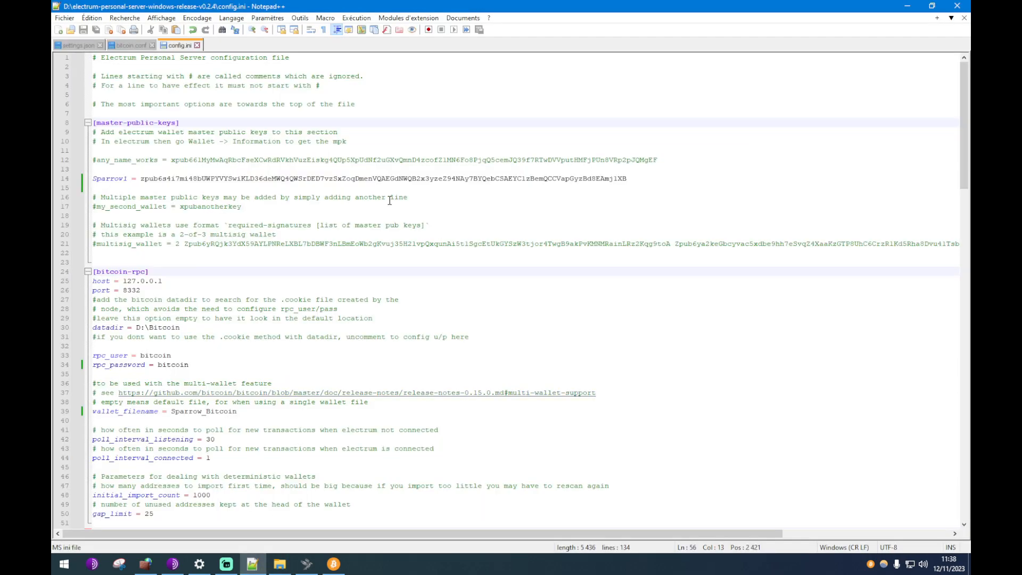
click(677, 179)
key(Return)
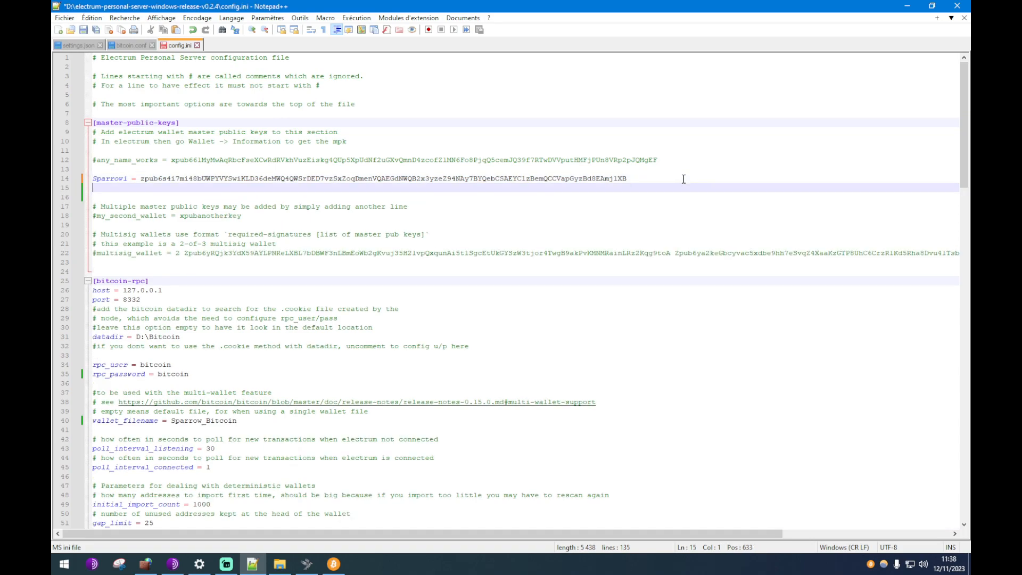
text(Sparrow)
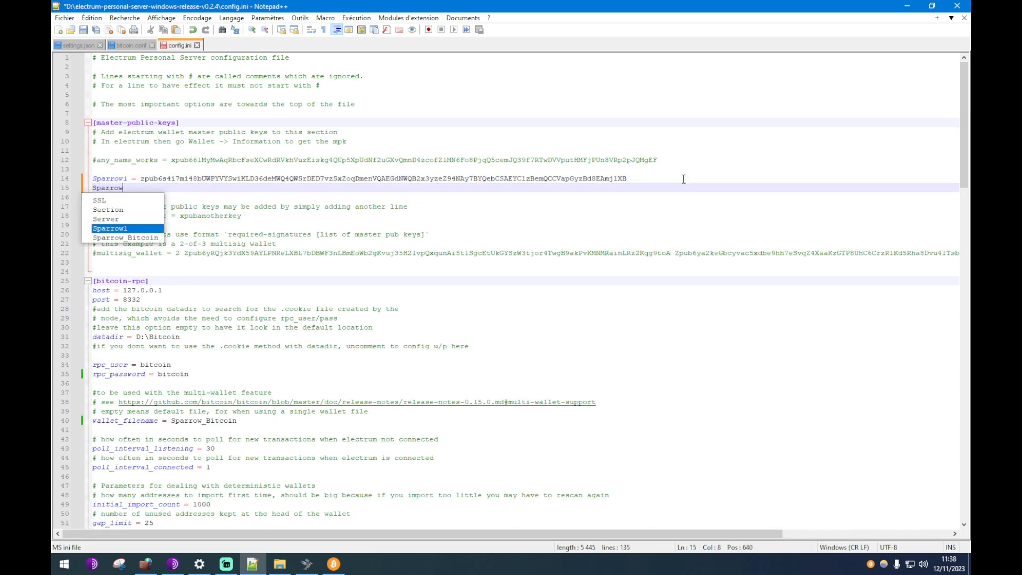
text(2 =)
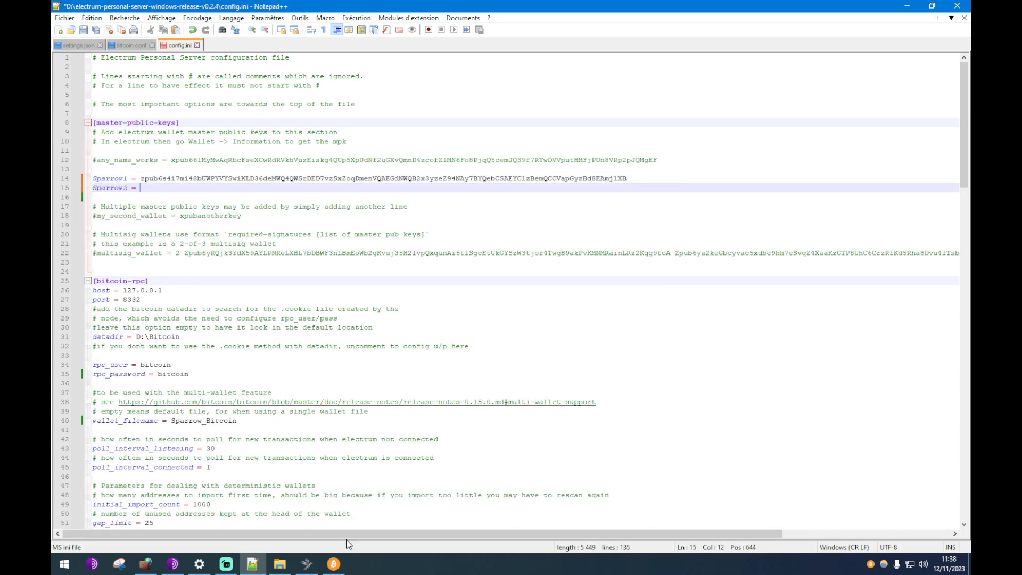
click(306, 564)
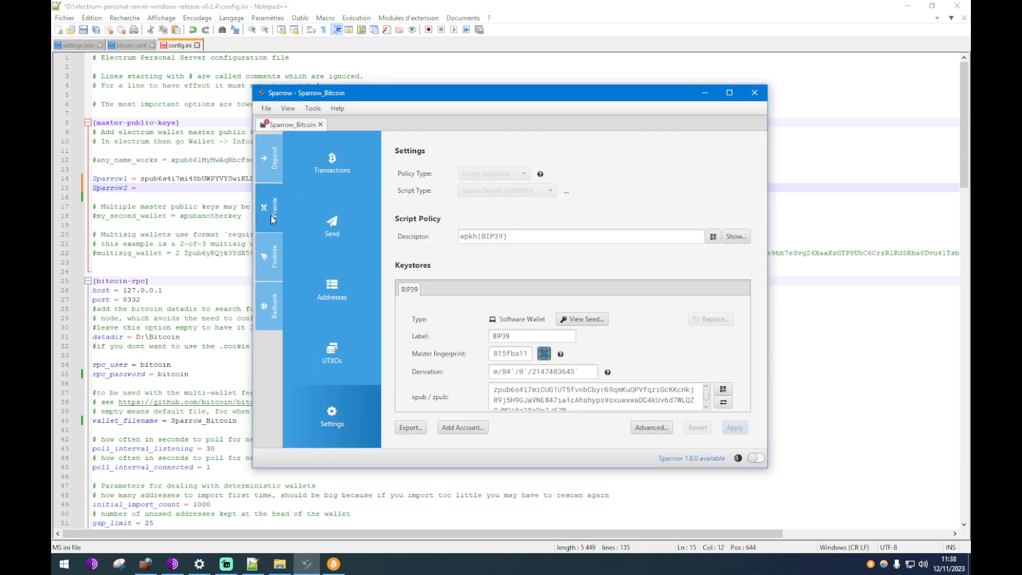
right_click(566, 393)
click(583, 411)
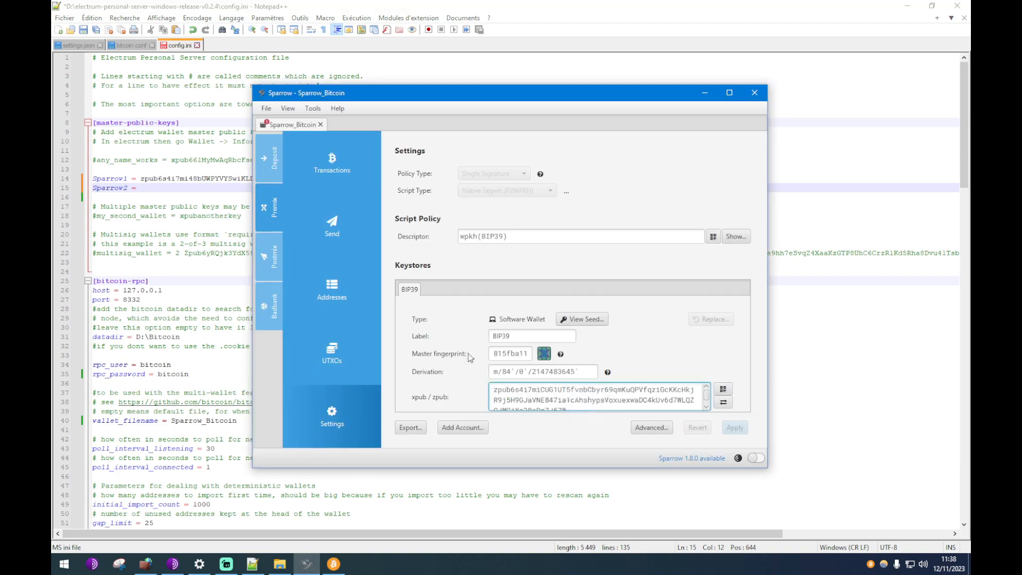
click(183, 188)
right_click(183, 188)
click(221, 225)
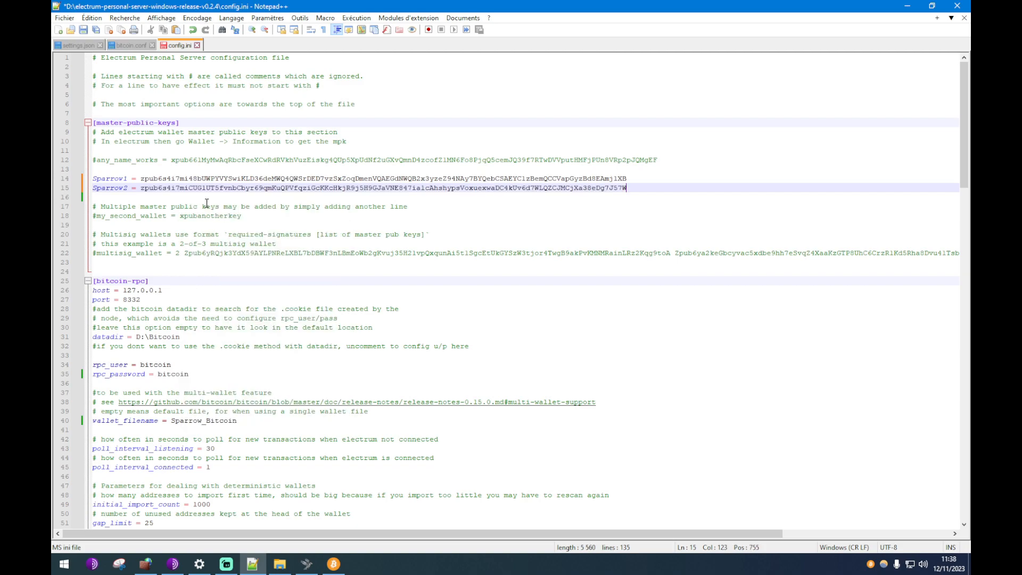
Step: Add a Sparrow3 line in config.ini with the next account's copied zpub
key(Return)
text(S)
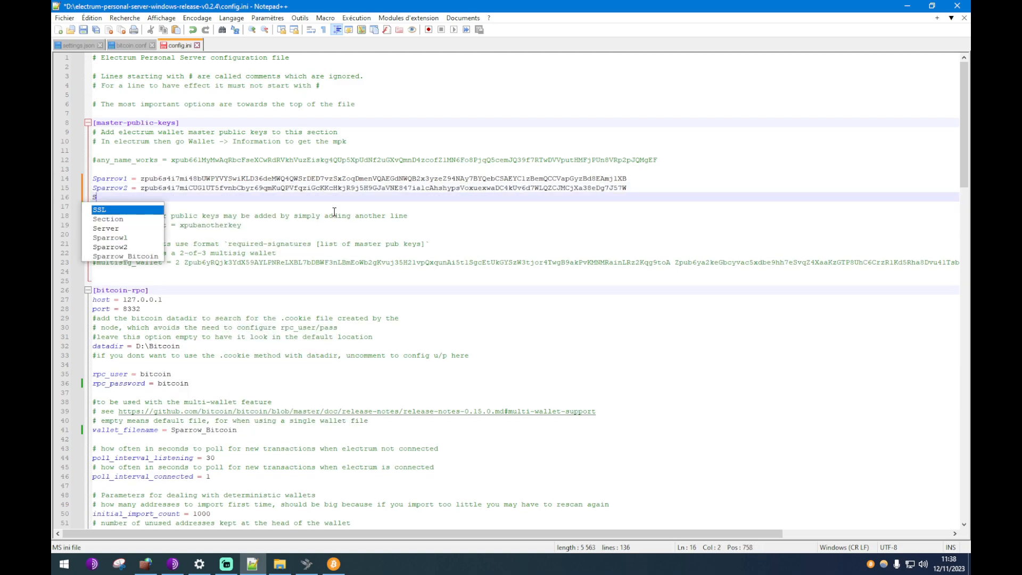
text(parrow3 =)
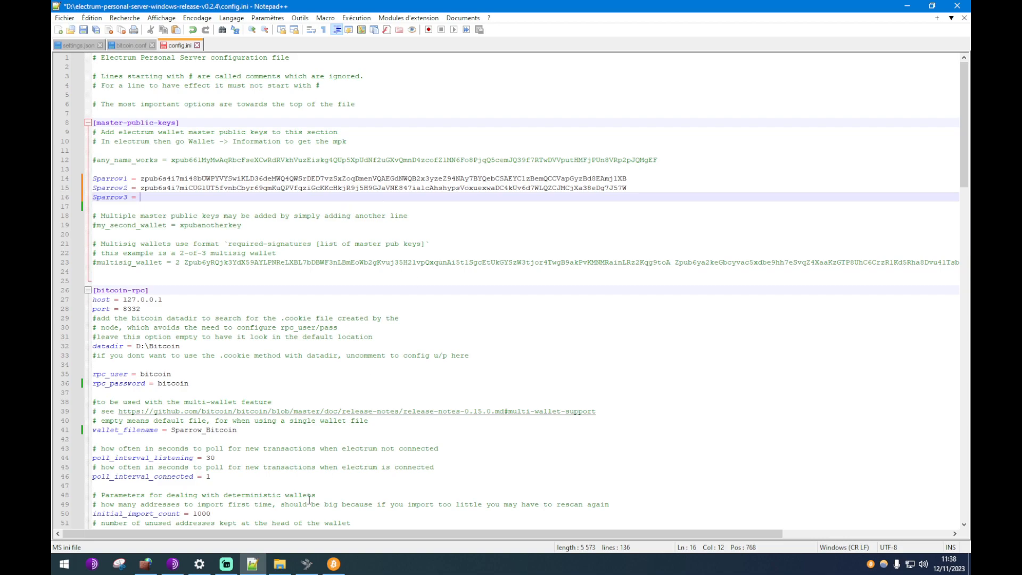
click(307, 563)
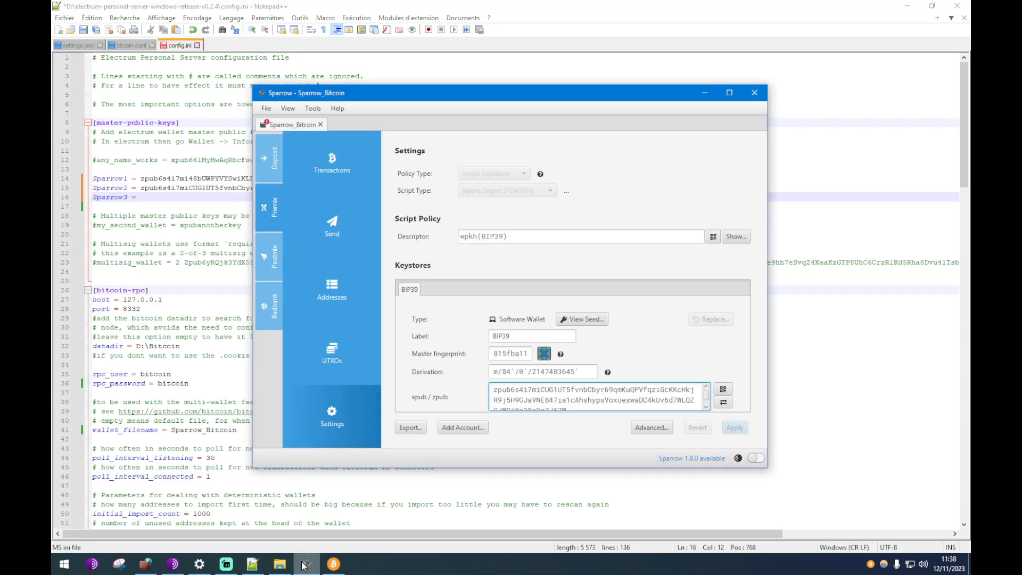
right_click(520, 396)
click(537, 418)
click(135, 193)
Step: Add a 'Sparrow4 =' line with the Badbank zpub and save config.ini
text(Sparr)
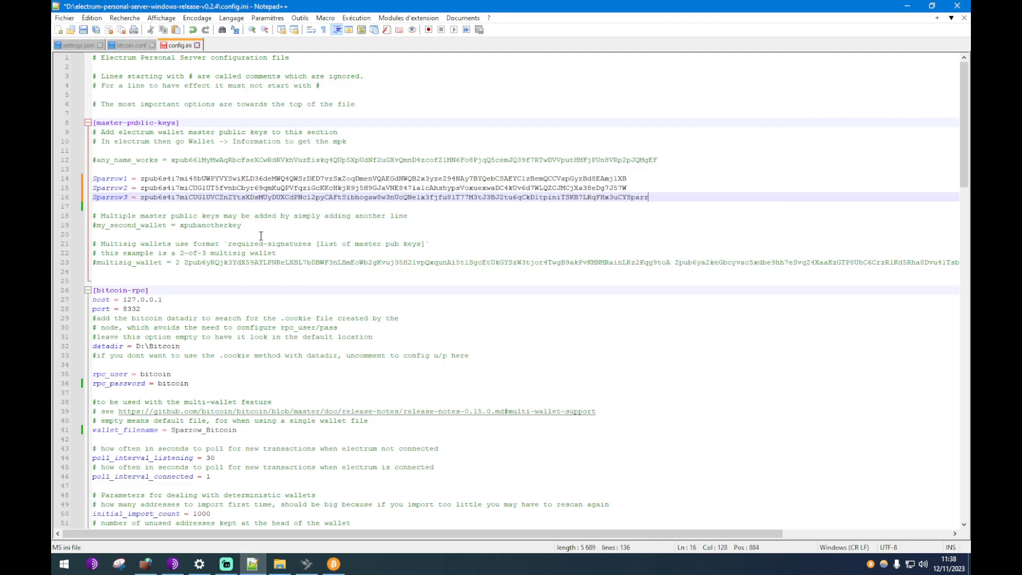
key(BackSpace)
key(BackSpace)
key(BackSpace)
key(BackSpace)
key(Return)
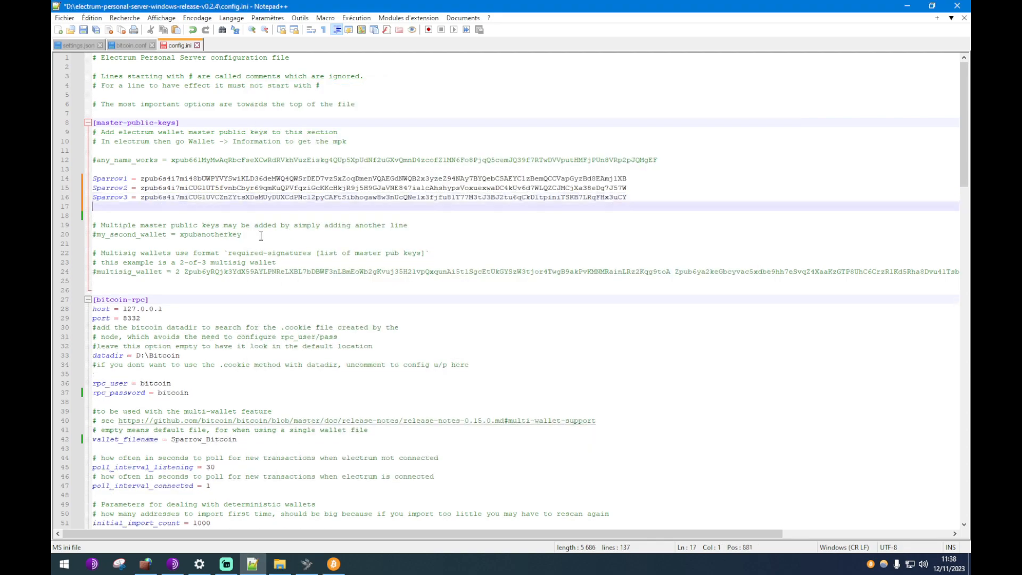
text(Sparrow4 =)
click(307, 564)
right_click(590, 391)
click(607, 411)
click(253, 564)
right_click(177, 209)
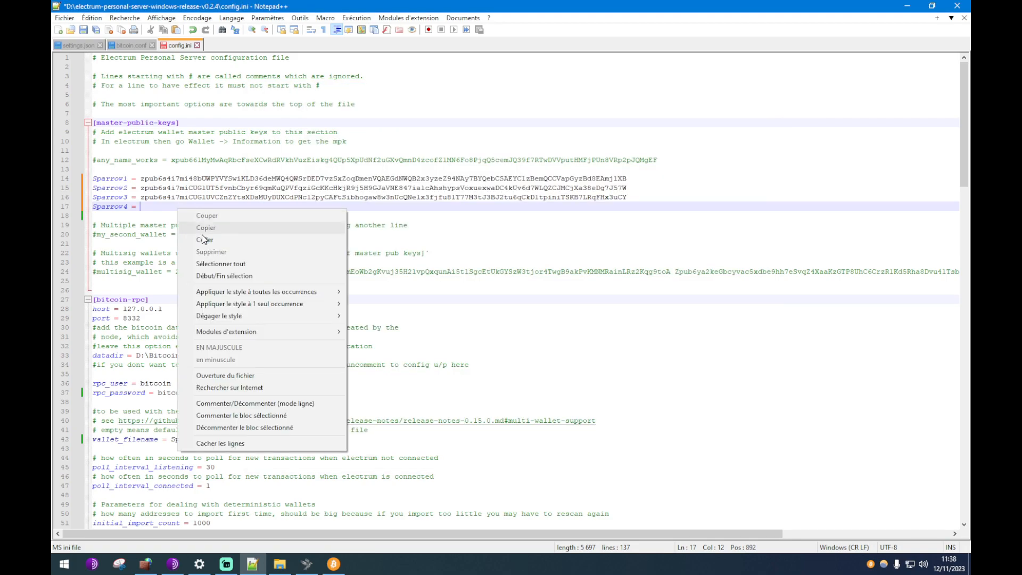
click(200, 233)
click(84, 30)
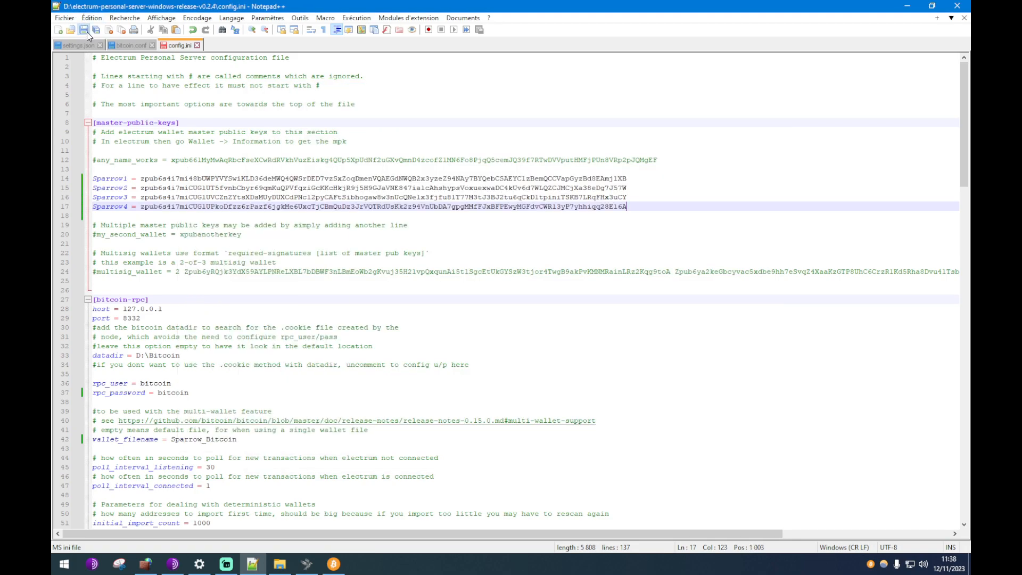
click(306, 564)
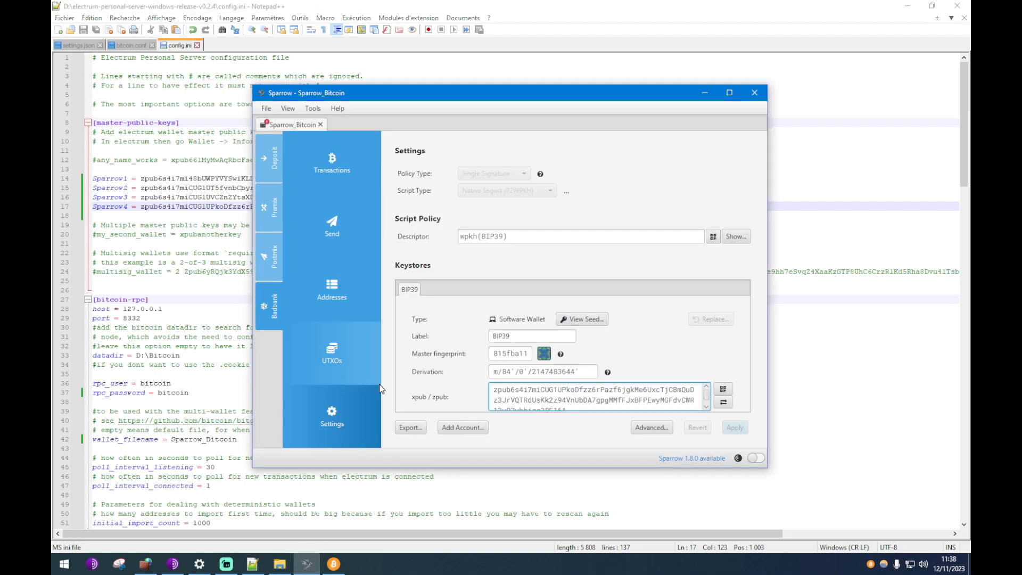
Step: Minimize Notepad++ and open Sparrow's Preferences on the Server settings
click(211, 168)
click(906, 5)
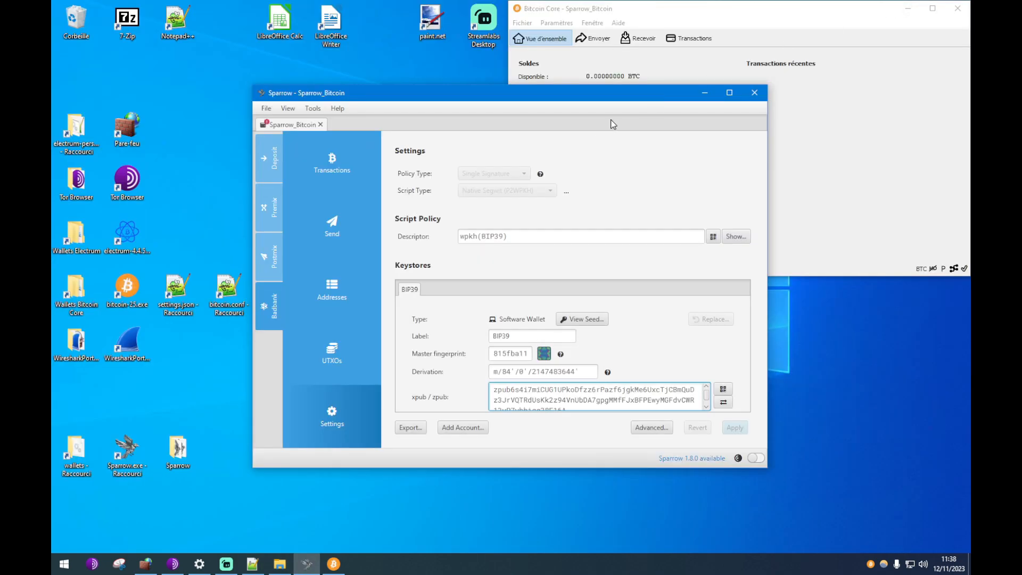
click(268, 108)
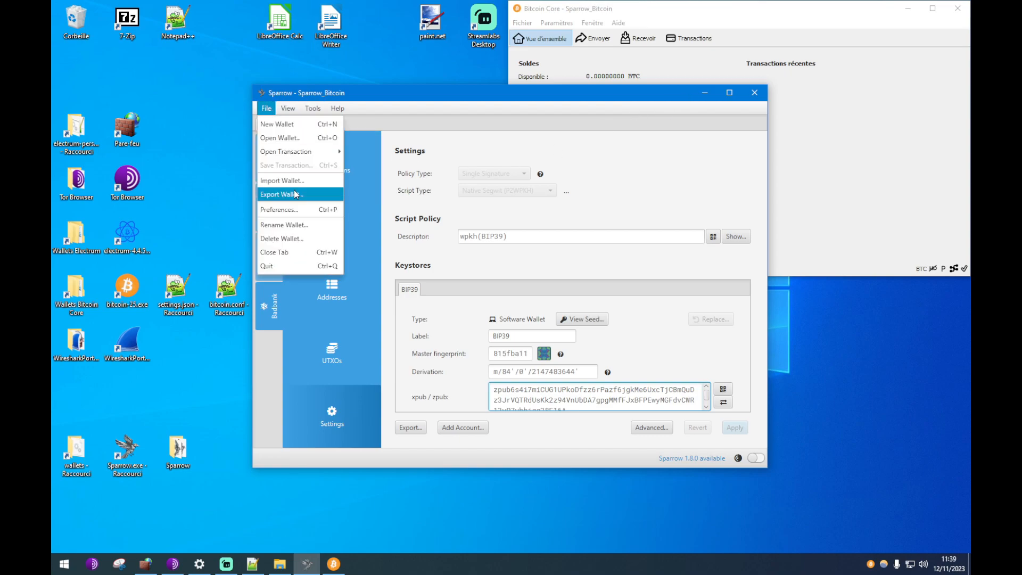
click(293, 192)
click(354, 311)
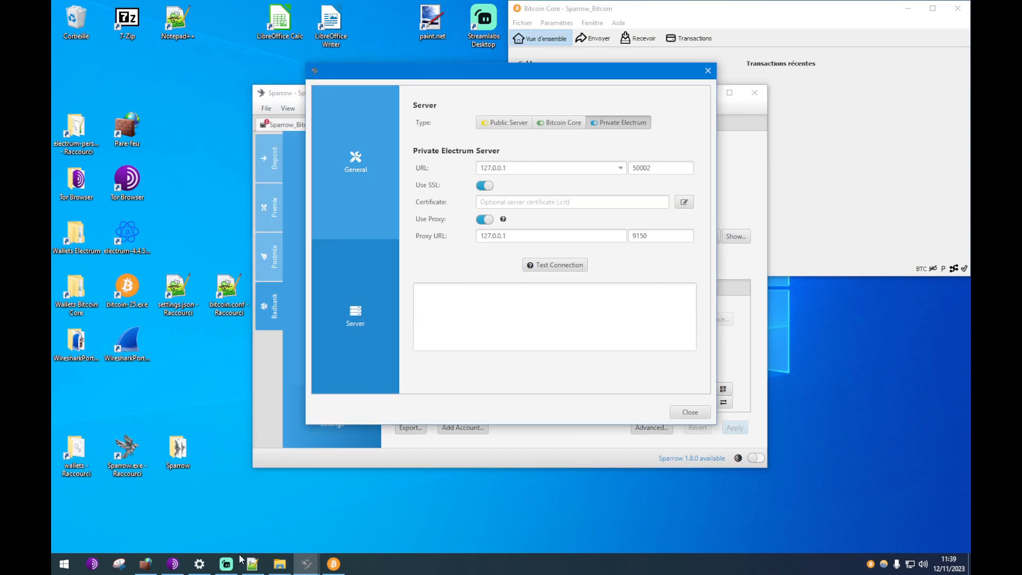
Step: Launch Electrum Personal Server with config.ini, snap its console top-left, and read the startup log
click(279, 563)
drag(414, 219, 426, 240)
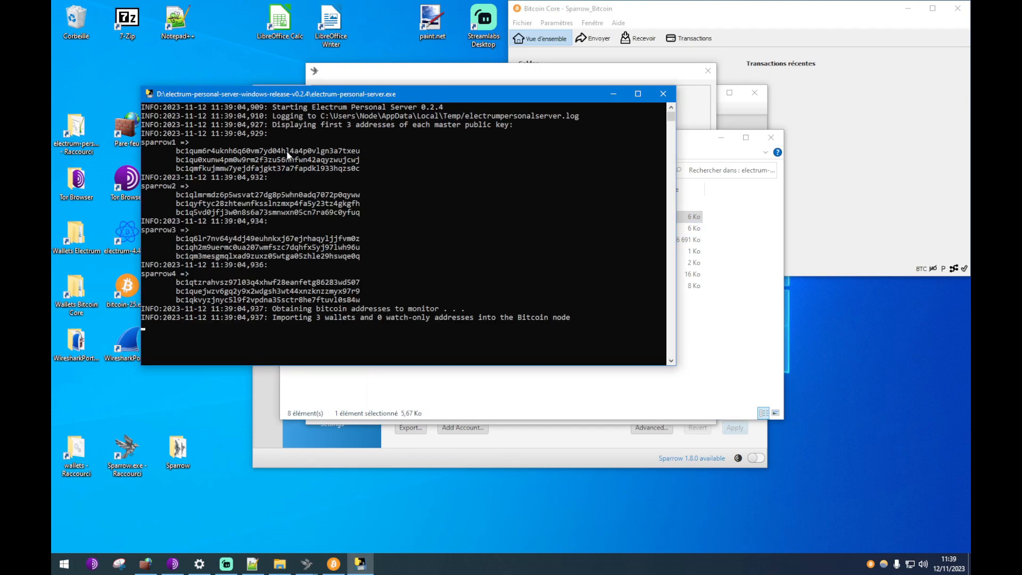
drag(296, 100, 206, 15)
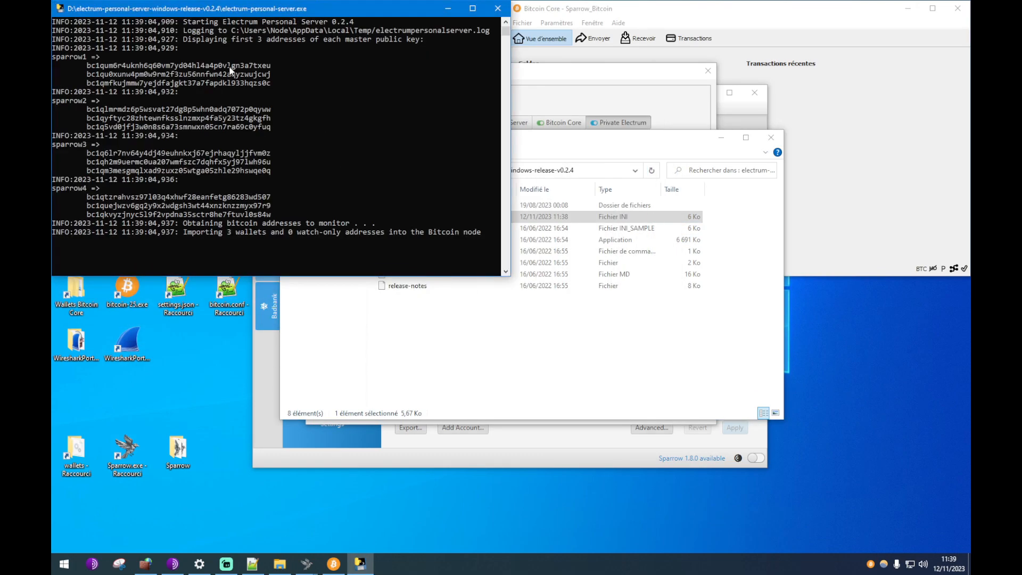
click(467, 320)
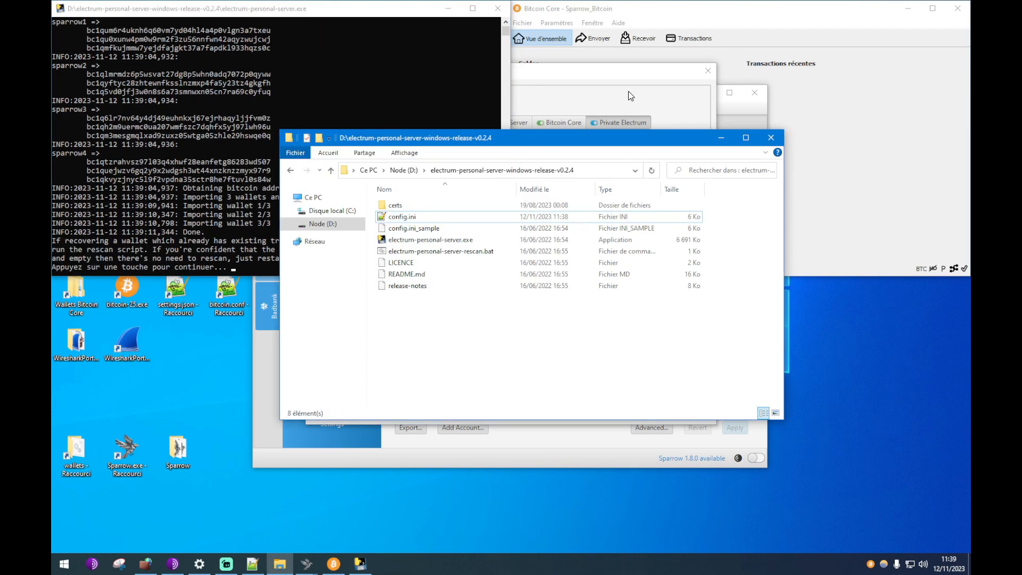
click(255, 120)
key(Return)
drag(421, 214, 427, 237)
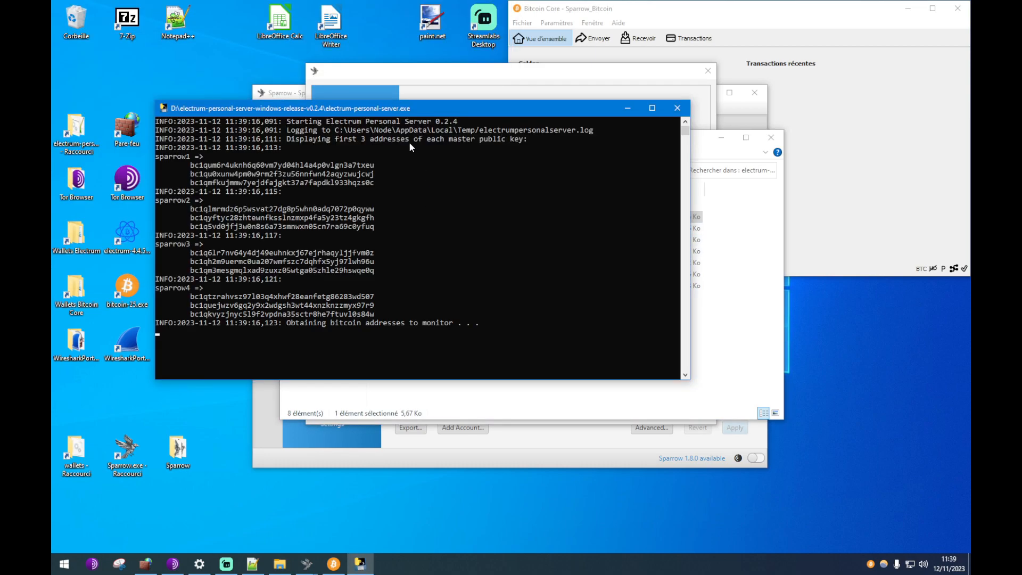
key(super+Left)
key(super+Up)
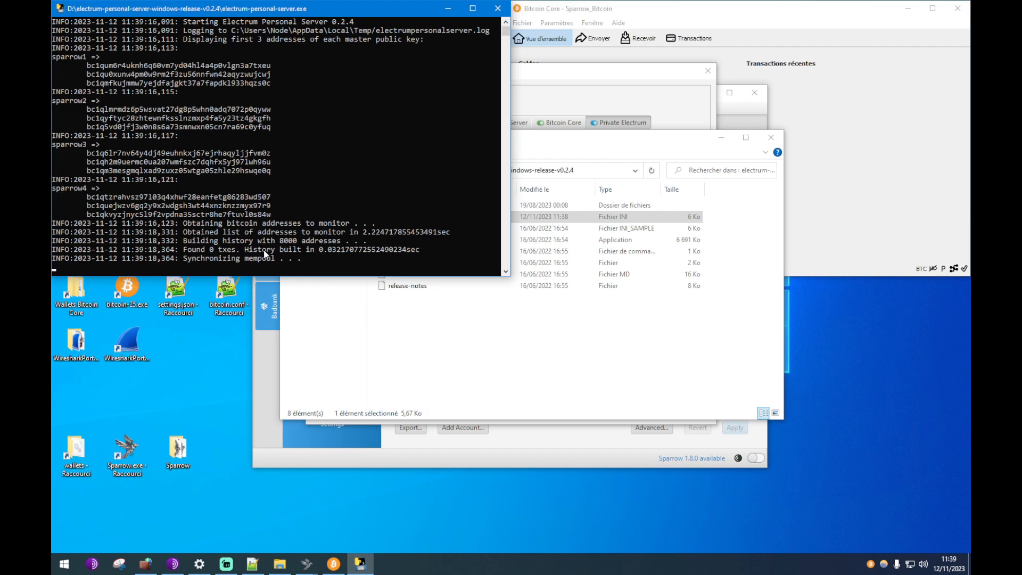
scroll(354, 235, down, 4)
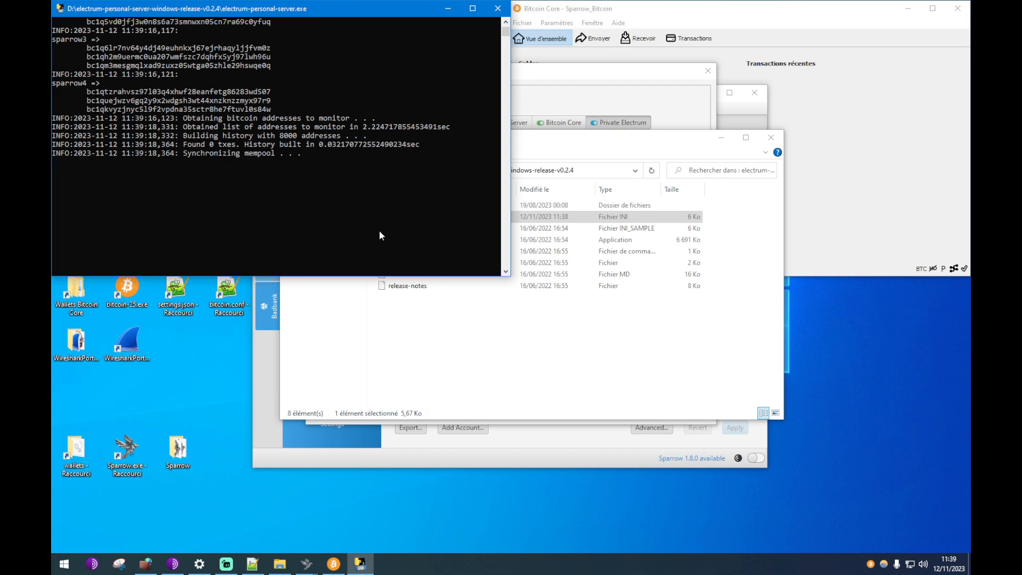
Step: Run Test Connection against the private Electrum server at 127.0.0.1:50002, then close Preferences
click(720, 138)
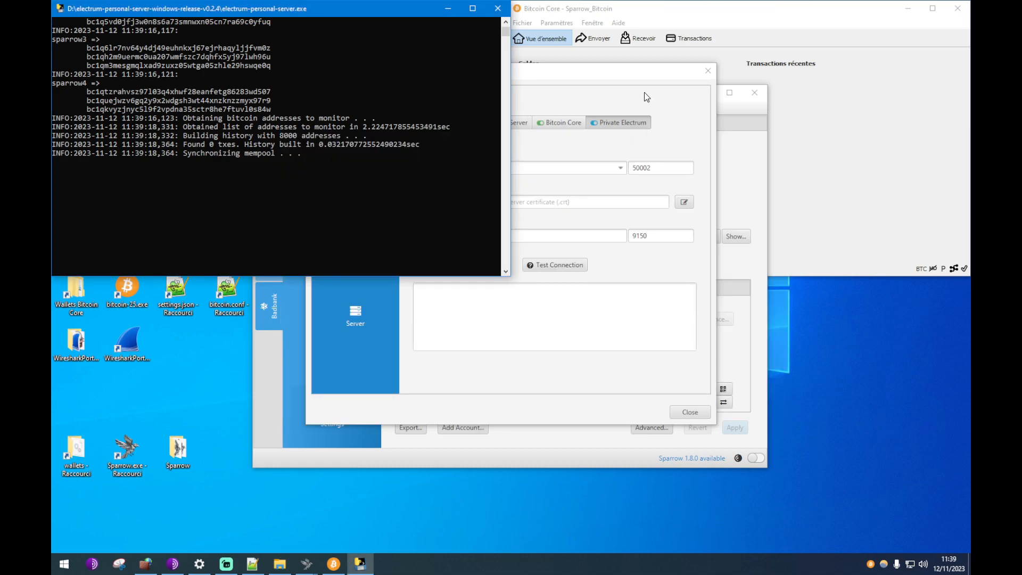
click(636, 69)
drag(637, 69, 730, 119)
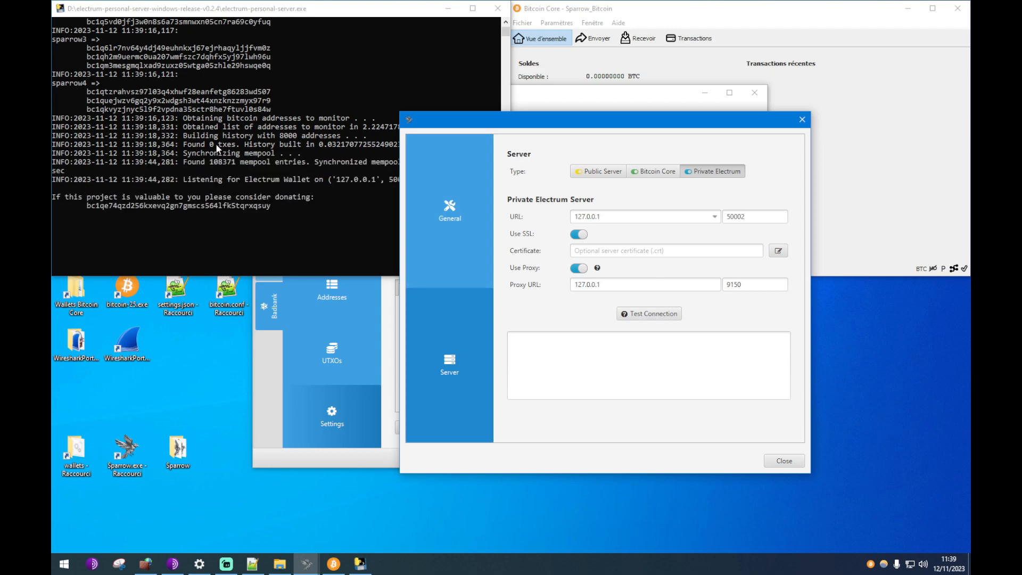
click(653, 316)
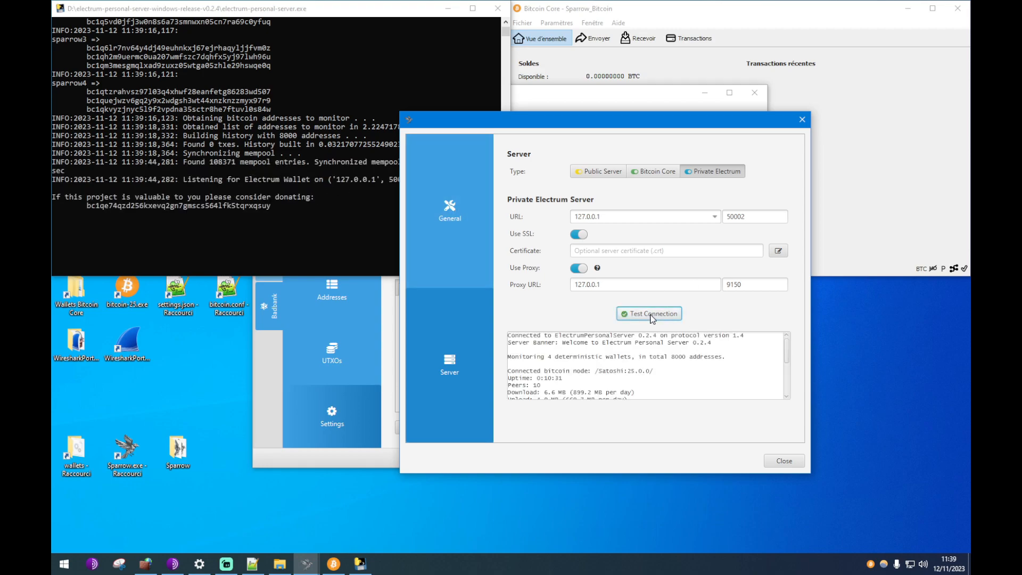
click(784, 461)
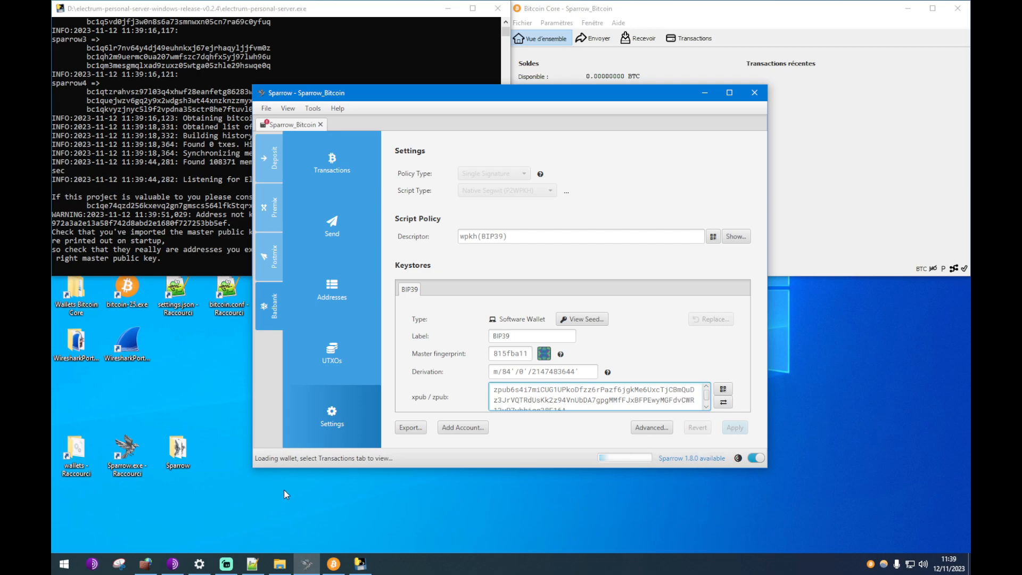
Step: Close the EPS console after reading its warning, check Bitcoin Core and config.ini, then minimize Notepad++
click(96, 260)
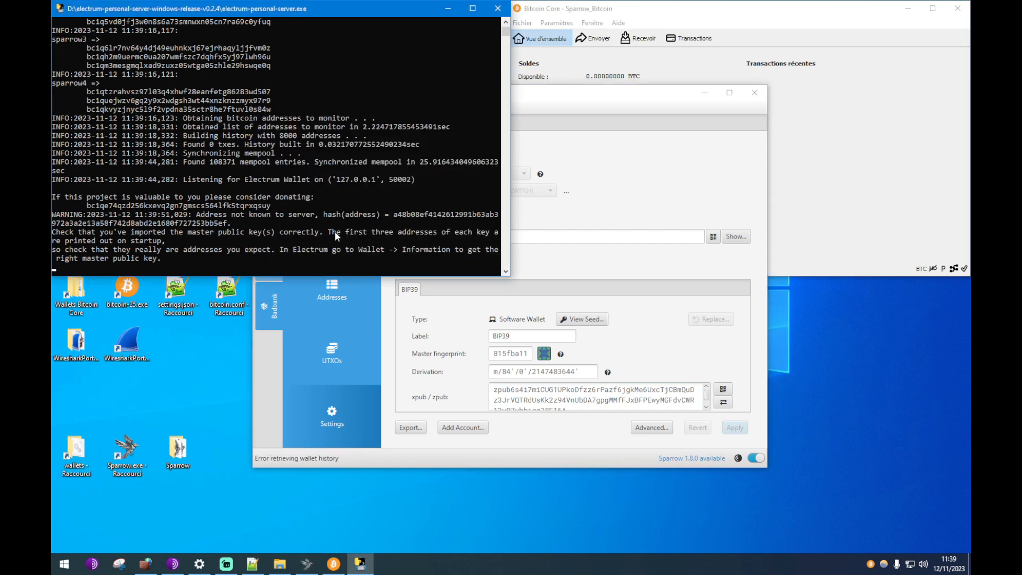
click(494, 12)
click(608, 76)
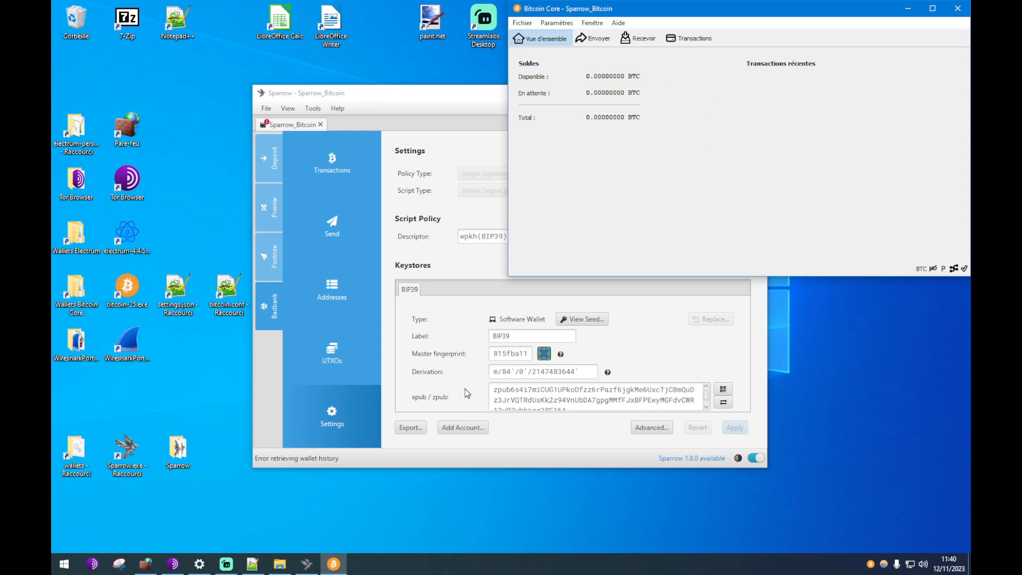
click(253, 563)
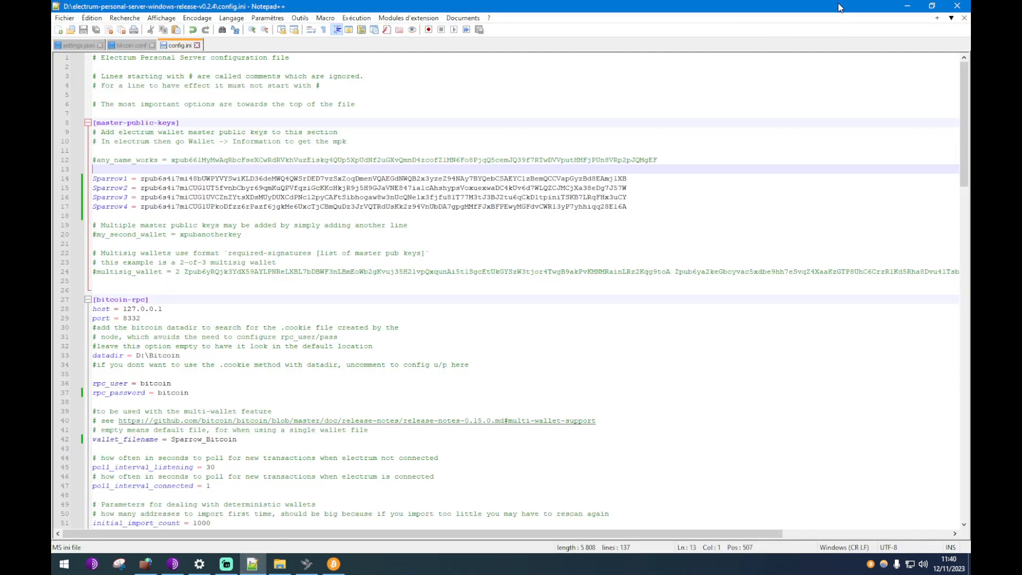
click(906, 6)
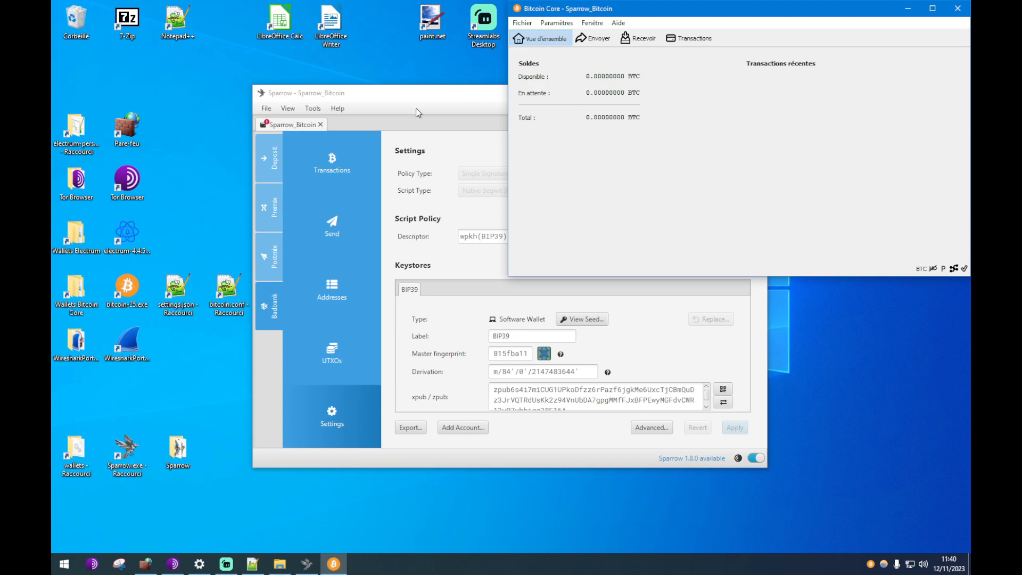
Step: Export the wallet in Electrum Personal Server format as Sparrow_Bitcoin-eps.ini on D:, then open it
click(393, 94)
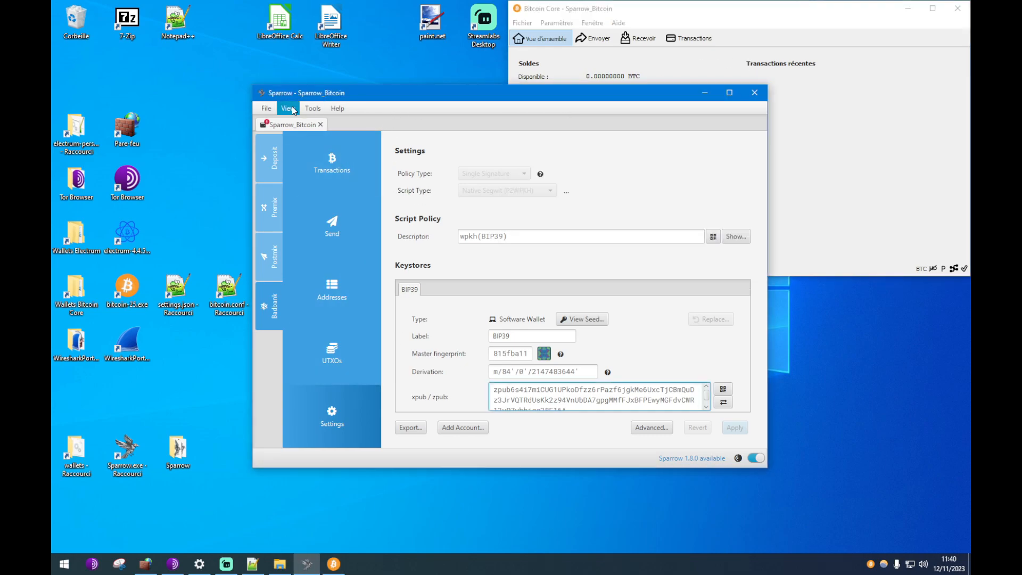
click(259, 109)
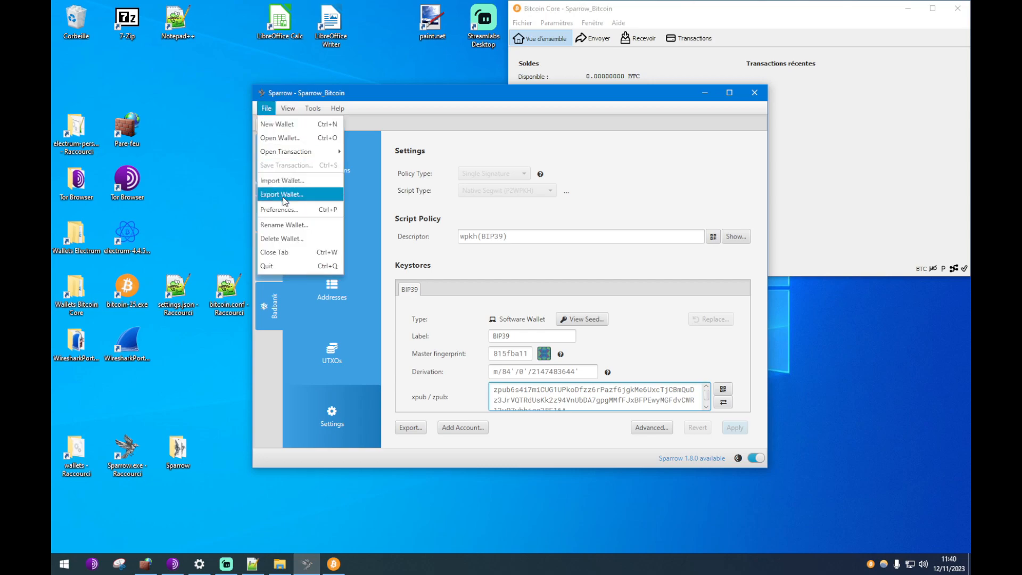
click(293, 196)
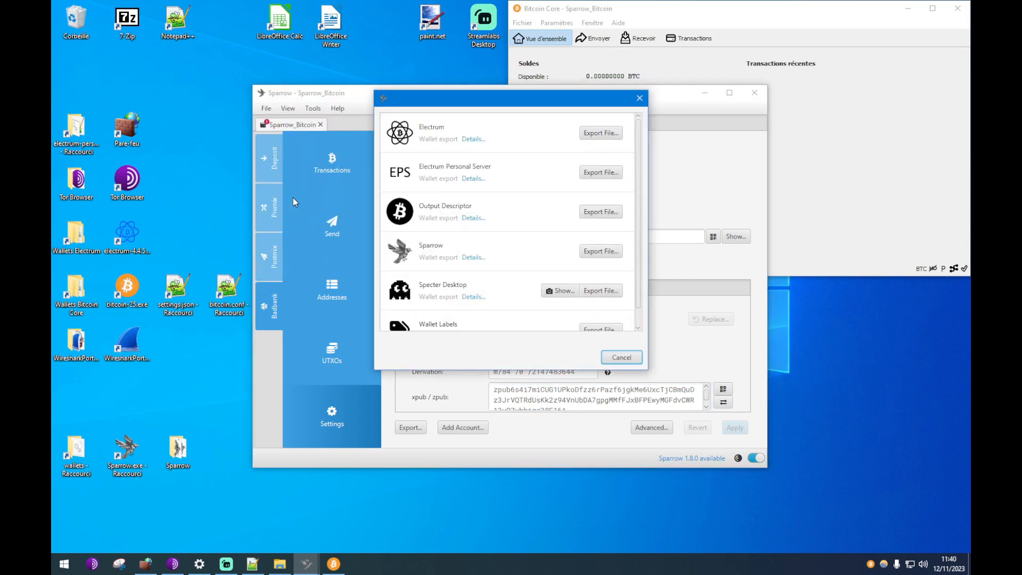
click(599, 176)
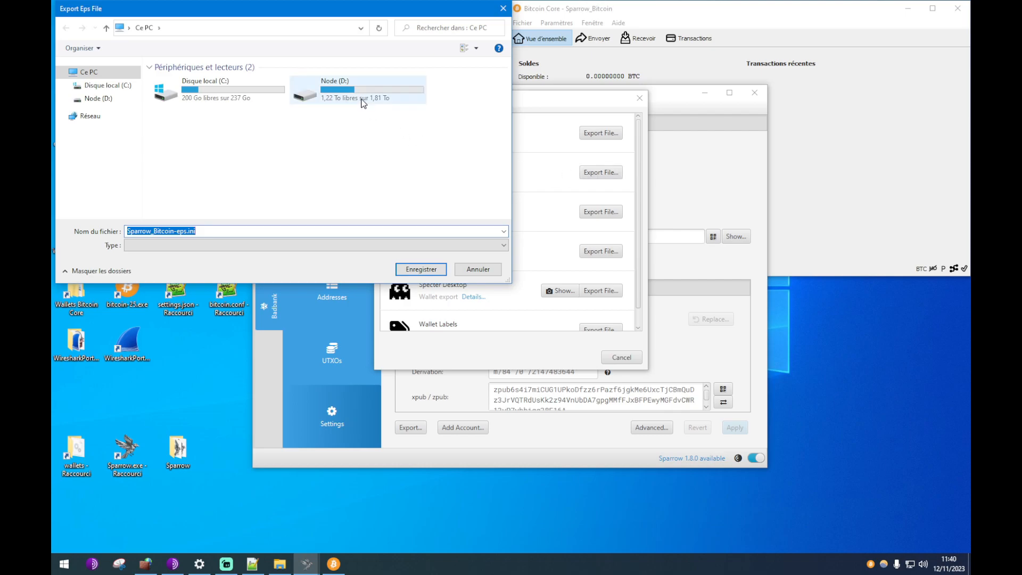
double_click(301, 95)
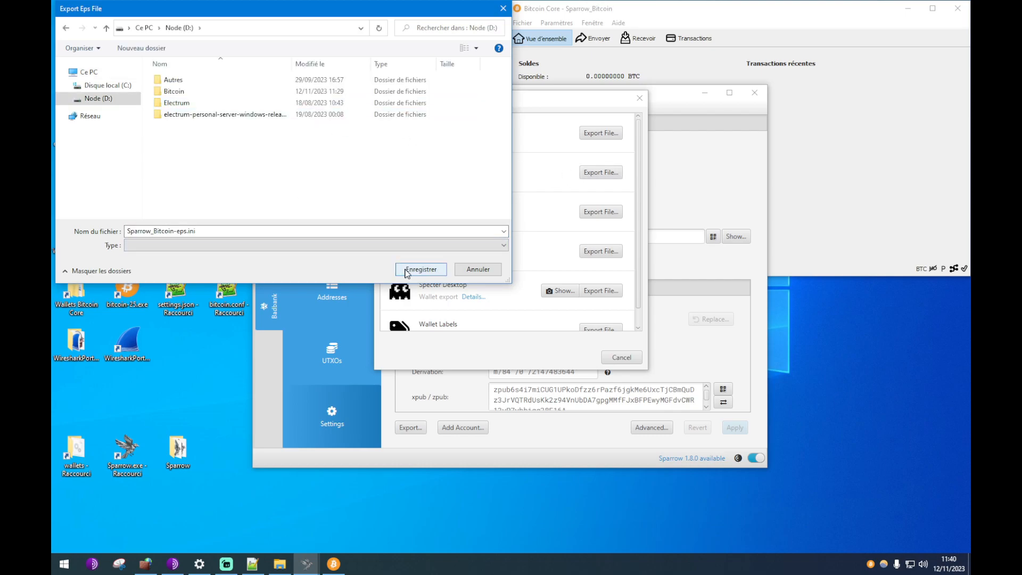
click(407, 270)
click(279, 563)
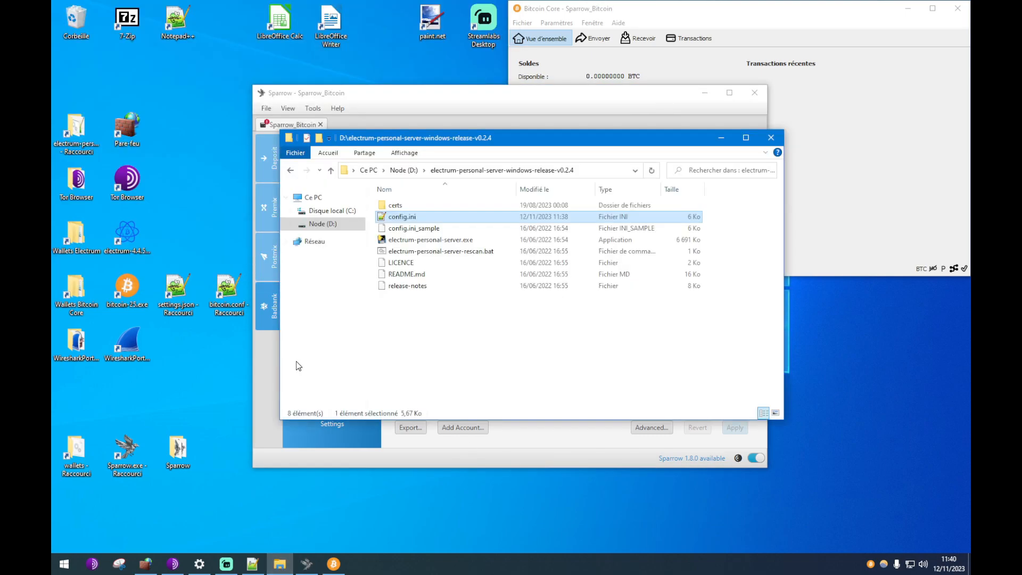
click(341, 224)
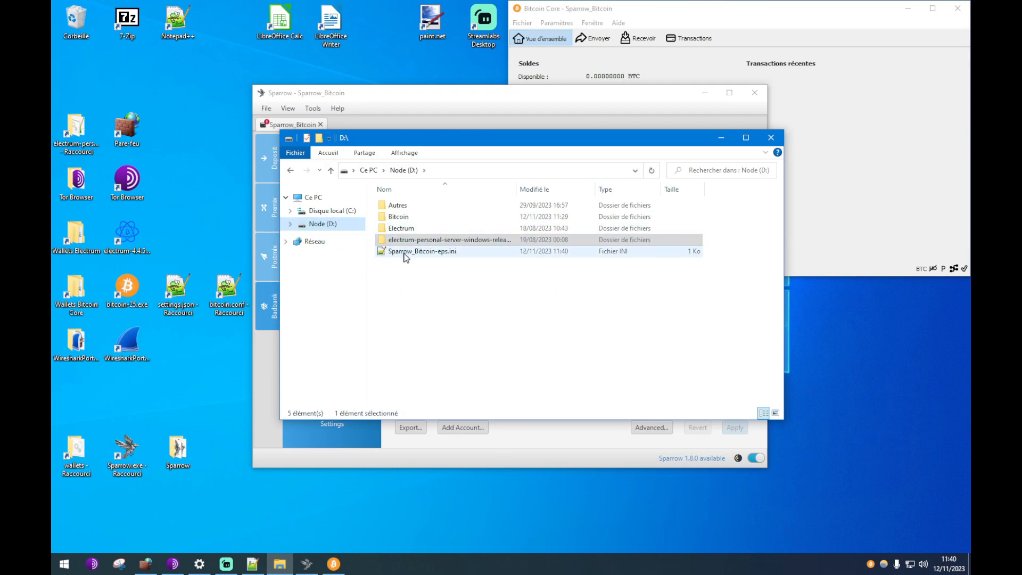
double_click(406, 252)
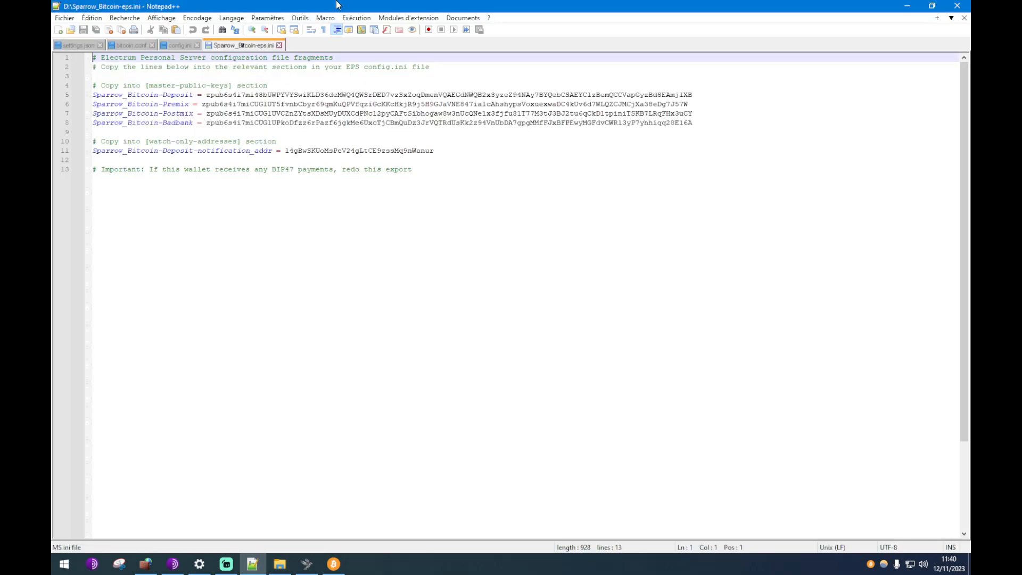
Step: Place Sparrow_Bitcoin-eps.ini and config.ini side by side in separate Notepad++ windows
drag(251, 47, 642, 68)
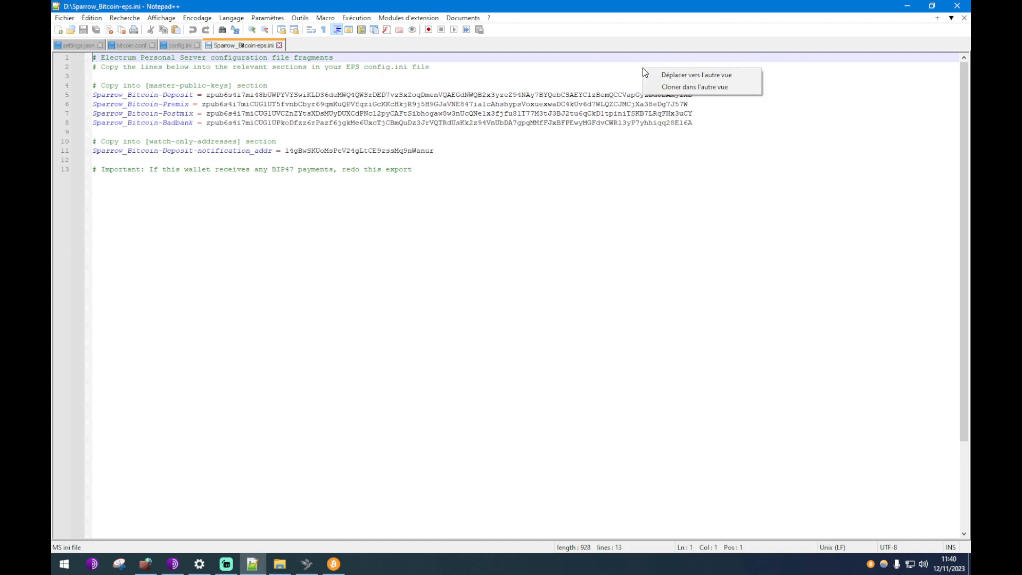
click(686, 72)
drag(224, 178, 261, 145)
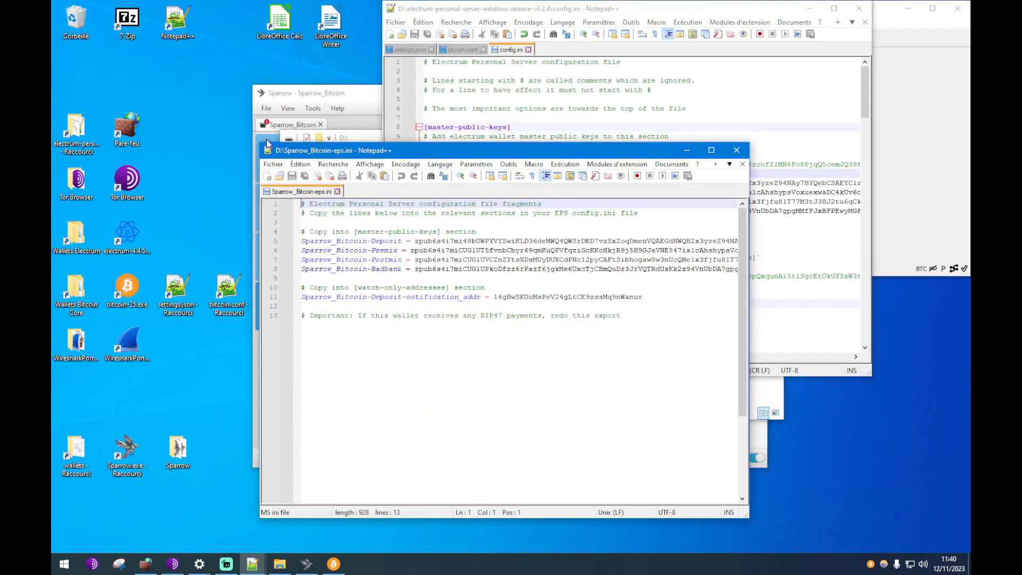
drag(462, 151, 55, 155)
key(super+Right)
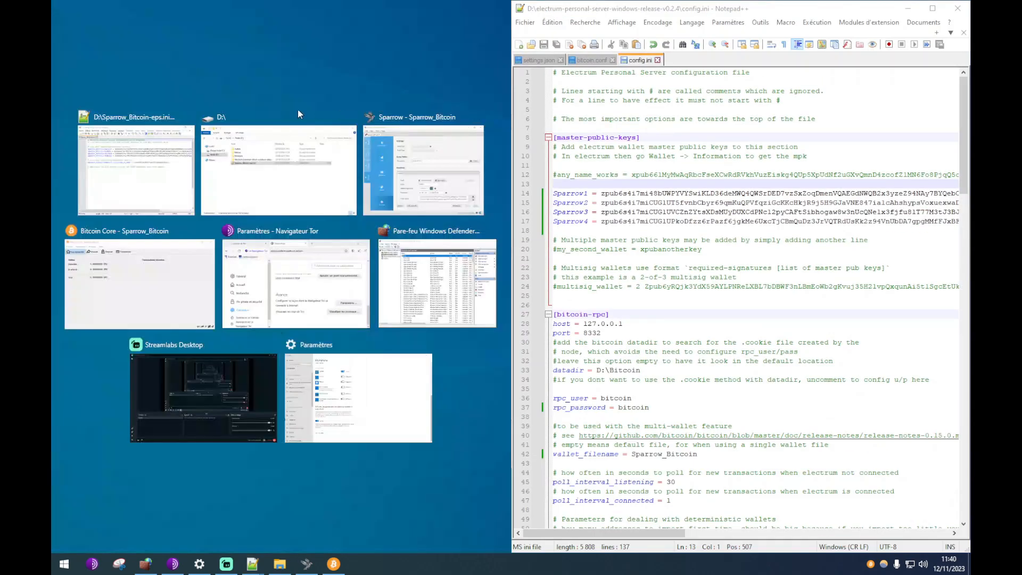
click(166, 175)
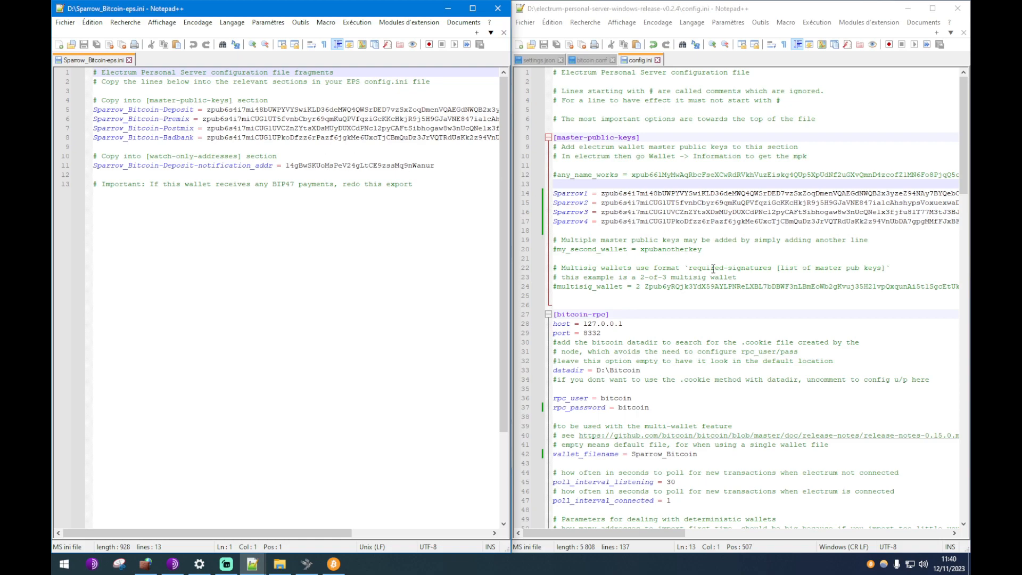
Step: Replace config.ini's Sparrow1–4 lines with the Sparrow_Bitcoin key lines 5-8 from eps.ini
drag(93, 109, 94, 146)
key(ctrl+c)
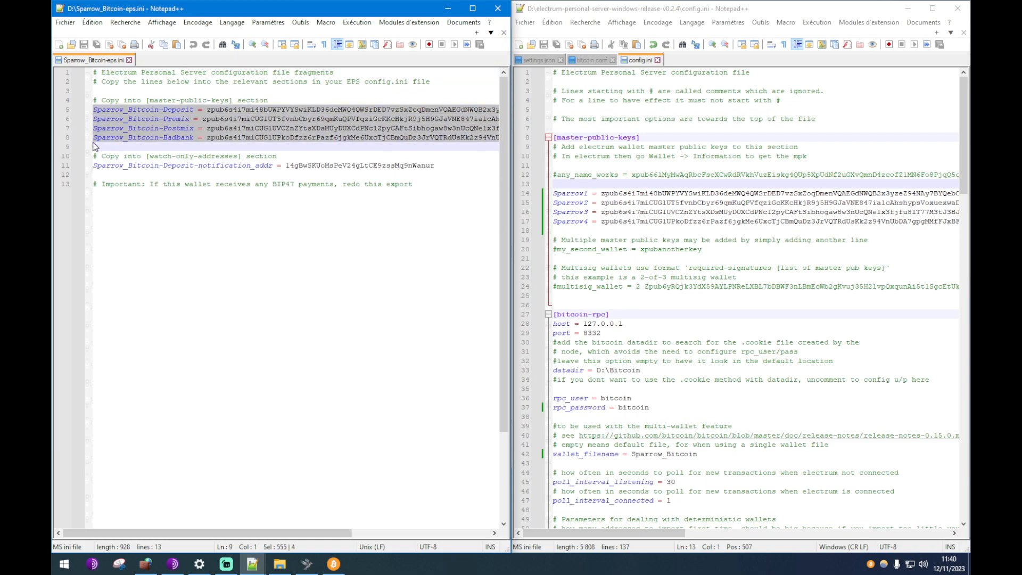
drag(554, 193, 622, 228)
key(ctrl+v)
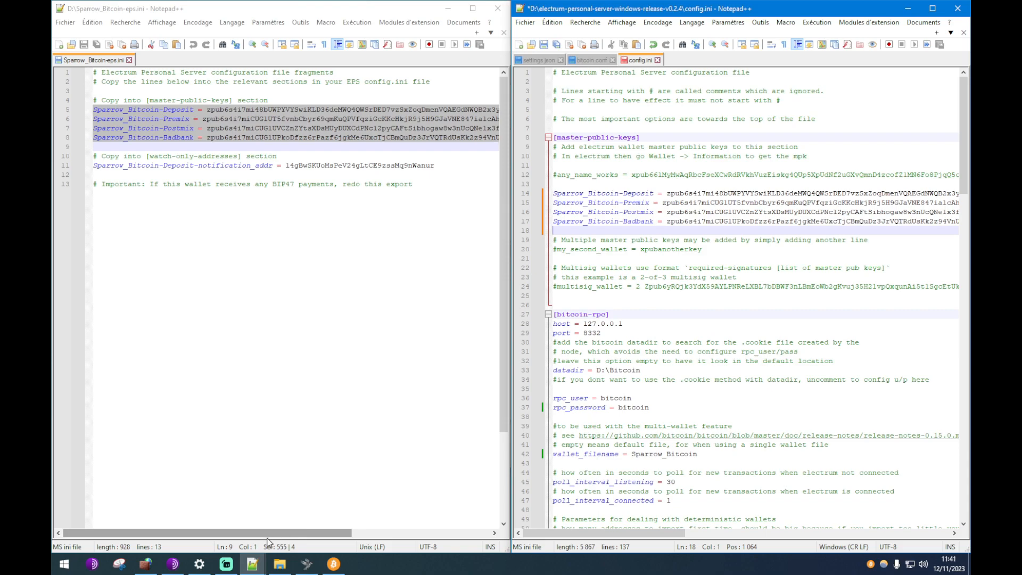
click(306, 564)
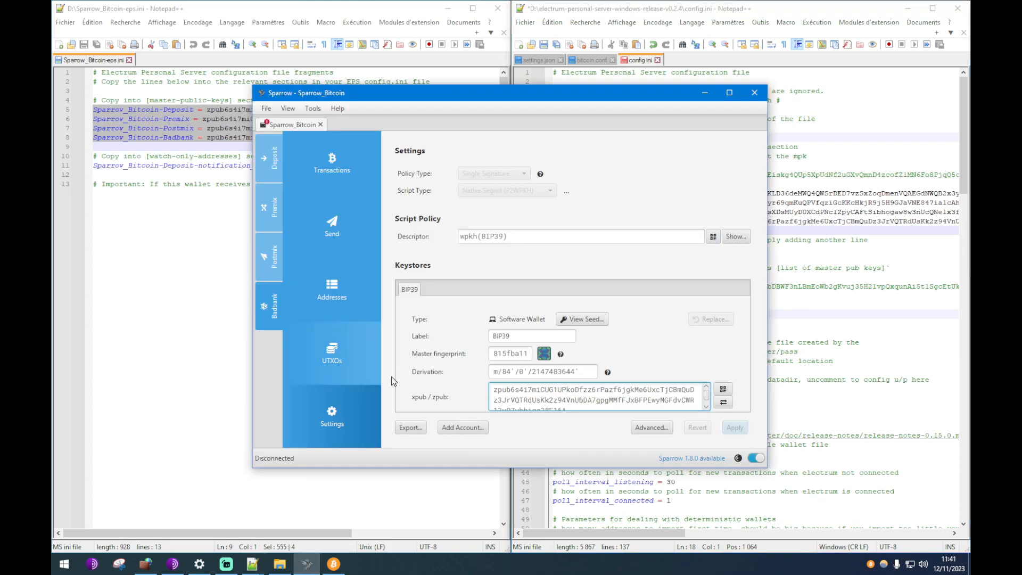
click(463, 427)
click(448, 222)
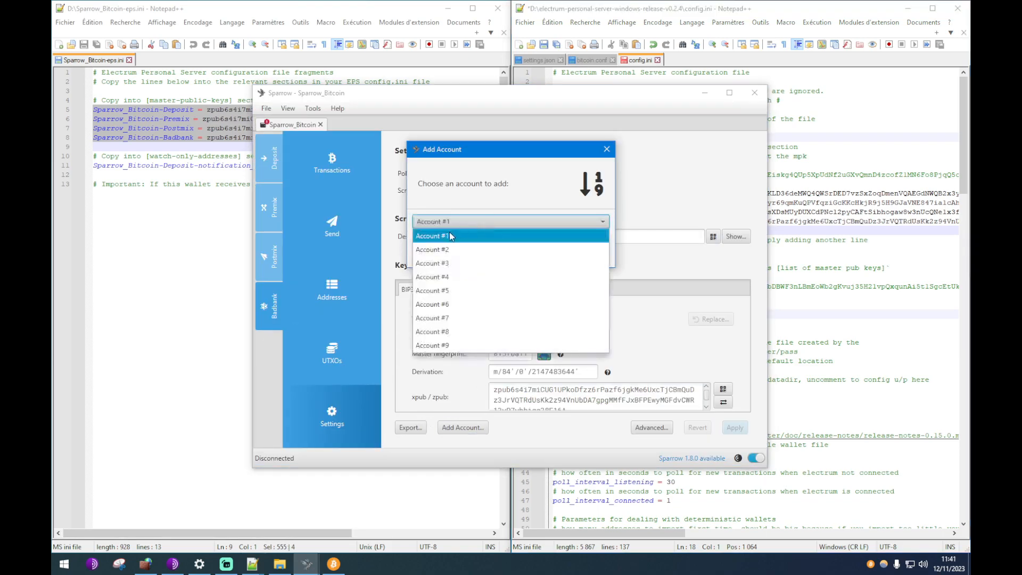
click(613, 149)
click(704, 92)
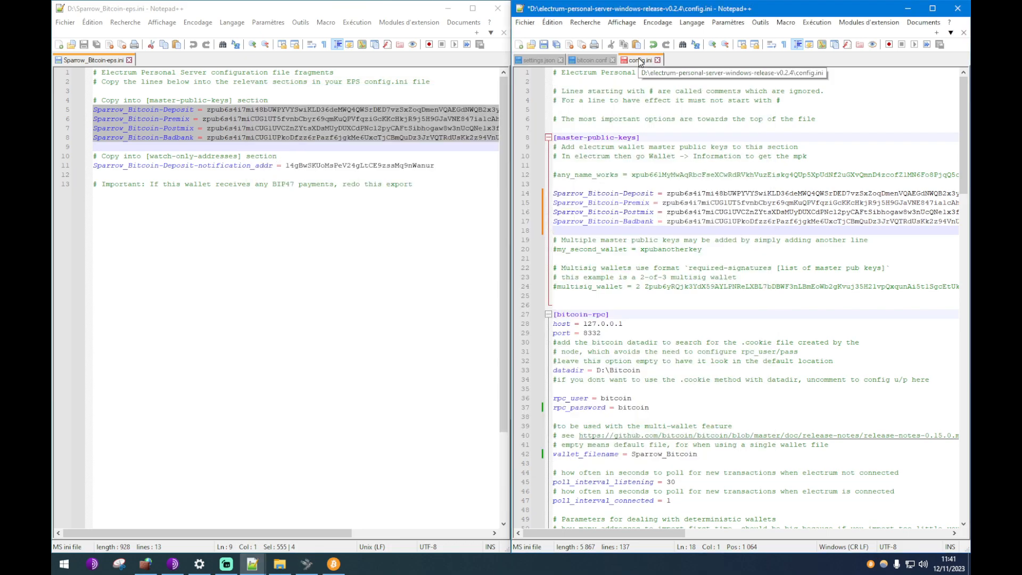
click(280, 564)
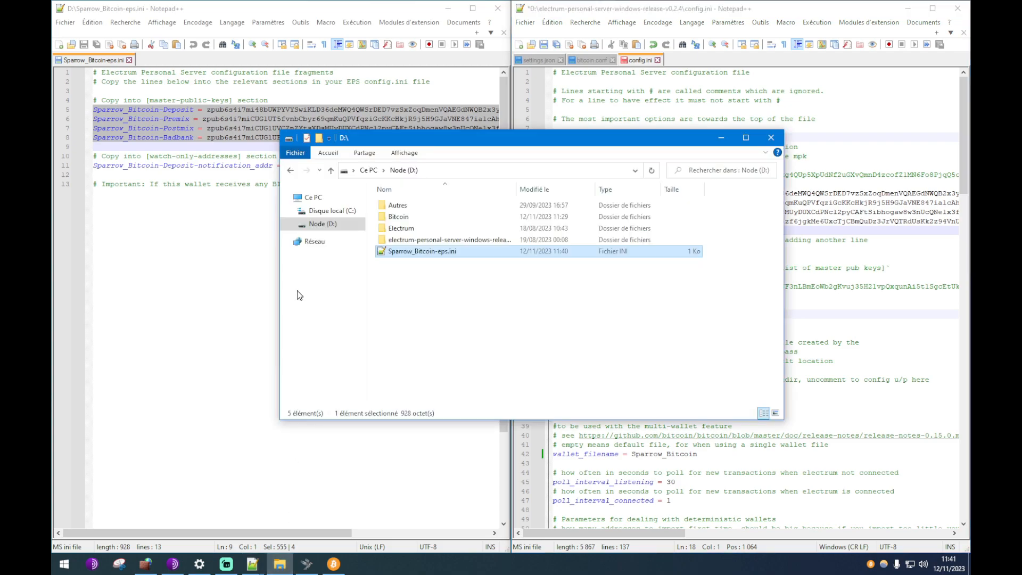
double_click(426, 239)
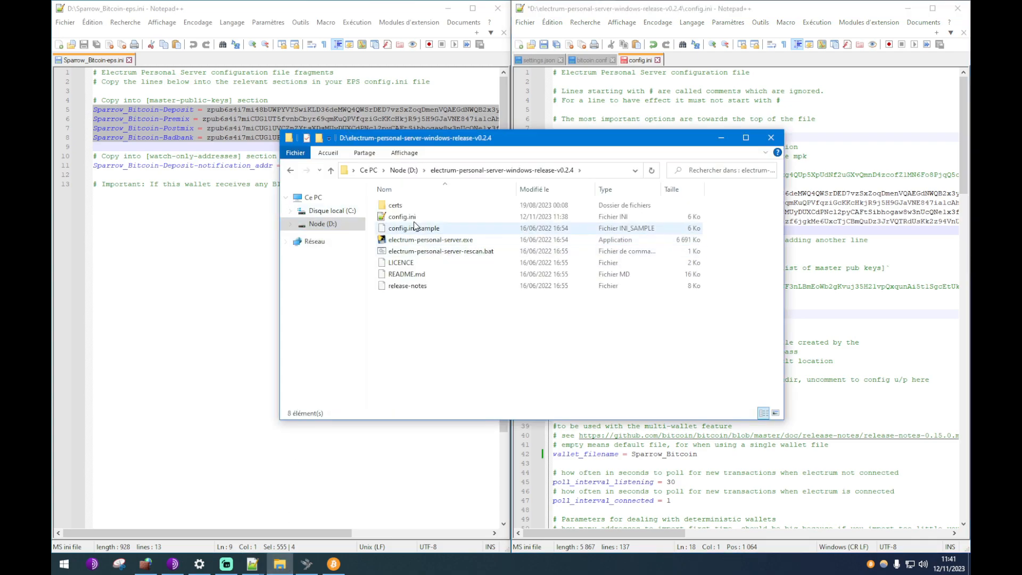
click(771, 138)
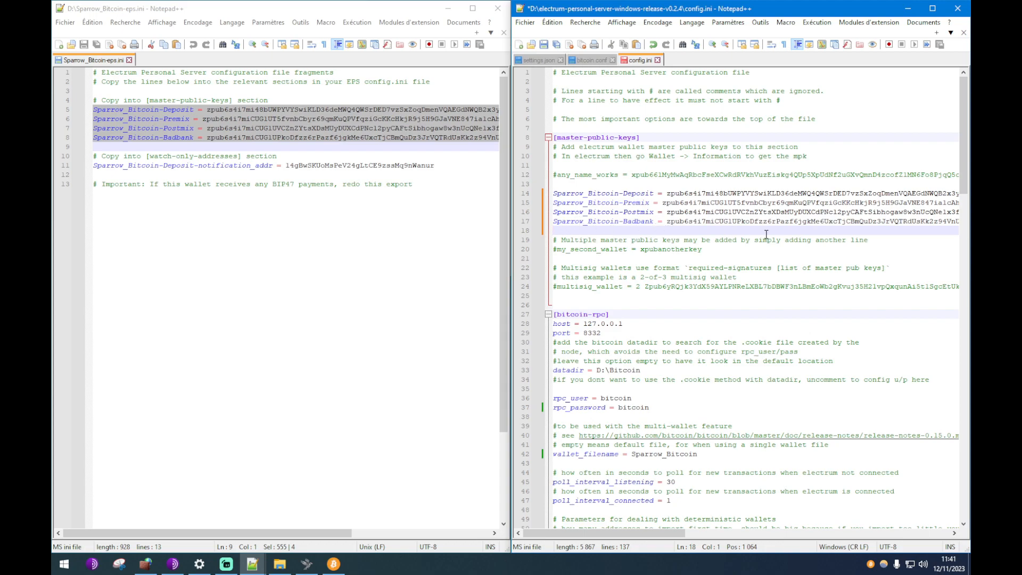
Step: Copy the Deposit notification address from line 11 into config.ini's watch-only-addresses section and save
triple_click(162, 166)
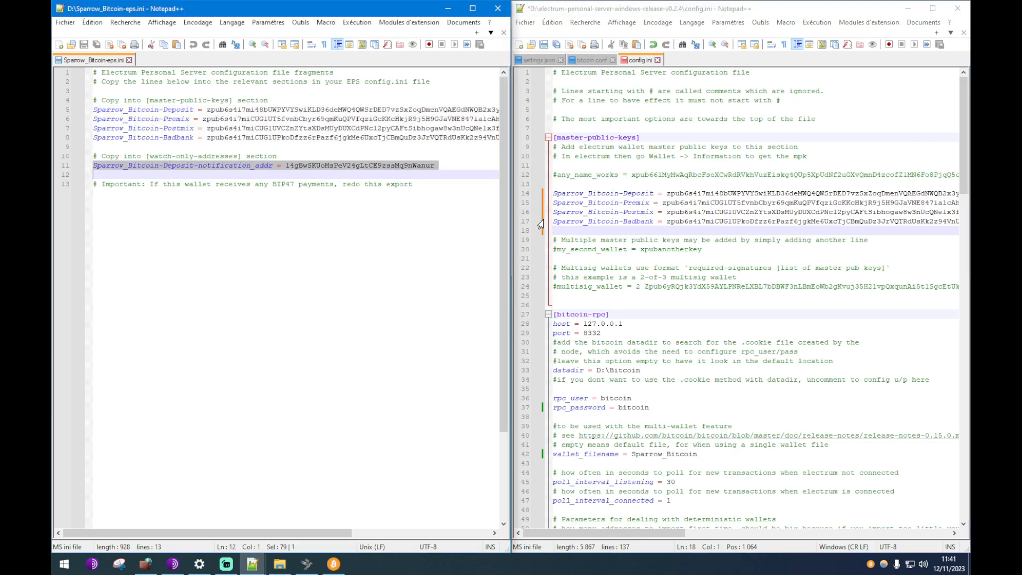
scroll(614, 266, down, 6)
scroll(614, 266, down, 13)
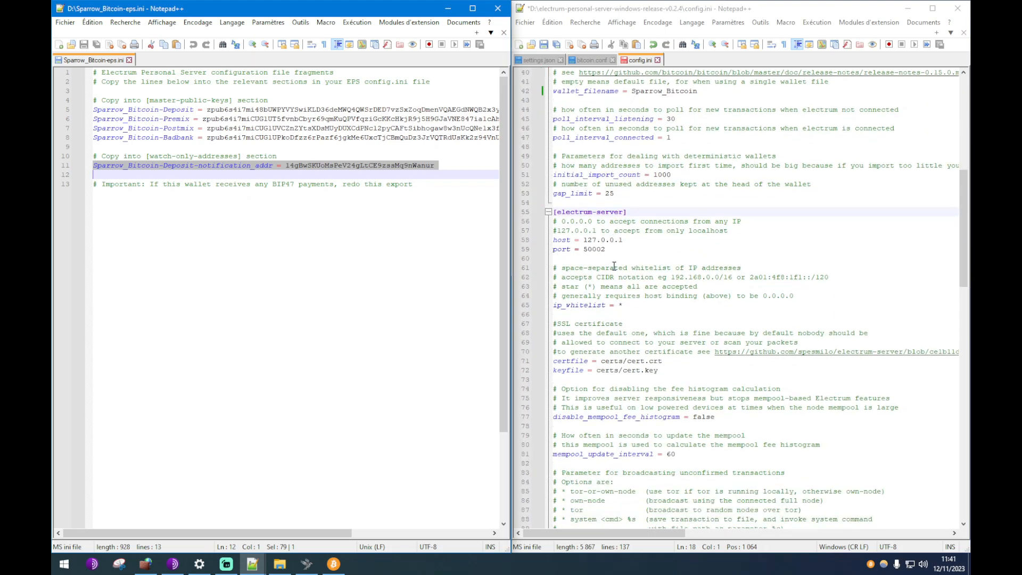
scroll(614, 266, down, 9)
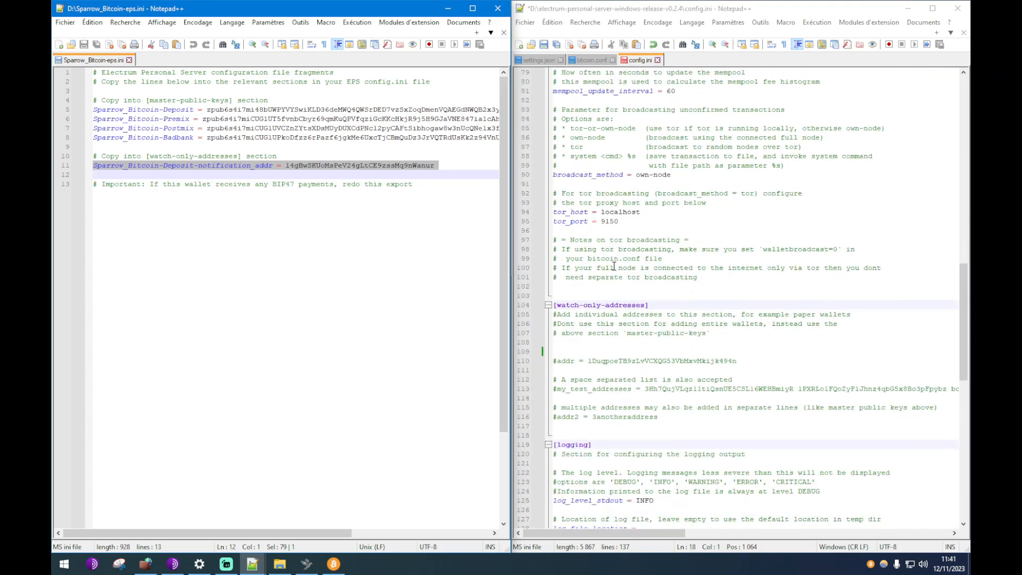
triple_click(177, 168)
key(ctrl+c)
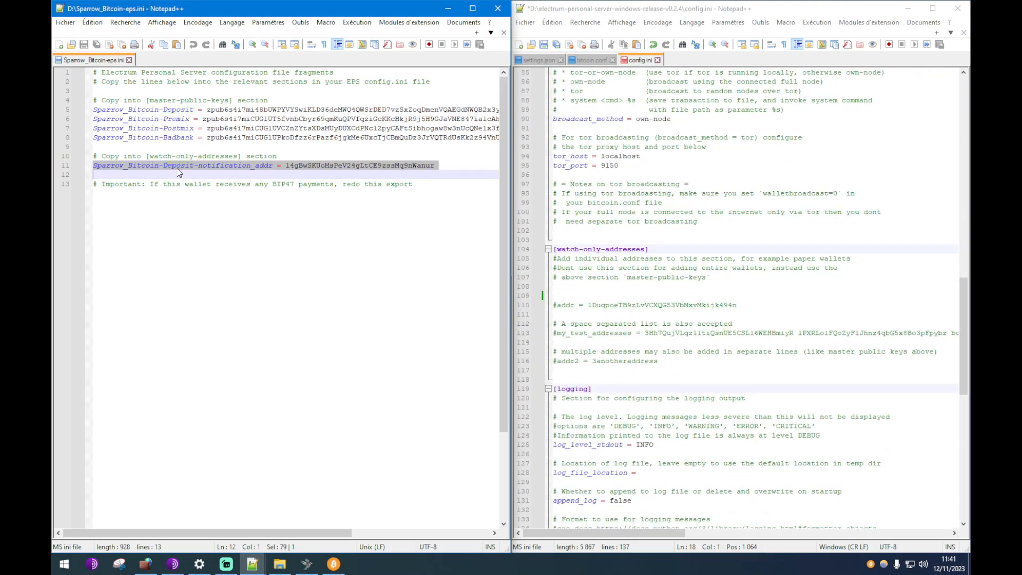
click(581, 294)
key(ctrl+v)
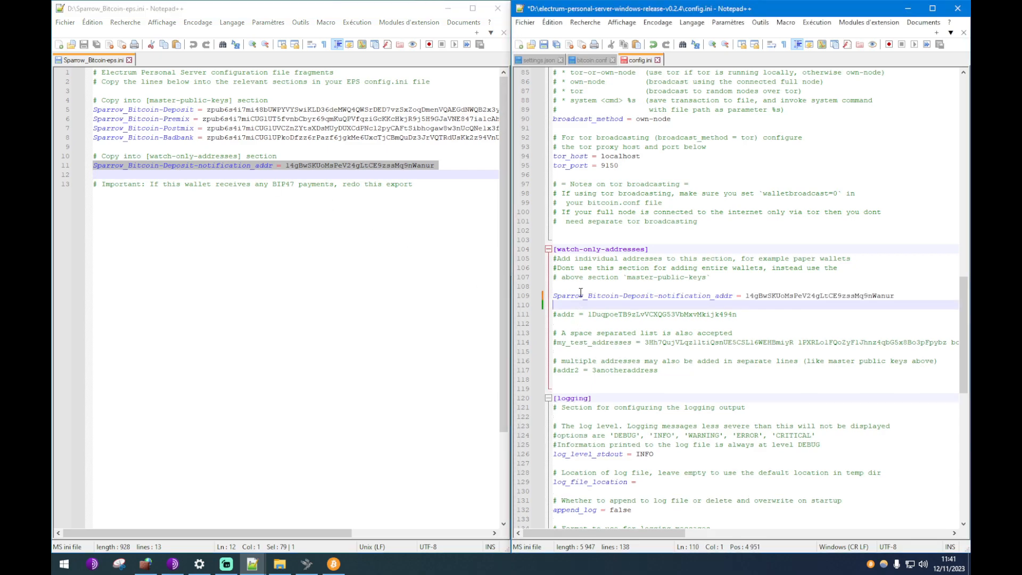
key(ctrl+s)
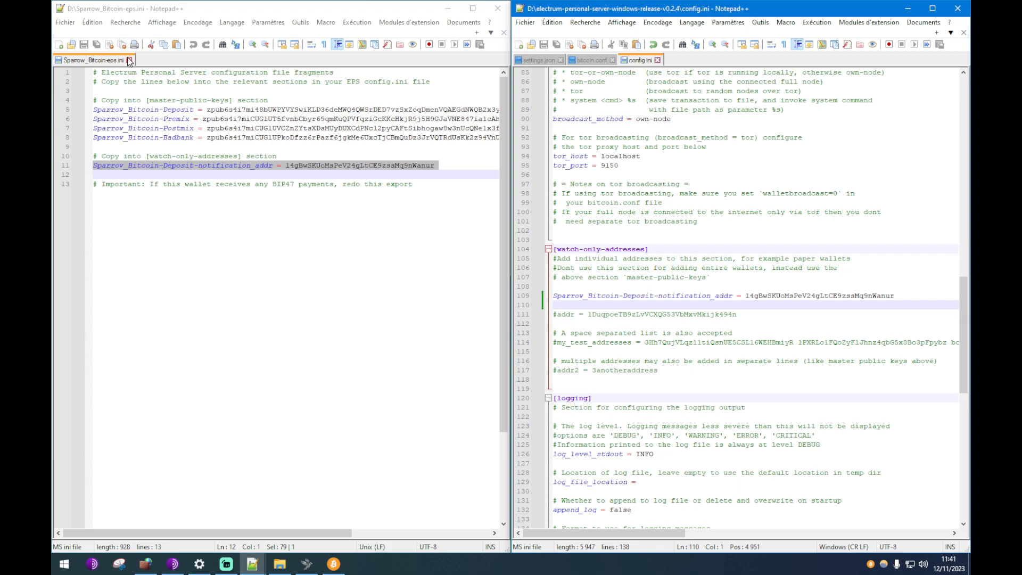
Step: Merge eps.ini back into the config.ini window, check the line 109 address, then minimize Notepad++
click(107, 64)
drag(107, 63, 699, 60)
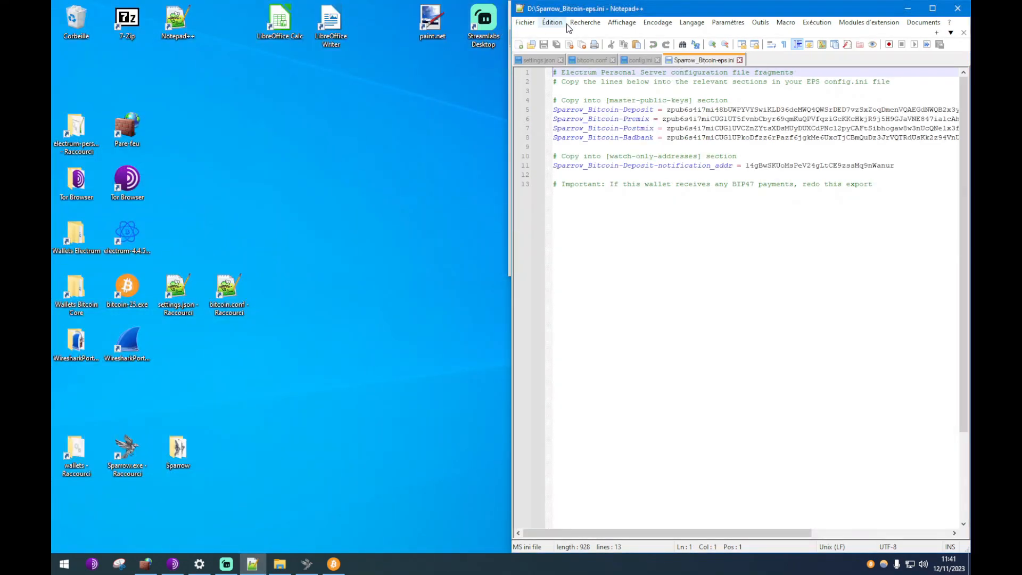
click(627, 60)
drag(656, 9, 334, 51)
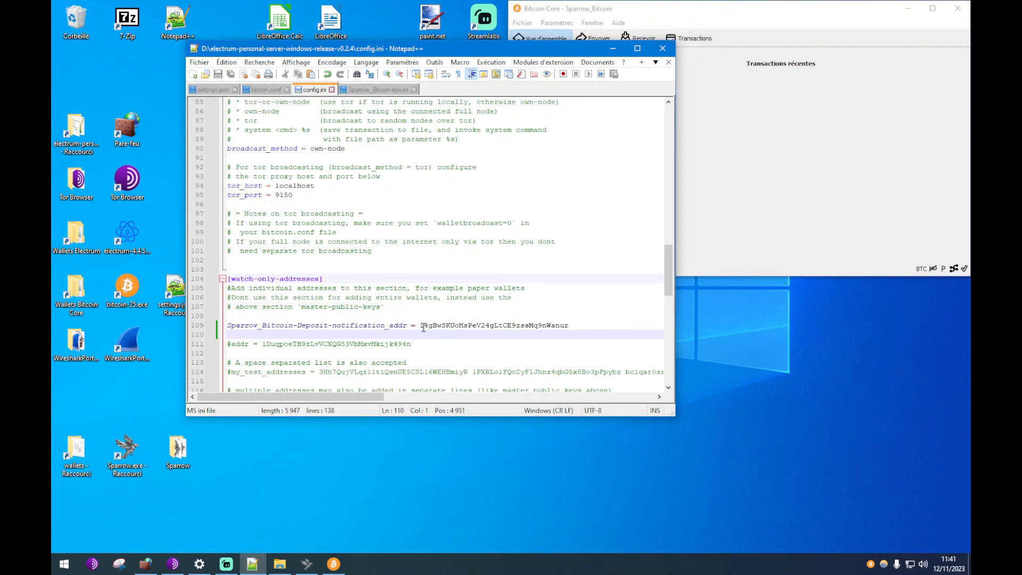
drag(420, 325, 585, 326)
scroll(457, 303, up, 20)
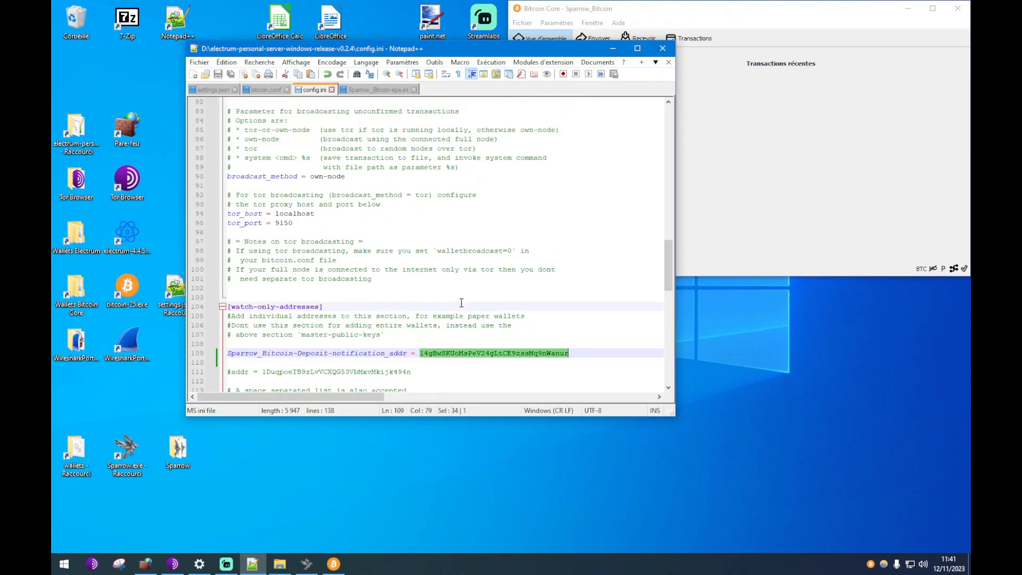
scroll(455, 301, up, 5)
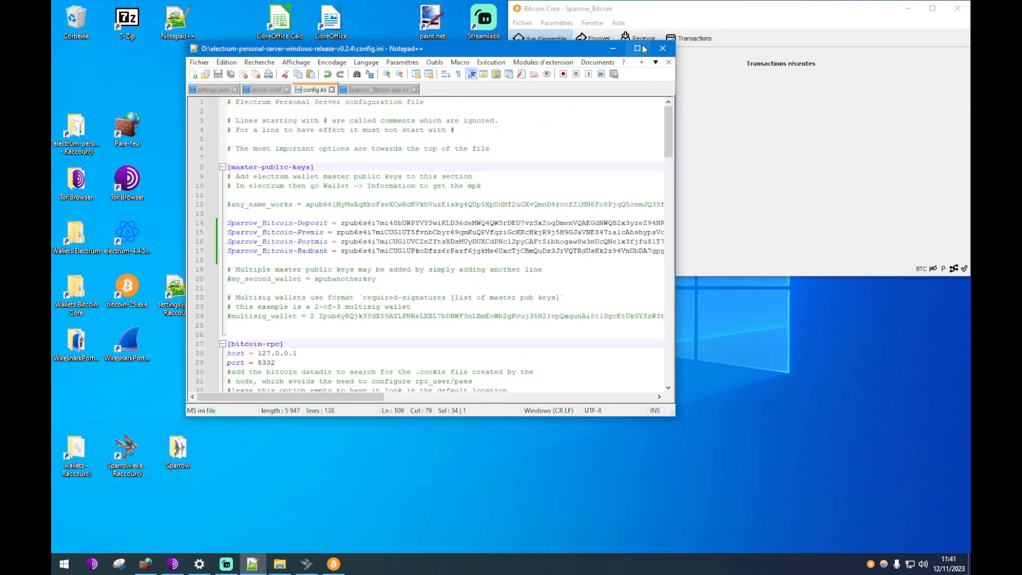
click(615, 48)
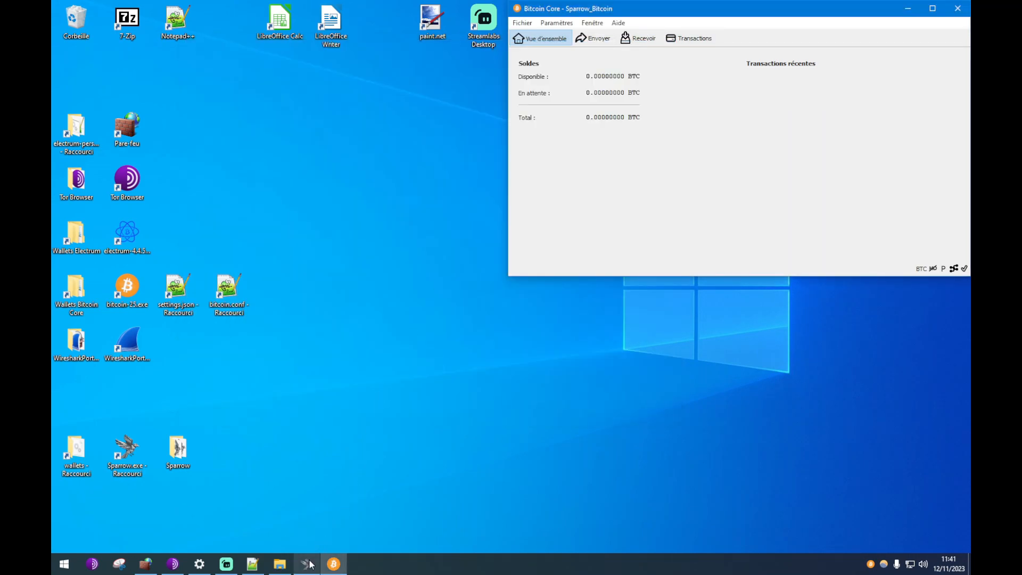
Step: Show the Server page of Sparrow's Preferences
click(307, 564)
click(266, 109)
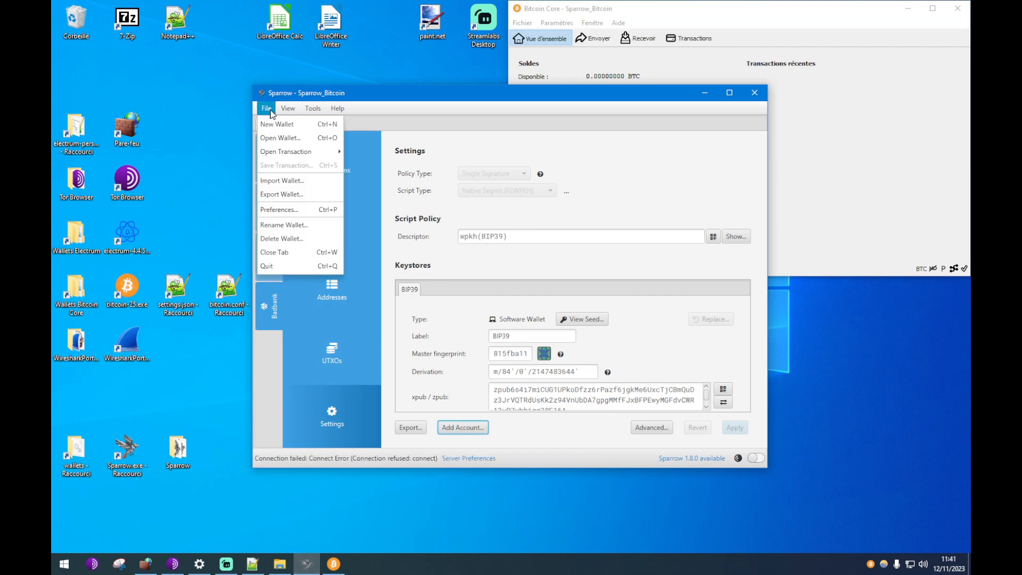
click(283, 209)
click(362, 298)
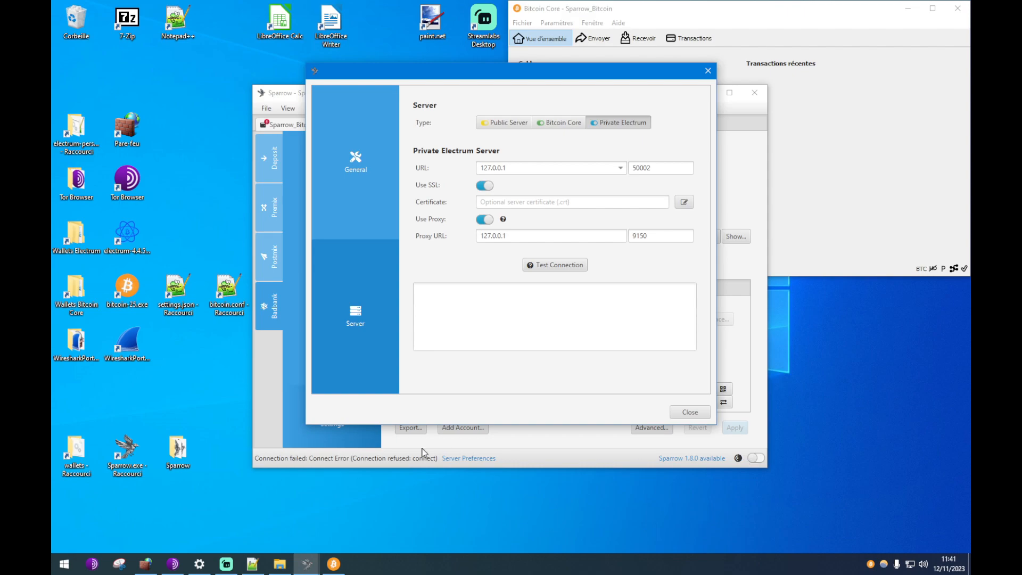
Step: Run electrum-personal-server.exe with config.ini to import the watch-only address, then close its console
click(279, 563)
drag(400, 220, 478, 244)
drag(524, 142, 393, 15)
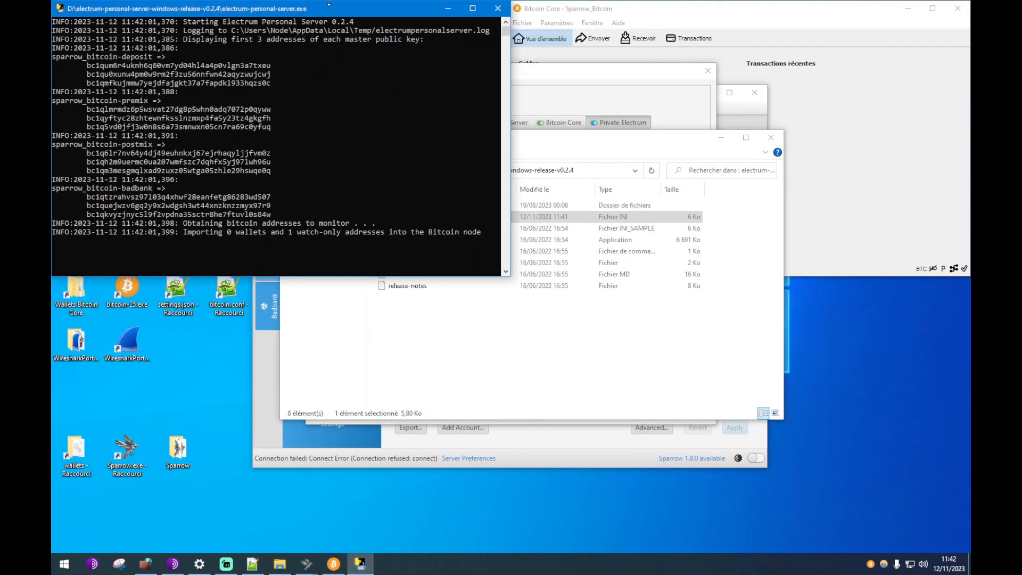
click(716, 139)
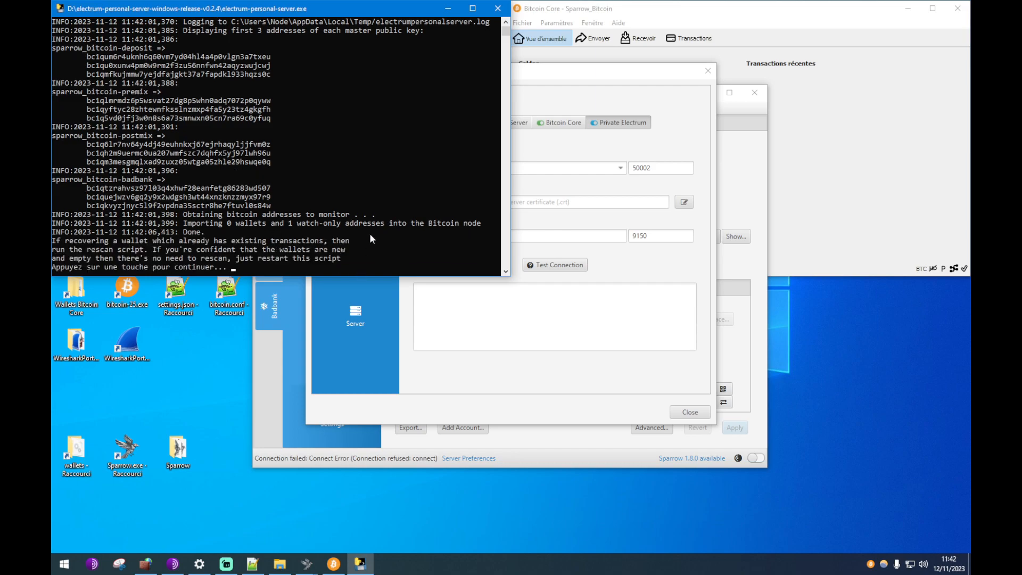
key(Return)
click(254, 563)
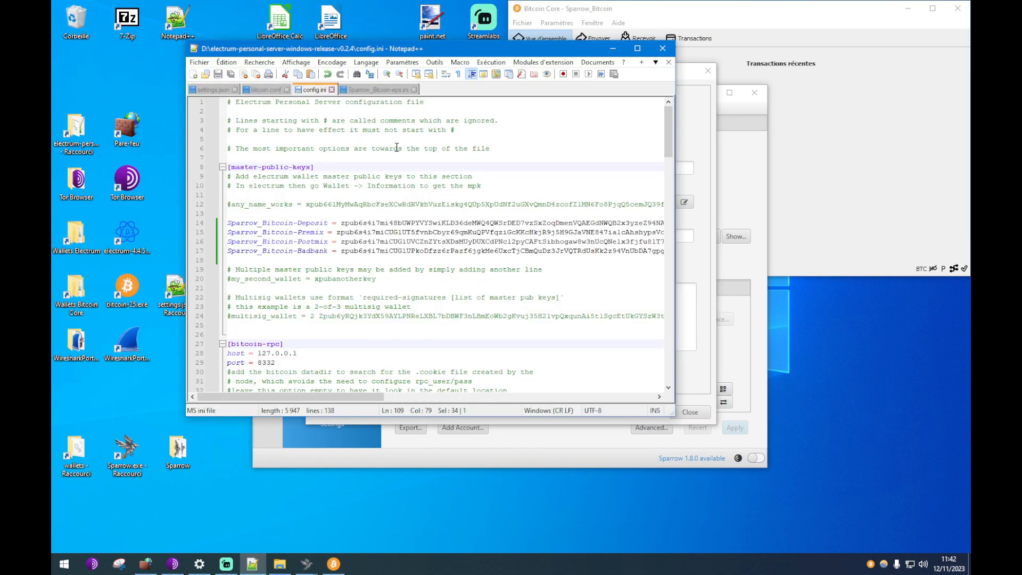
click(648, 49)
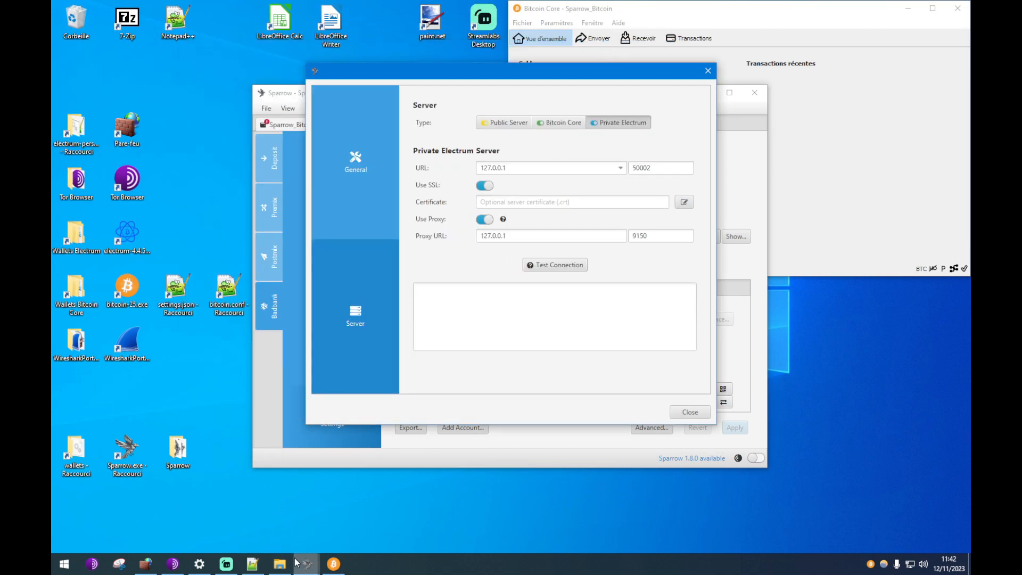
Step: Relaunch electrum-personal-server.exe, move its console top-left, and follow the log to listening on 127.0.0.1:50002
click(279, 563)
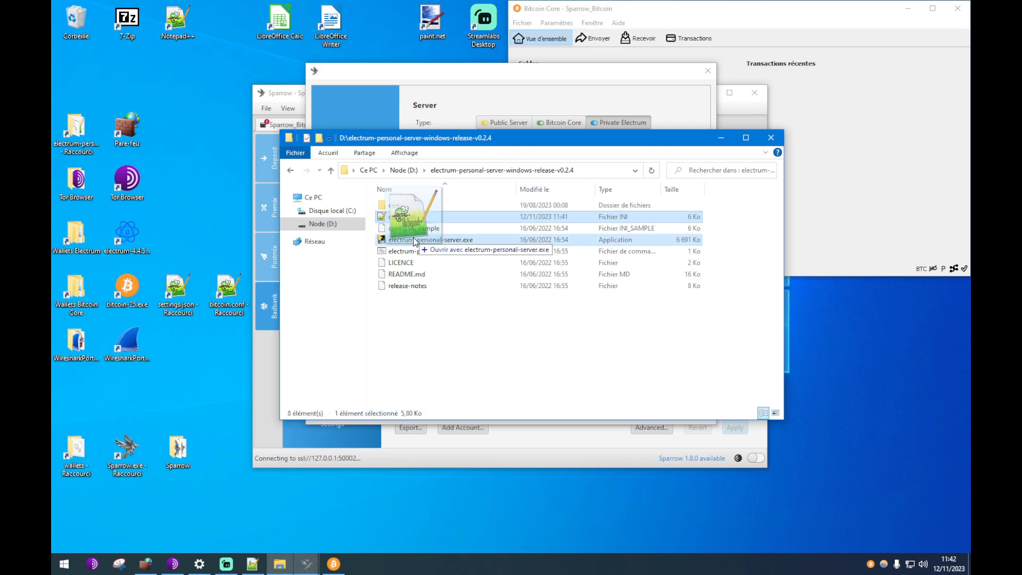
double_click(405, 239)
click(730, 143)
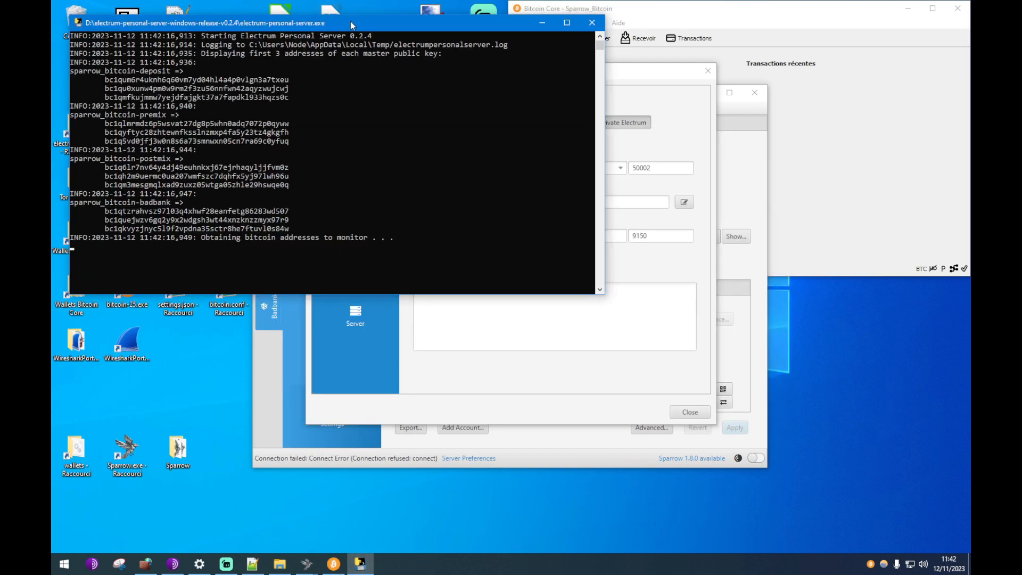
drag(350, 21, 333, 7)
scroll(278, 244, down, 2)
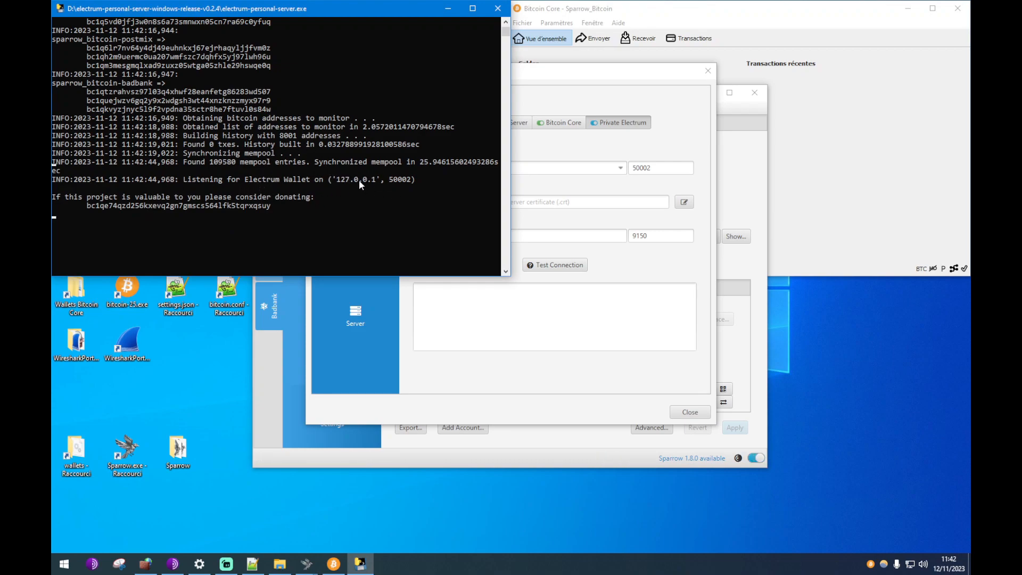
Step: Test the connection to the Electrum server at 127.0.0.1:50002, then close the preferences
click(643, 266)
click(561, 266)
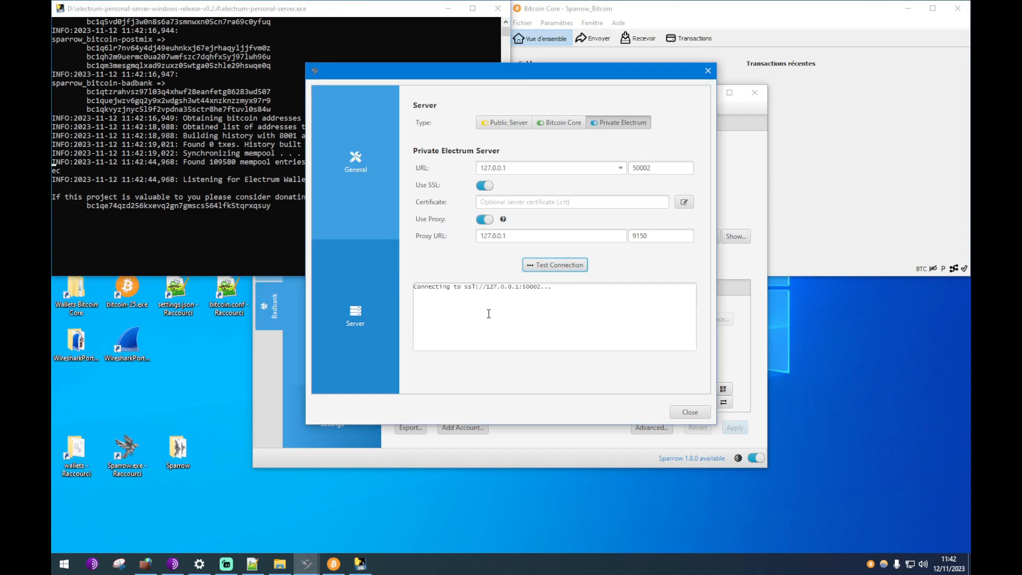
click(690, 412)
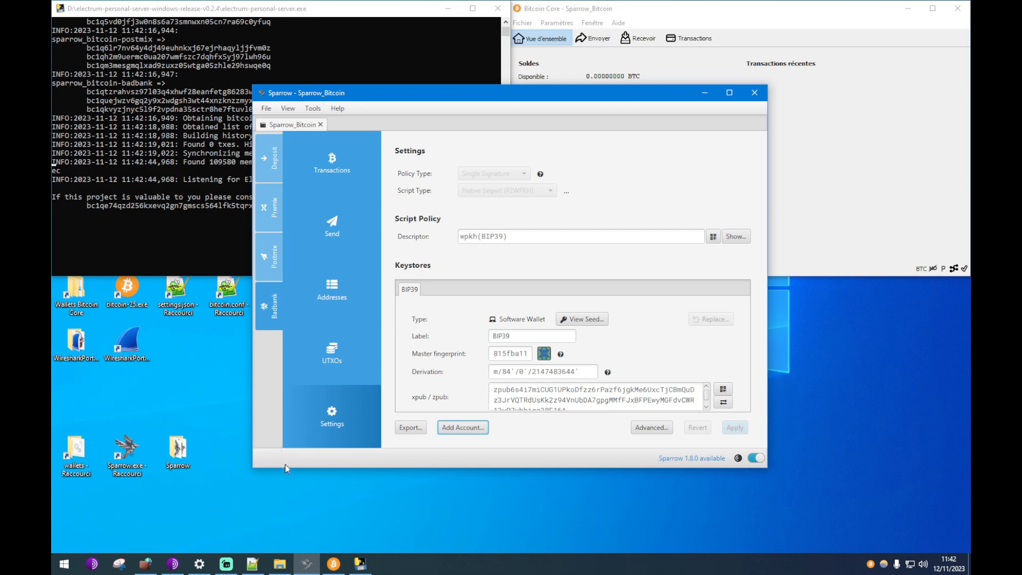
click(248, 12)
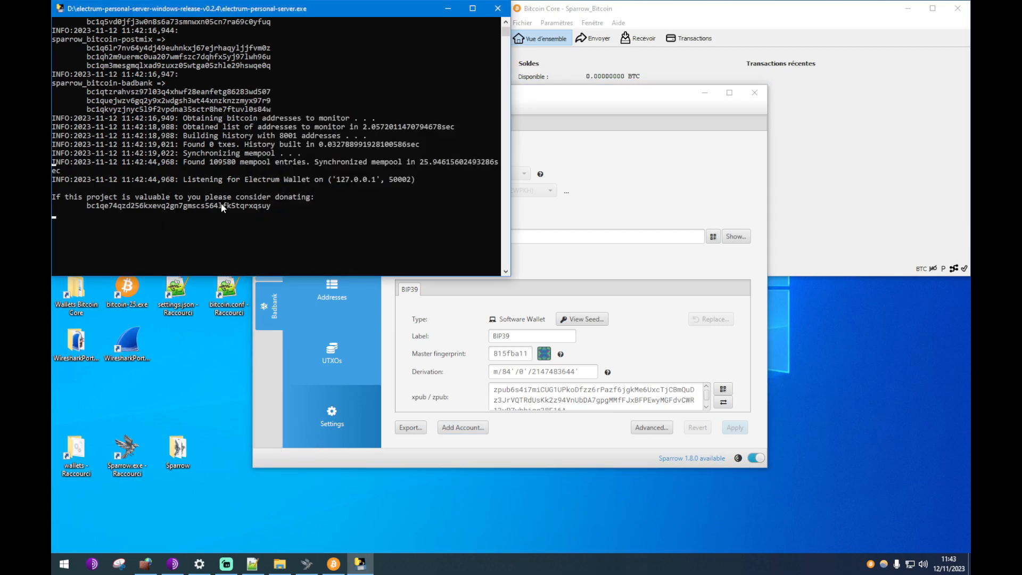
click(564, 264)
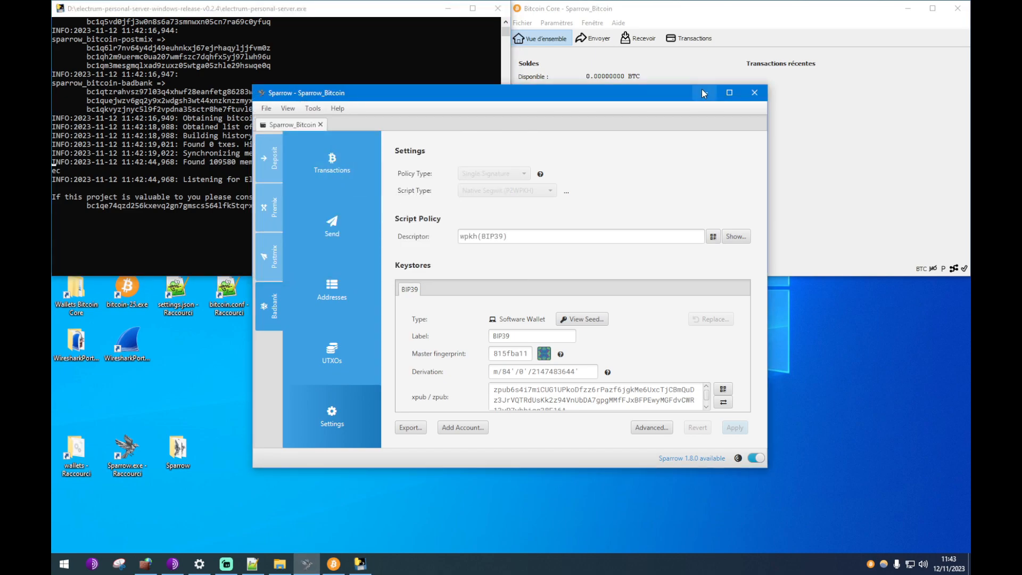
Step: Step through the Deposit, Premix, Postmix and Badbank account settings, then bring Bitcoin Core forward
click(264, 161)
click(261, 214)
click(263, 264)
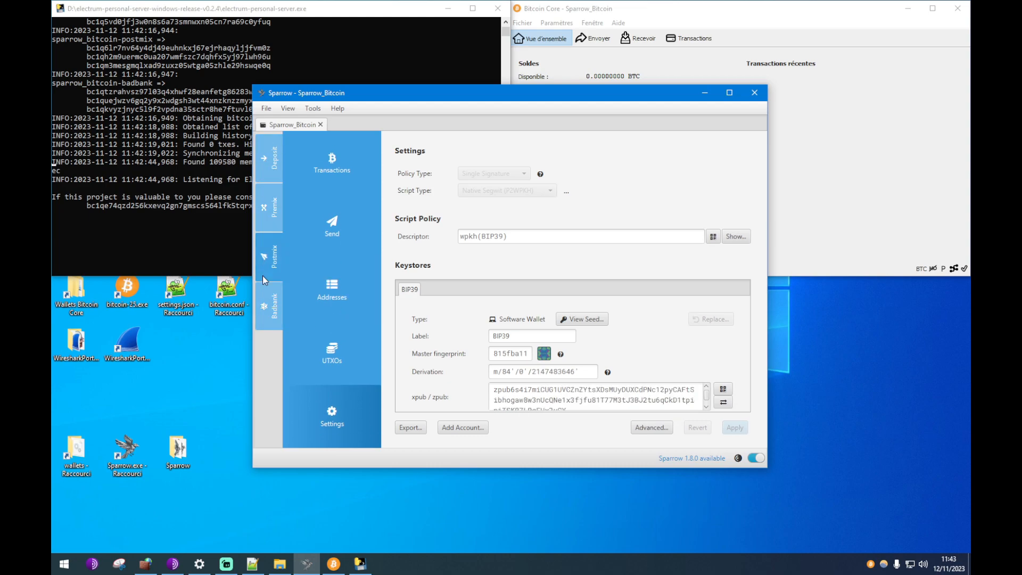
click(263, 305)
click(271, 8)
scroll(219, 76, up, 4)
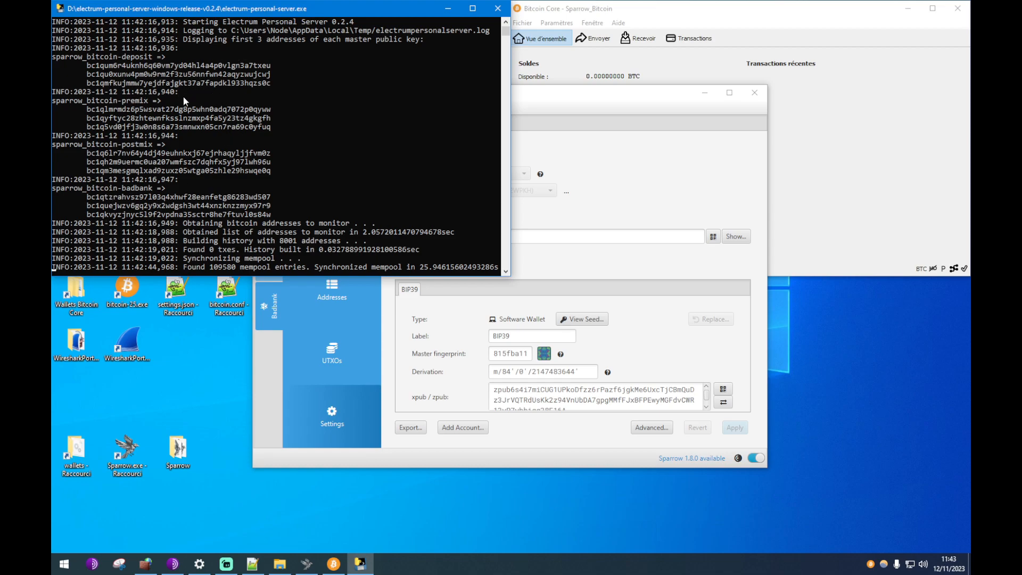
click(809, 91)
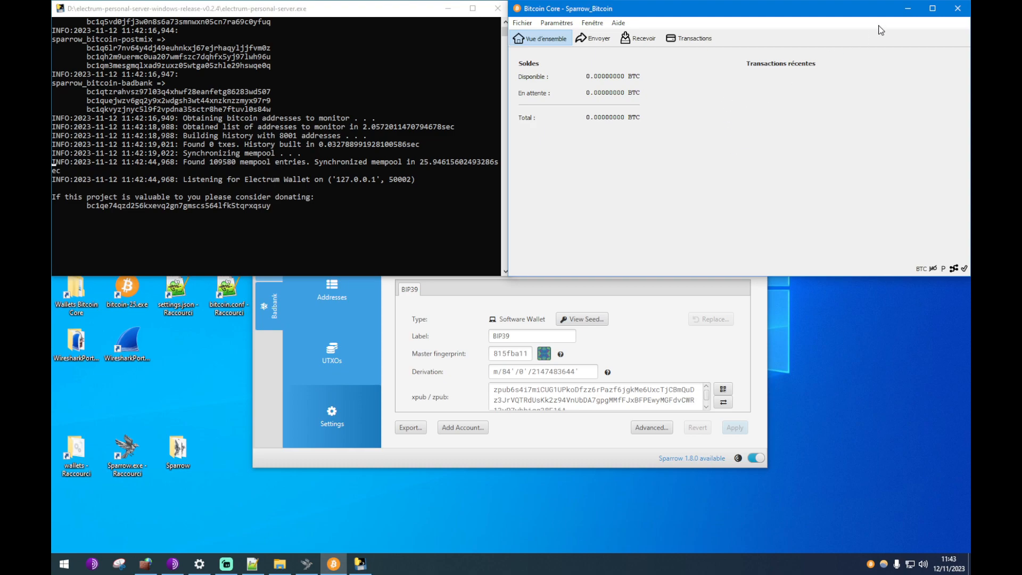
Step: Shut down Bitcoin Core and relaunch it from the bitcoin-25.exe desktop shortcut
click(964, 7)
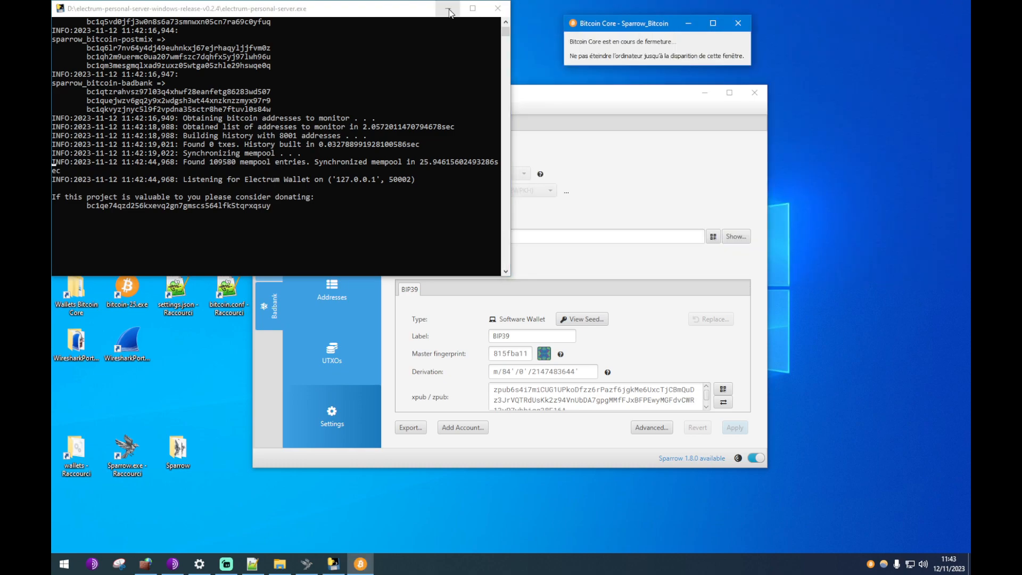
click(448, 8)
double_click(126, 287)
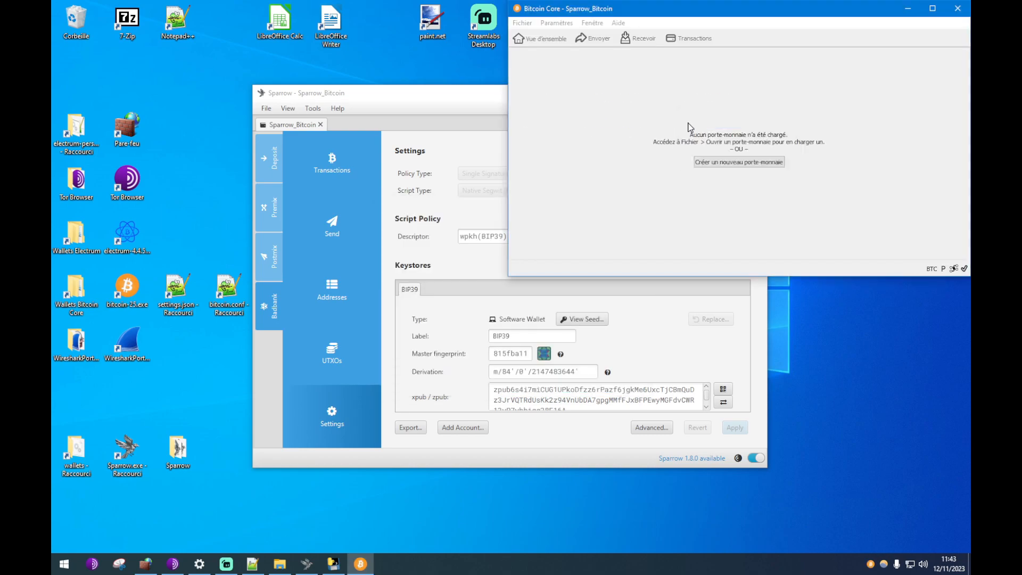
click(306, 563)
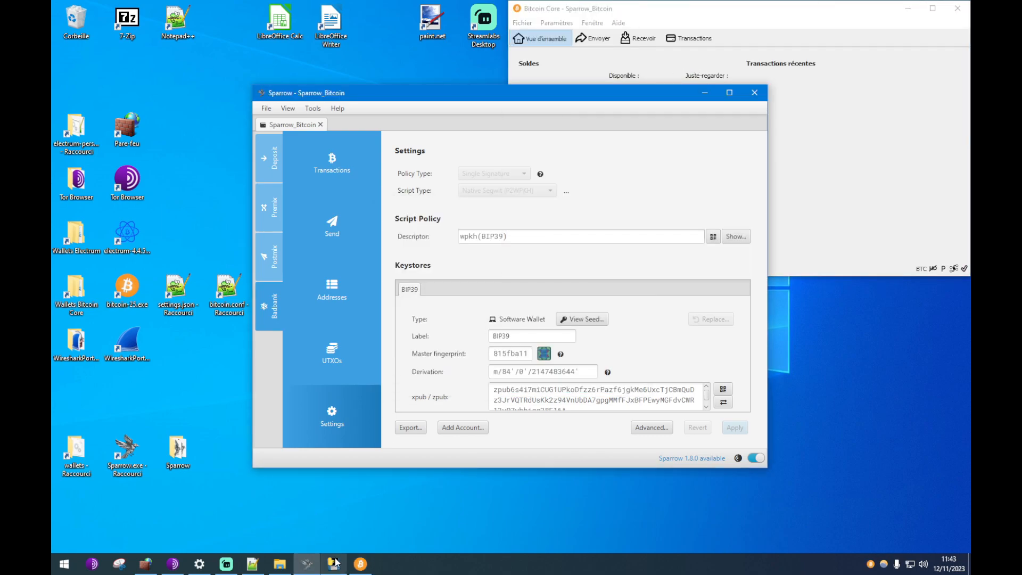
click(334, 563)
click(560, 82)
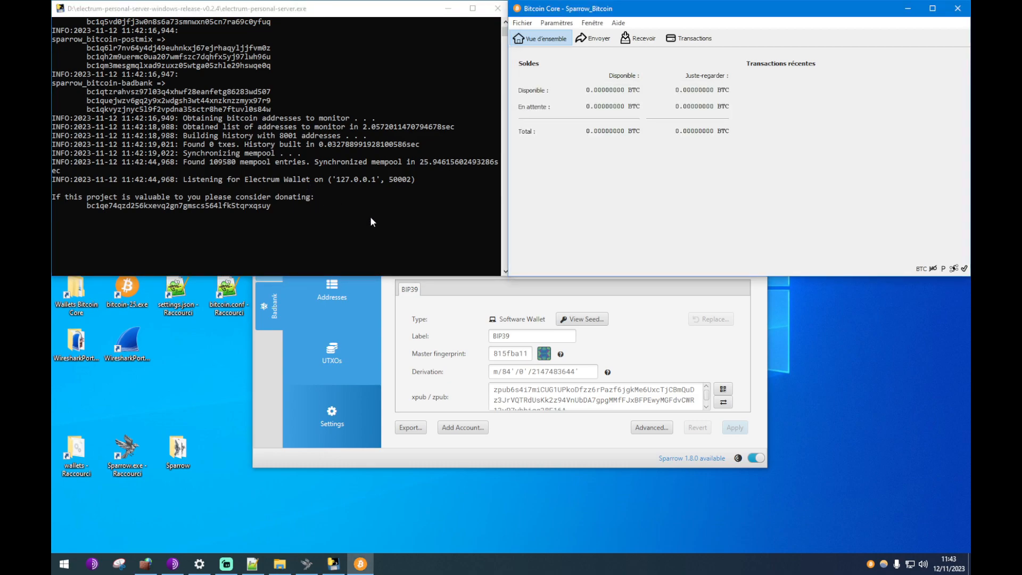
Step: In config.ini, select the watch-only address on line 109 and the Sparrow_Bitcoin-Deposit master public key line
click(252, 563)
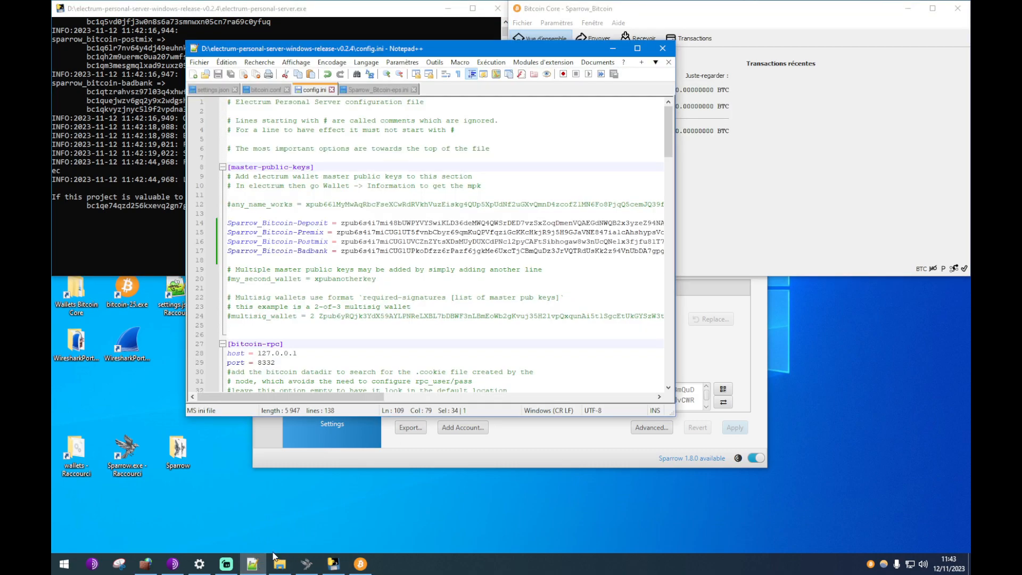
scroll(325, 151, down, 6)
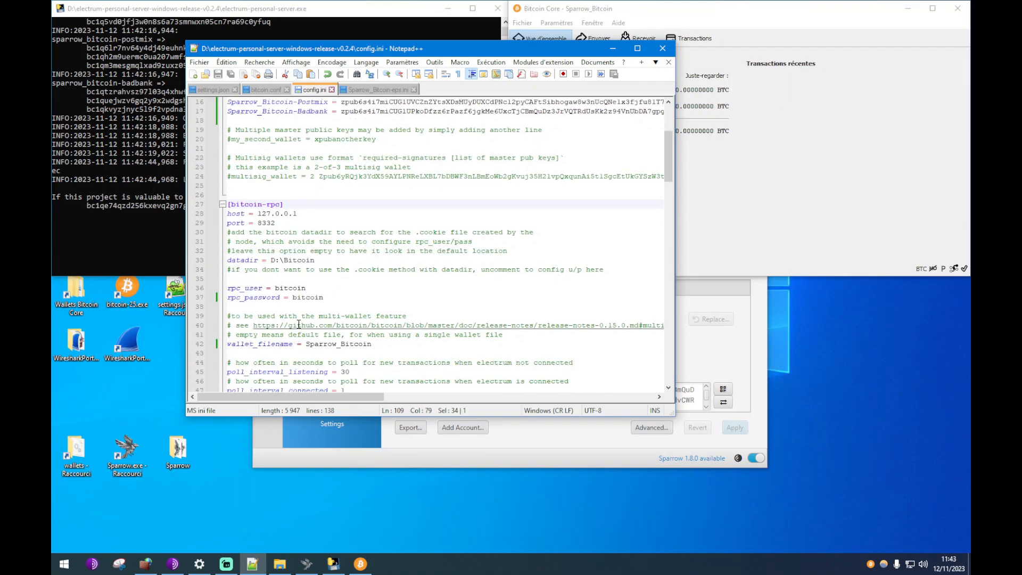
scroll(326, 322, up, 5)
scroll(325, 322, down, 20)
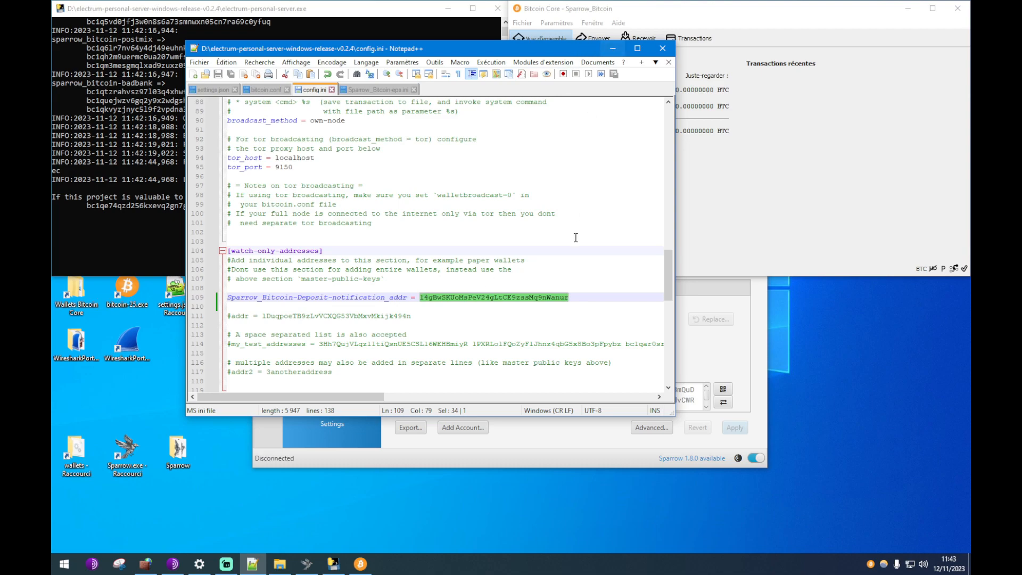
click(581, 298)
drag(571, 298, 419, 298)
scroll(429, 294, up, 20)
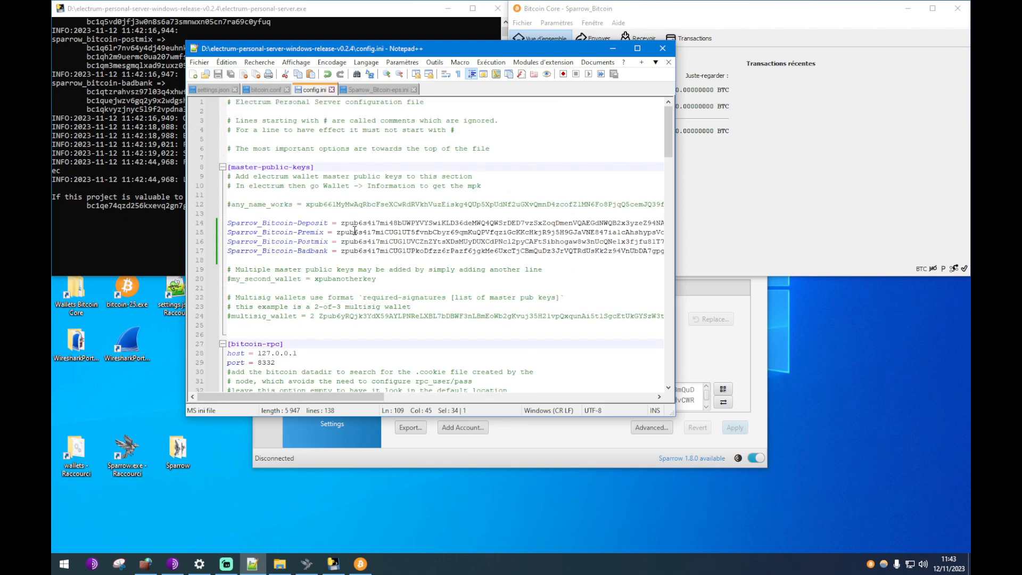
triple_click(286, 224)
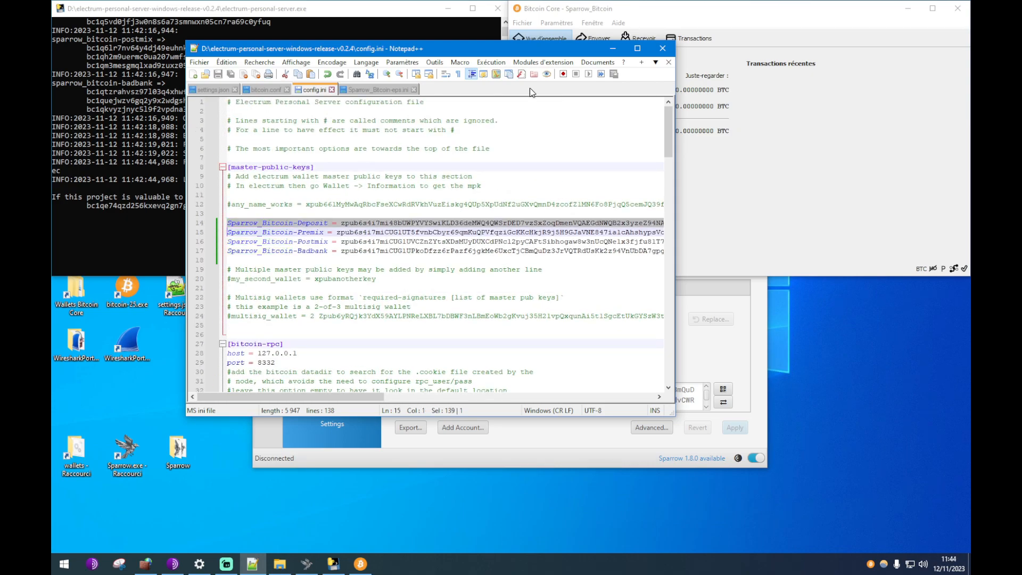
Step: Show the Deposit account's settings (m/84'/0'/0') in Sparrow Wallet
click(612, 49)
click(422, 350)
click(275, 172)
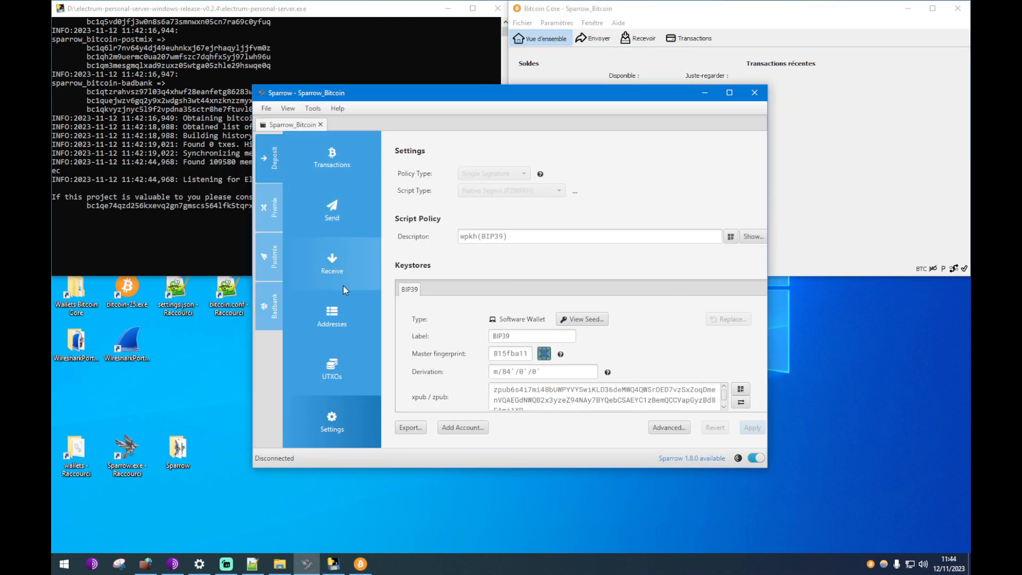
Step: View the Deposit account's receive and change addresses alongside Bitcoin Core's balances
click(331, 316)
scroll(453, 200, up, 5)
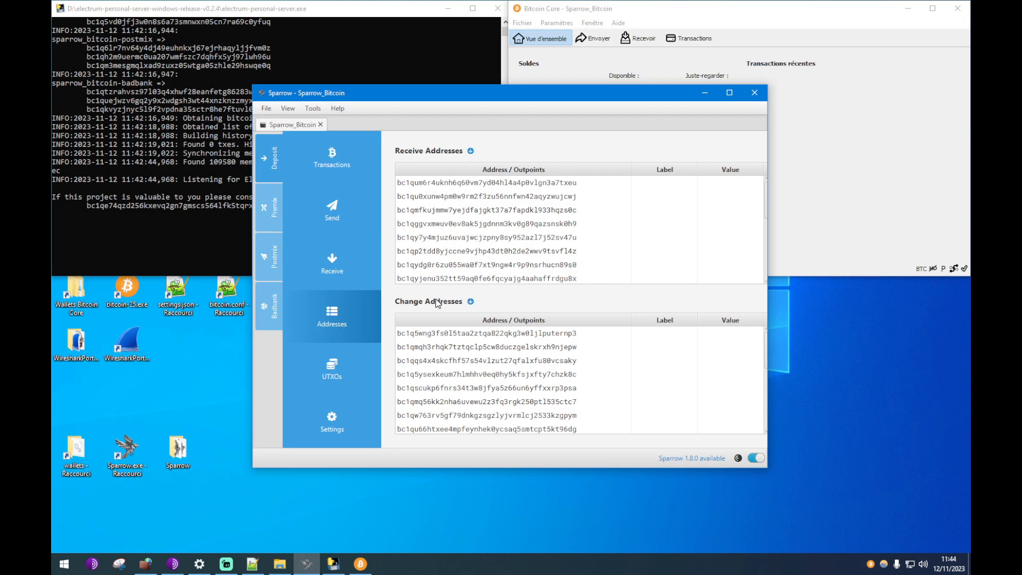
click(814, 129)
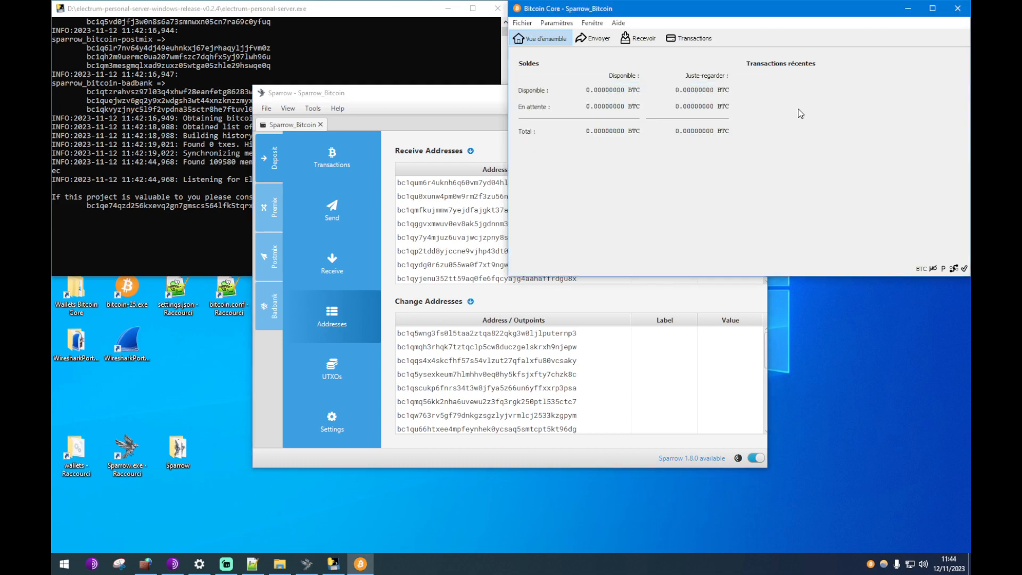
click(391, 295)
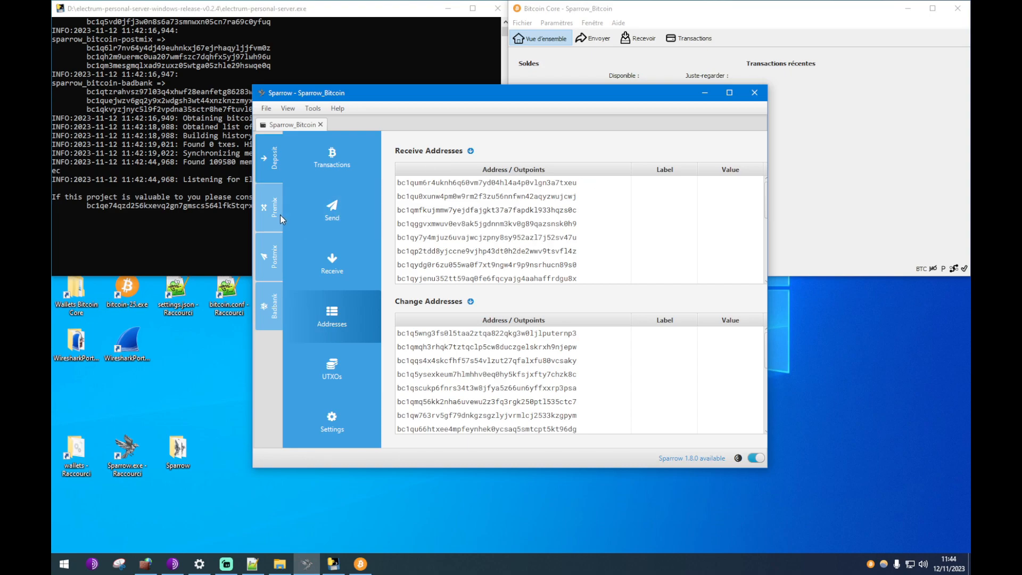
Step: Check the Premix settings, then show the Postmix account's empty UTXOs with 0 BTC balance
click(264, 207)
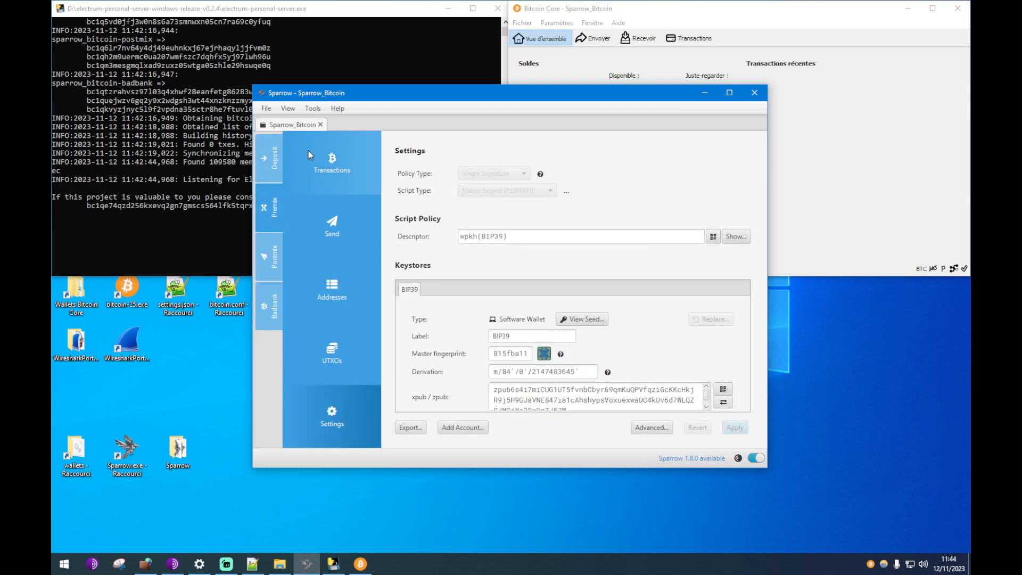
click(783, 99)
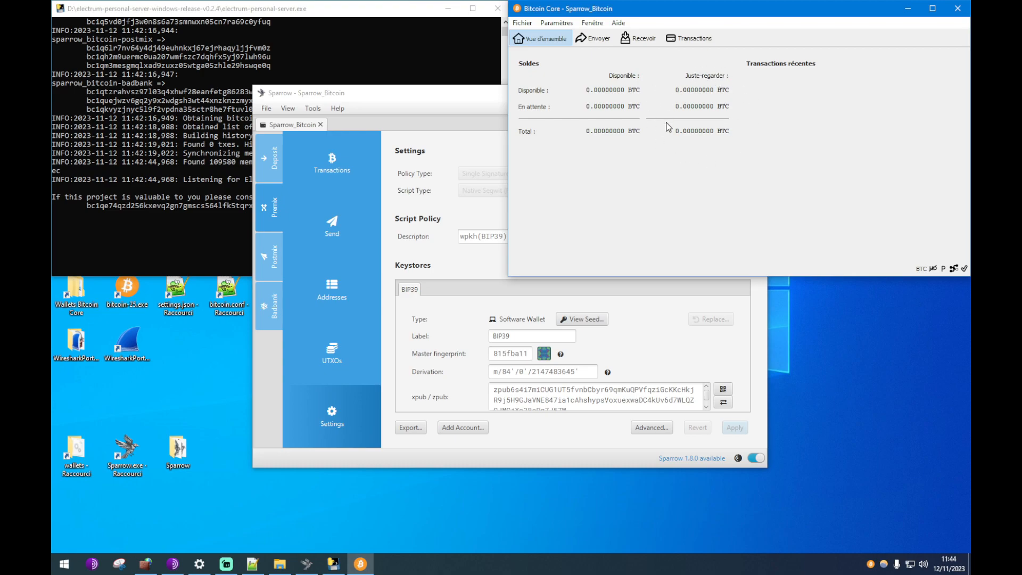
click(332, 290)
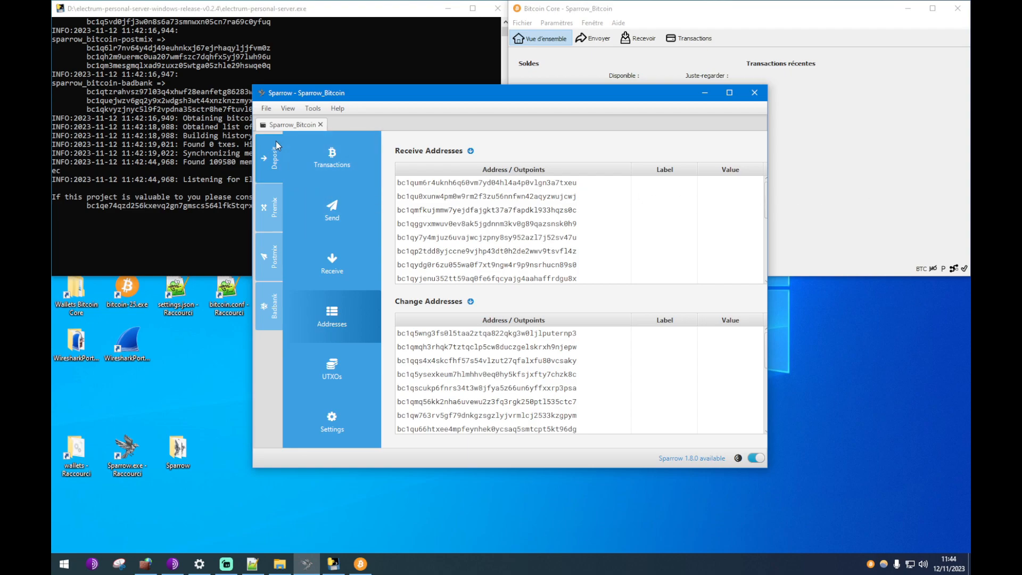
click(275, 207)
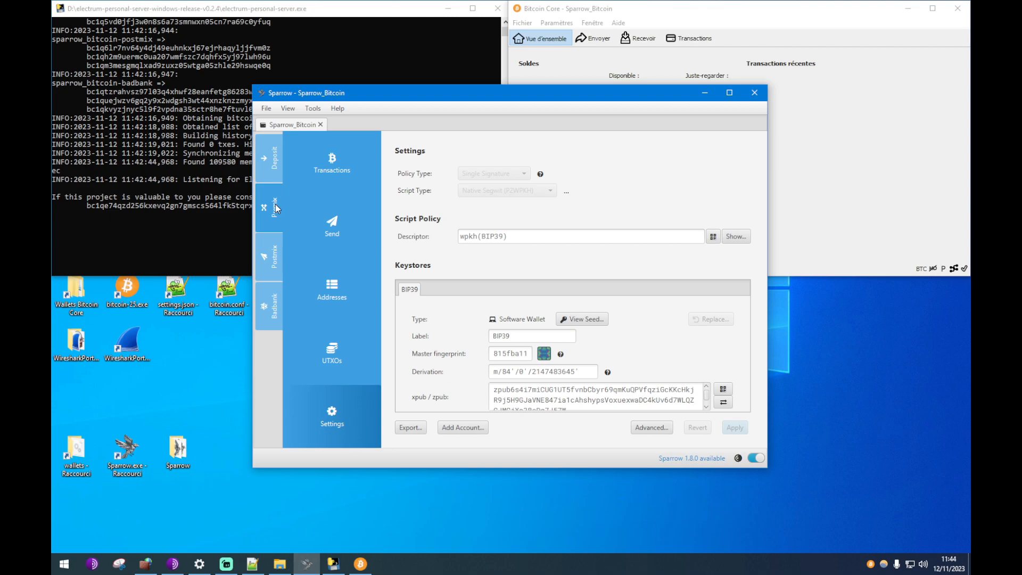
click(270, 257)
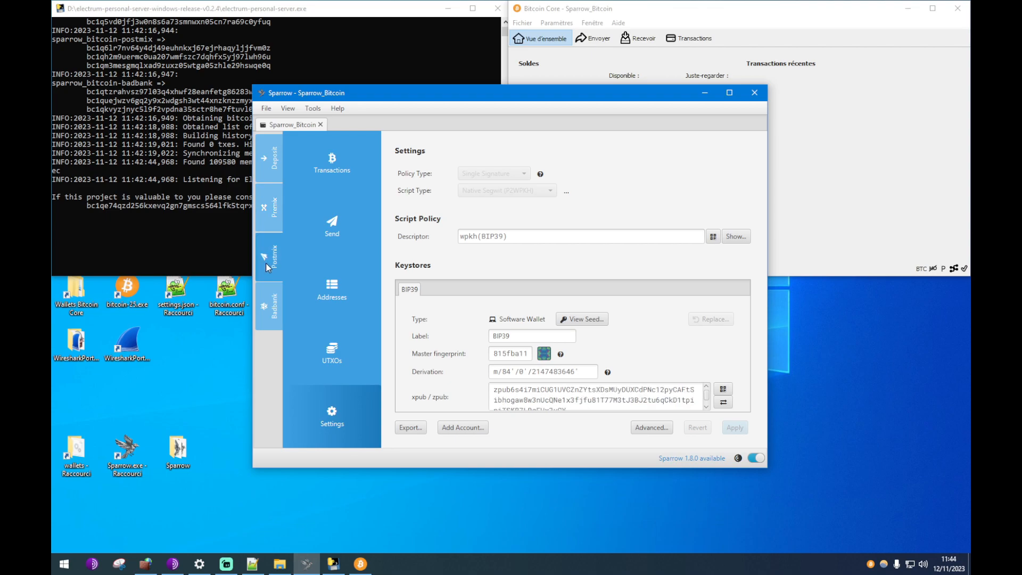
click(352, 373)
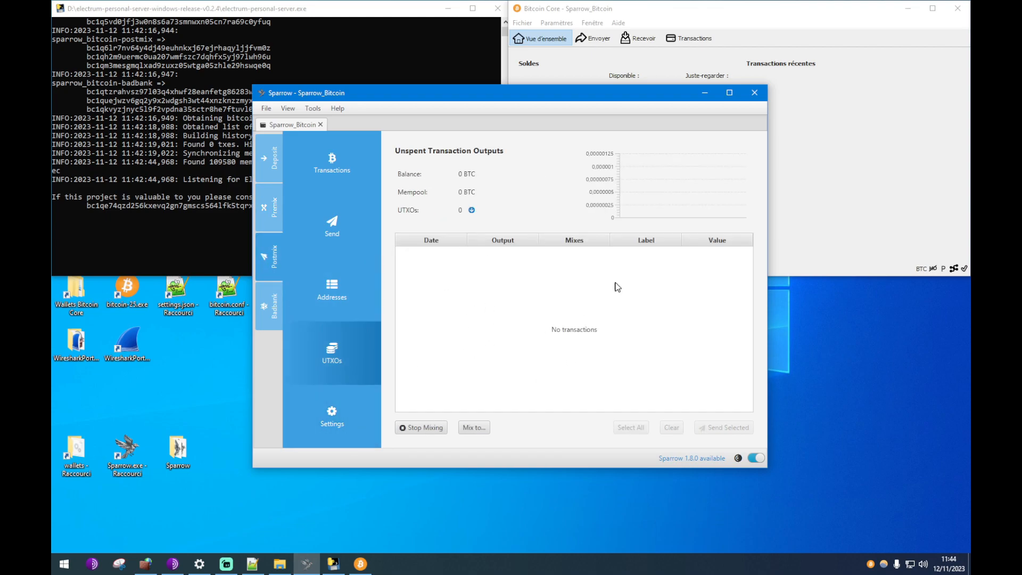
click(835, 162)
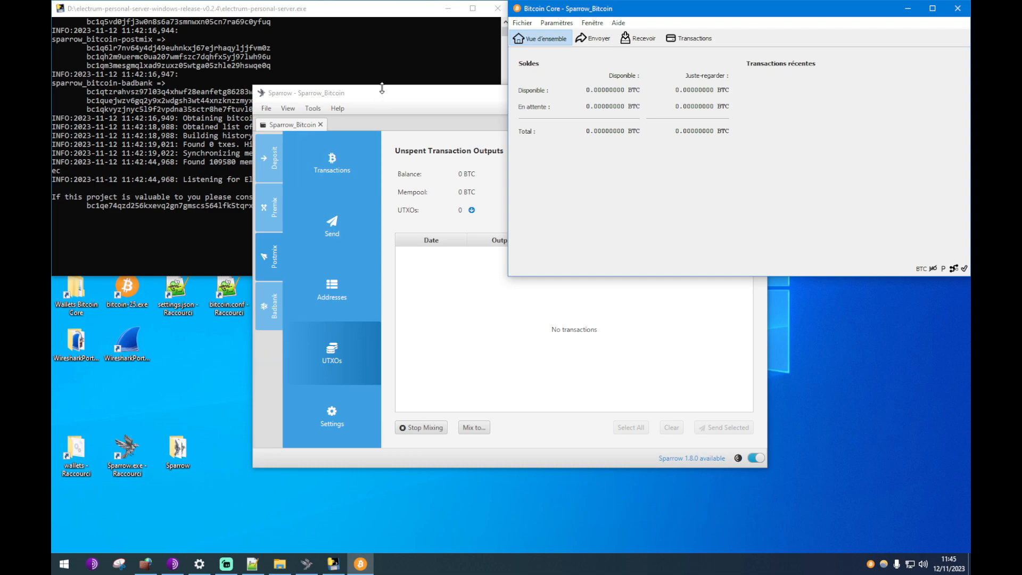
Step: Open Bitcoin Core's peers list, showing ten Onion peers on port 8333
drag(383, 96, 408, 123)
click(592, 22)
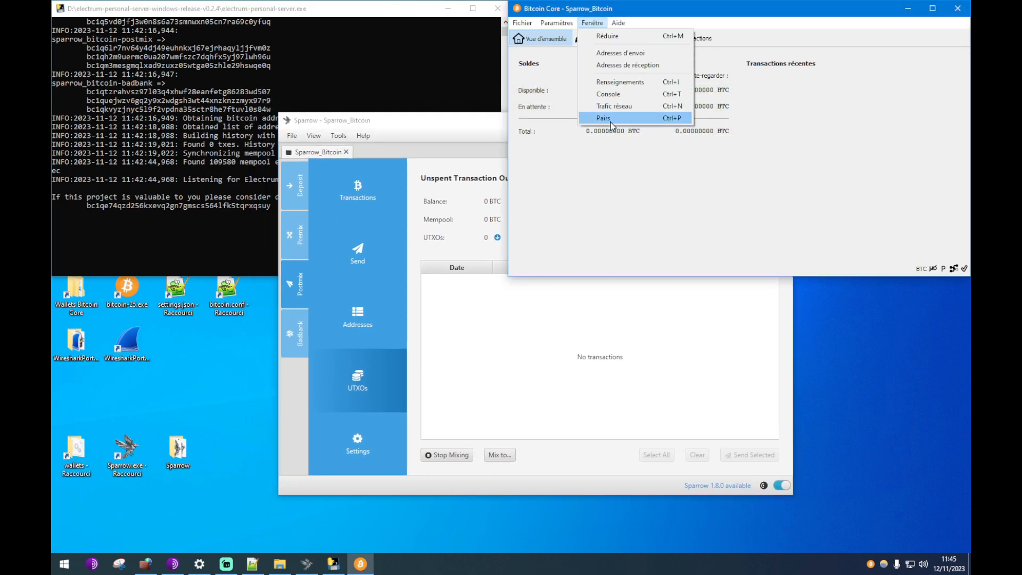
click(612, 180)
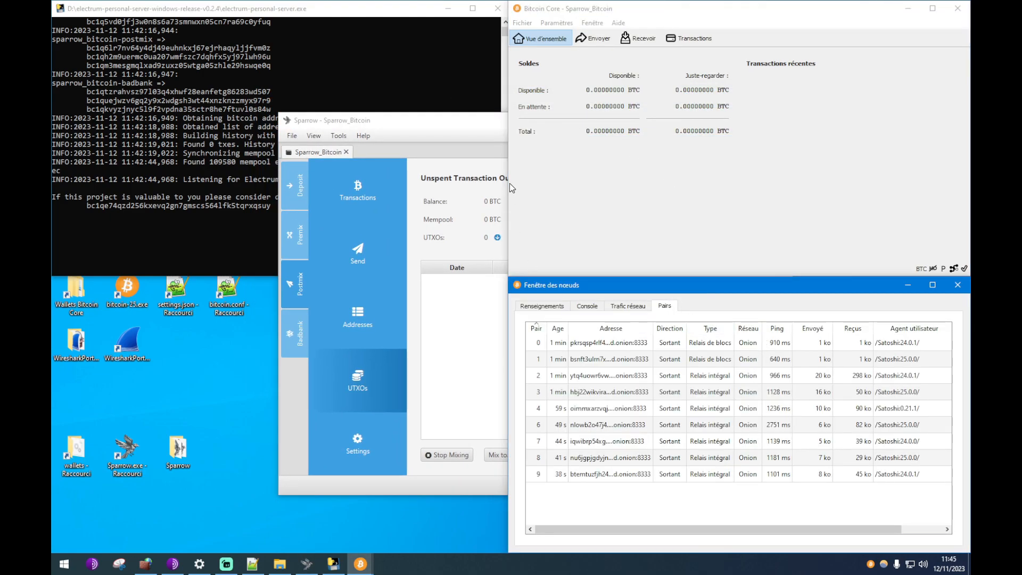
click(329, 11)
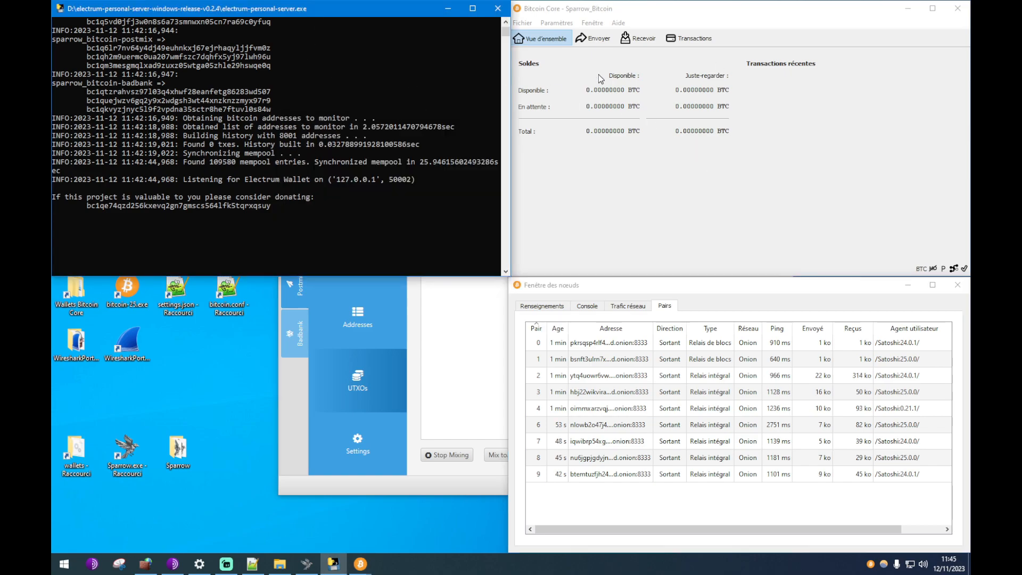
click(432, 351)
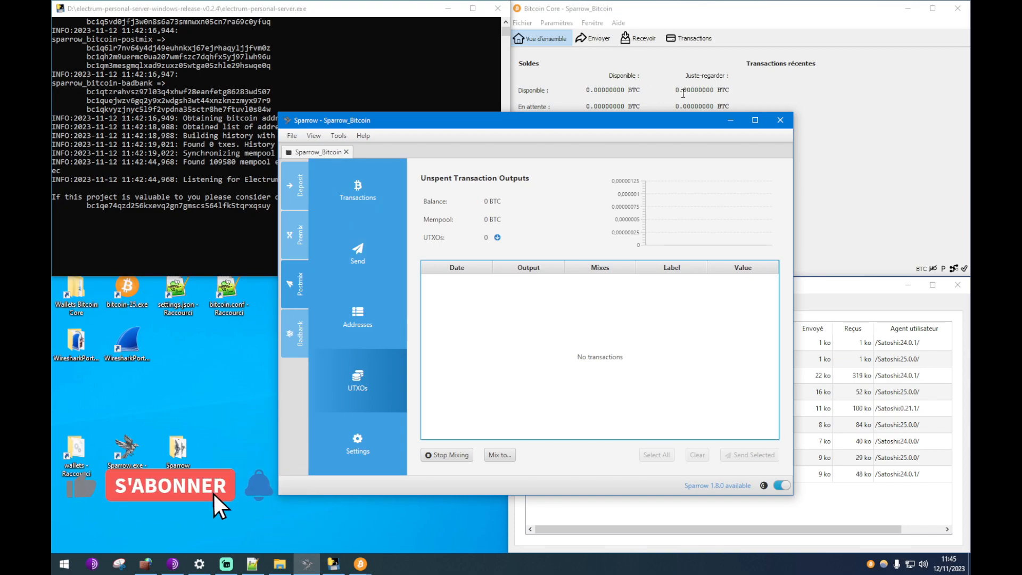
Step: Check Tor Browser's advanced connection settings for port 443
click(172, 563)
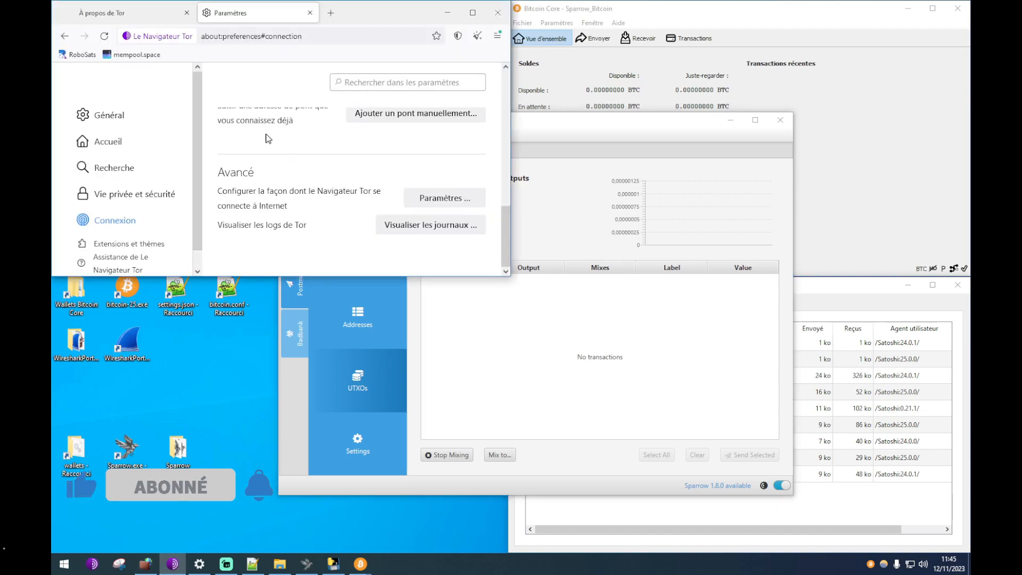
click(434, 197)
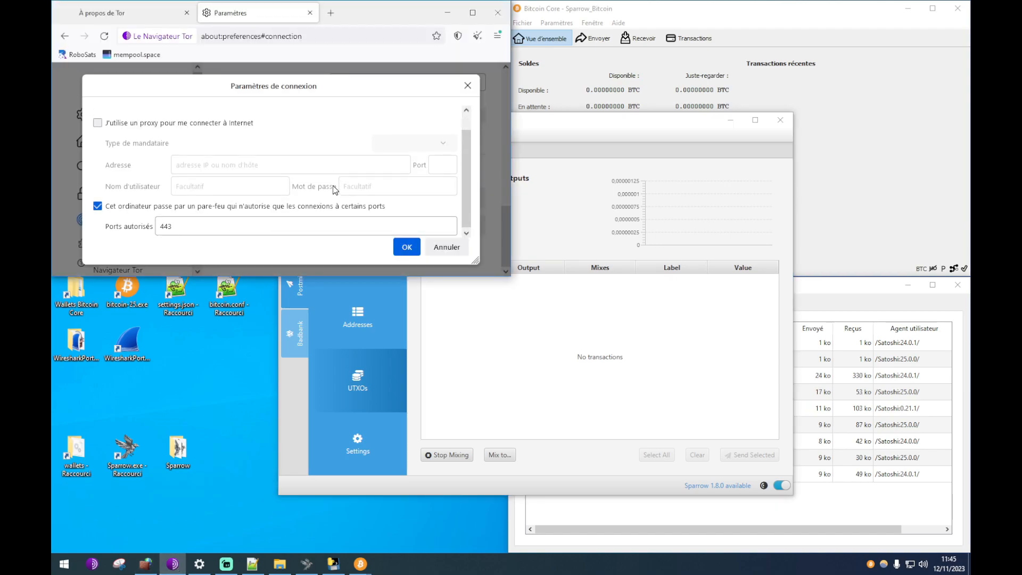
click(467, 86)
Step: Inspect the enabled TOR outbound firewall rule, confirming TCP to remote port 443
click(145, 563)
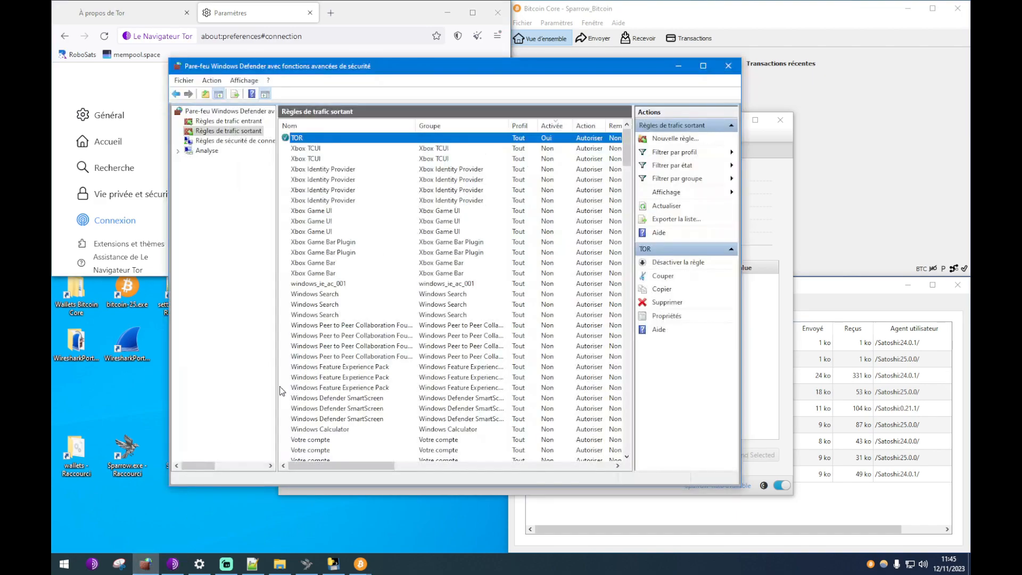
click(543, 127)
click(541, 126)
double_click(518, 137)
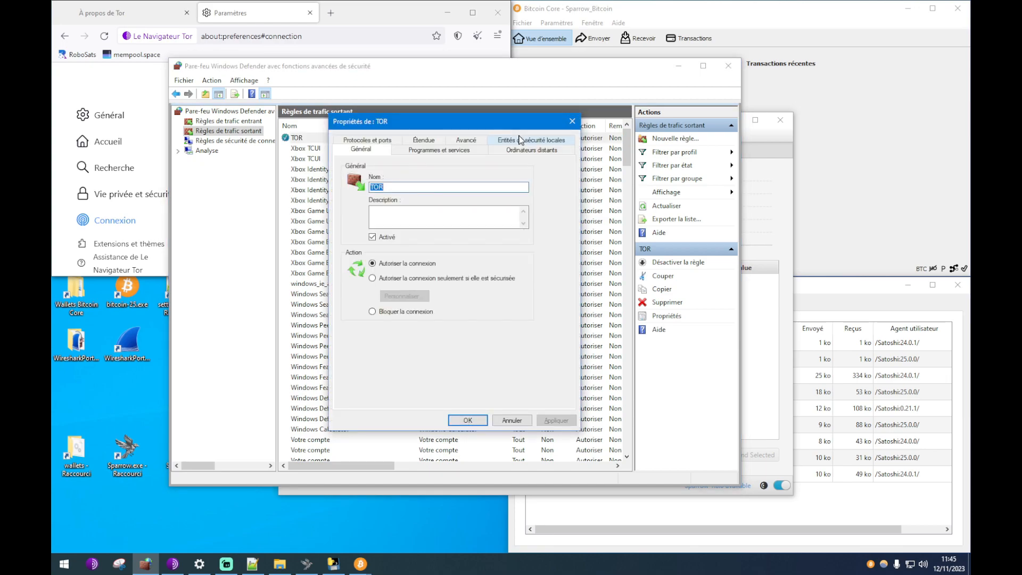
click(368, 139)
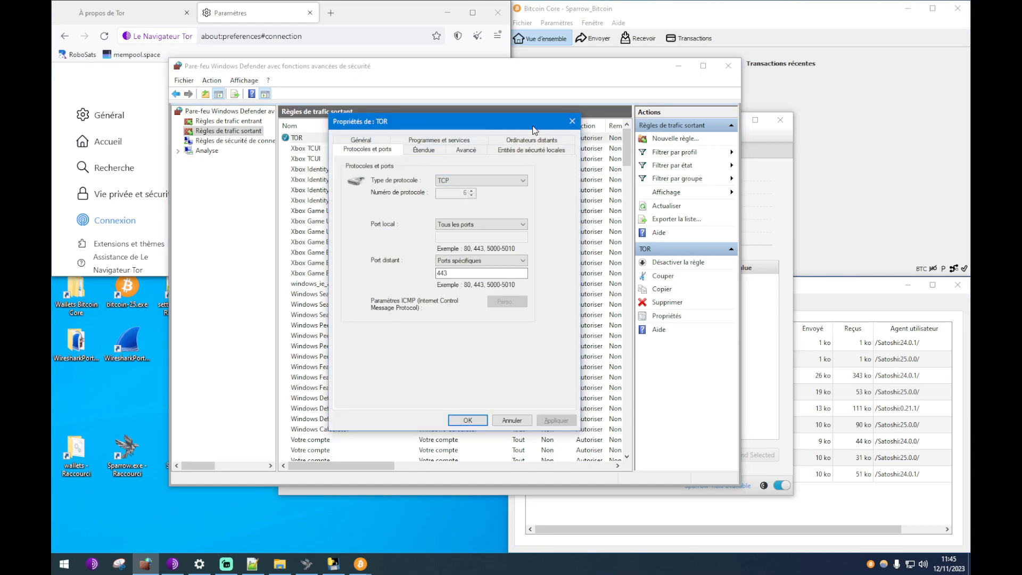
click(380, 143)
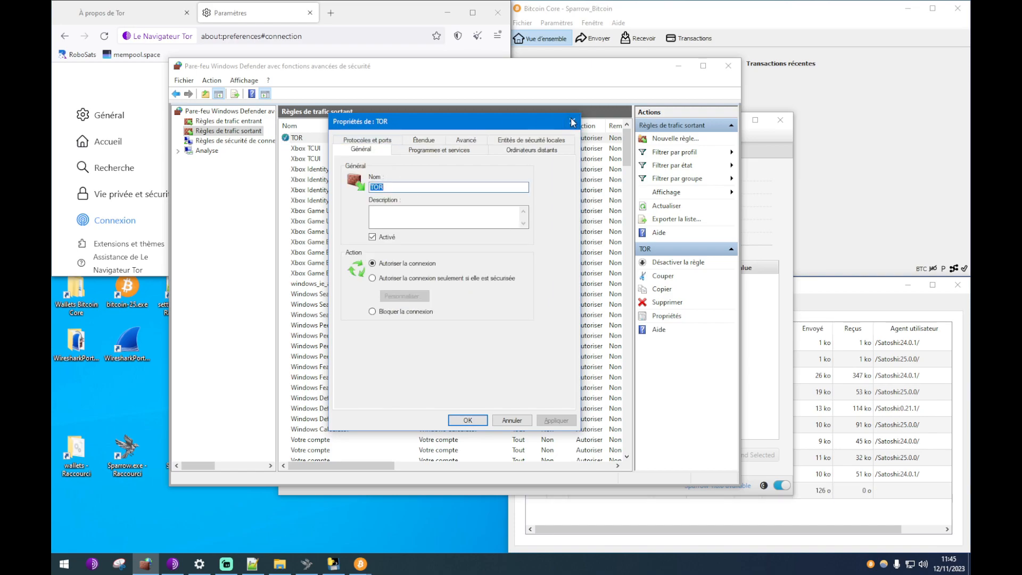
click(572, 123)
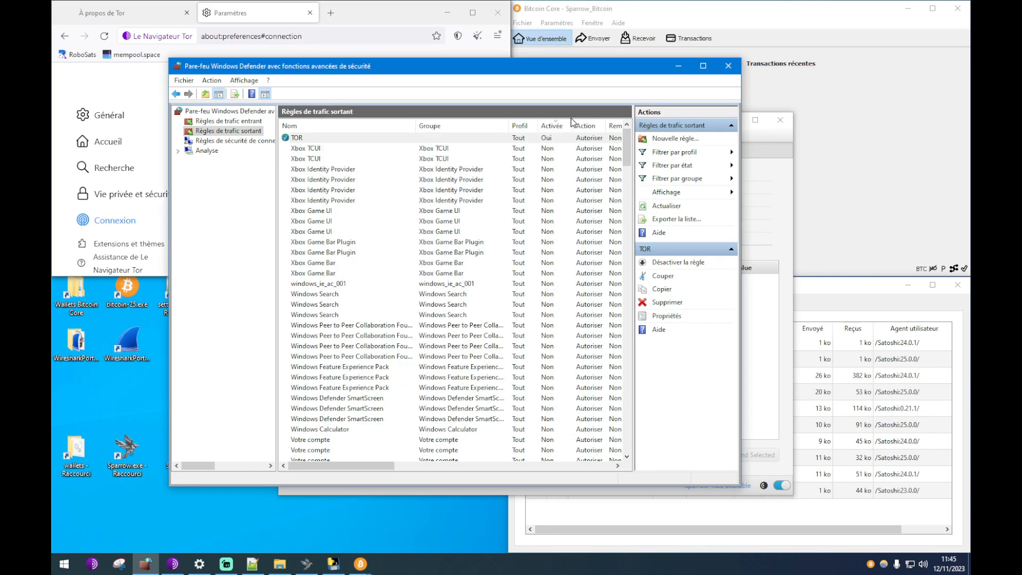
Step: View Deposit's addresses, confirm Badbank has no UTXOs, then return to Deposit's address lists
click(677, 68)
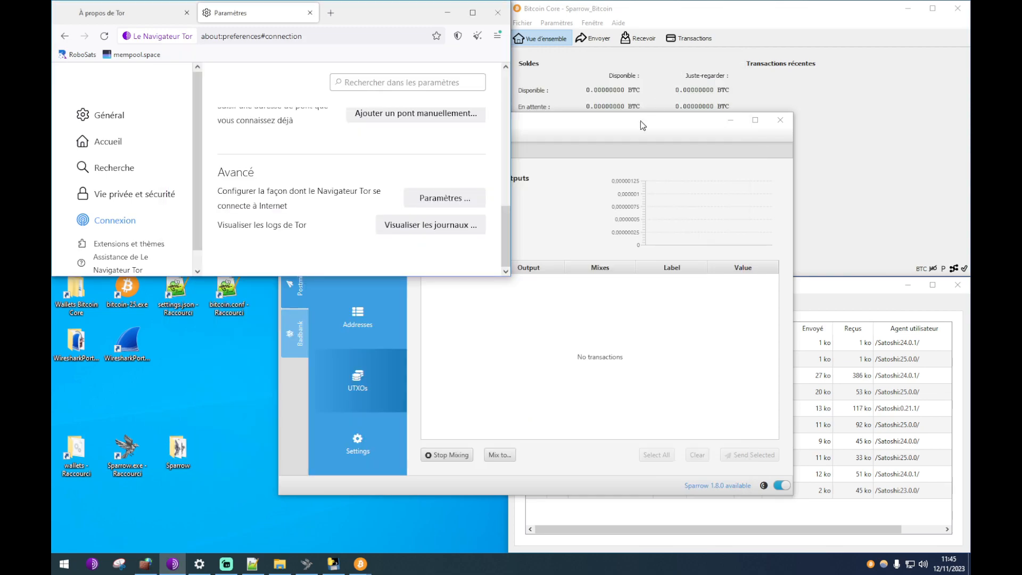
click(635, 132)
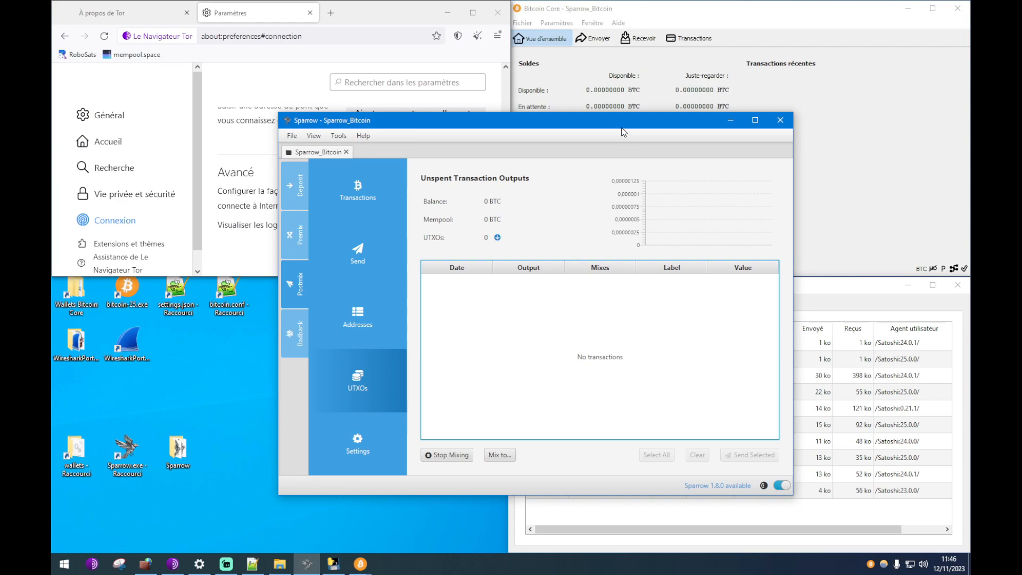
click(299, 202)
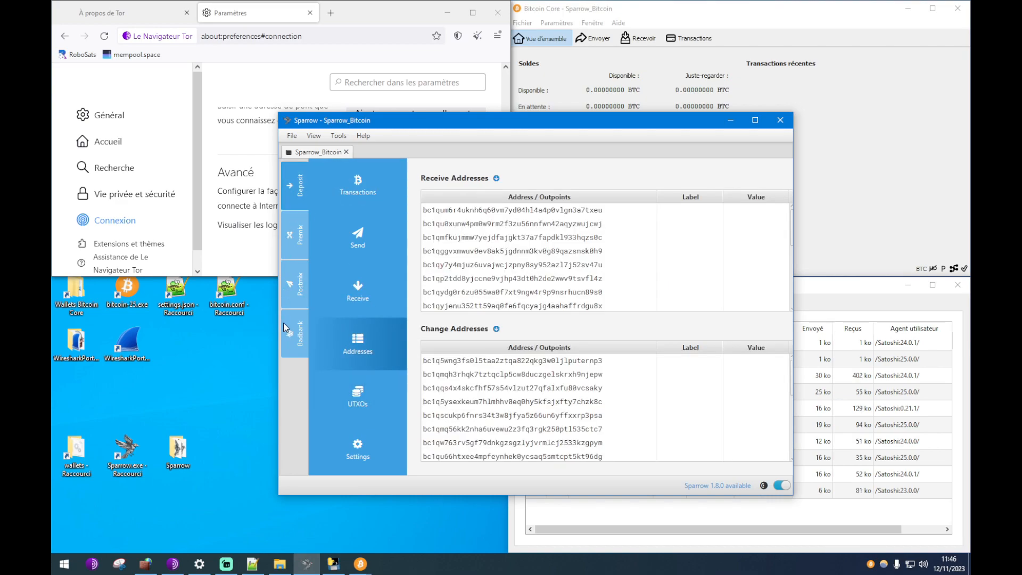
click(295, 330)
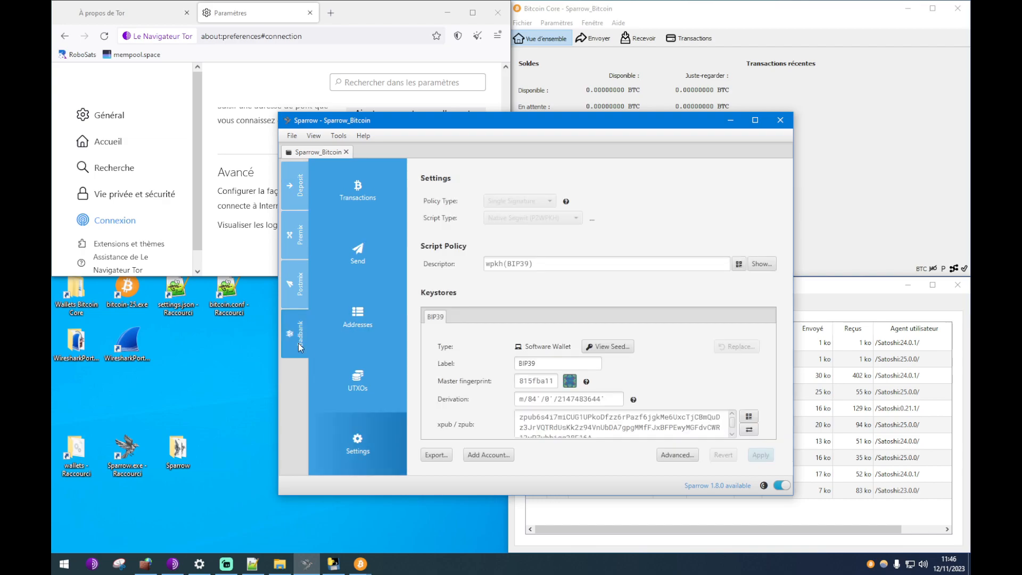
click(351, 375)
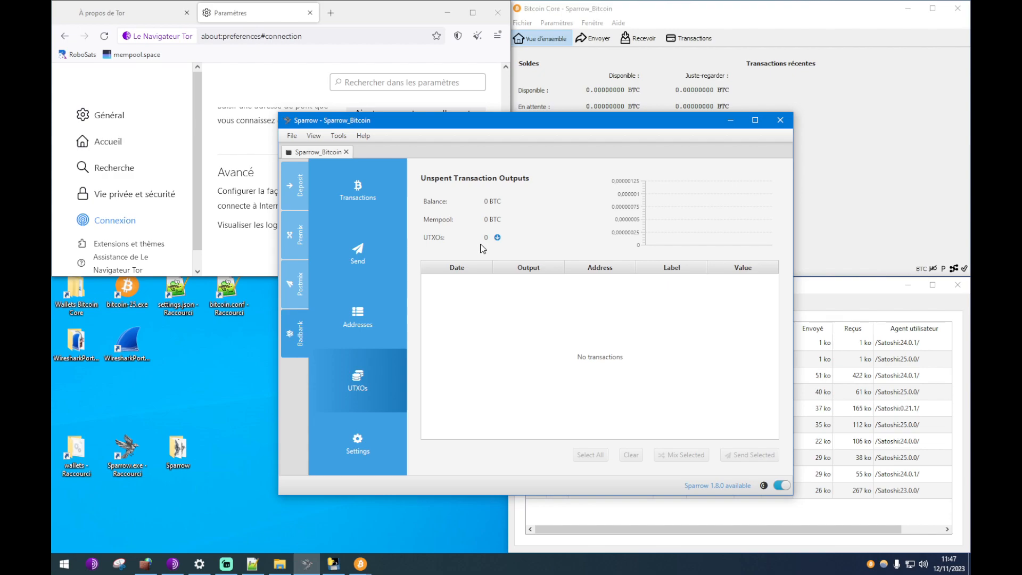
click(292, 191)
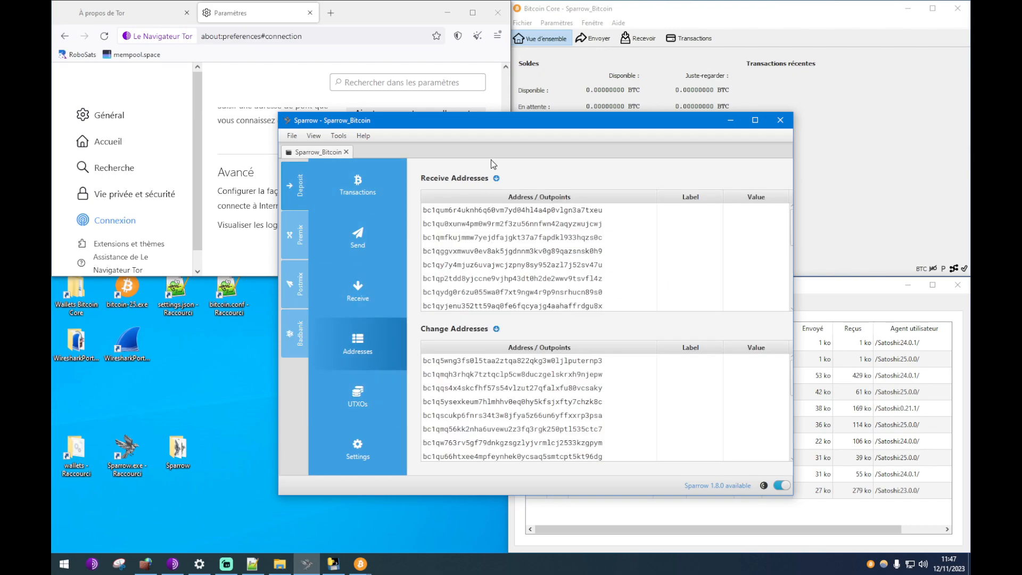